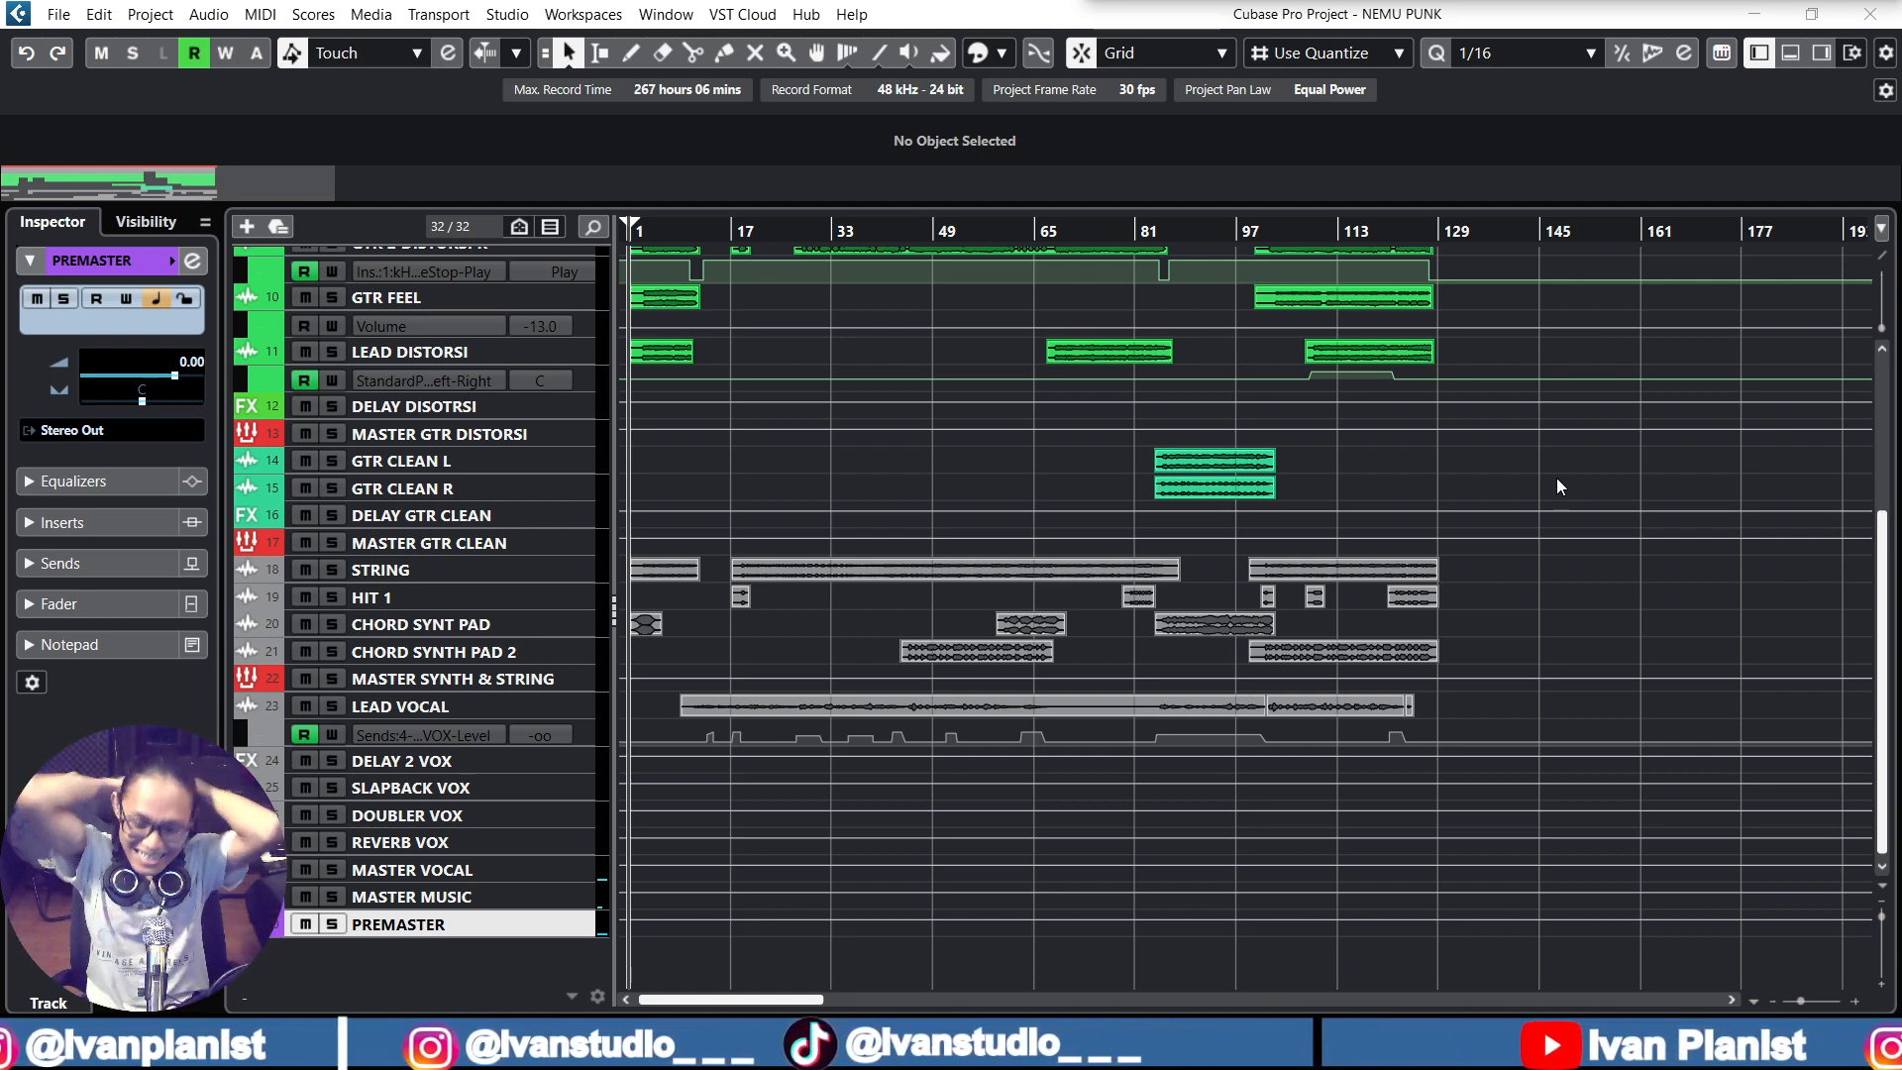
Review all tracks in the project's track list and the channels, inserts and faders in the MixConsole
scroll(1553, 472, "up", 5)
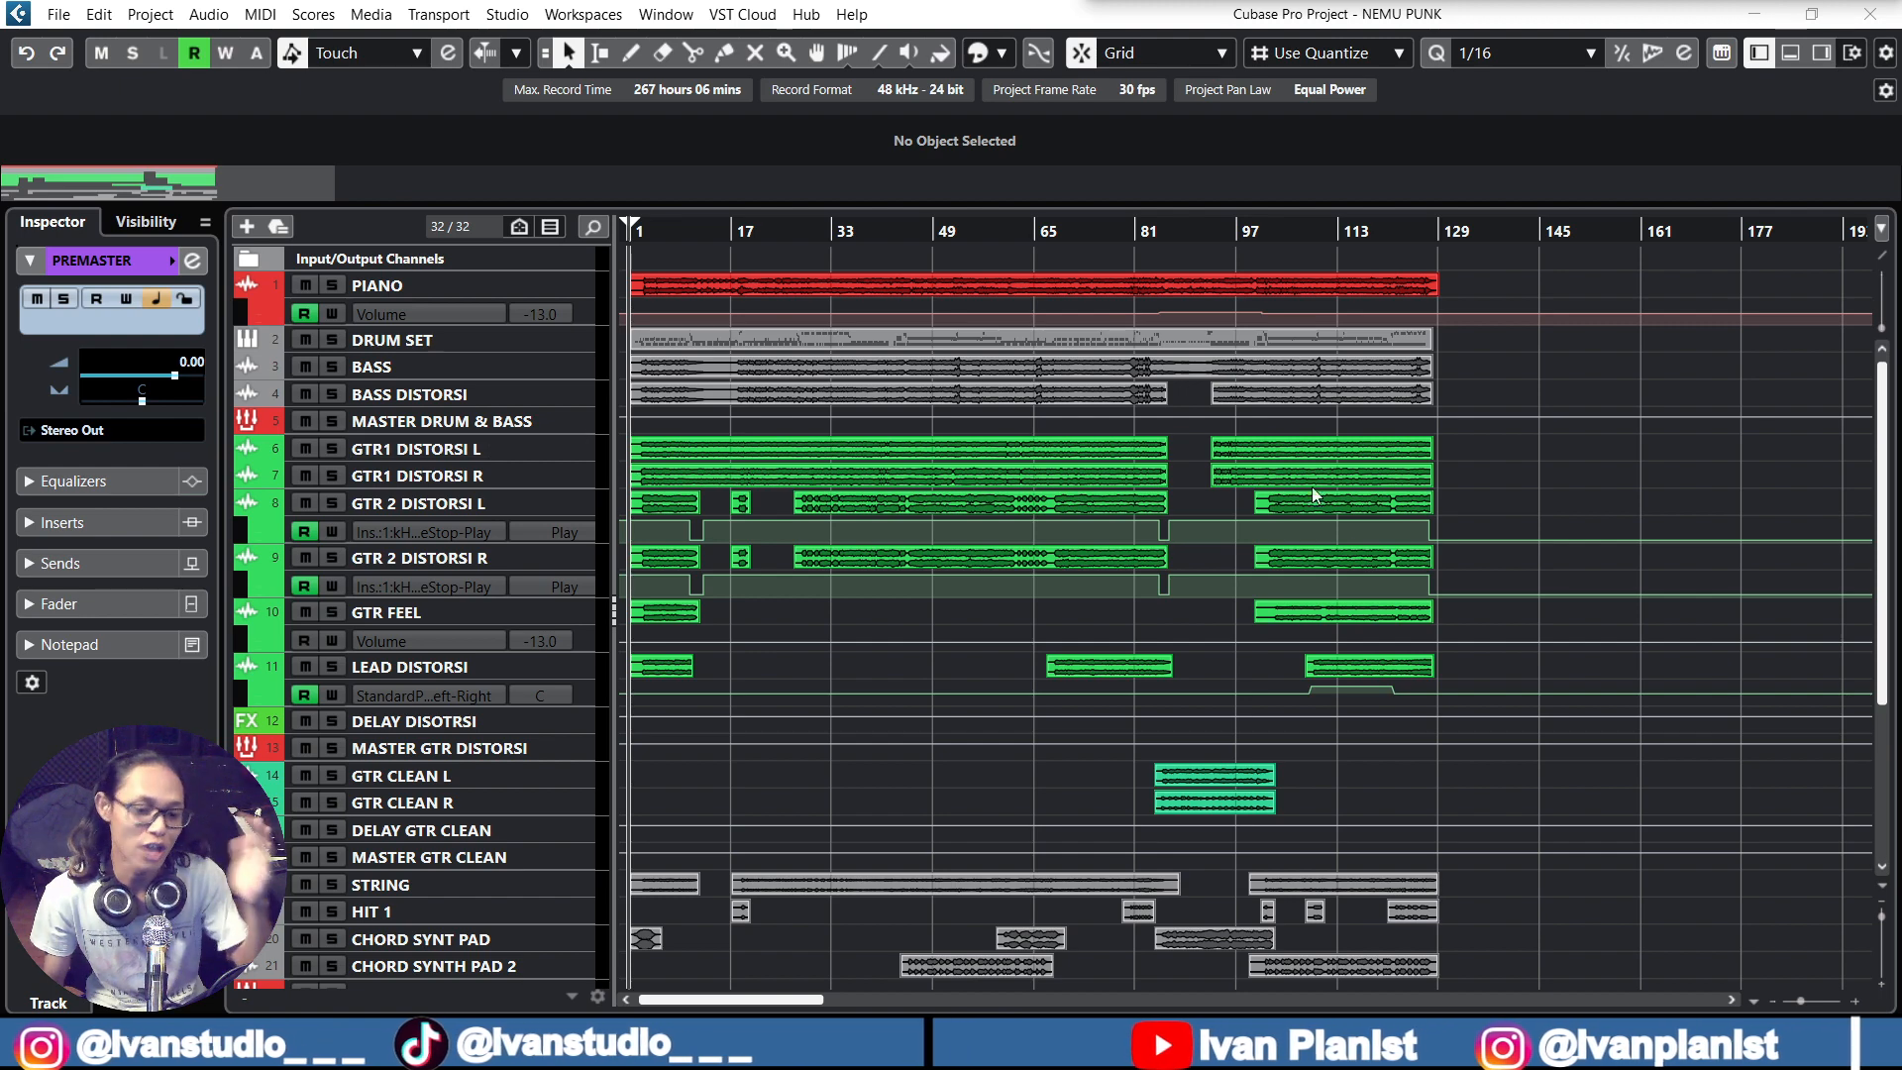
scroll(1333, 585, "down", 5)
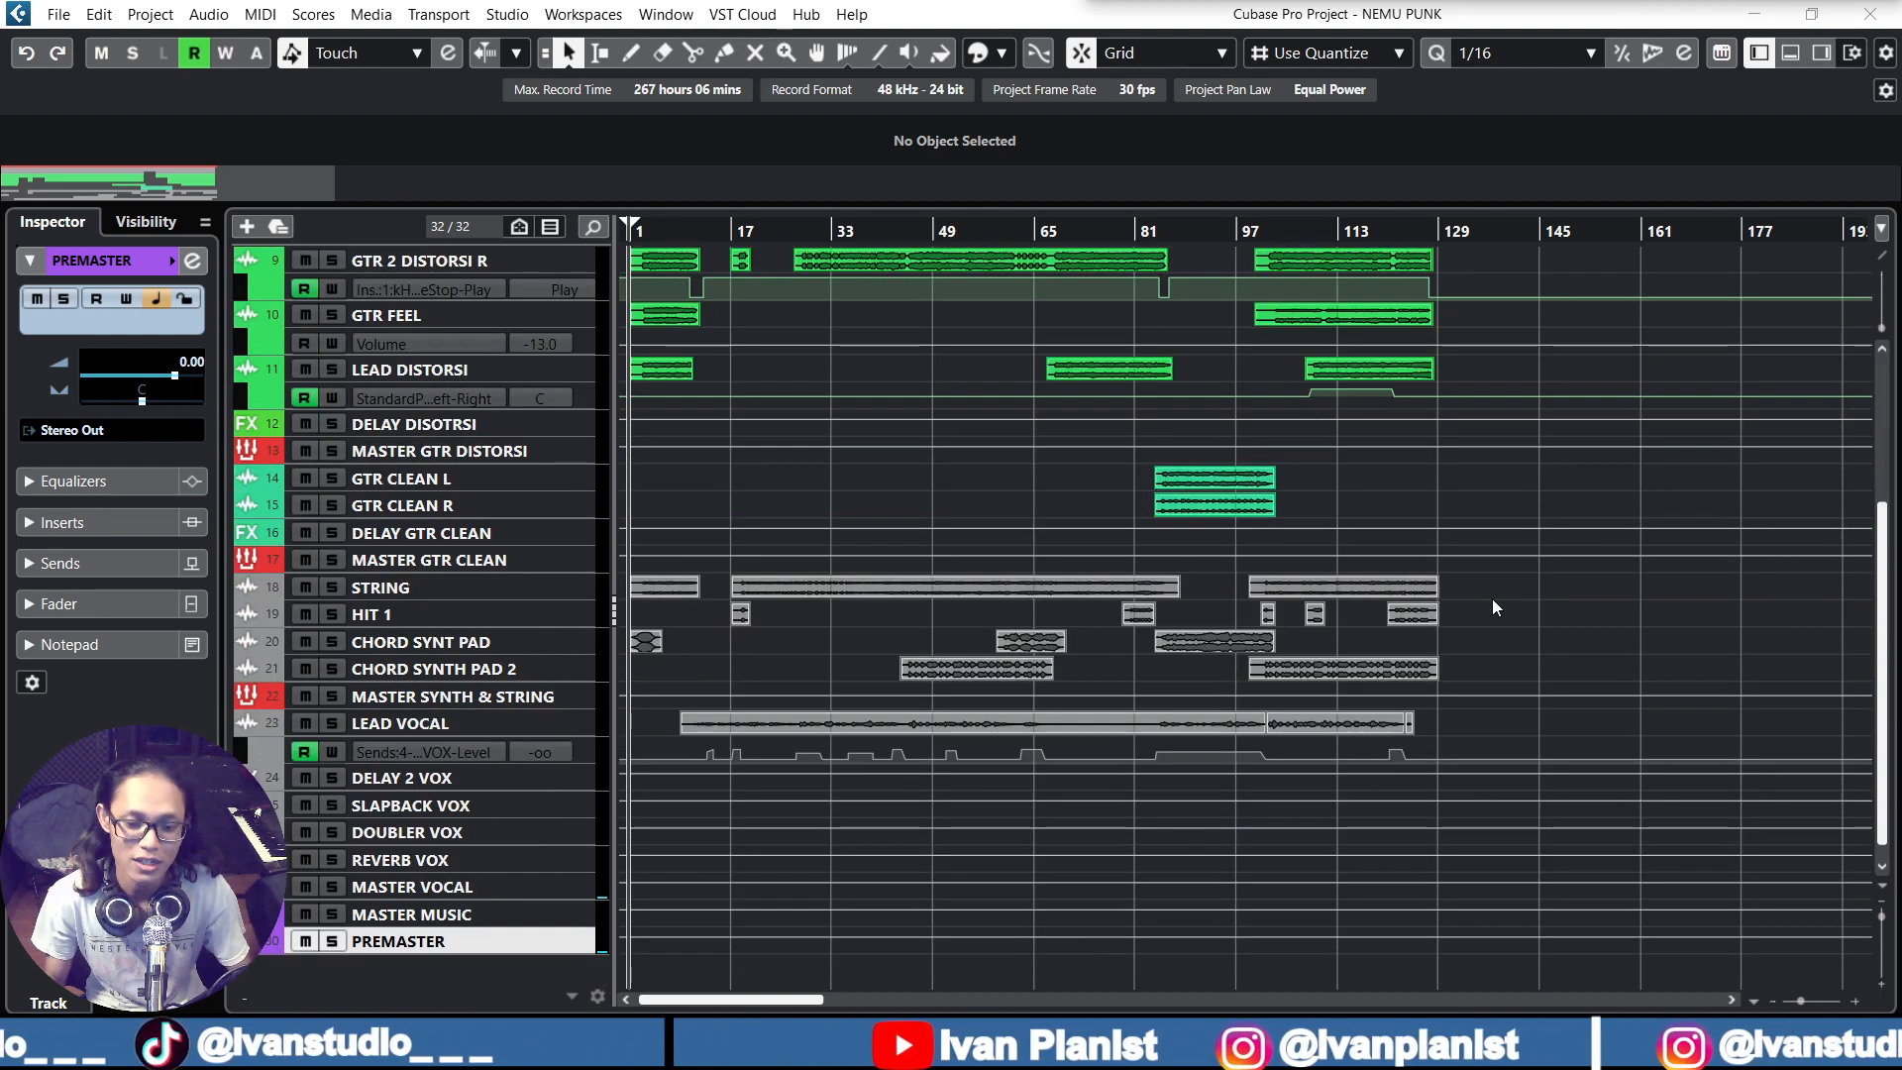
key("F3")
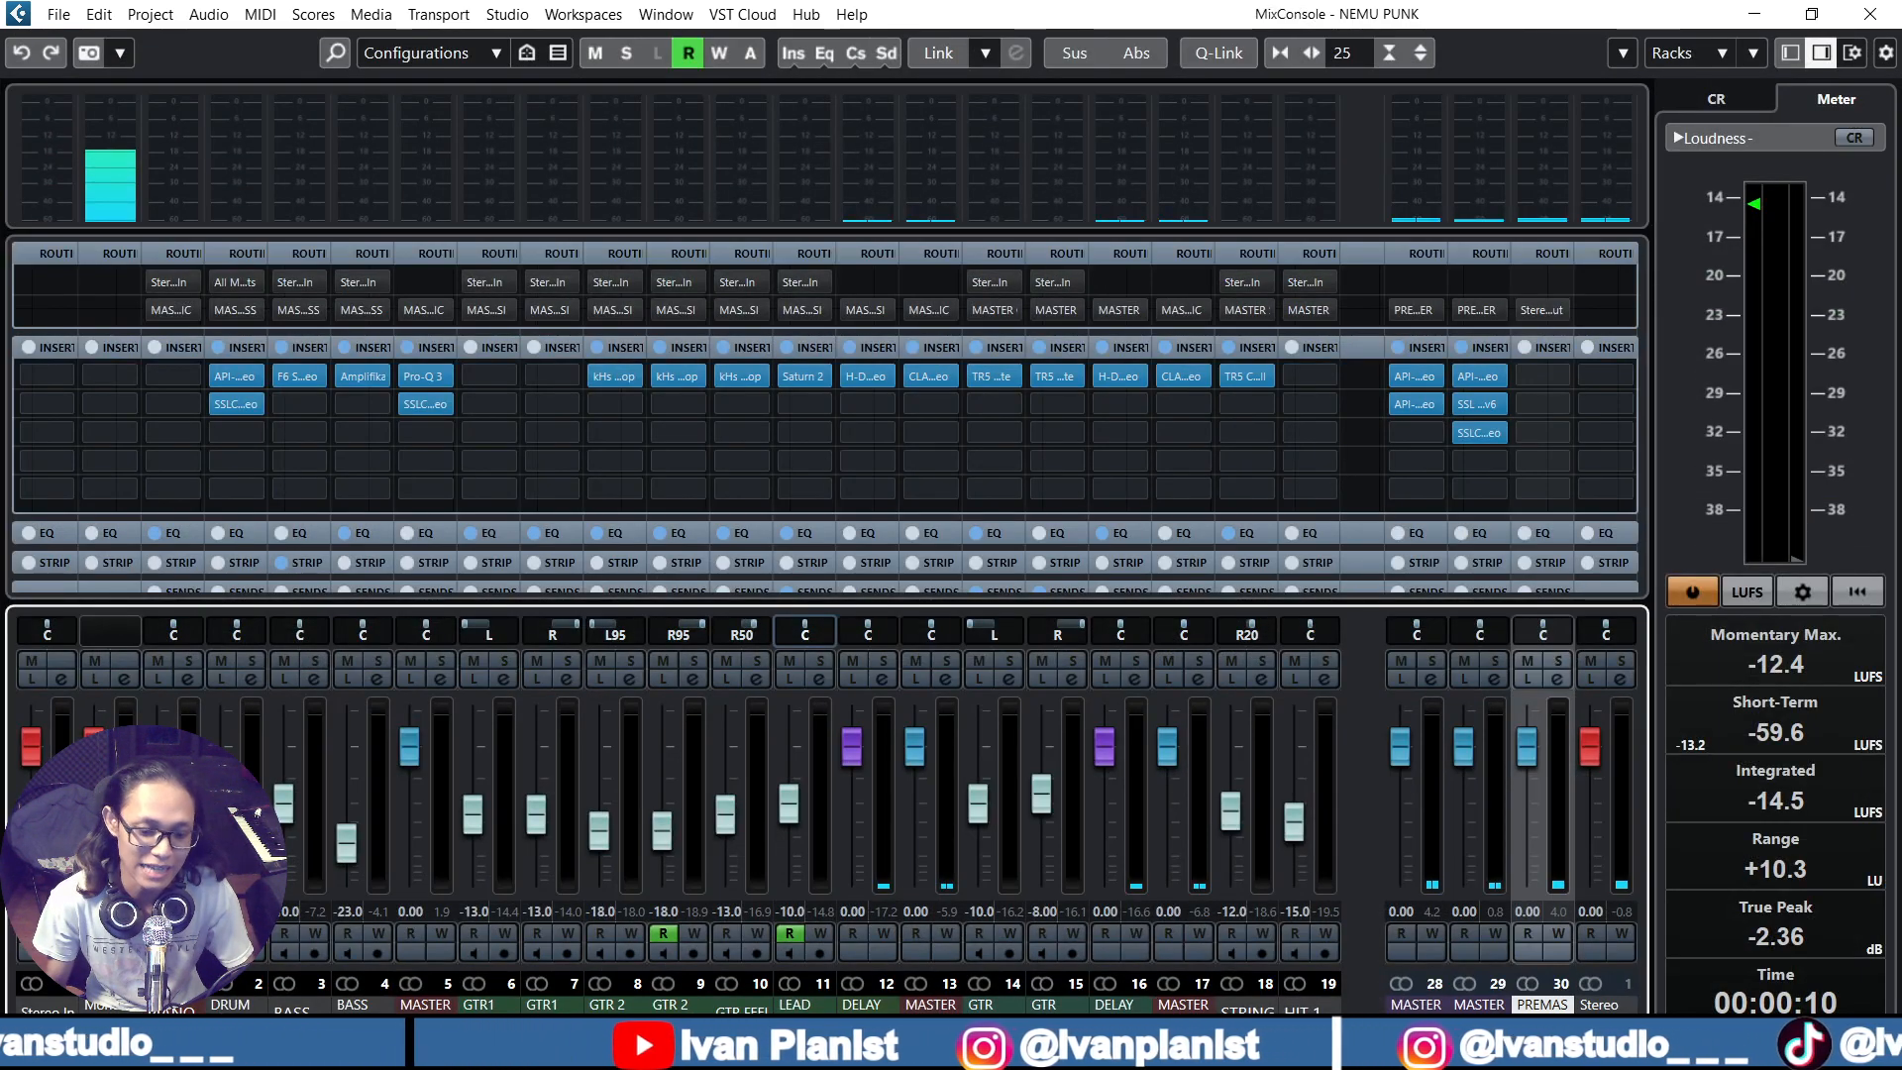
scroll(674, 793, "right", 8)
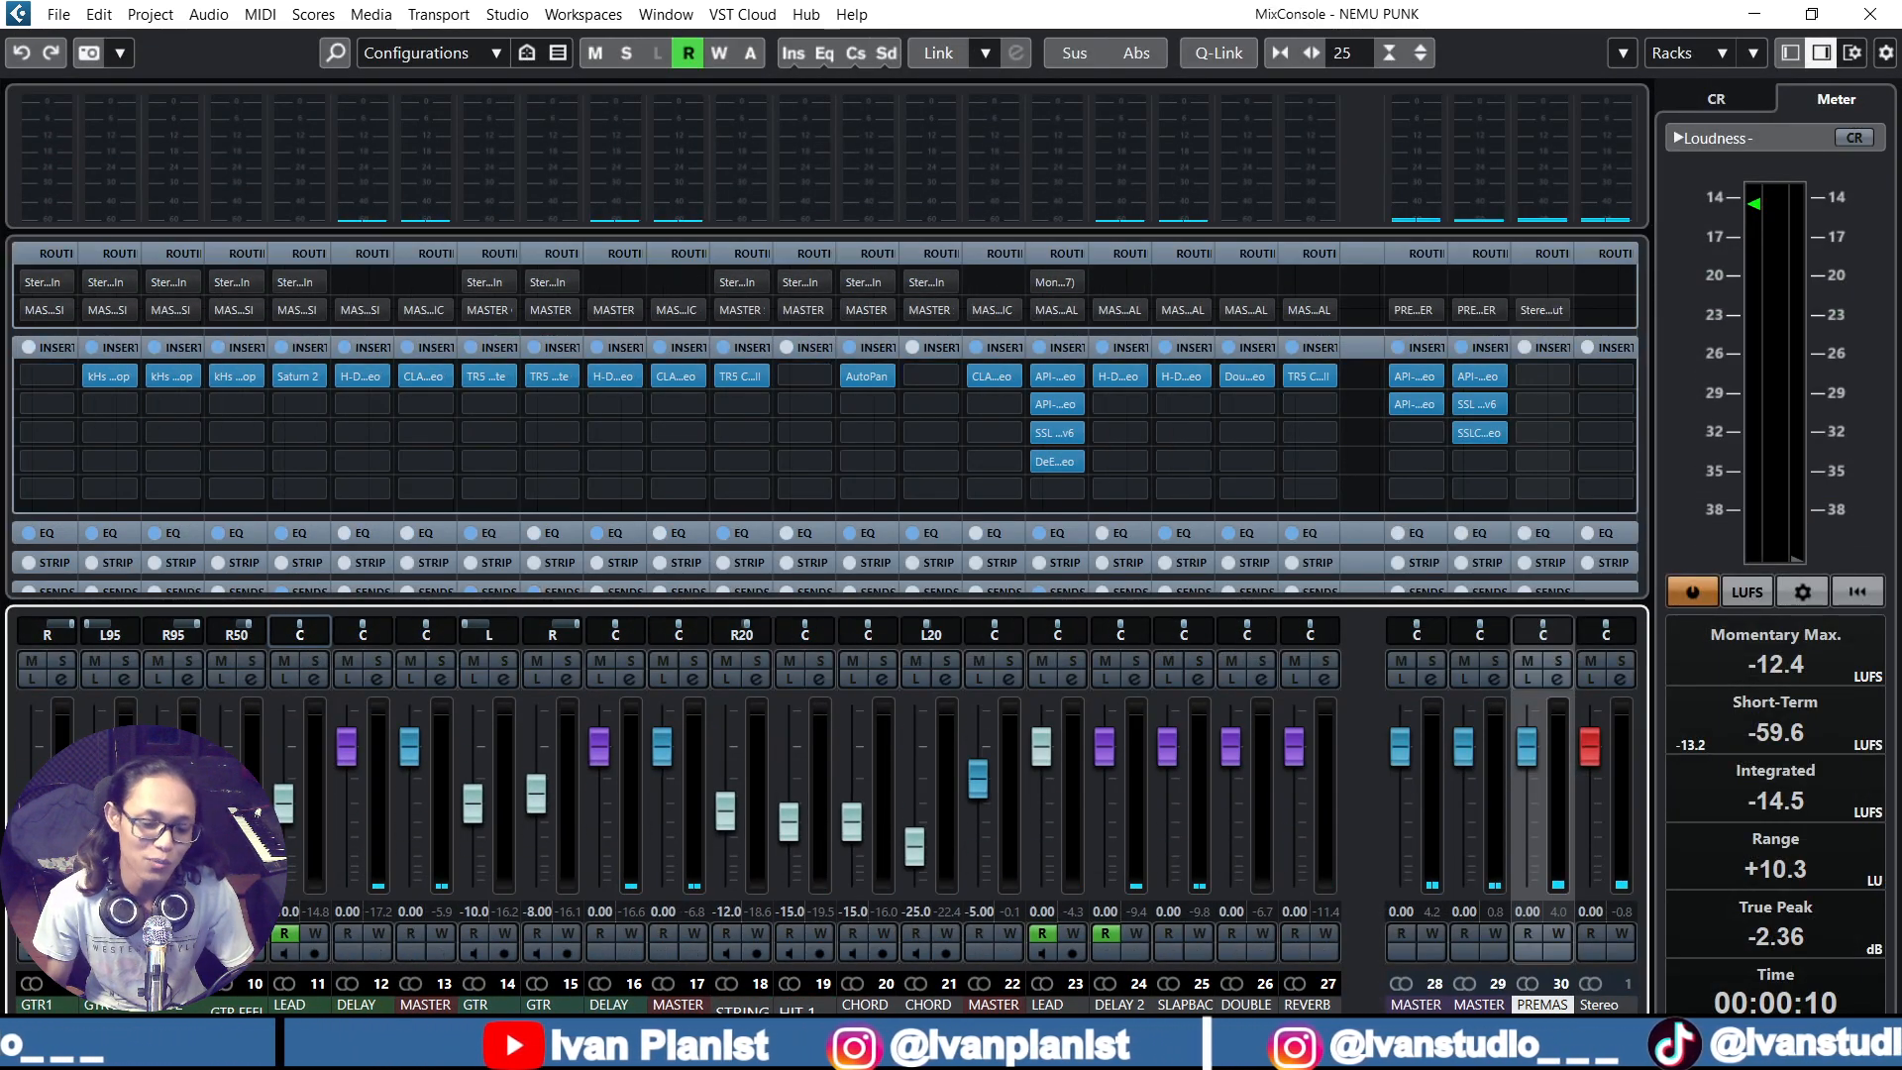
key("F3")
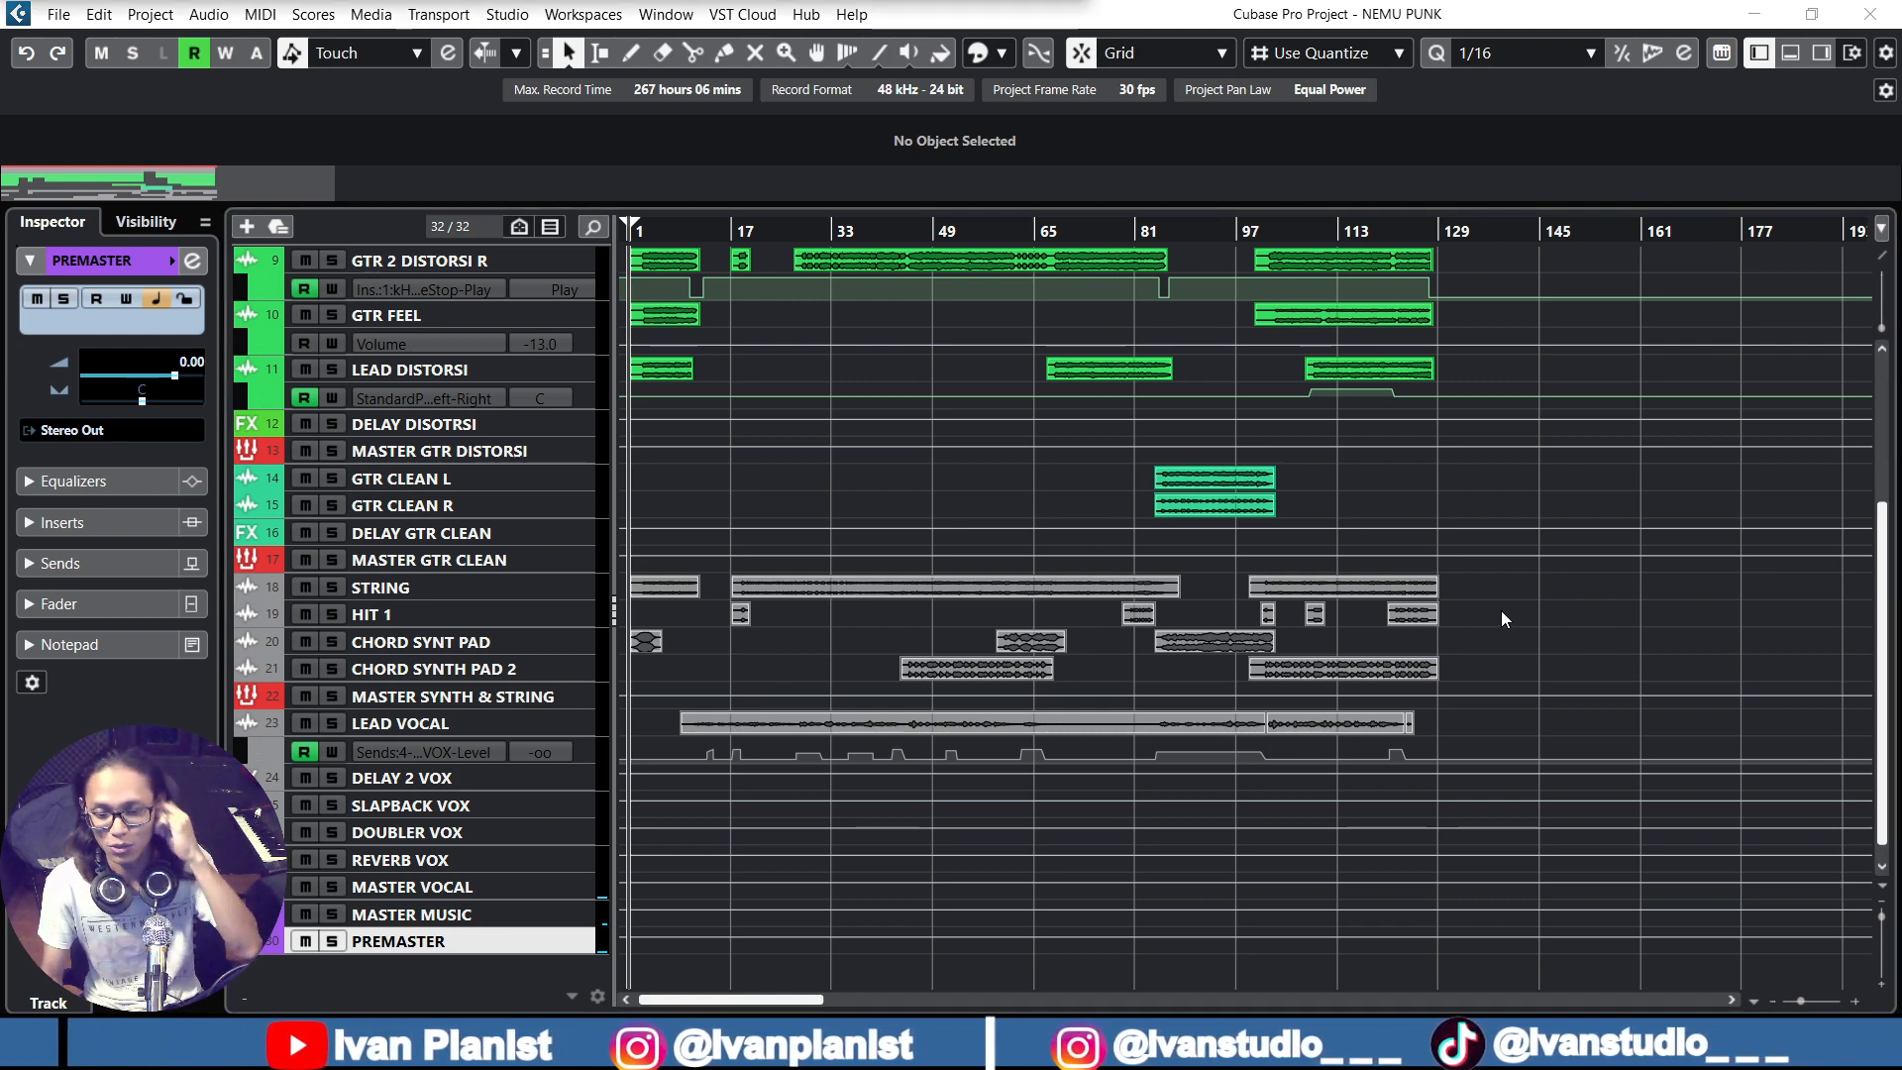
left_click(1525, 635)
scroll(1526, 644, "down", 1)
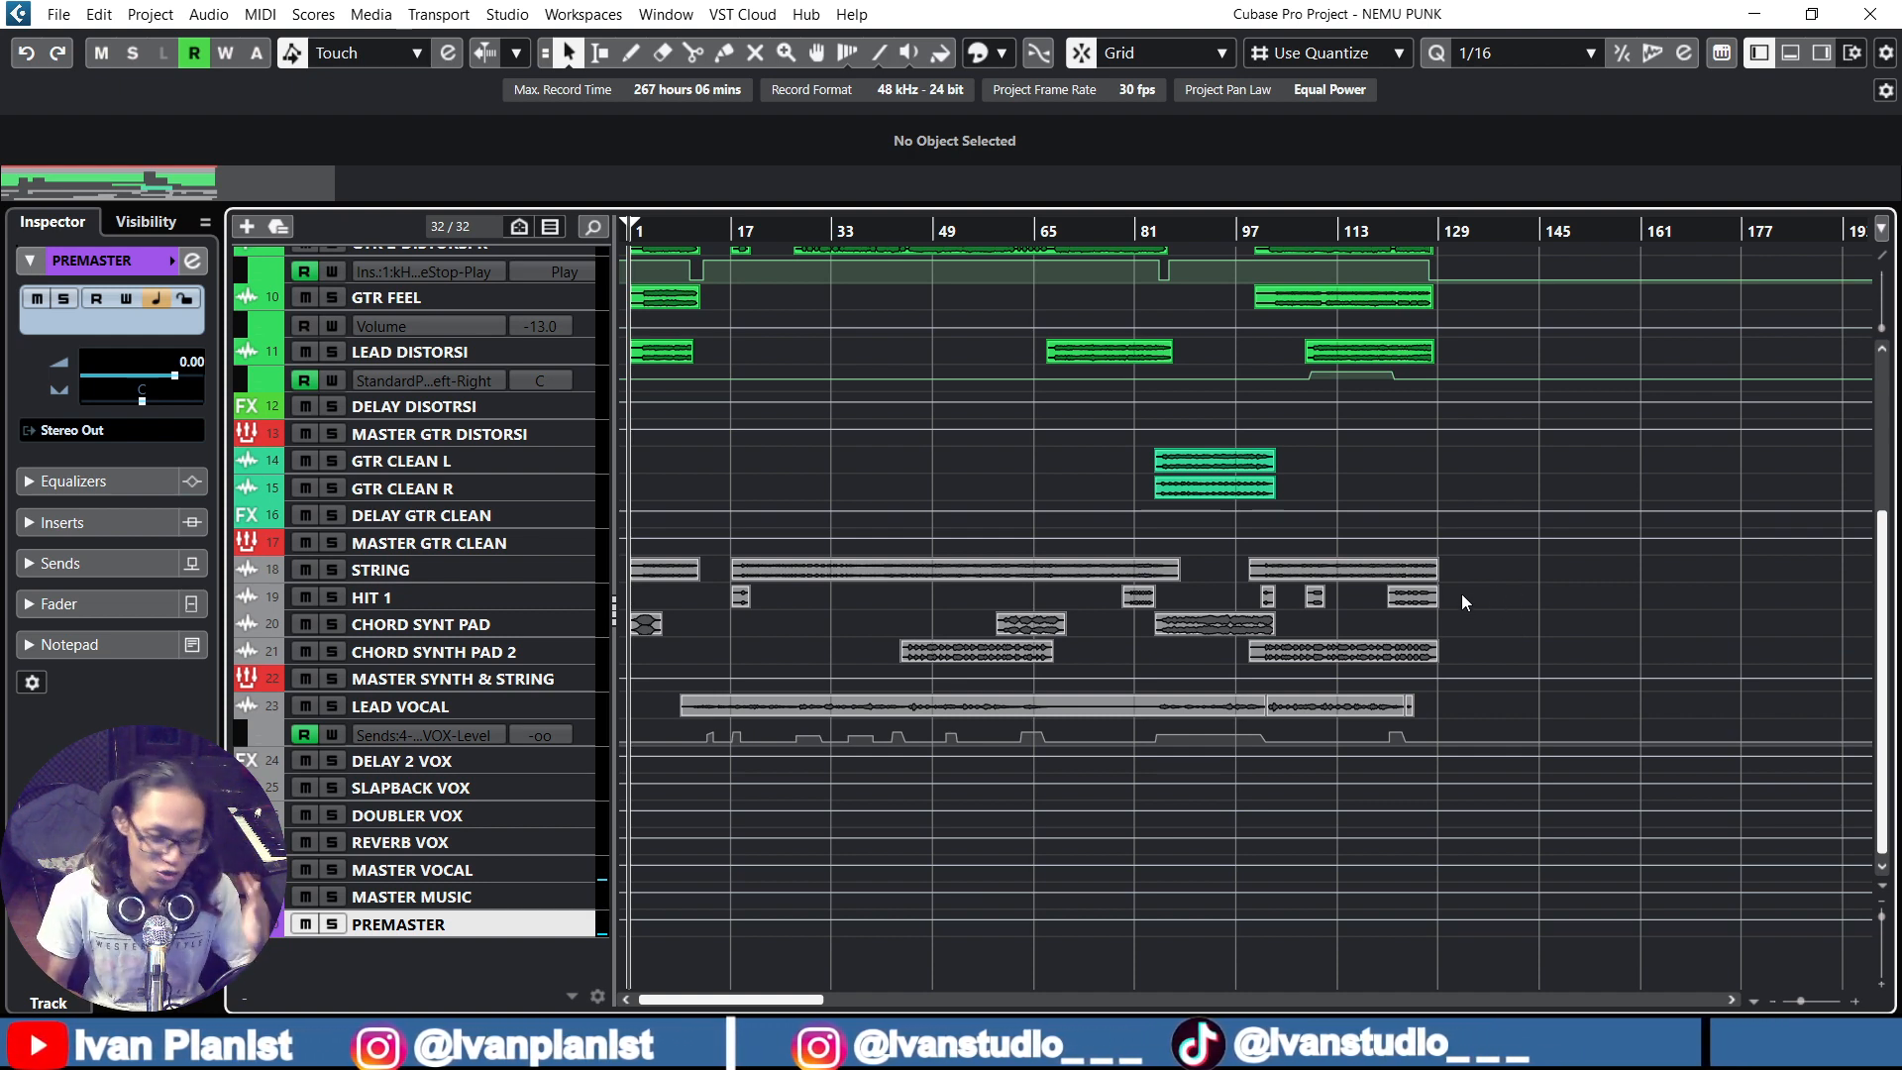
Solo the MASTER VOCAL group and play the song from the start of the lead vocal
left_click(580, 866)
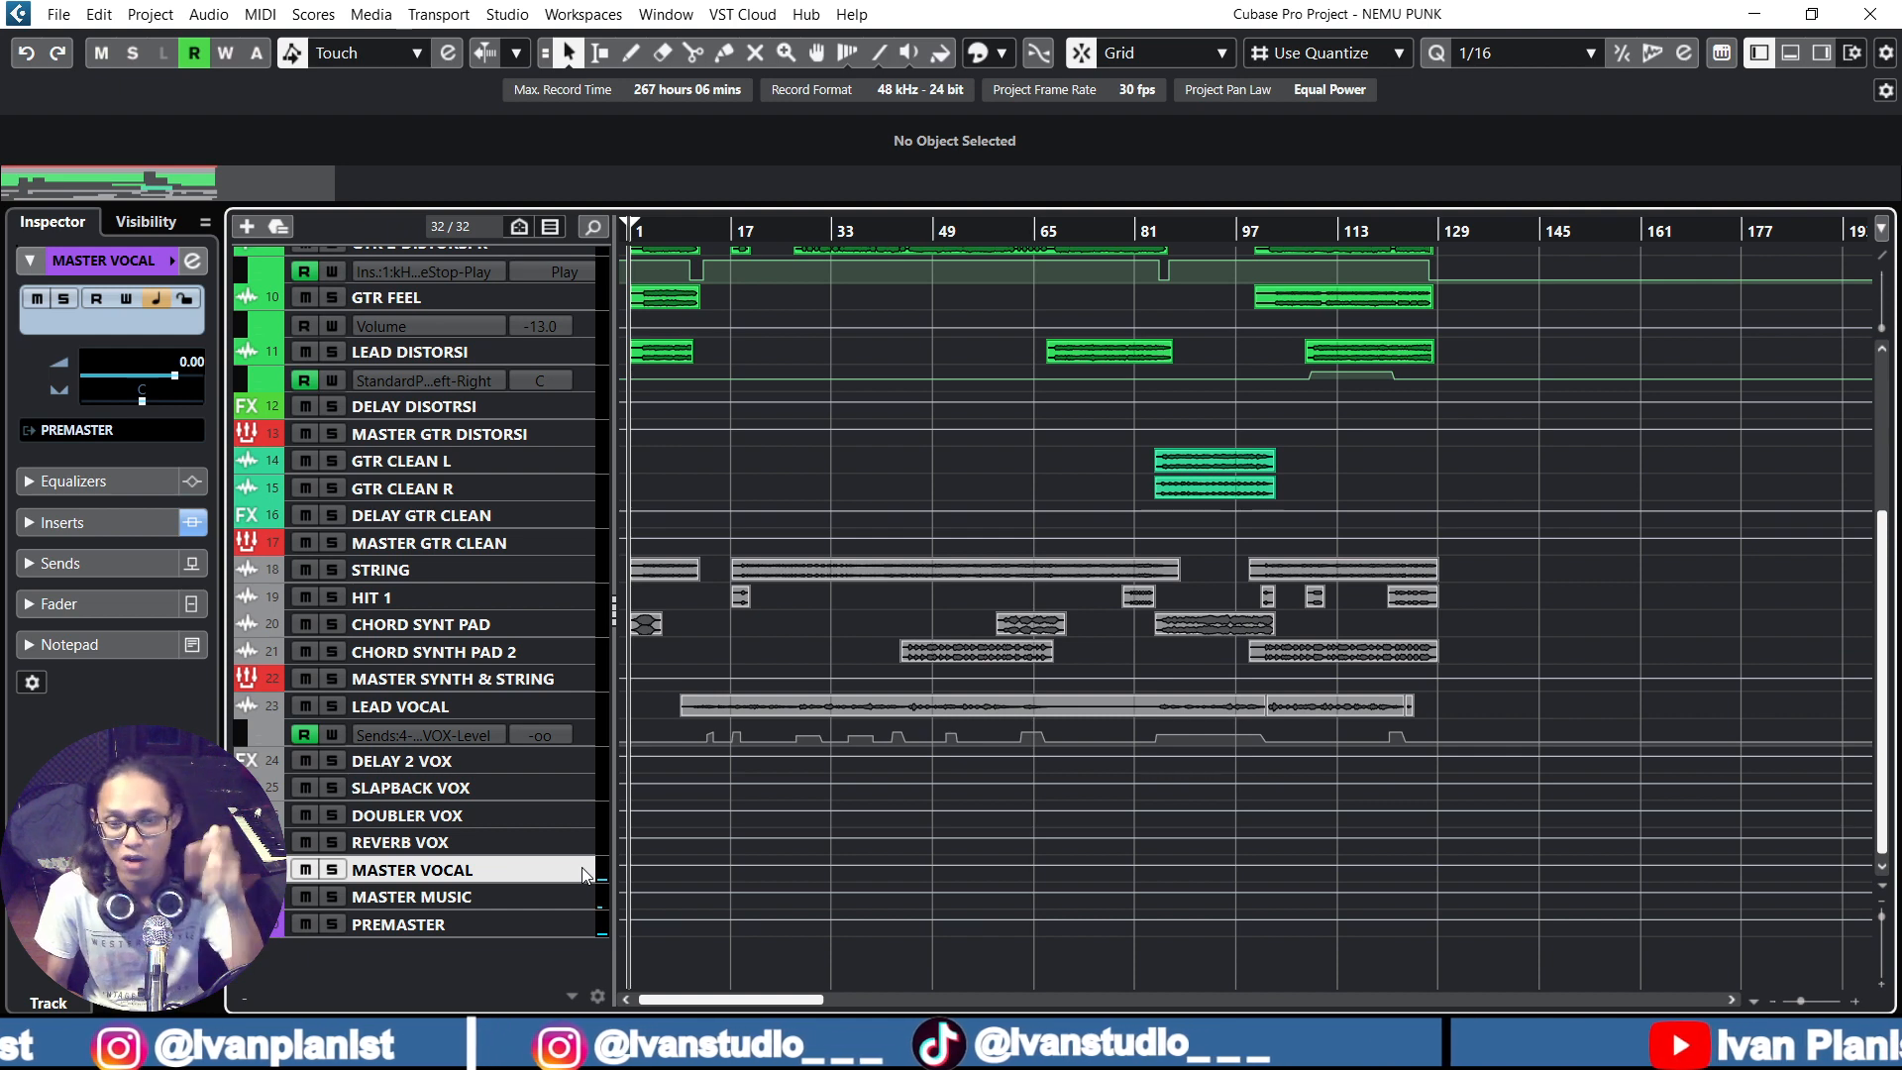
left_click(586, 886)
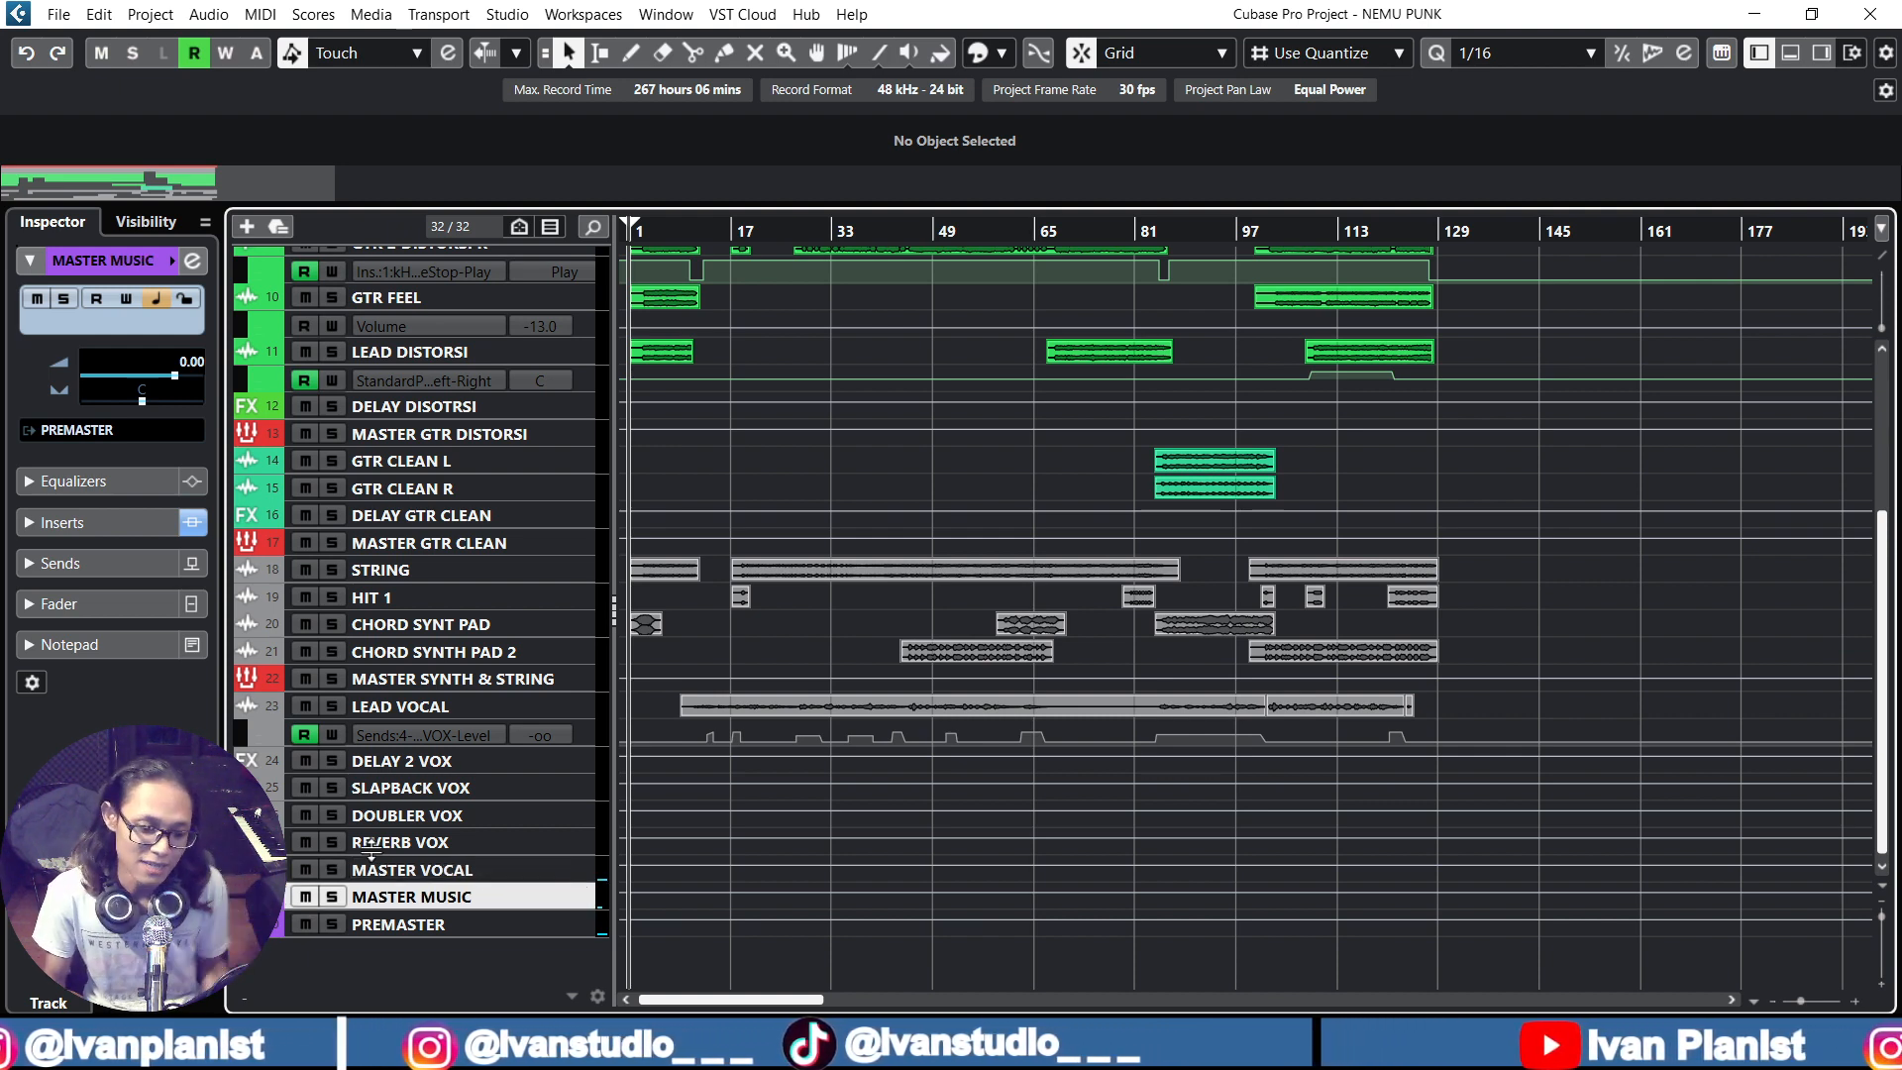
left_click(335, 870)
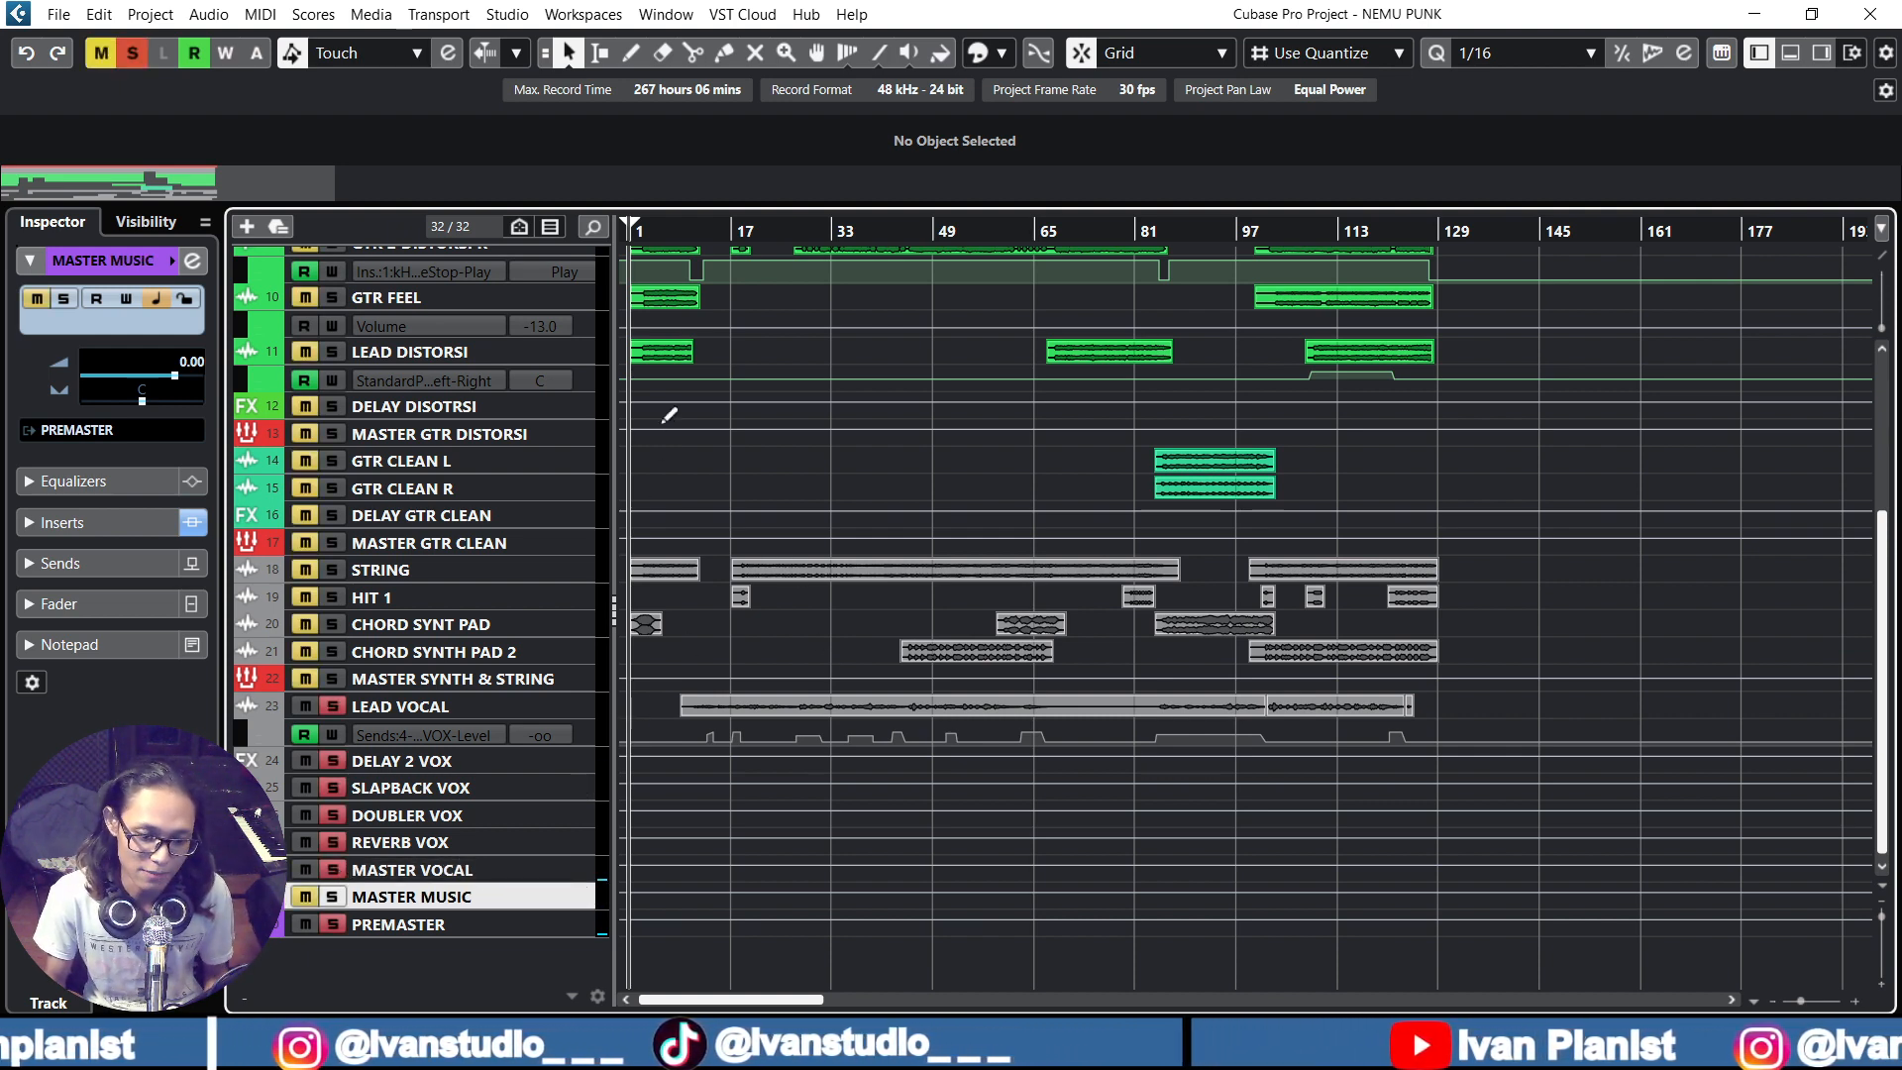
left_click(688, 232)
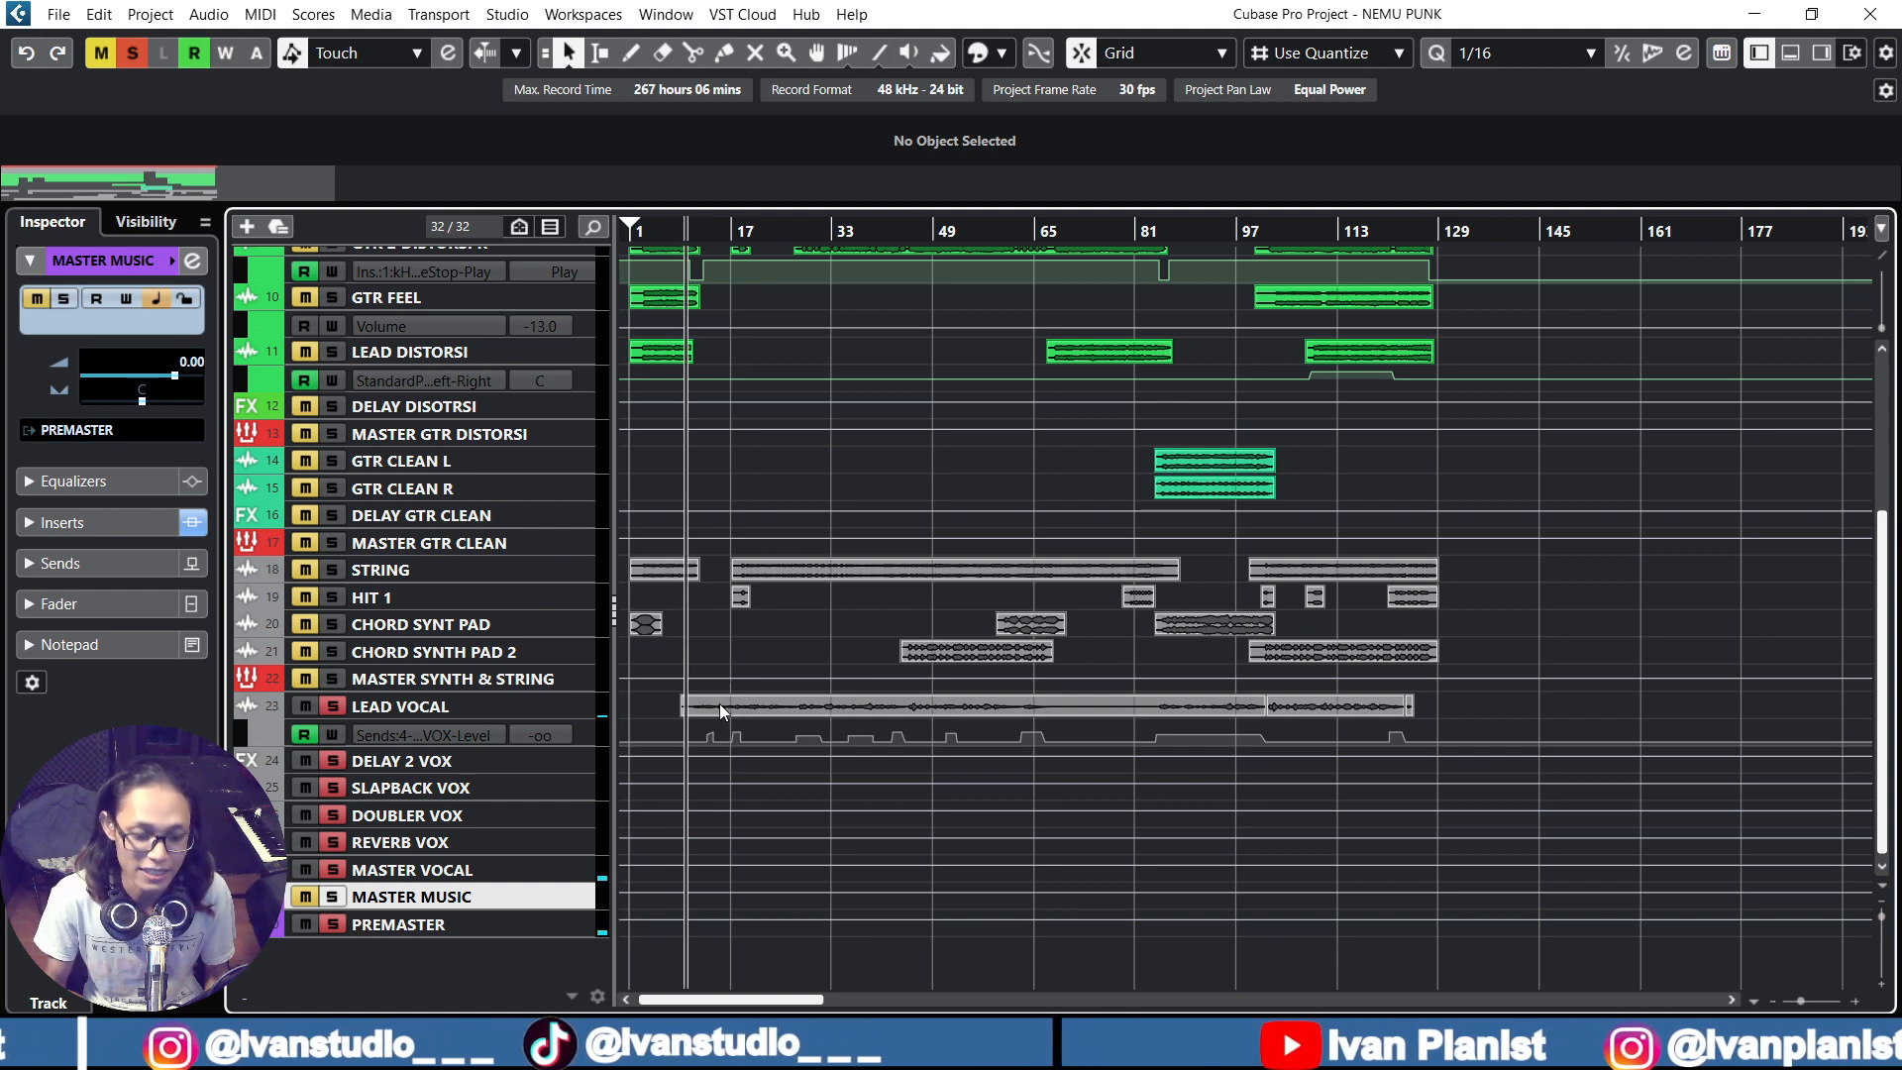
left_click(1883, 934)
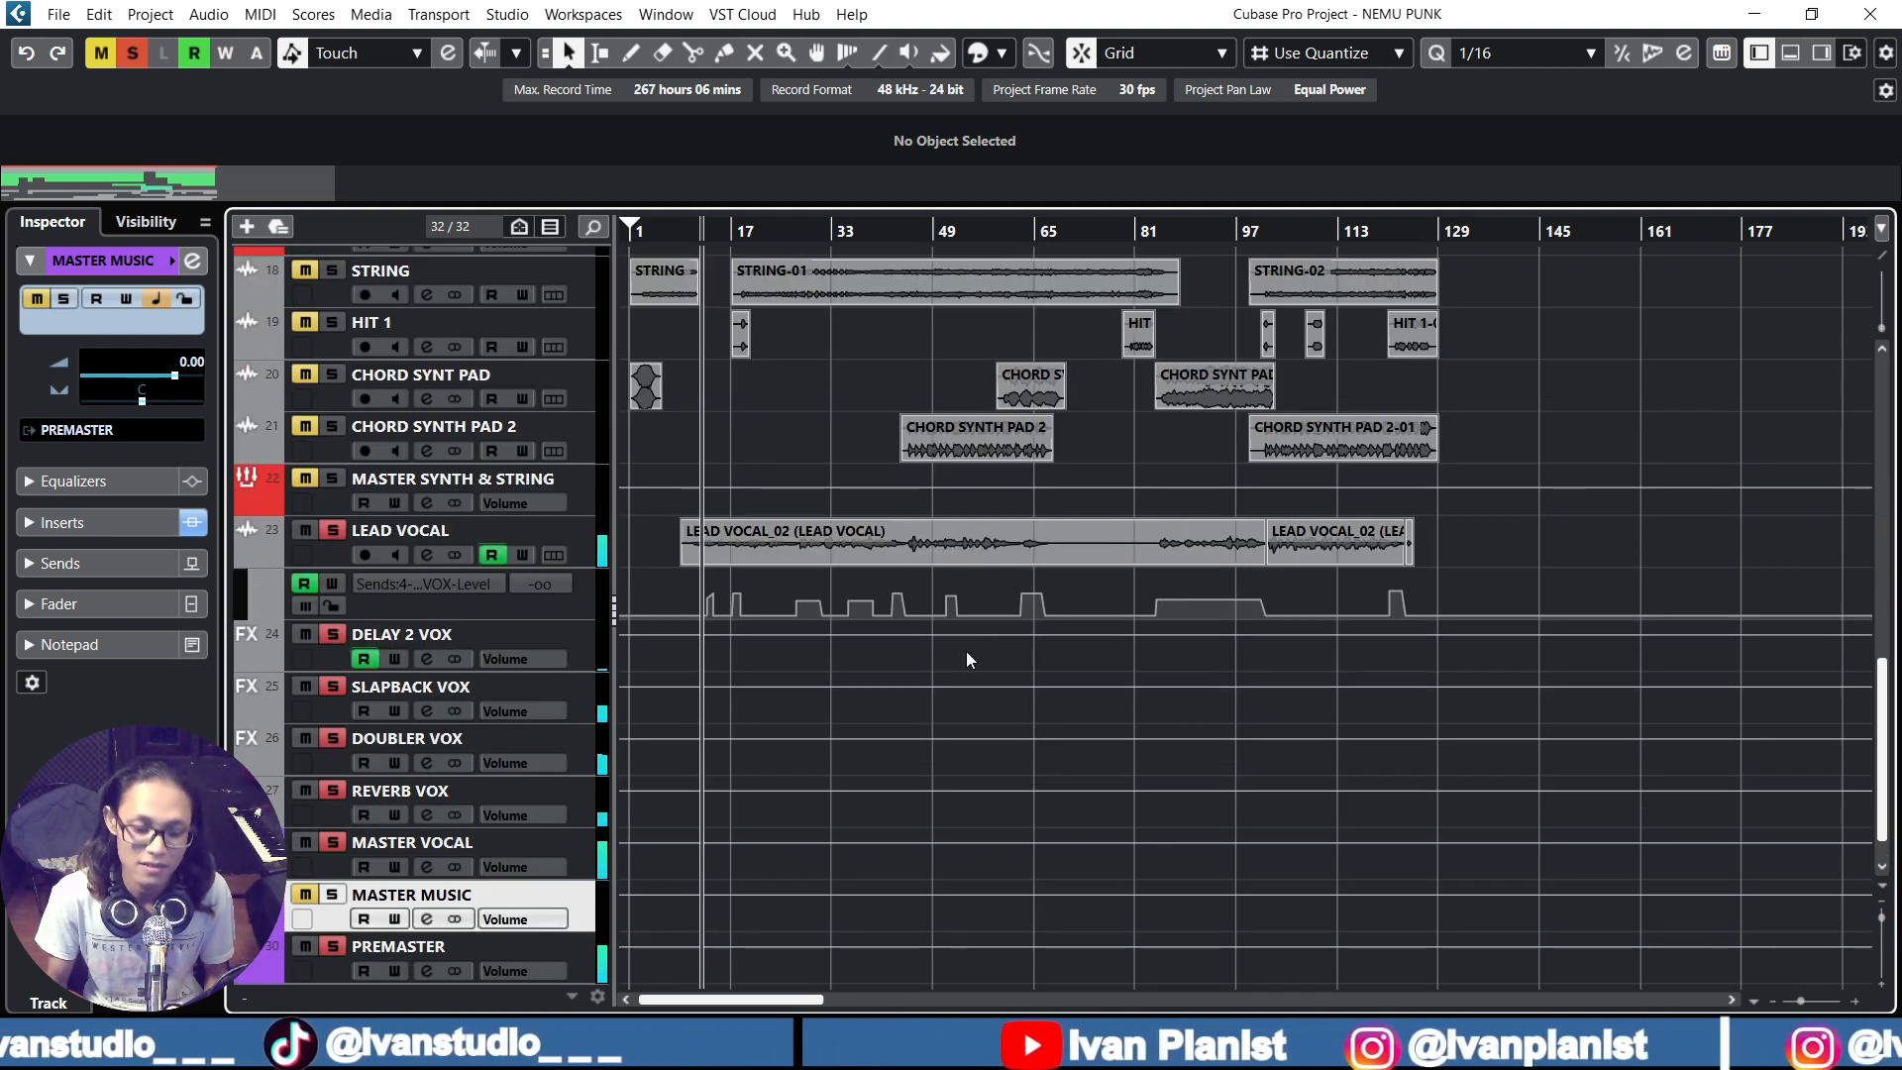
scroll(876, 722, "down", 1)
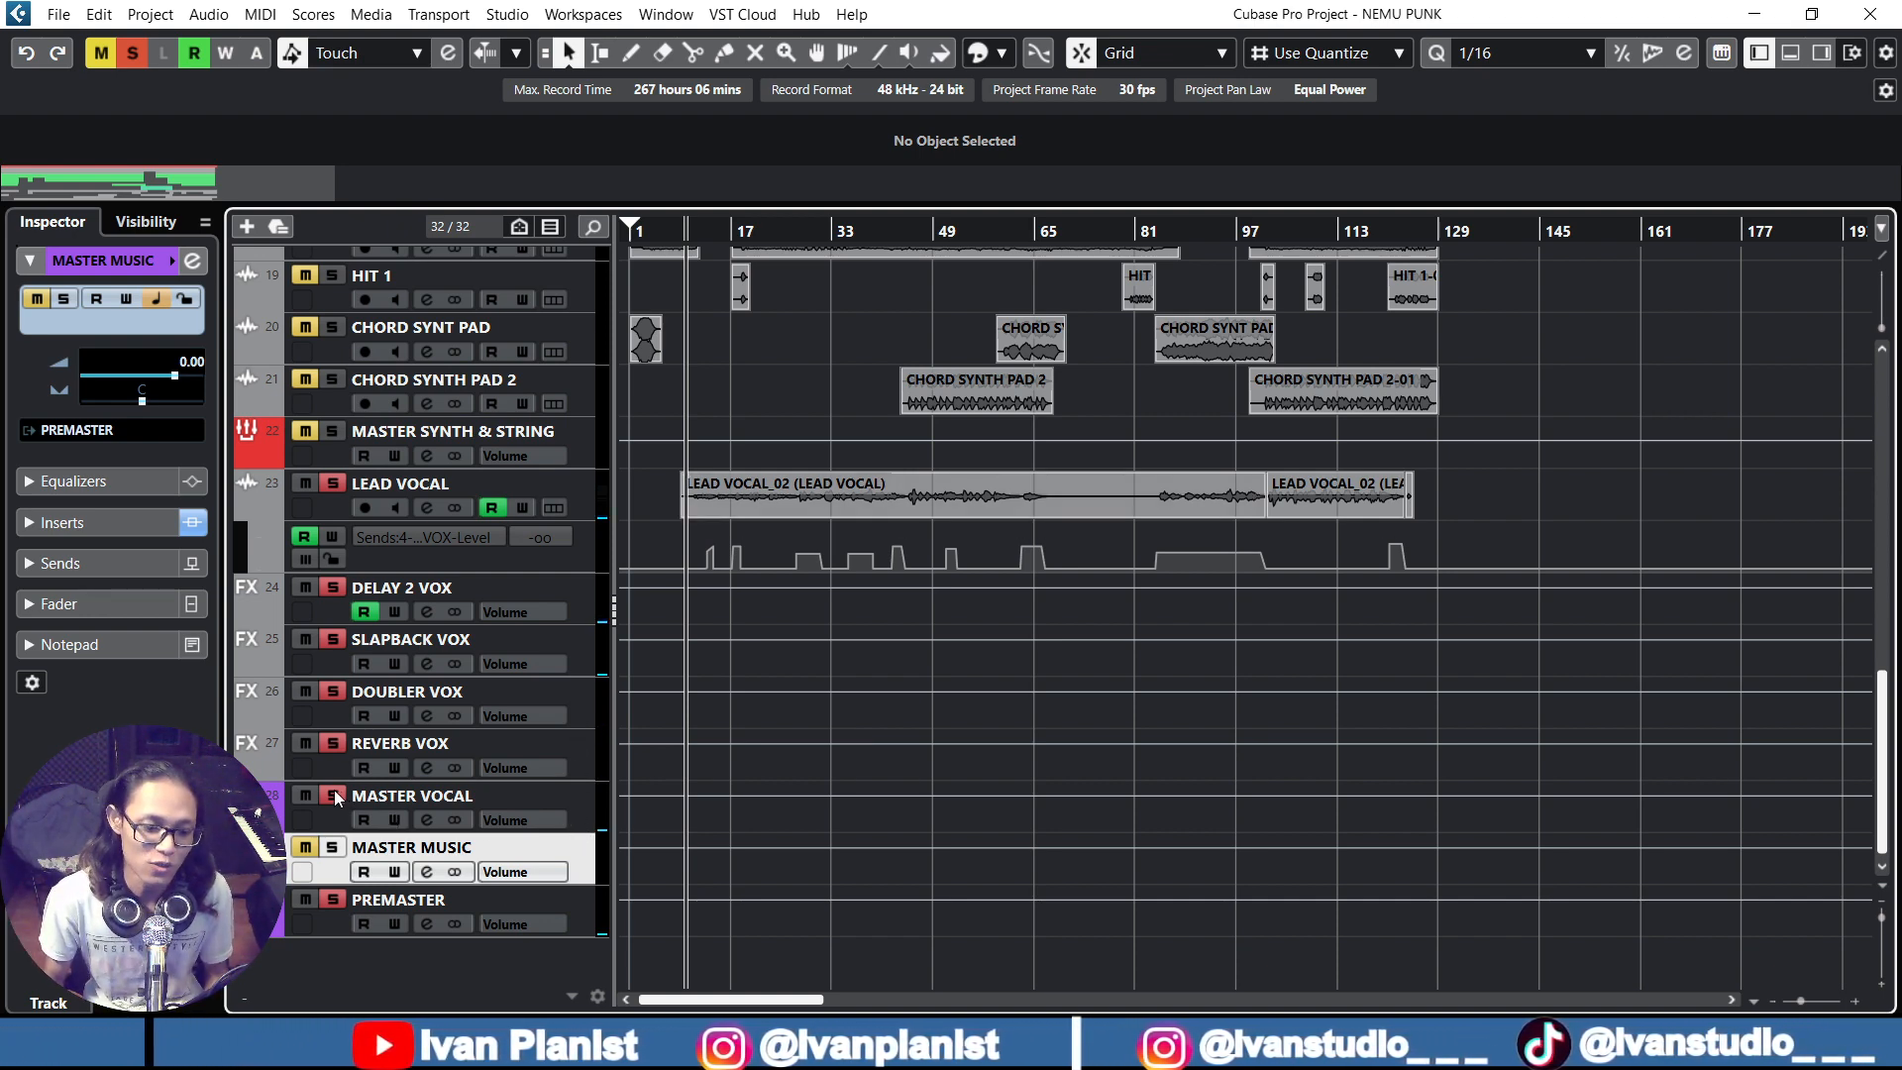
Solo only the MASTER MUSIC group and set the playback position to where the first CHORD SYNTH PAD 2 event begins
left_click(332, 847, "ctrl")
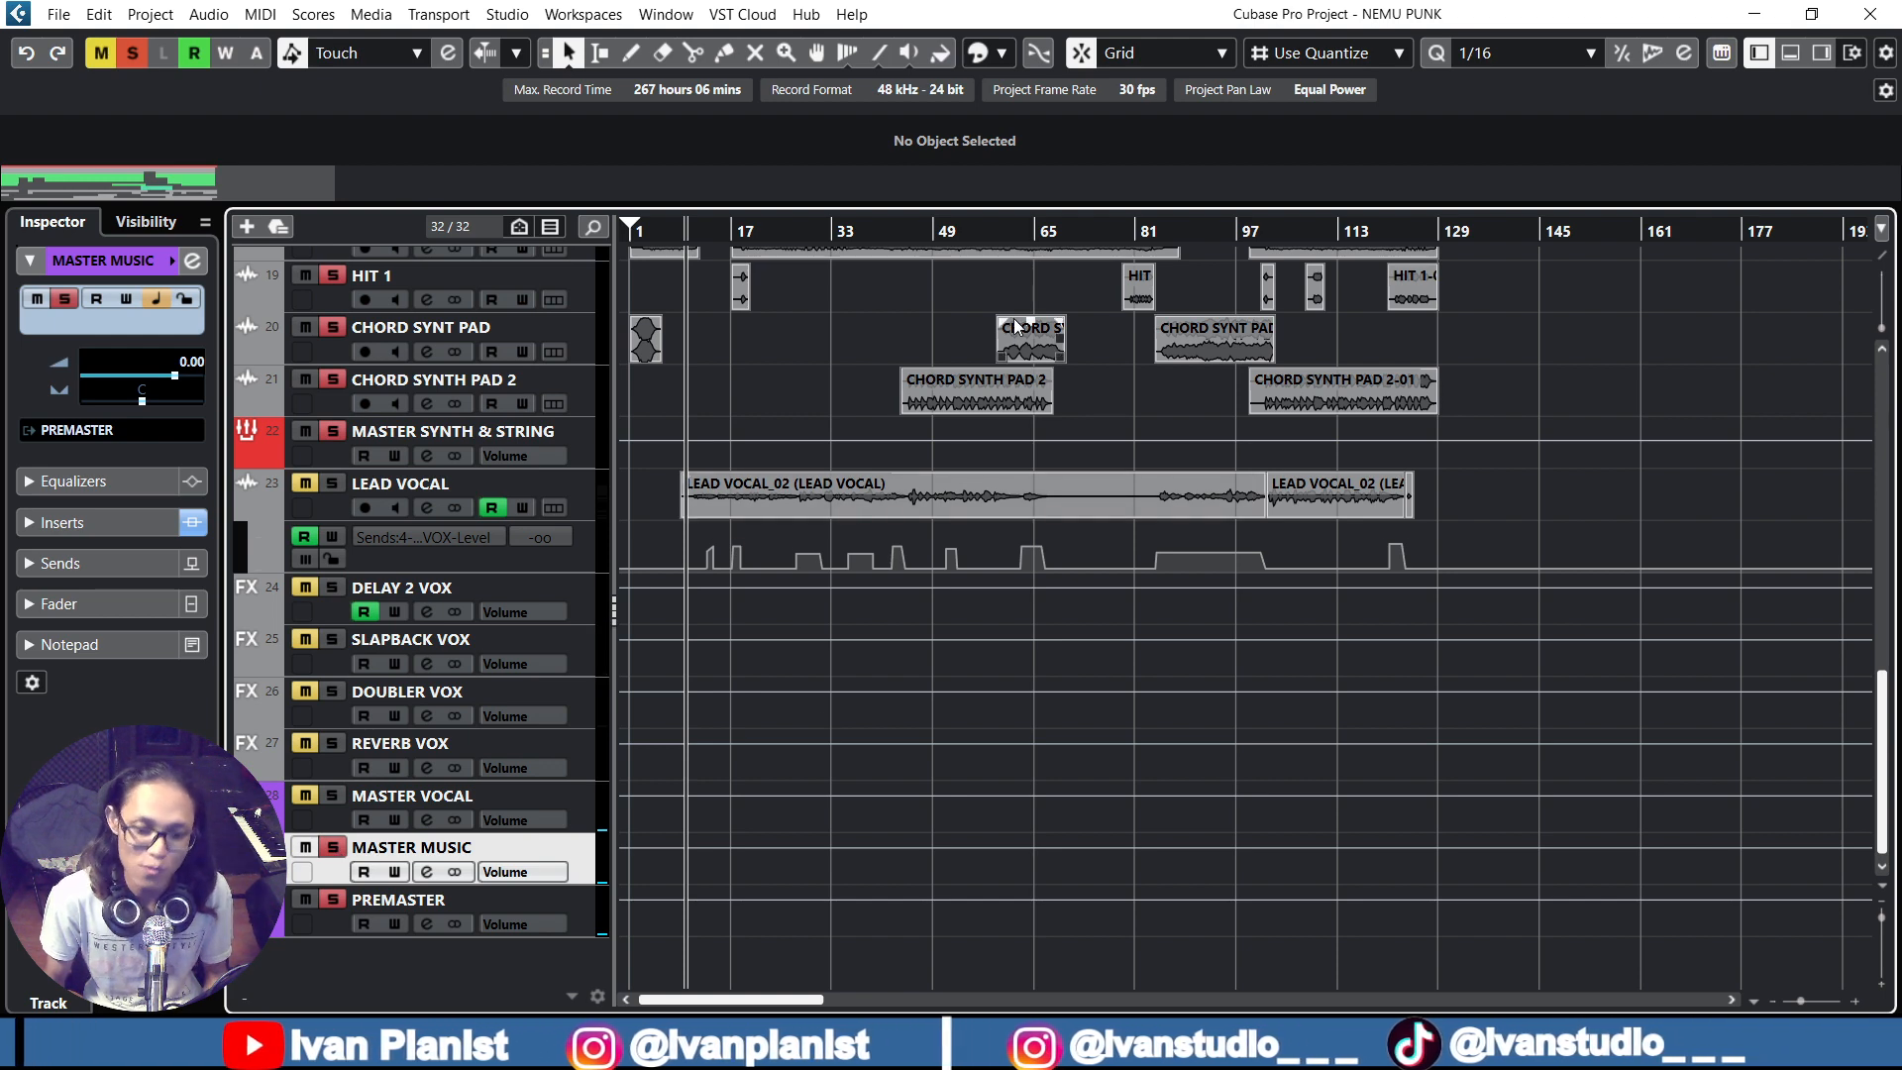
scroll(935, 293, "up", 3)
left_click(903, 245)
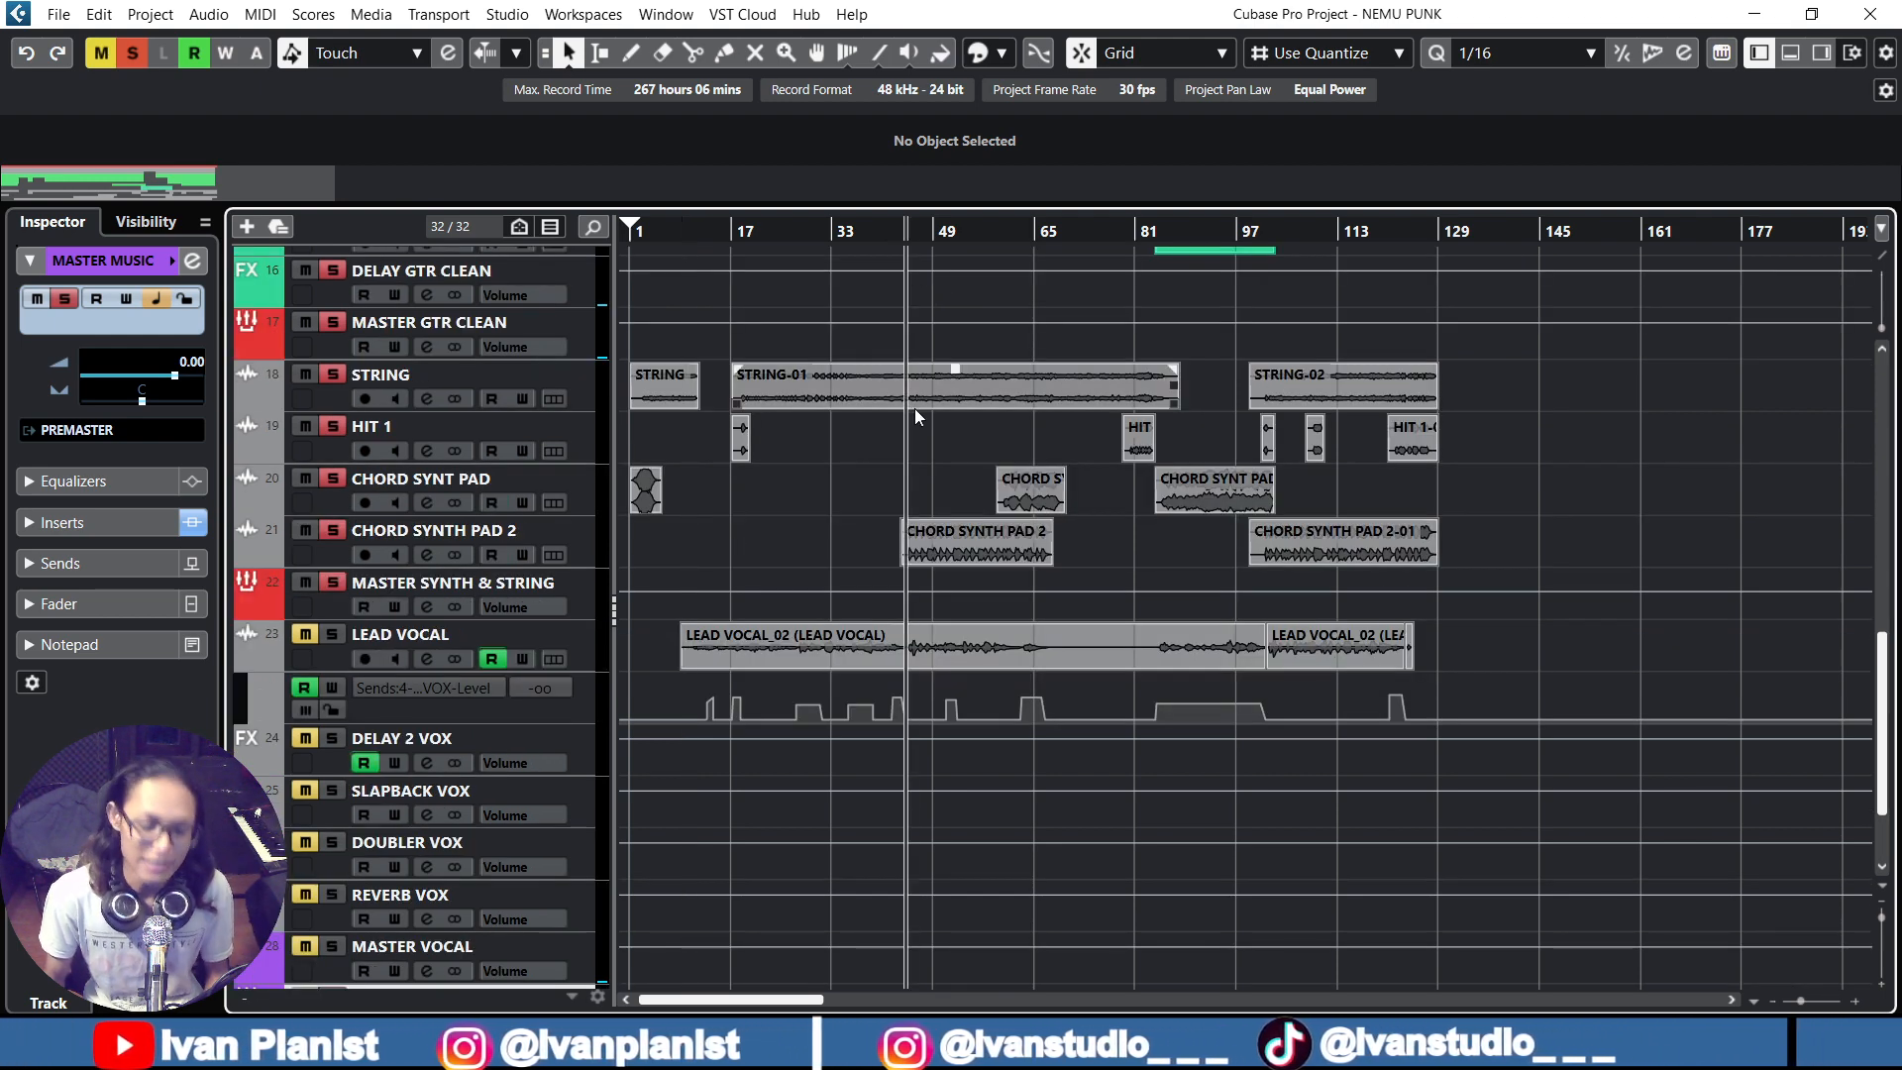
scroll(914, 408, "down", 3)
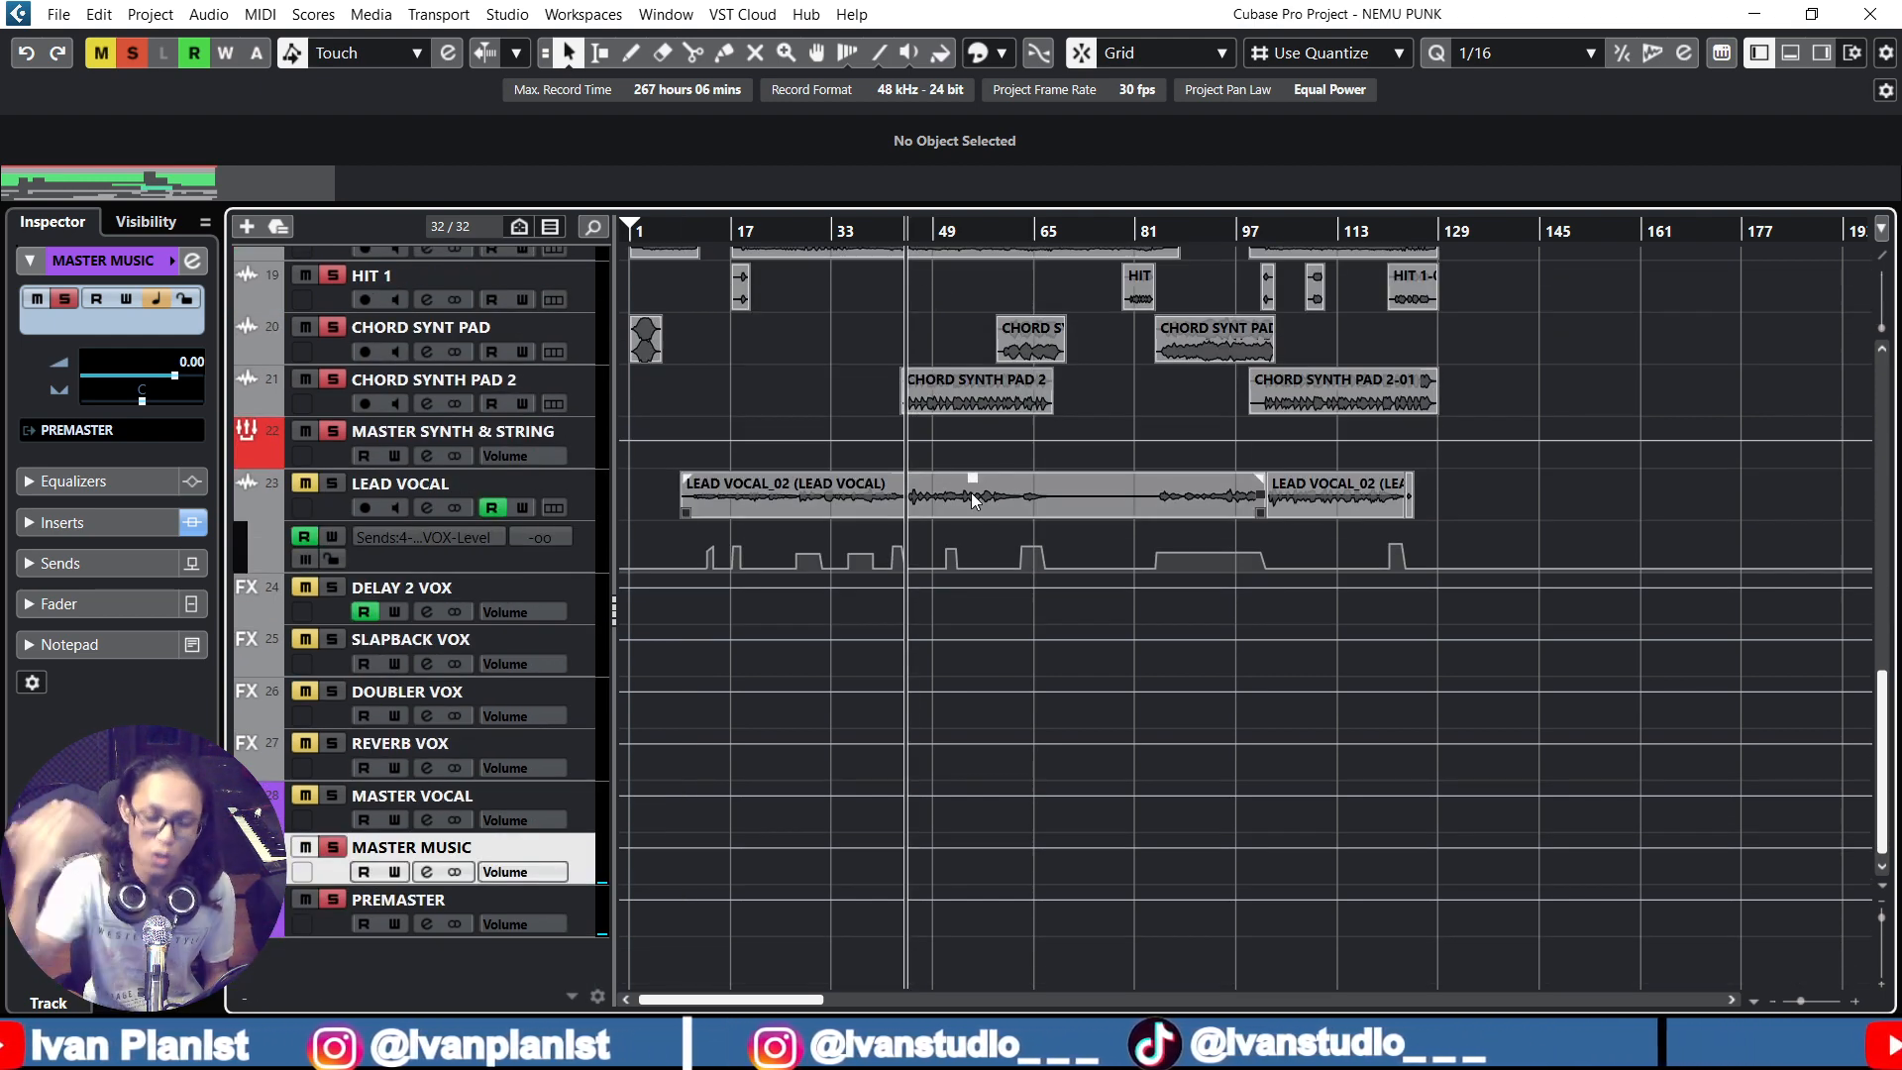
Play the soloed music and check which tracks from PIANO down to PREMASTER are soloed or muted
scroll(1049, 555, "up", 6)
scroll(1048, 555, "up", 12)
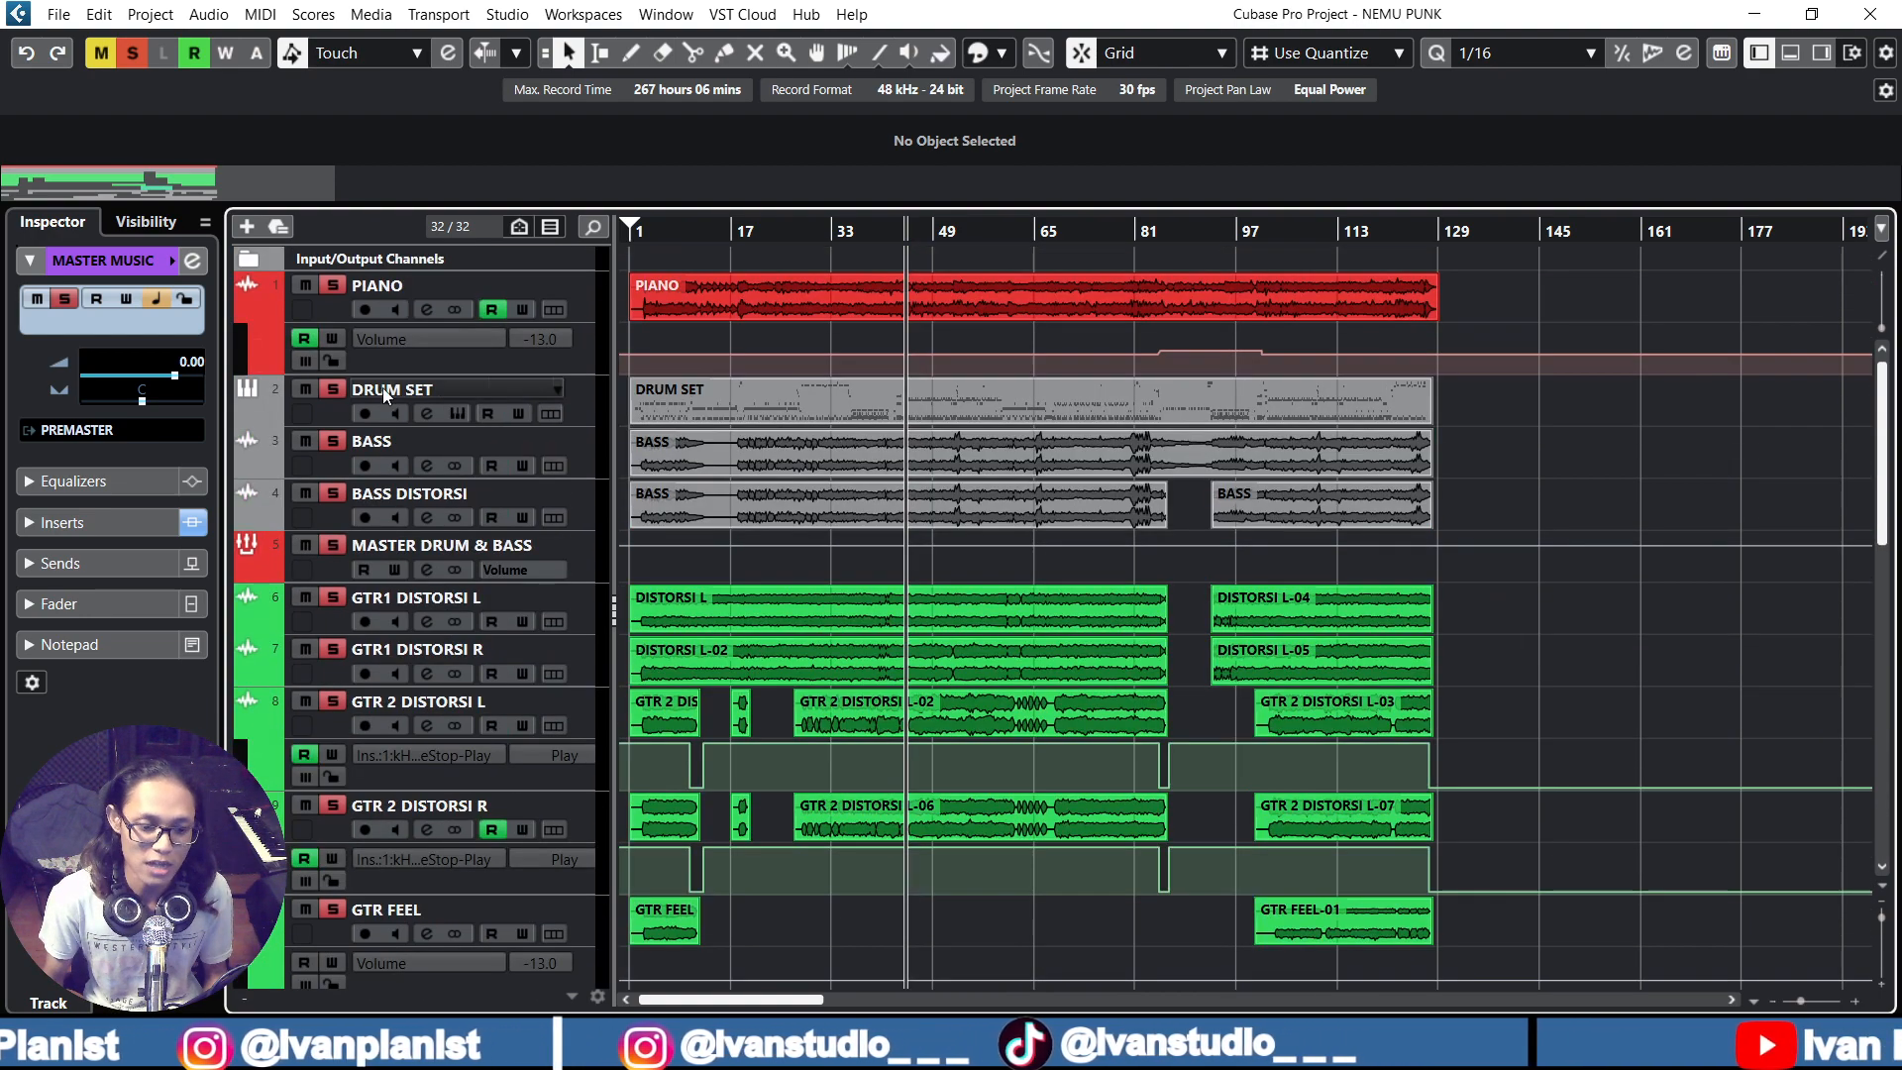
scroll(865, 539, "down", 12)
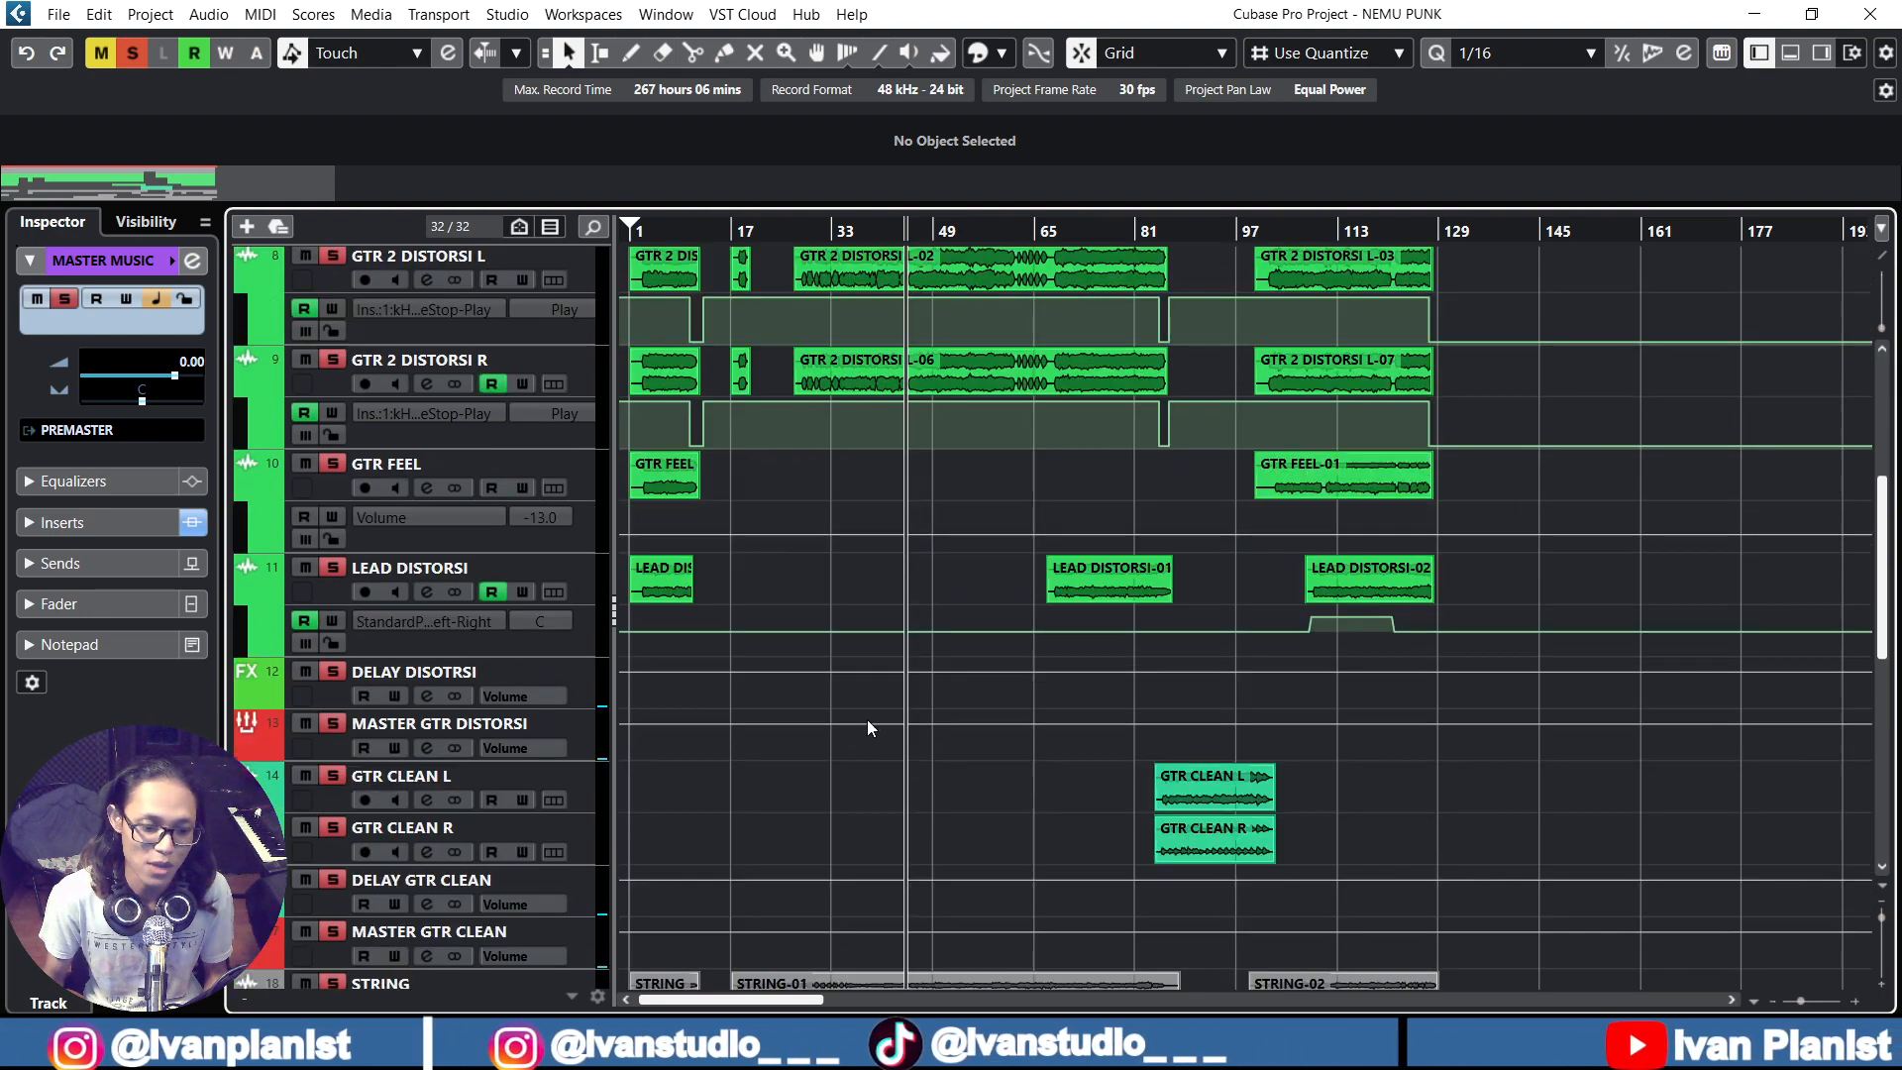
scroll(858, 647, "down", 6)
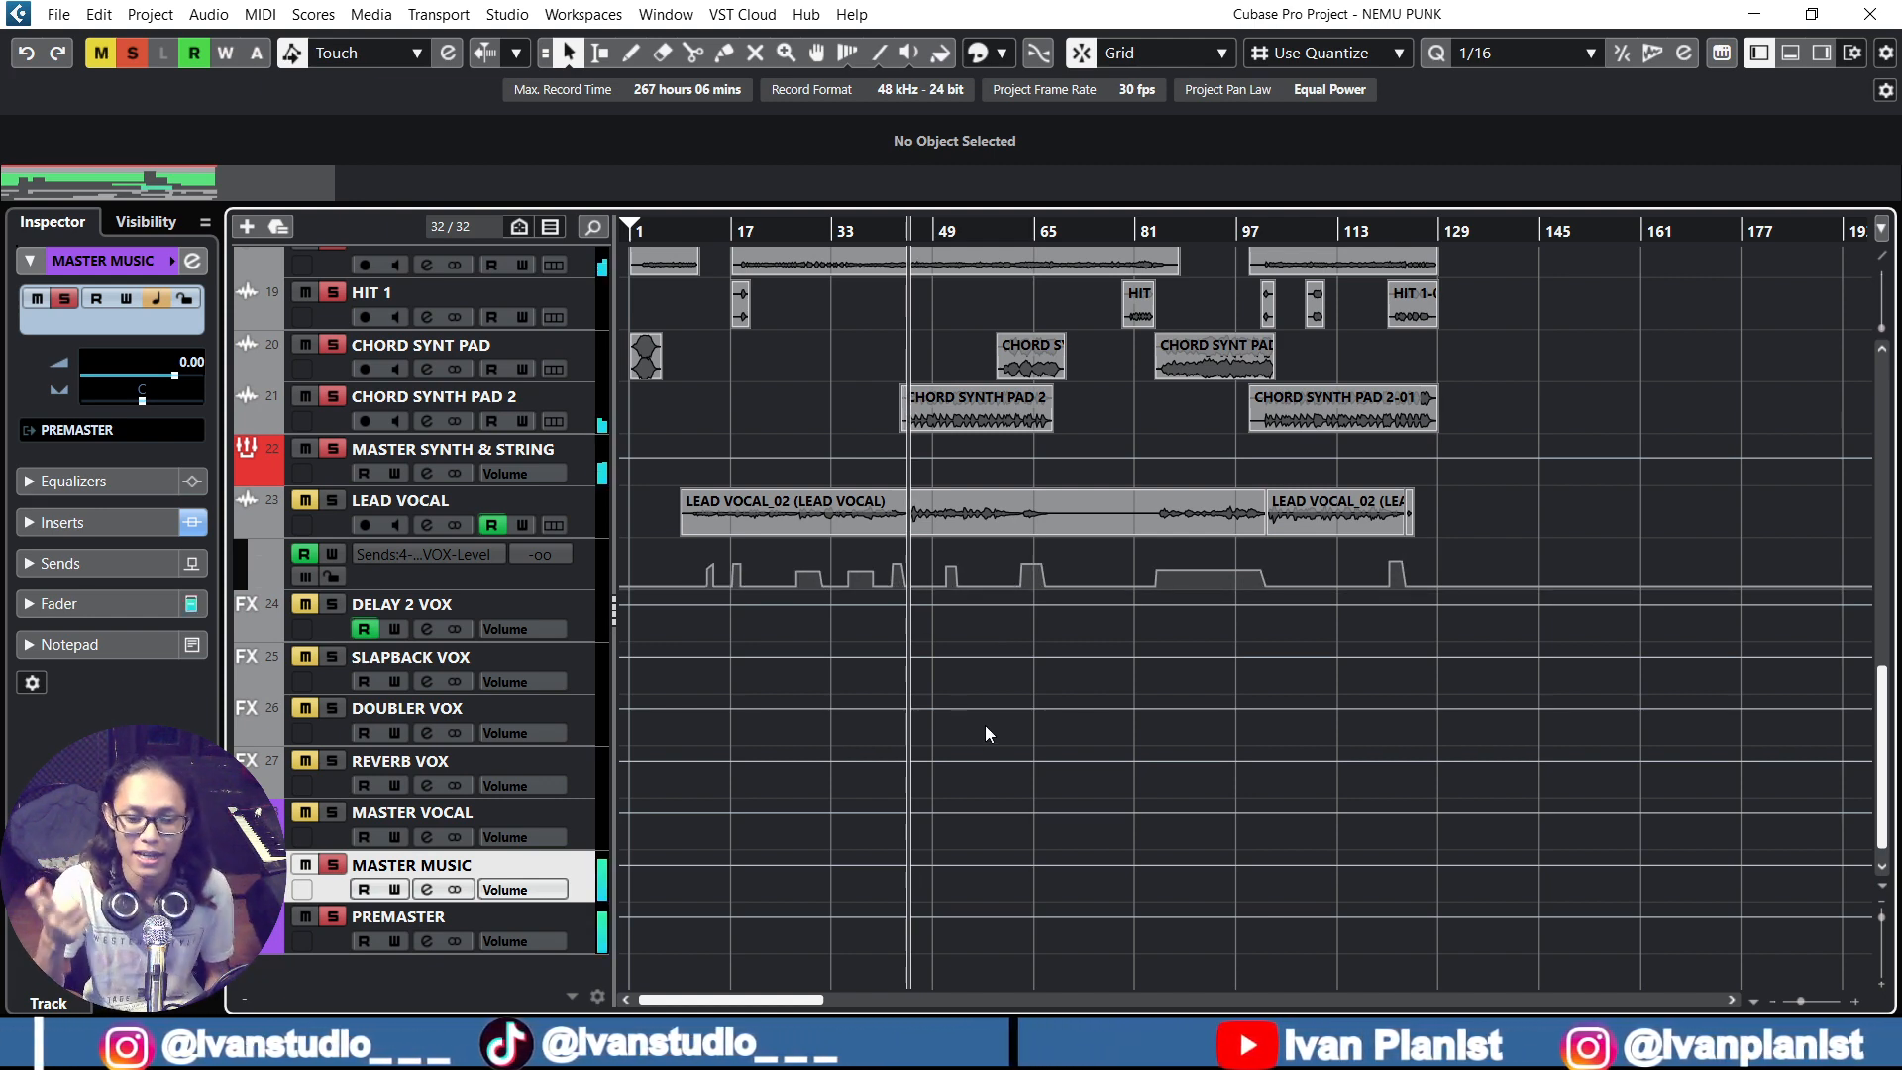
scroll(983, 723, "up", 15)
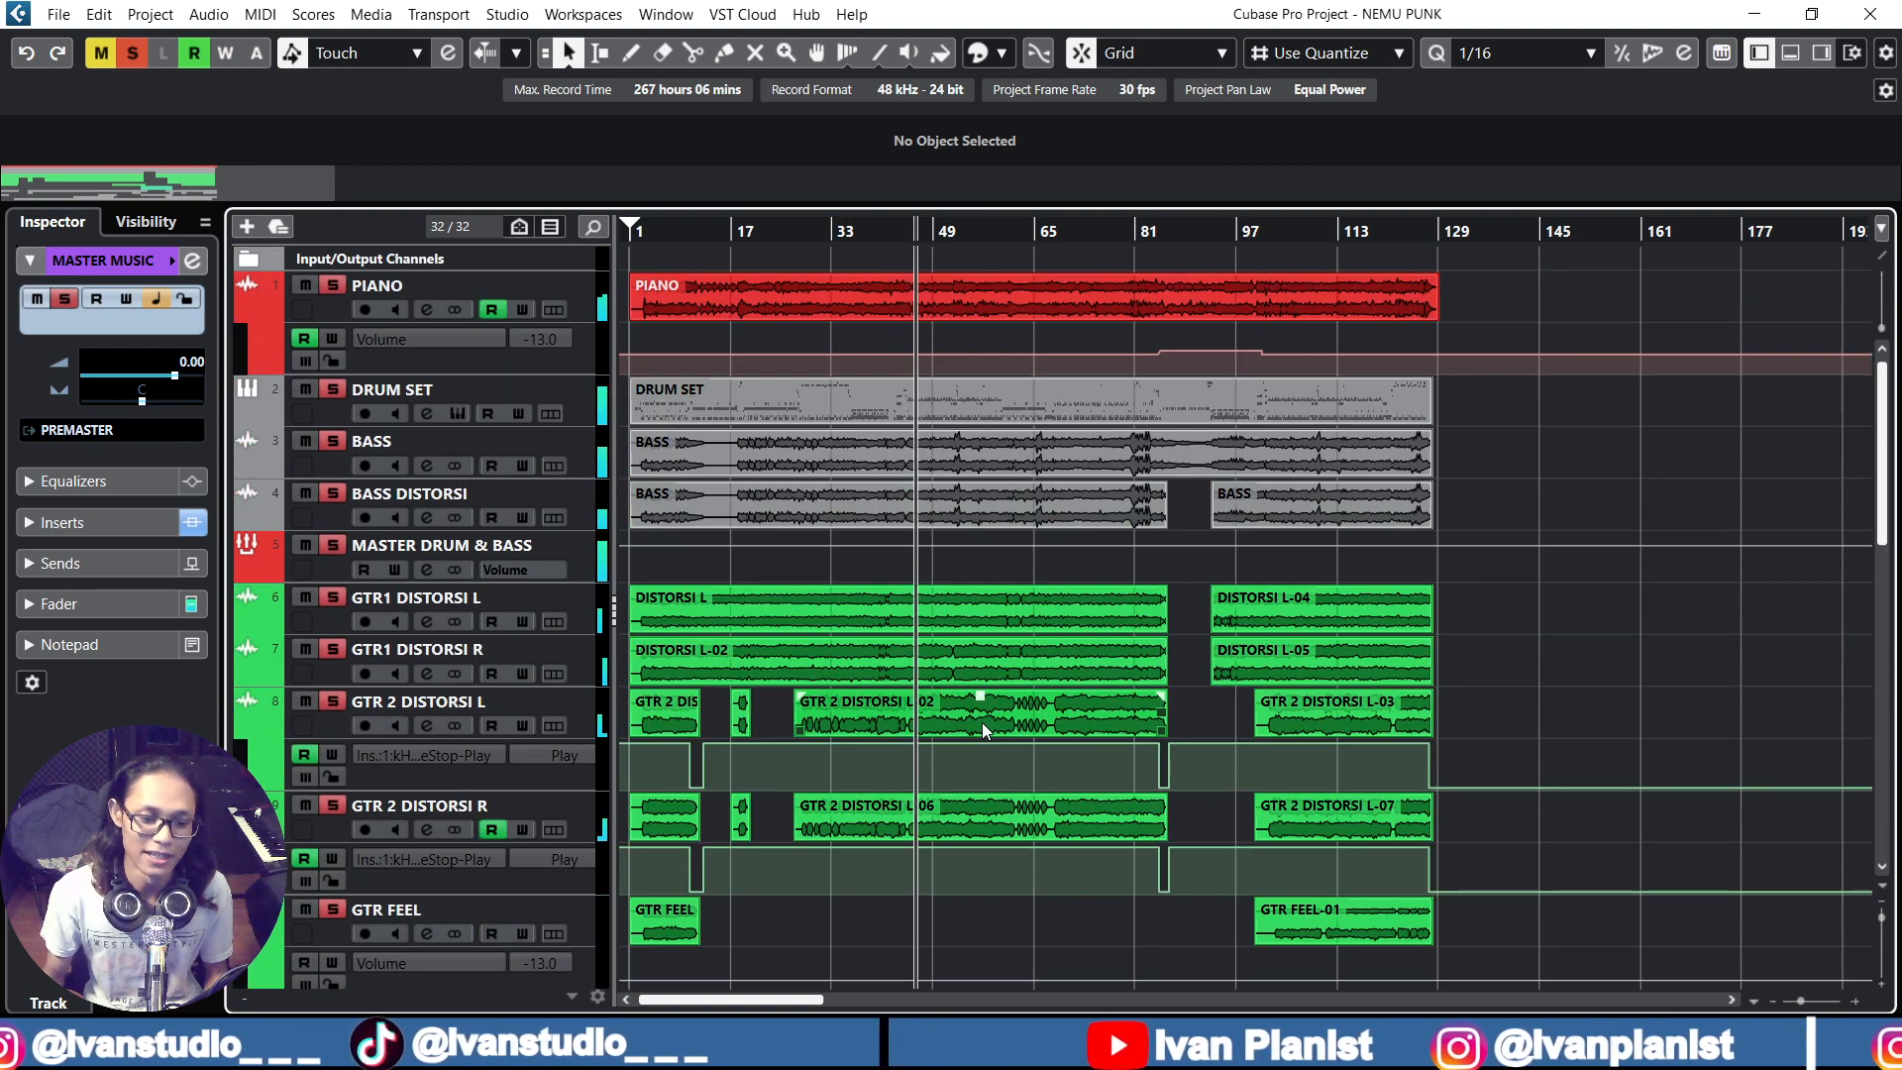
scroll(1062, 731, "down", 15)
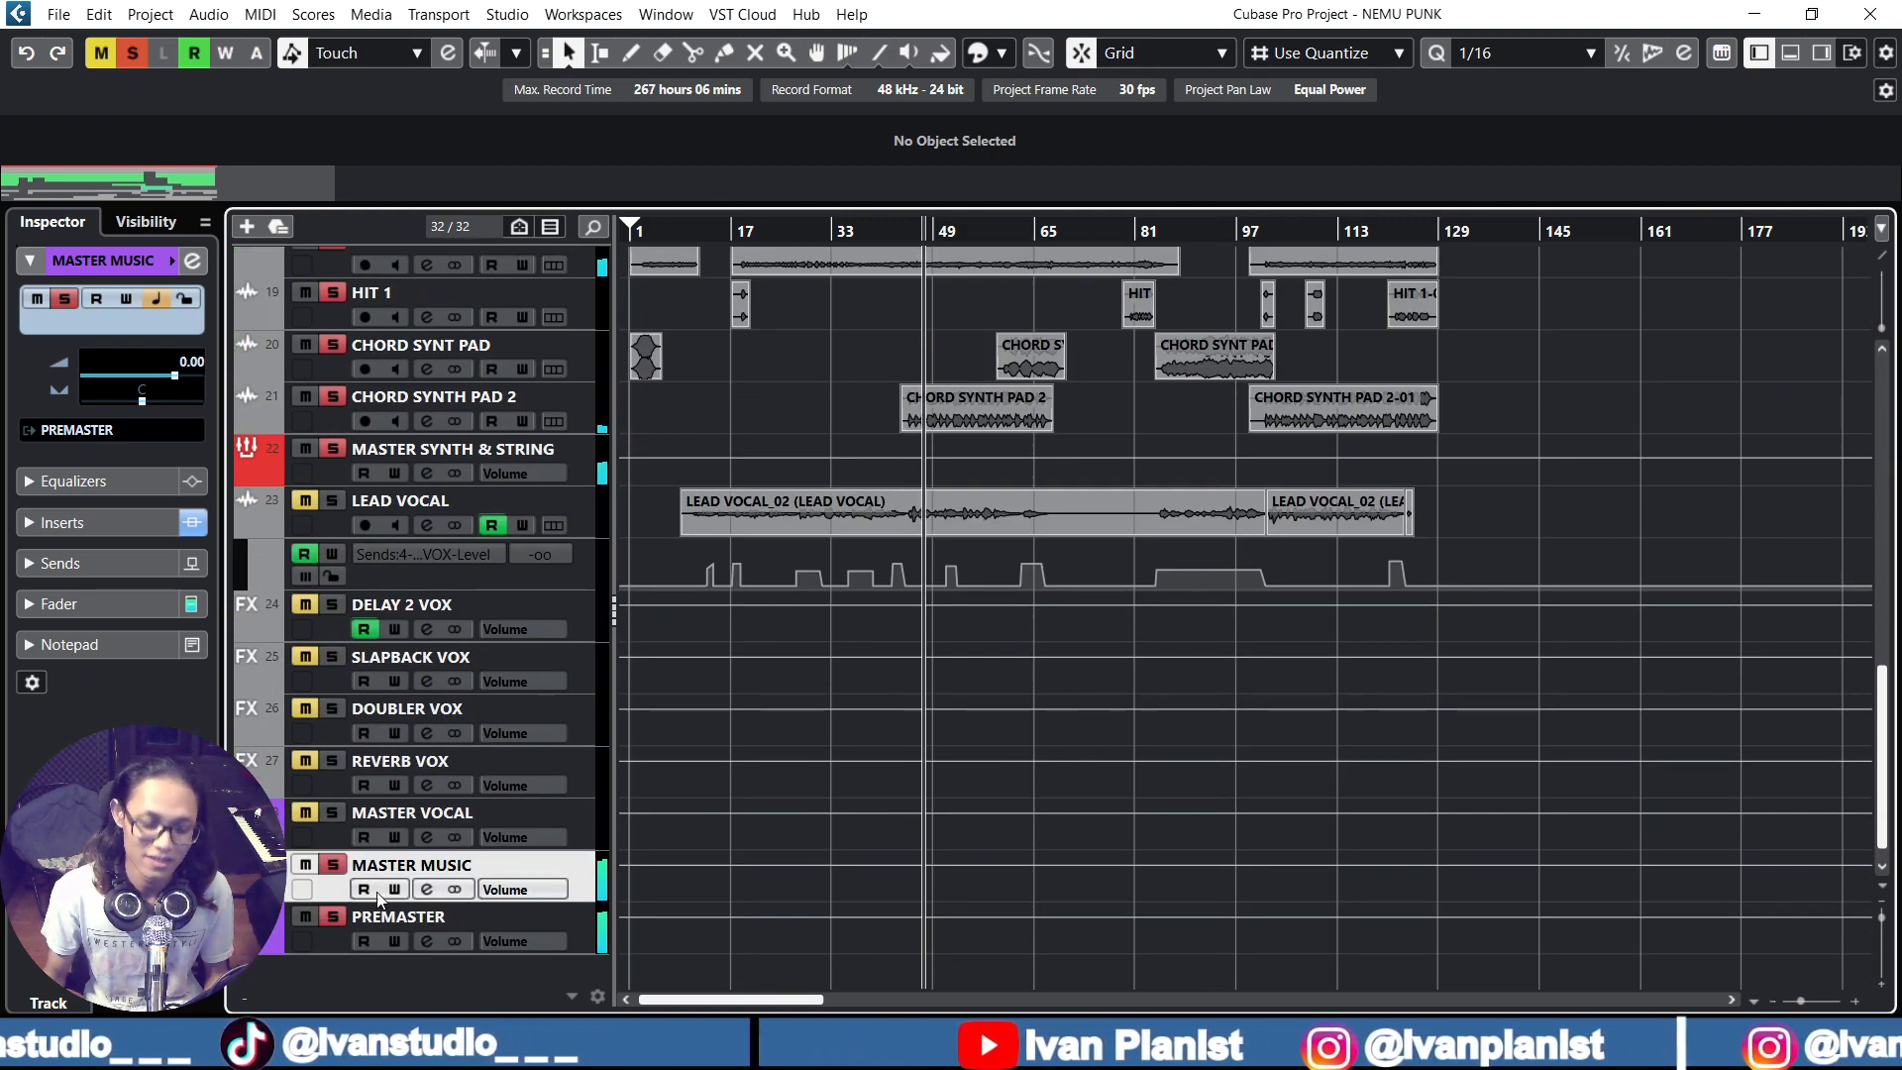
Stop playback and clear the solo on MASTER MUSIC
key("space")
key("space")
left_click(332, 865)
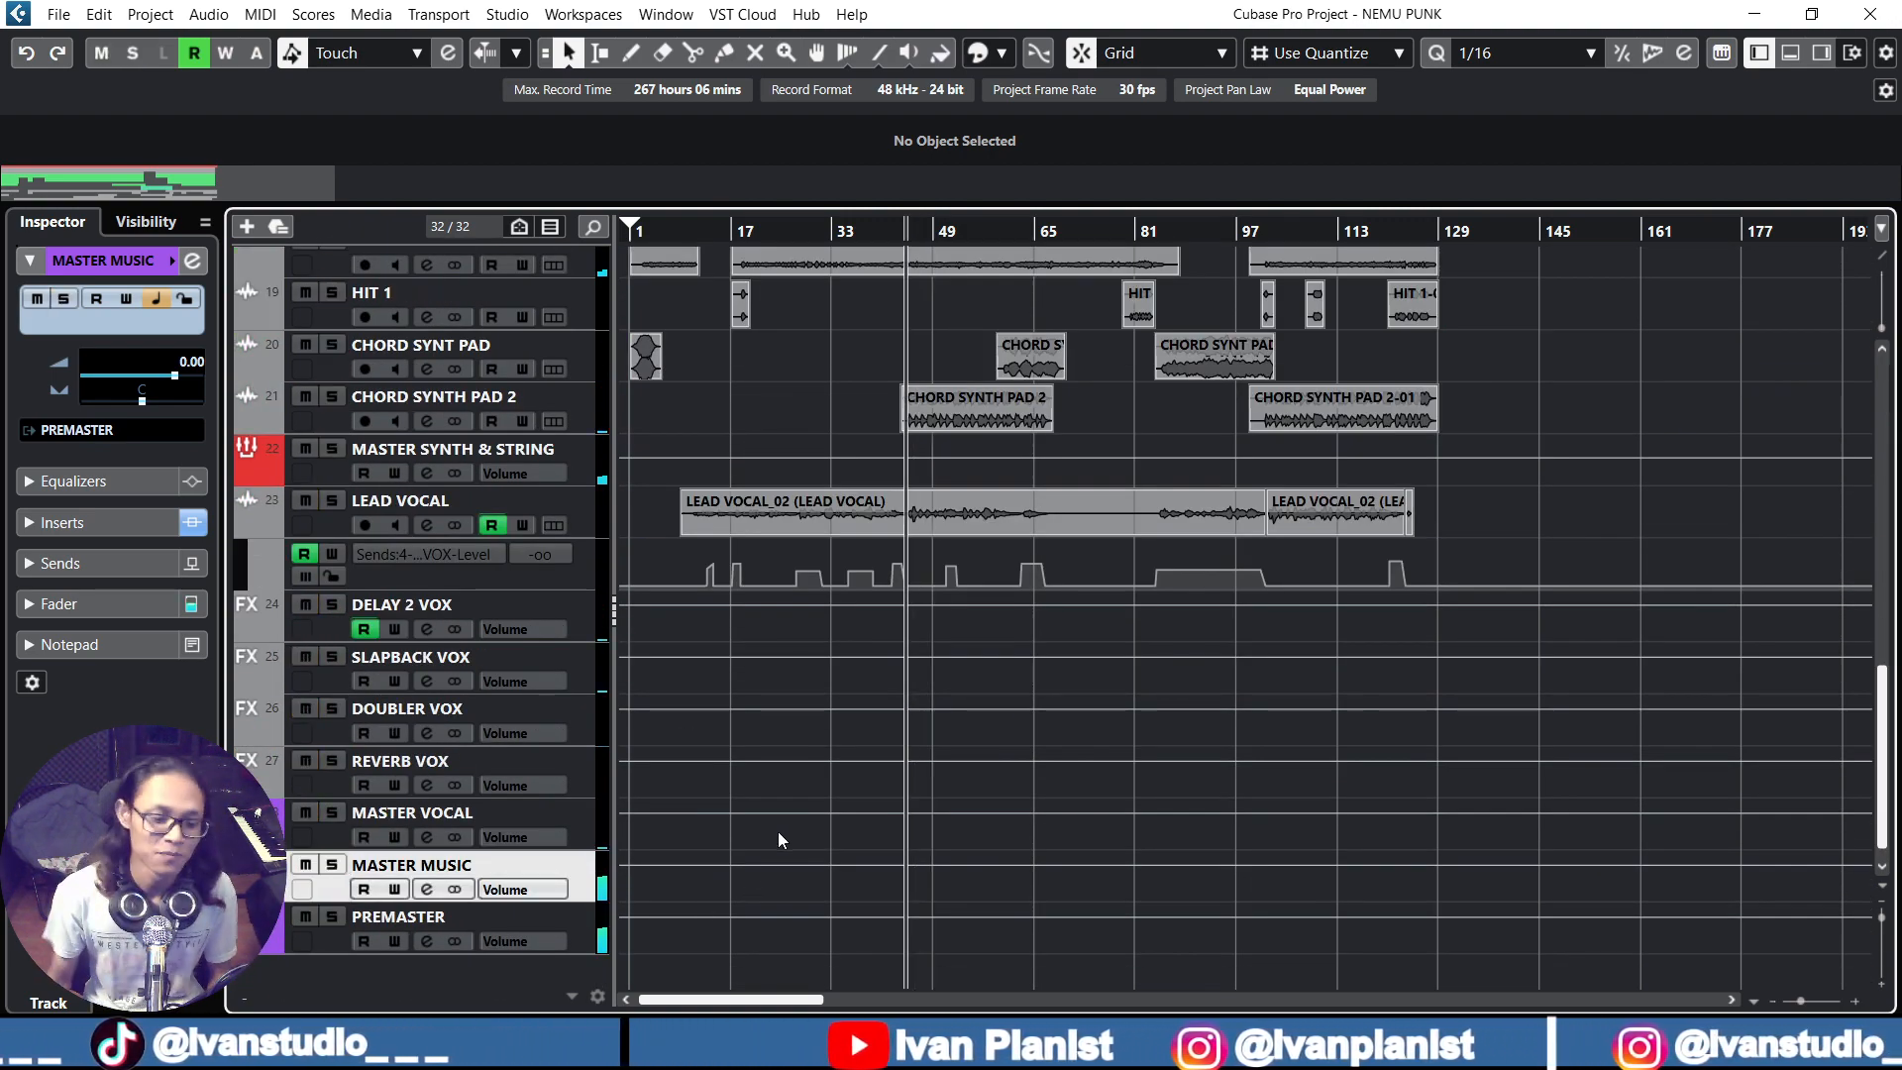
Select the MASTER VOCAL and MASTER MUSIC tracks together and view the option for adding a group channel to the selected channels
left_click(581, 813)
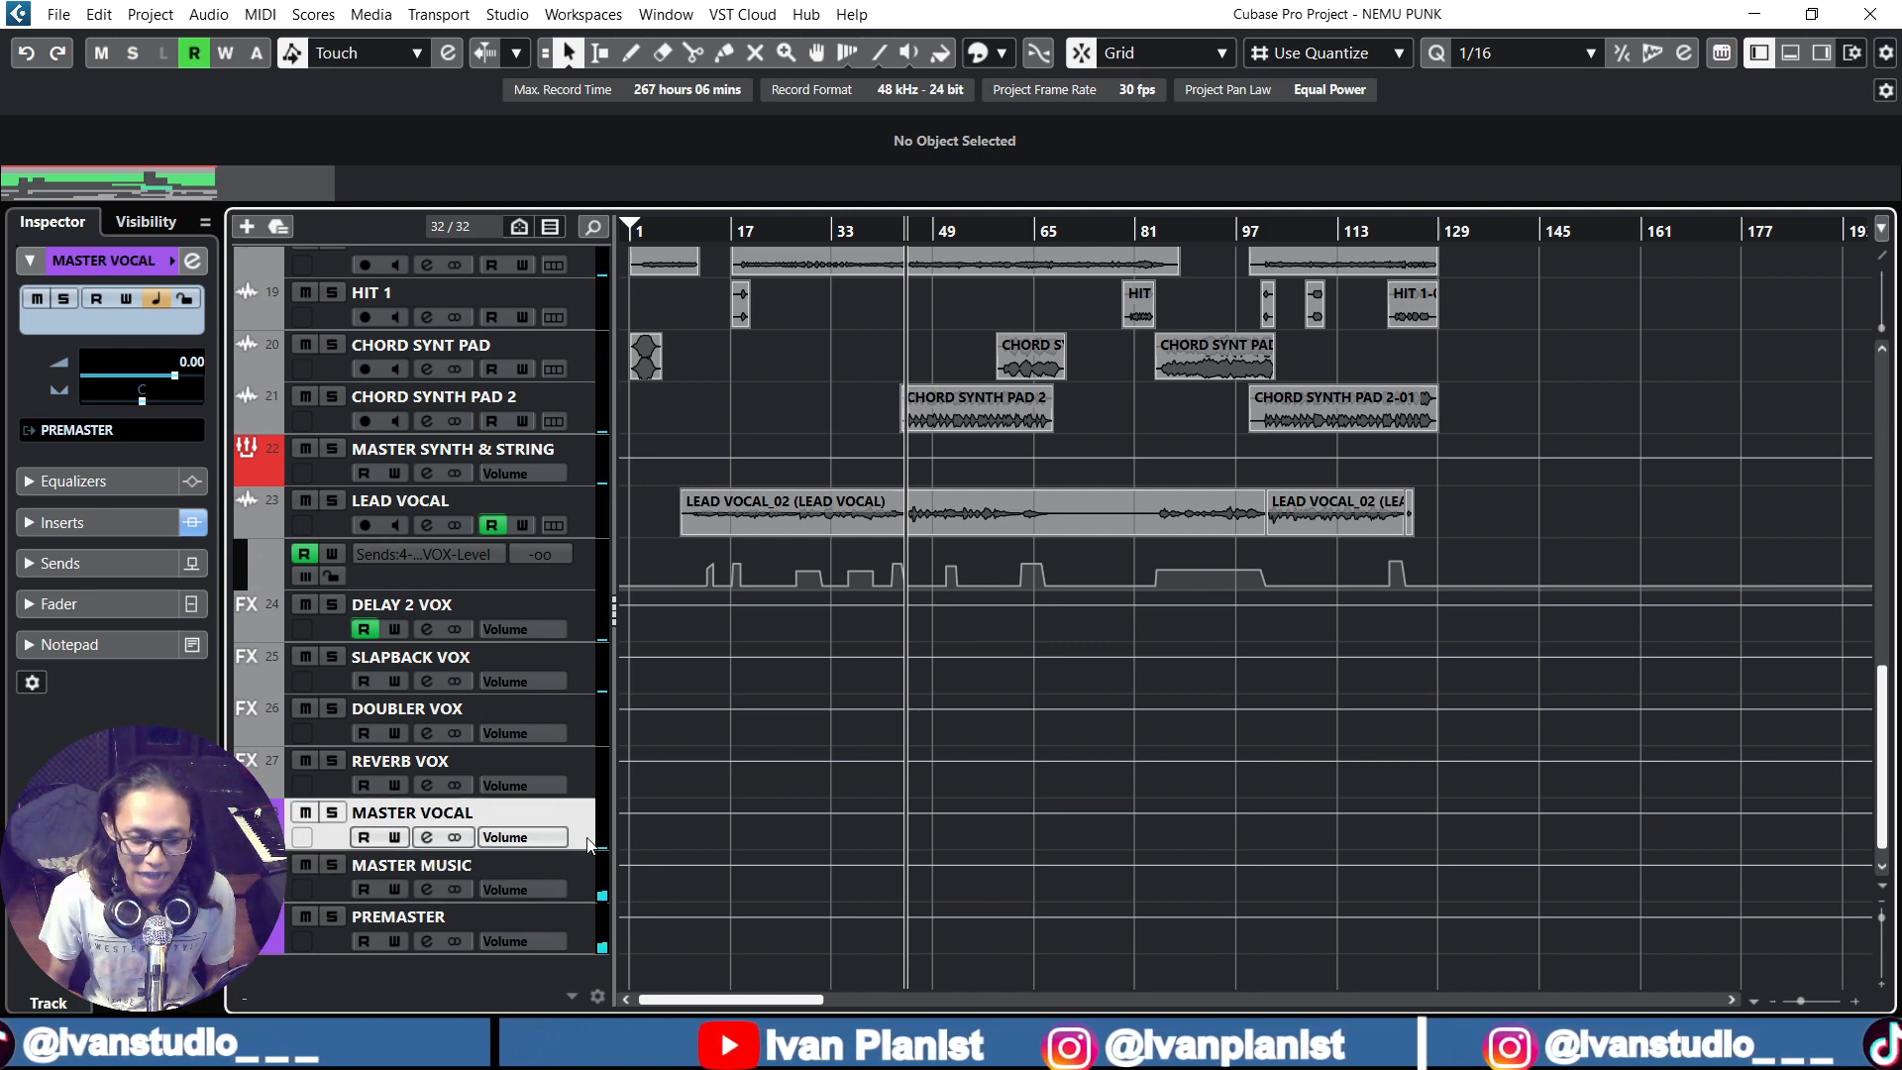
left_click(588, 876, "shift")
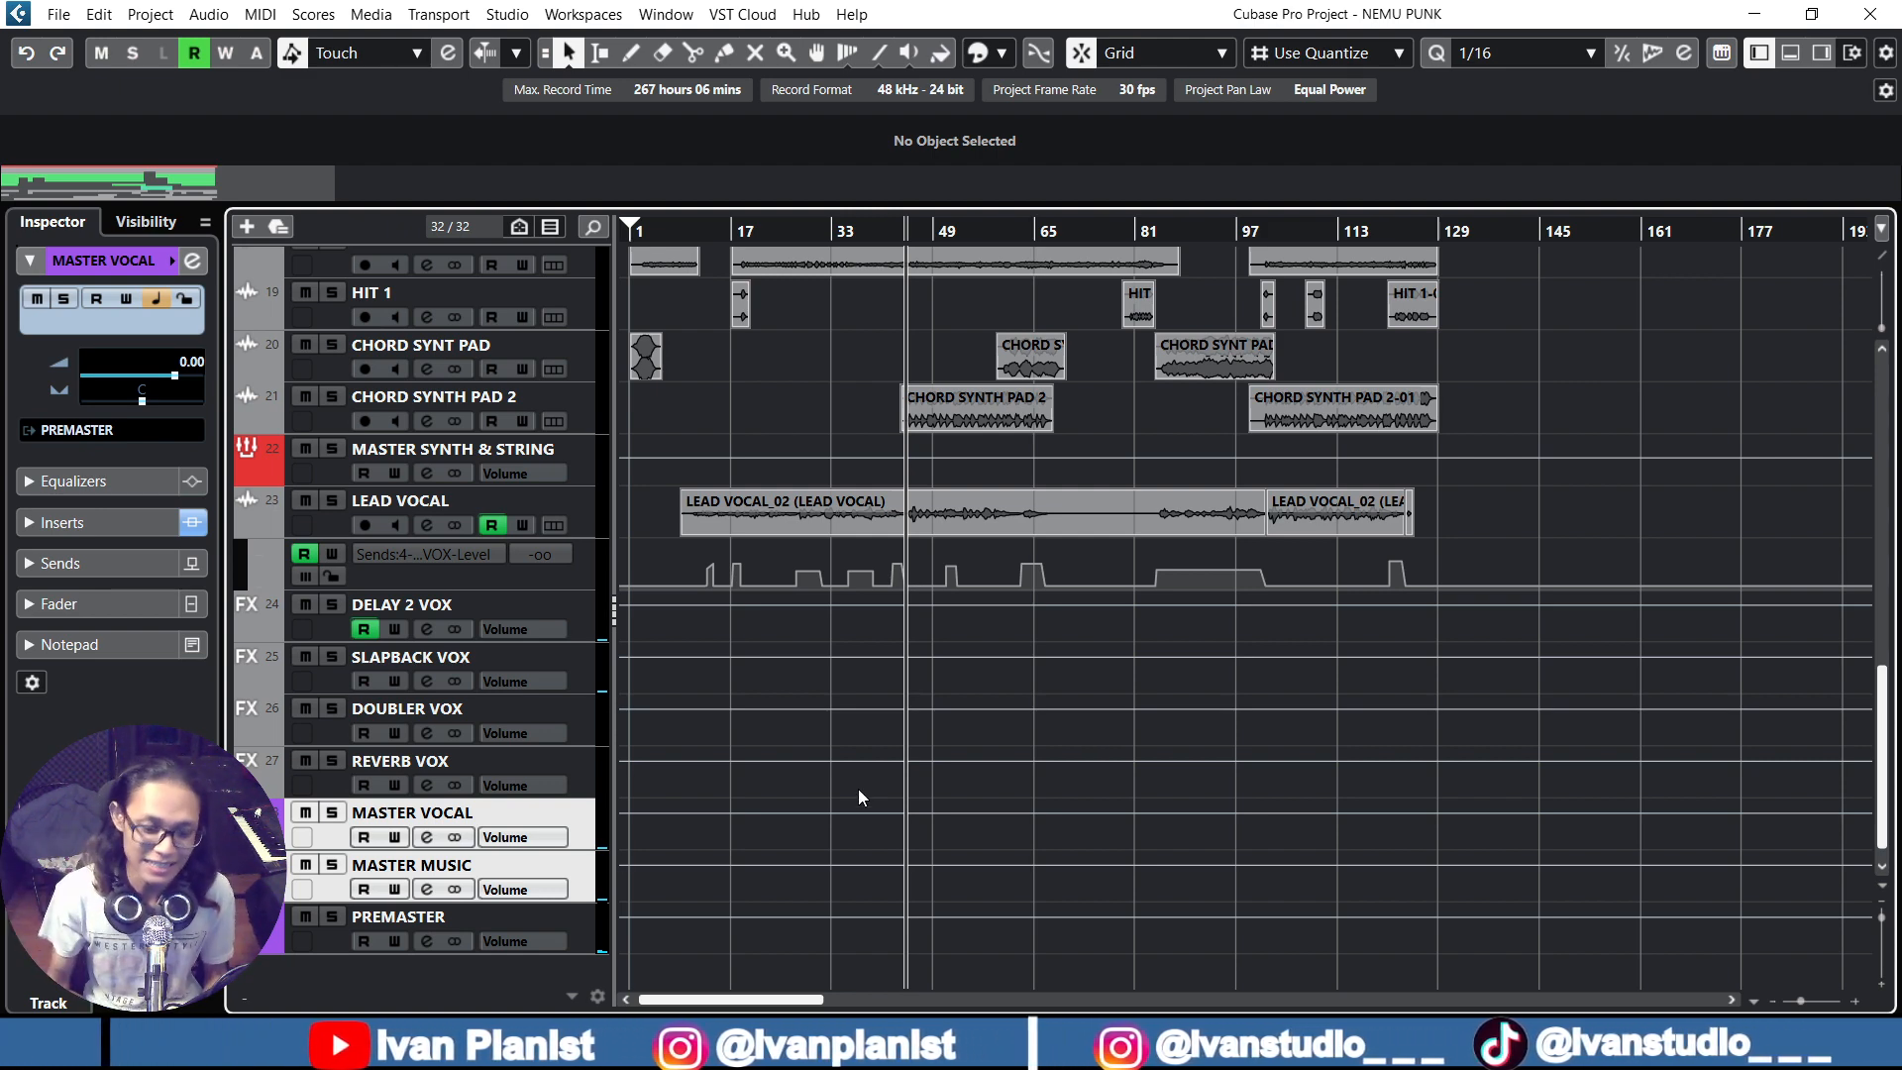
scroll(858, 789, "down", 1)
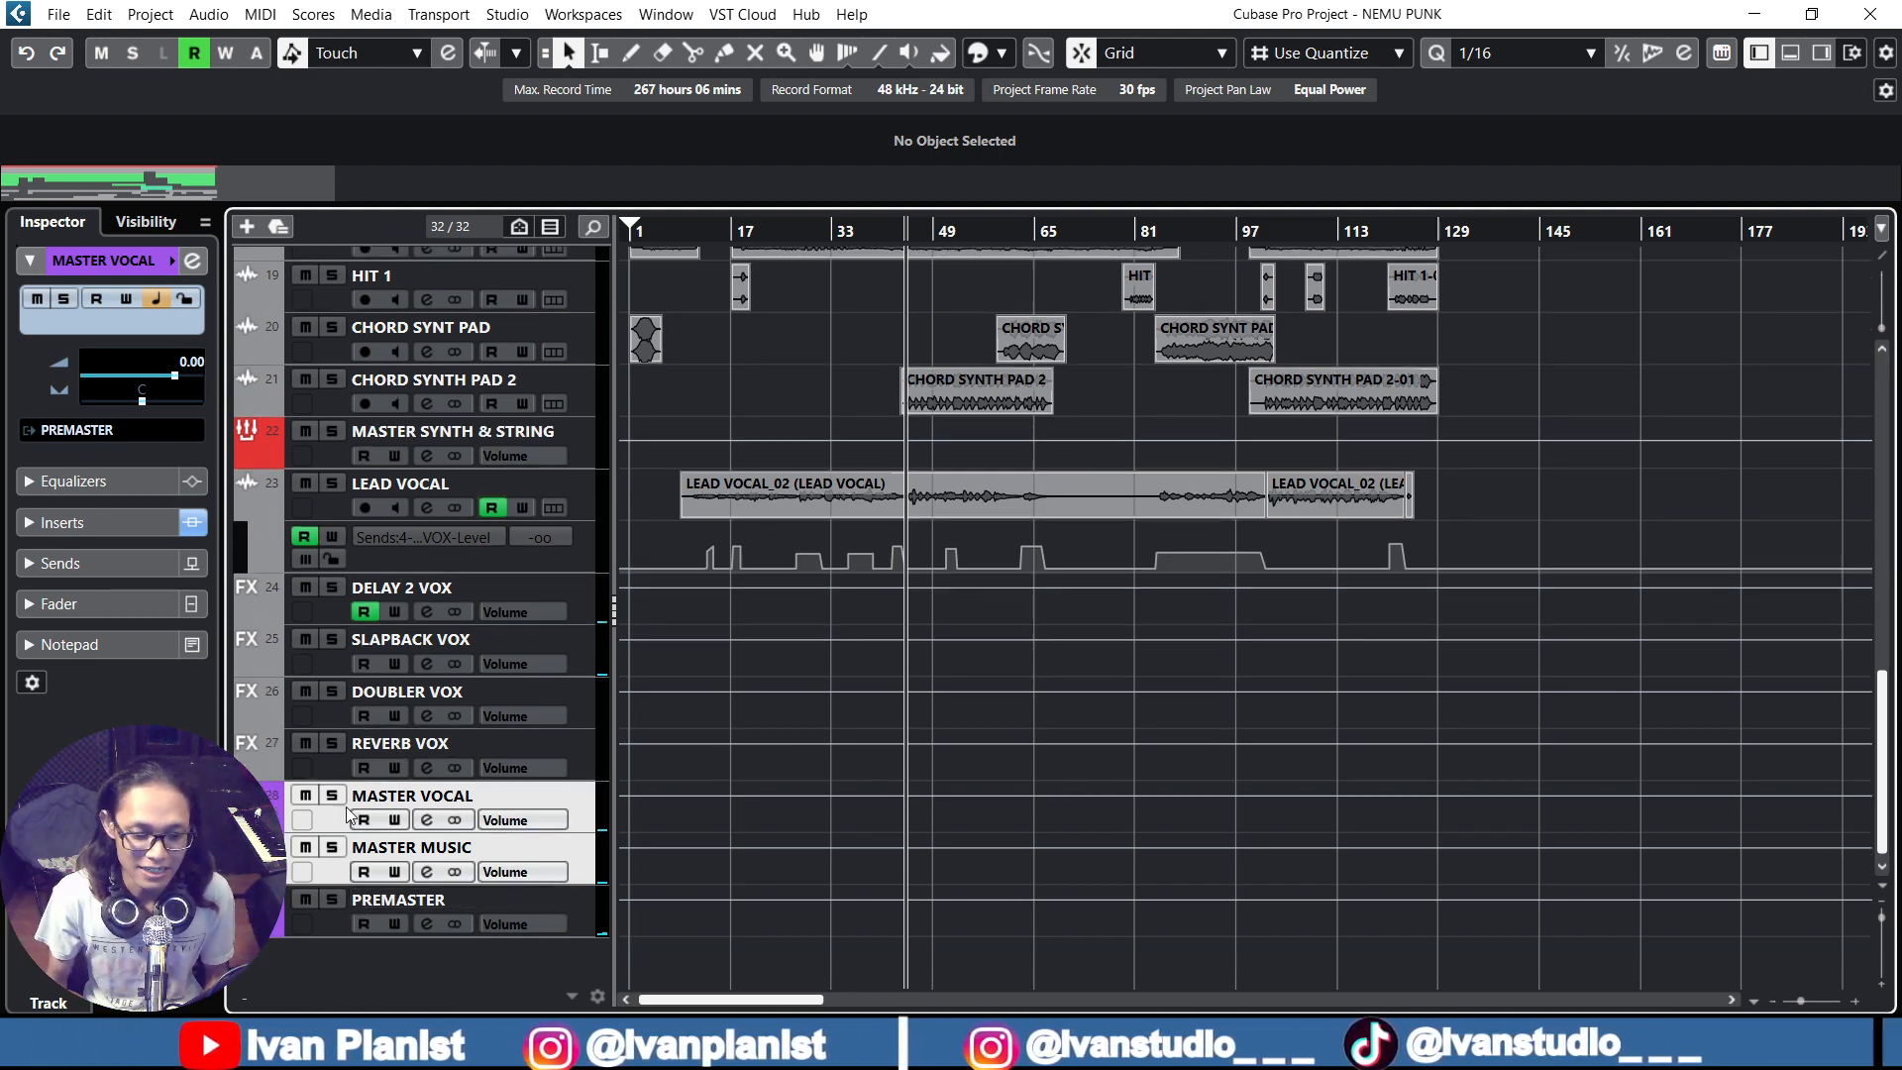
left_click(330, 867)
left_click(338, 821)
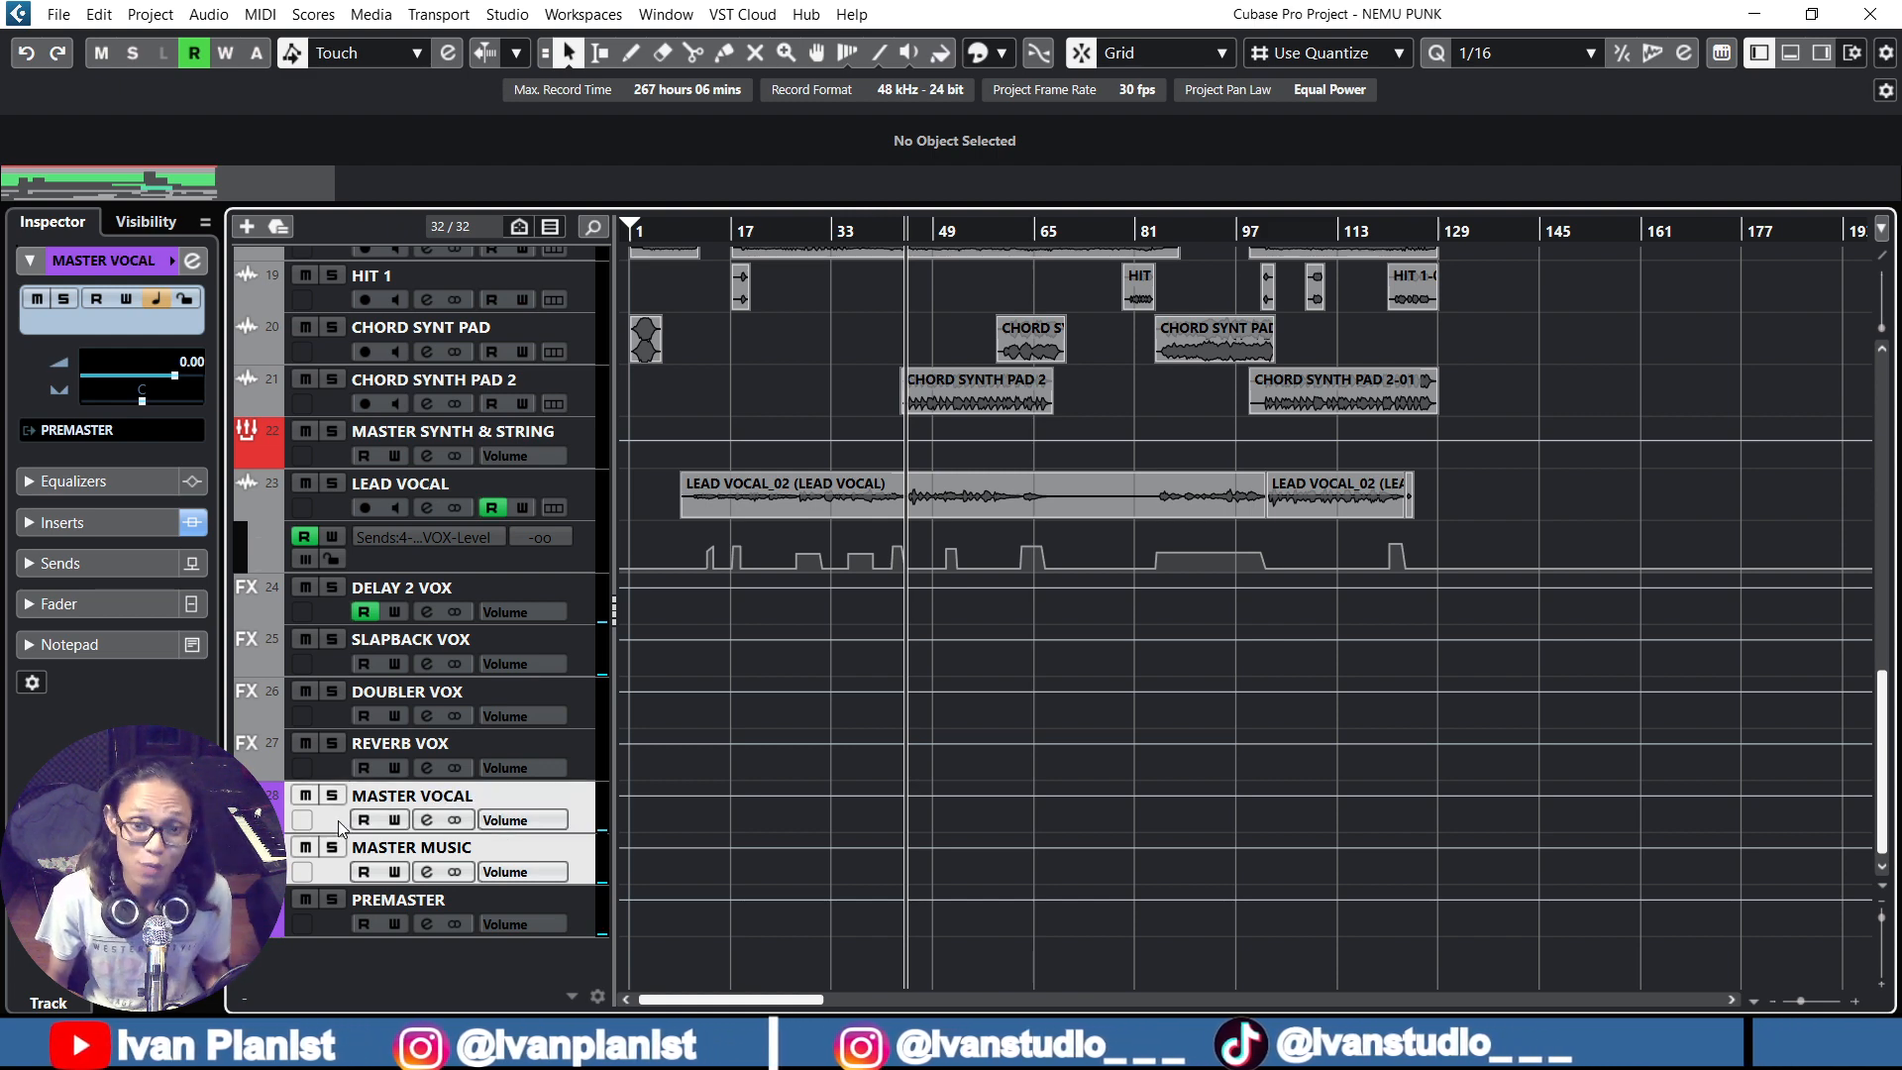
right_click(337, 820)
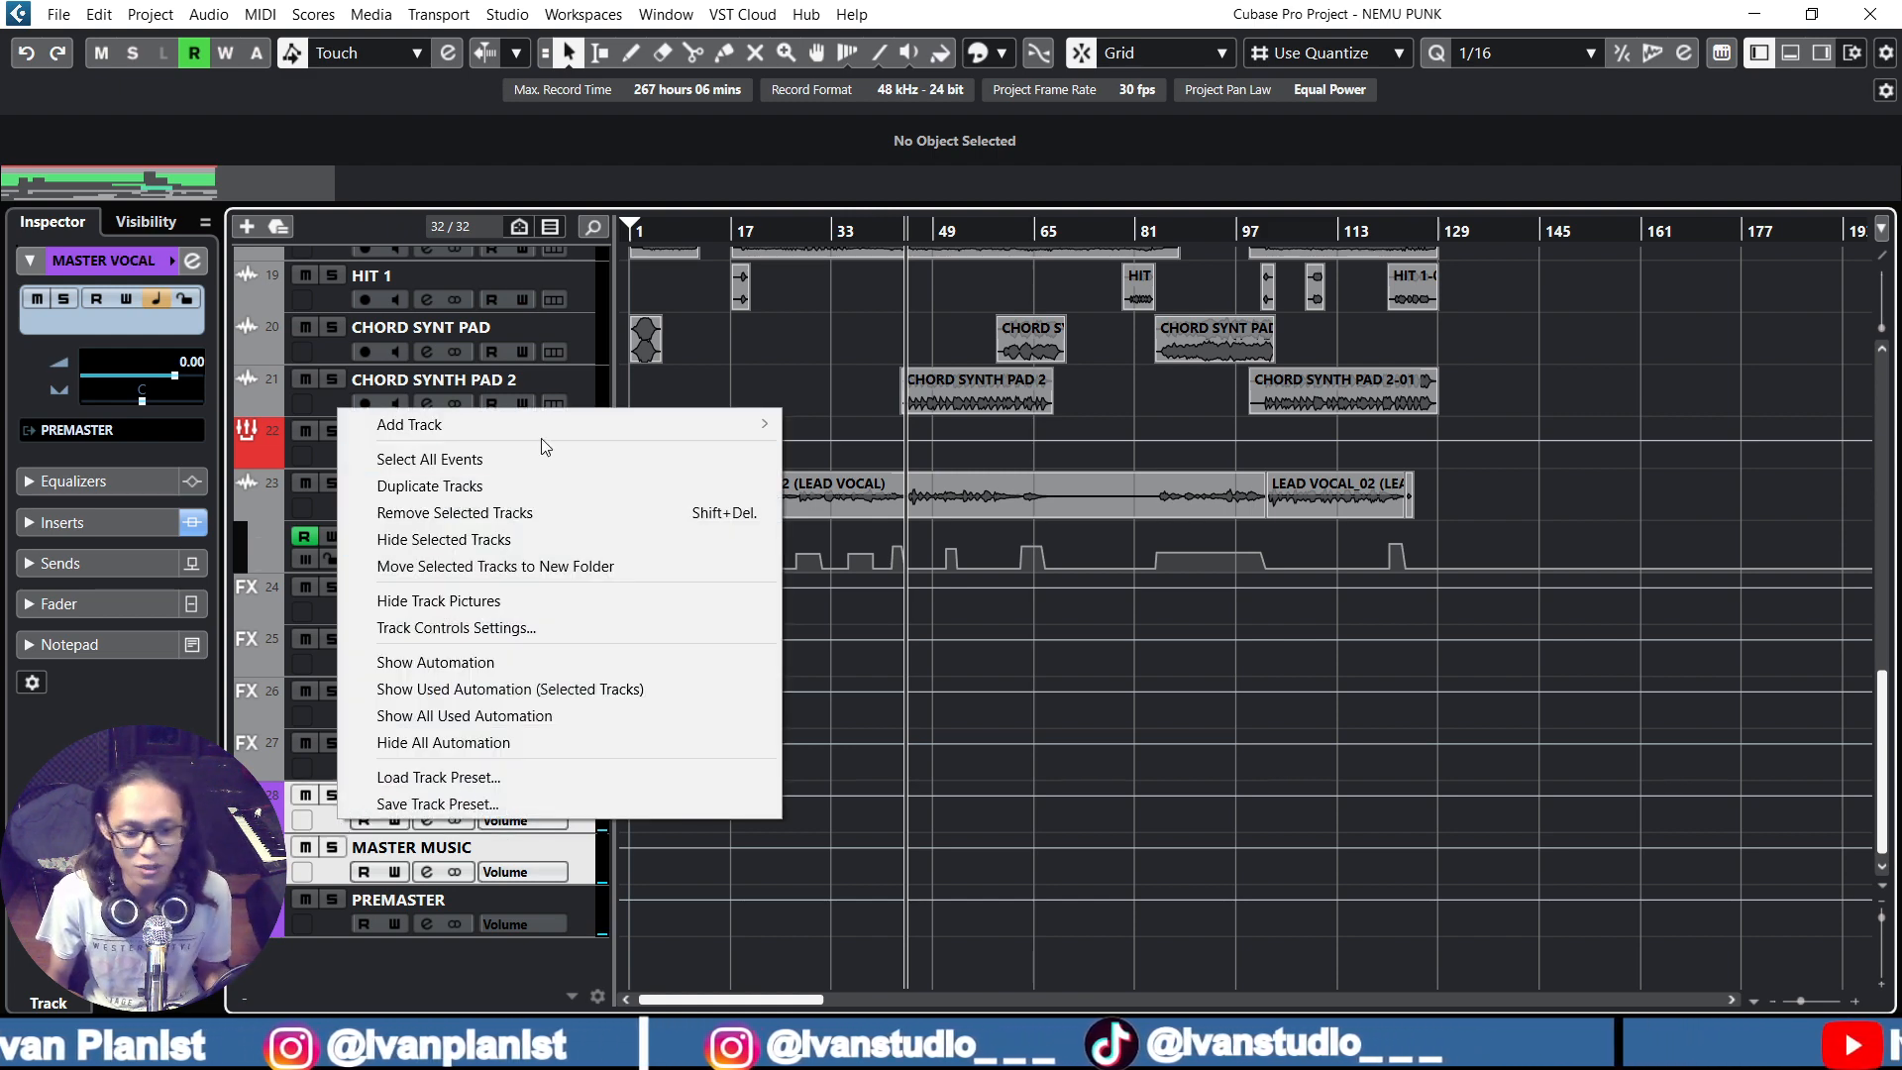
mouse_move(545, 424)
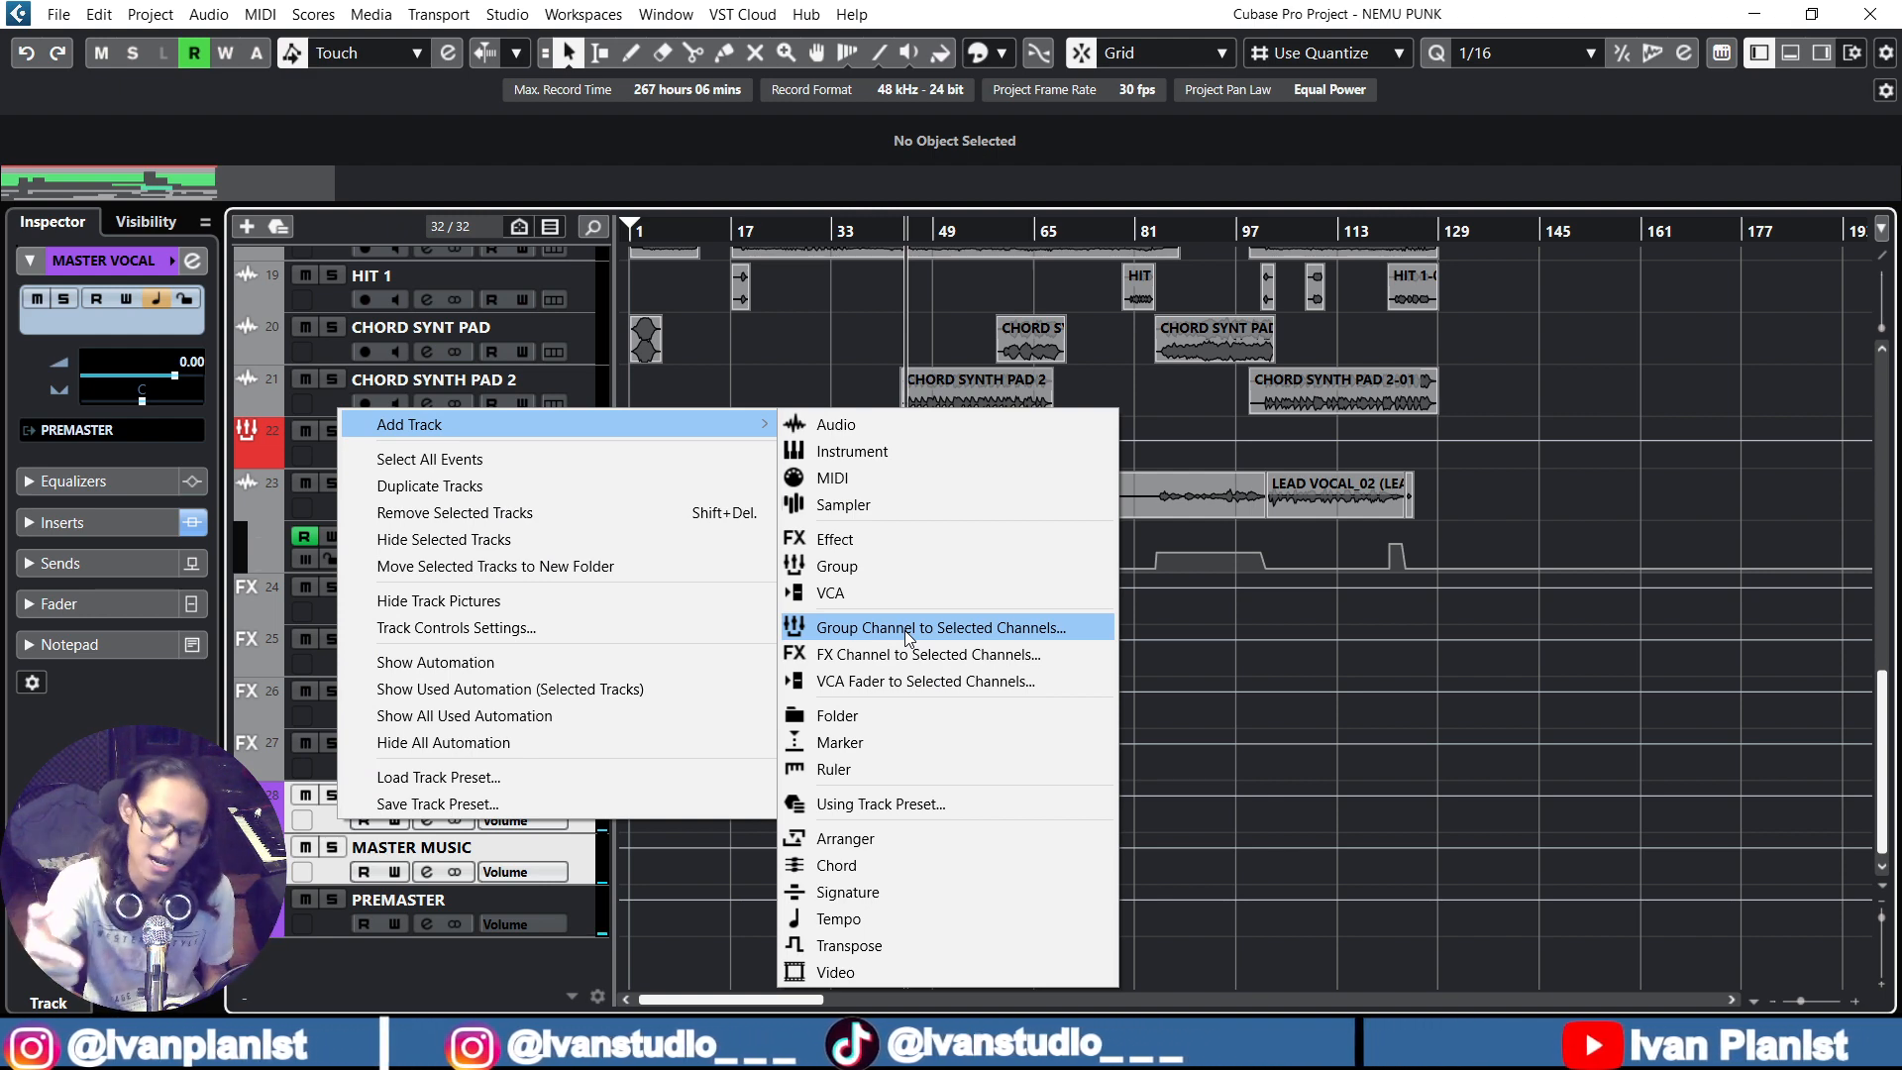
left_click(1269, 628)
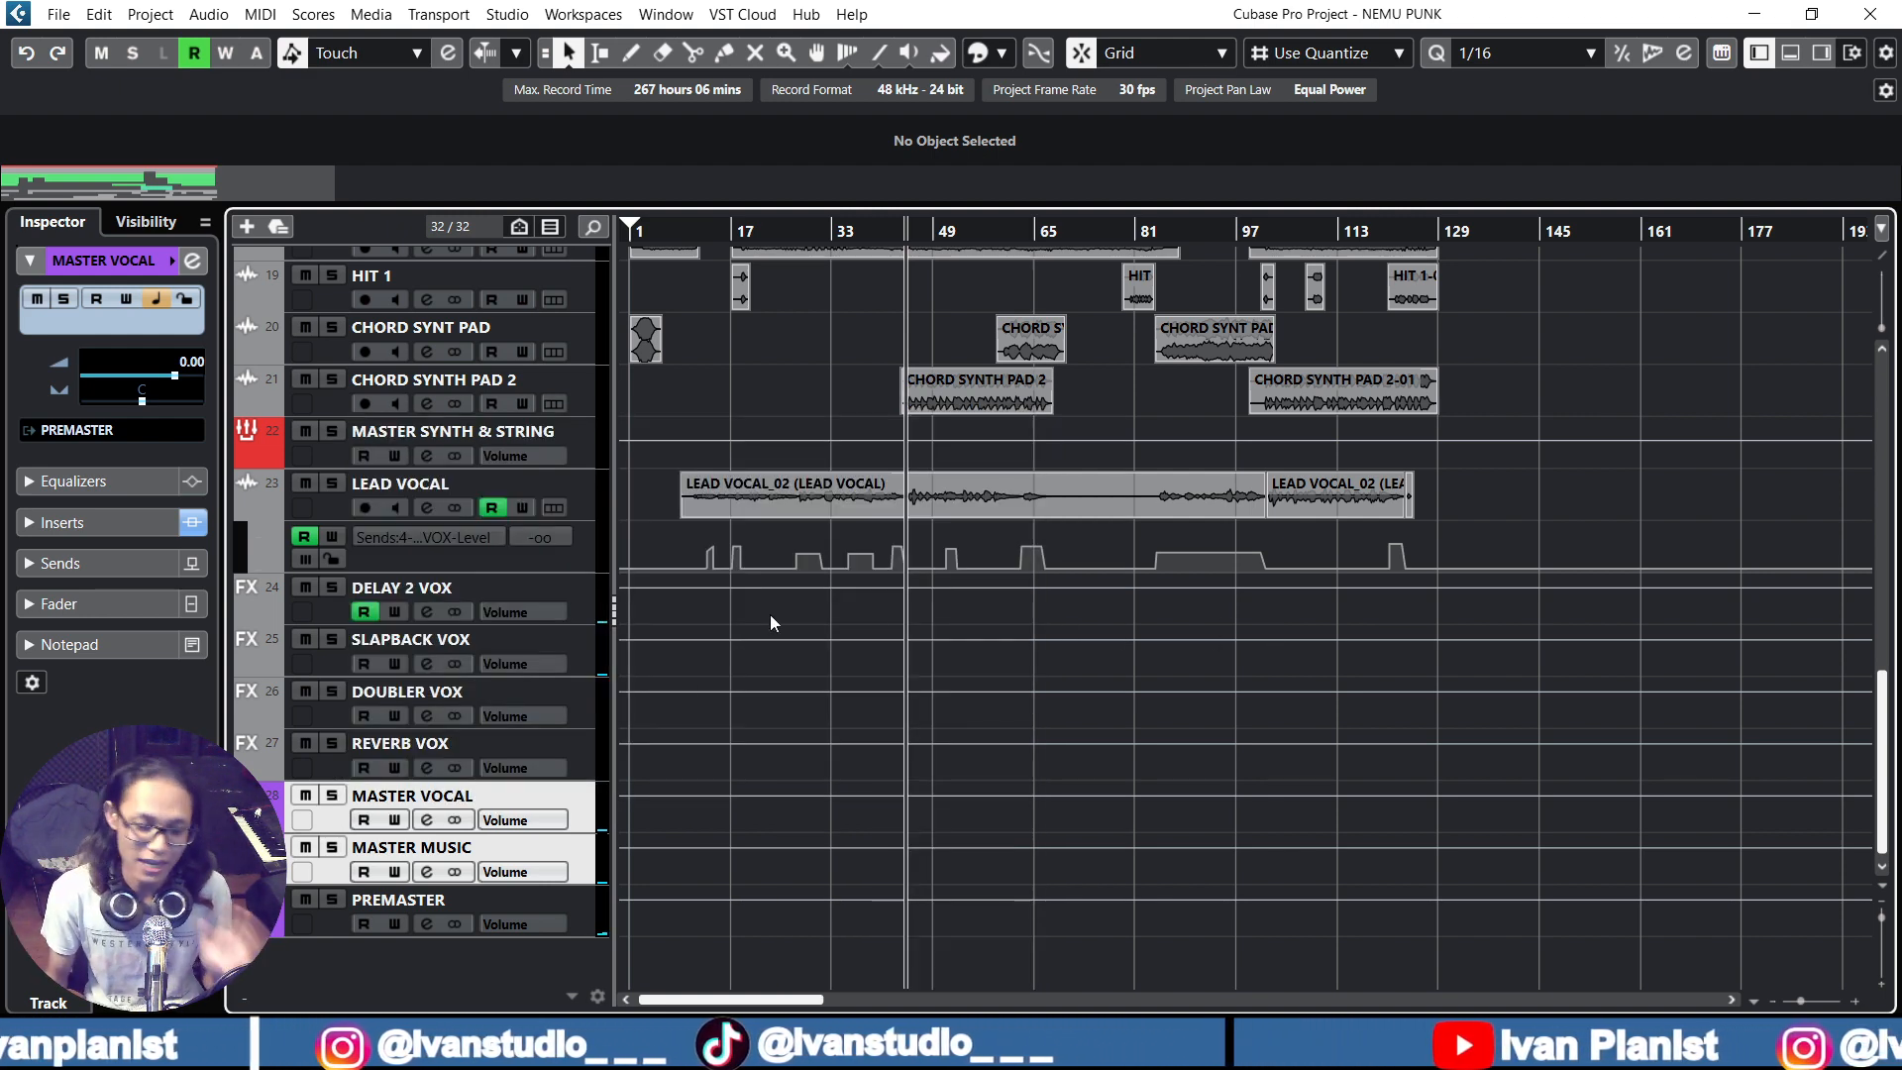
Select the PREMASTER group track and open its name for editing
left_click(586, 911)
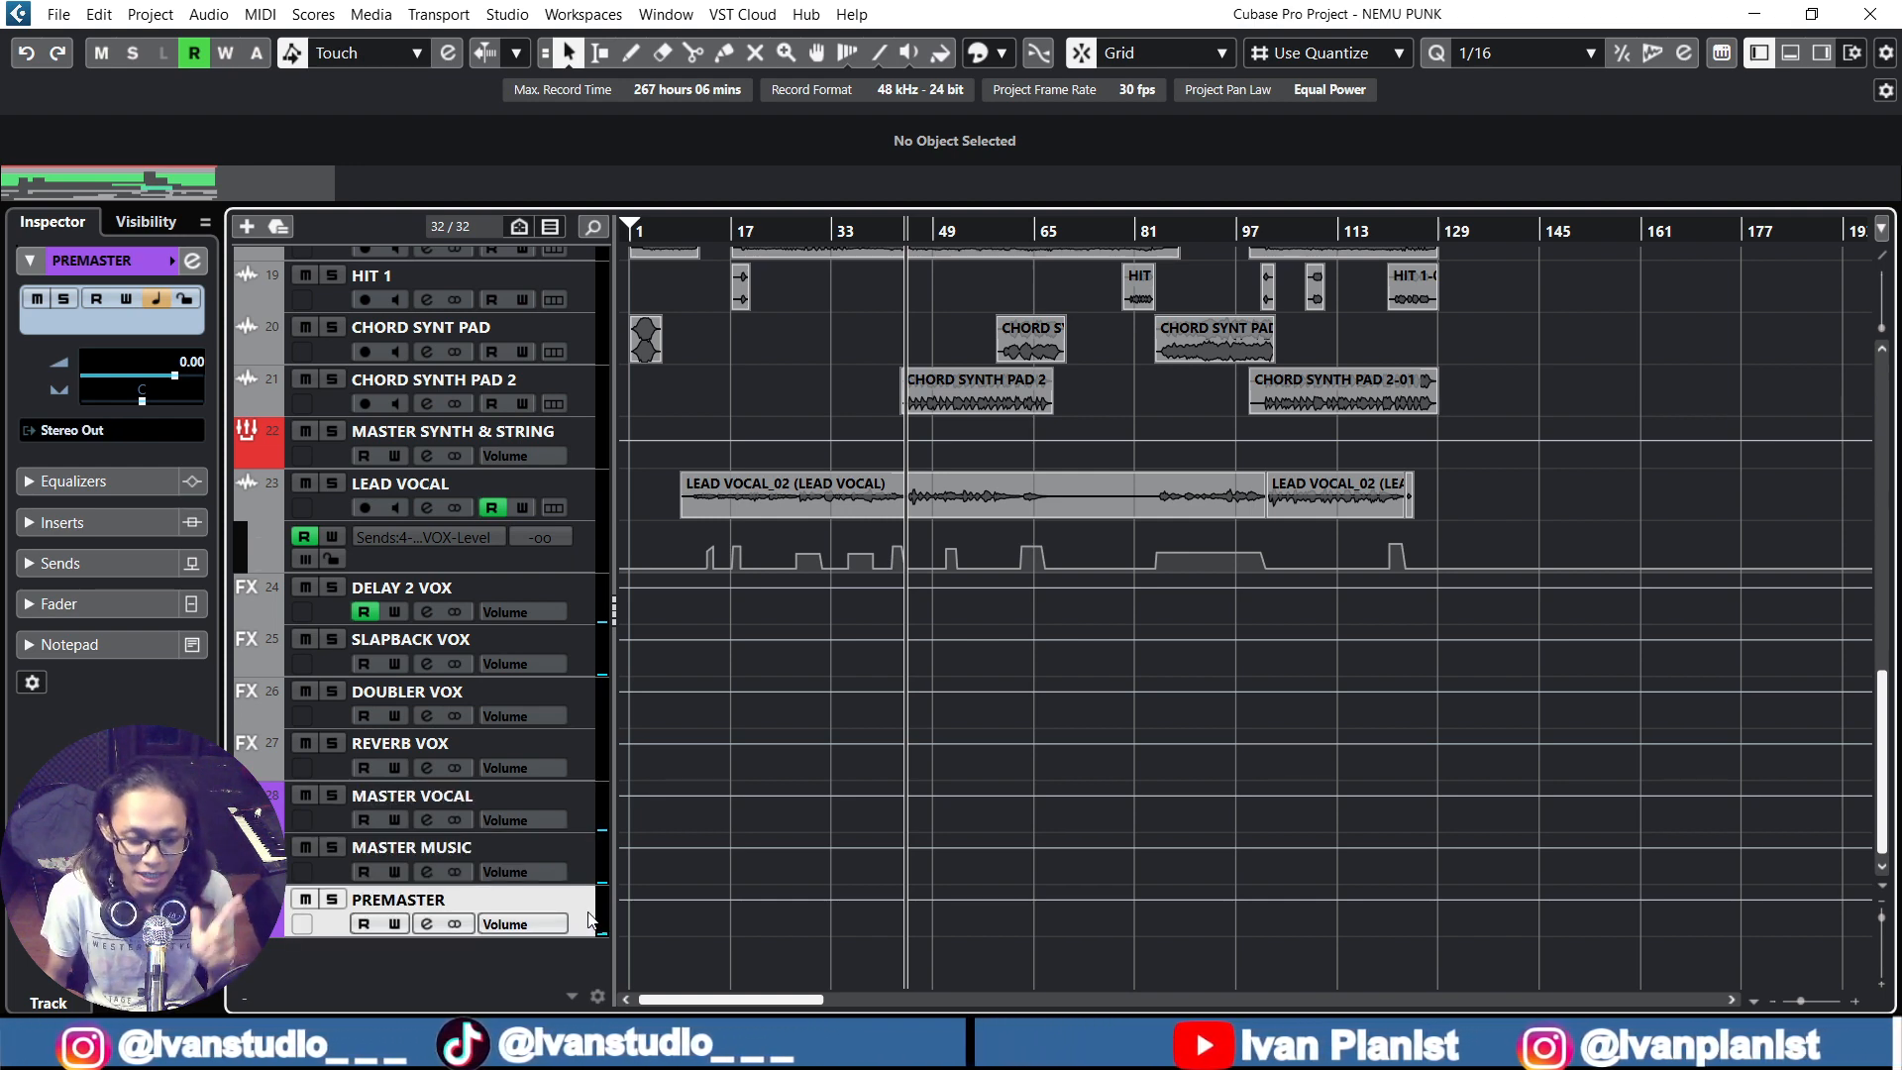
double_click(502, 902)
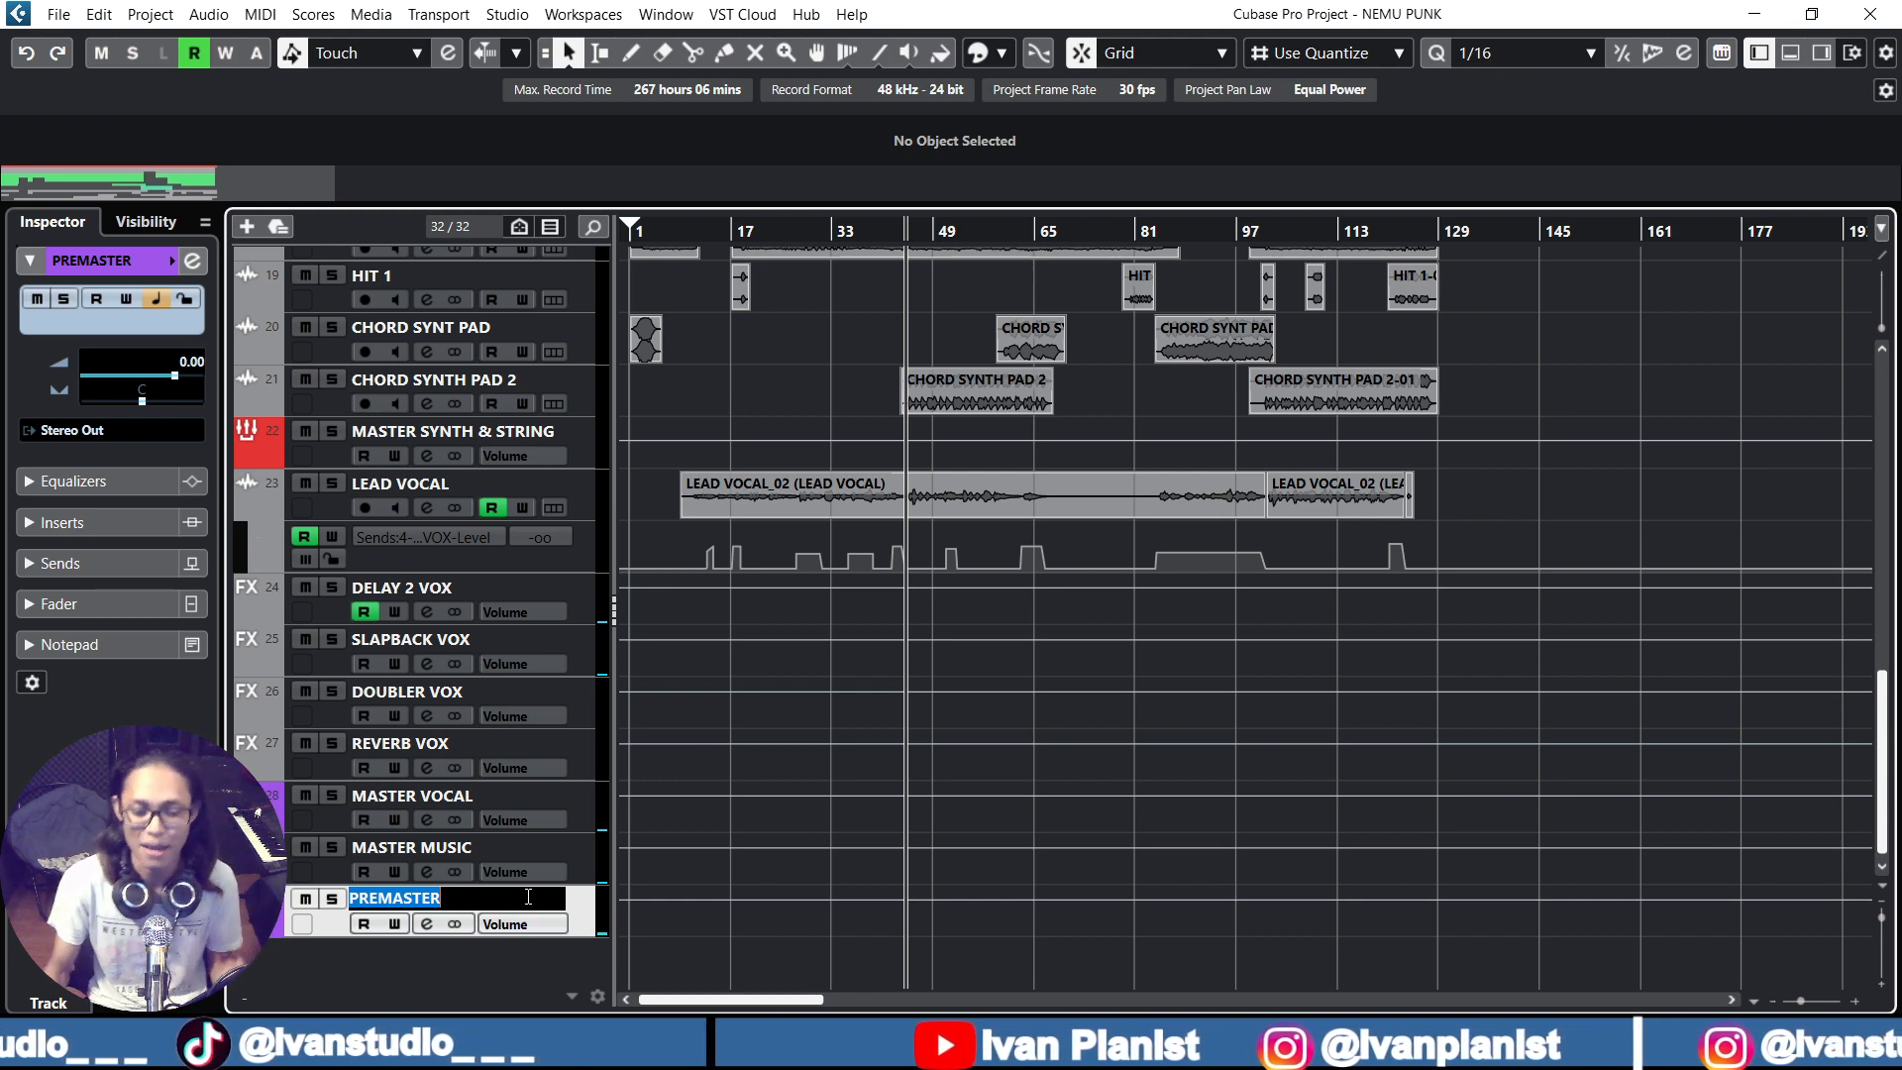
key("Return")
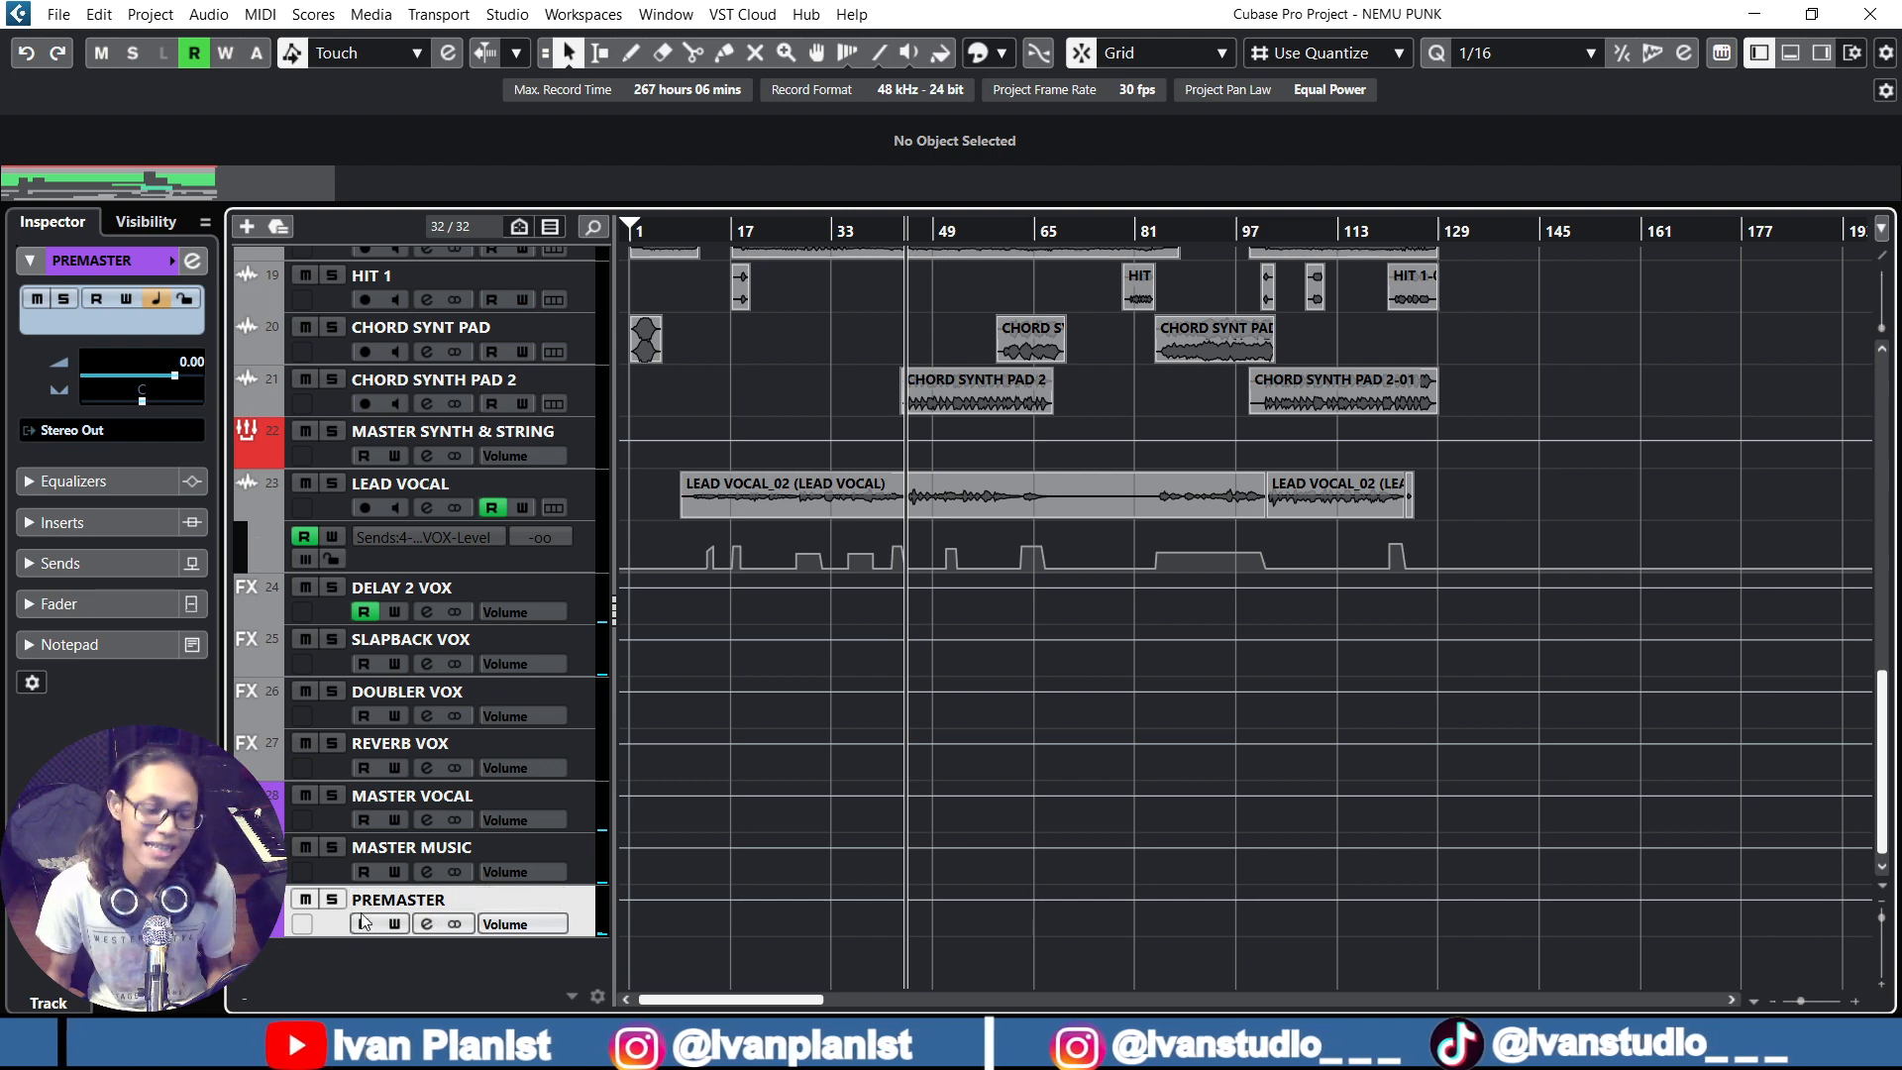
Test the PREMASTER solo on and off, and solo the MASTER MUSIC group
left_click(332, 904)
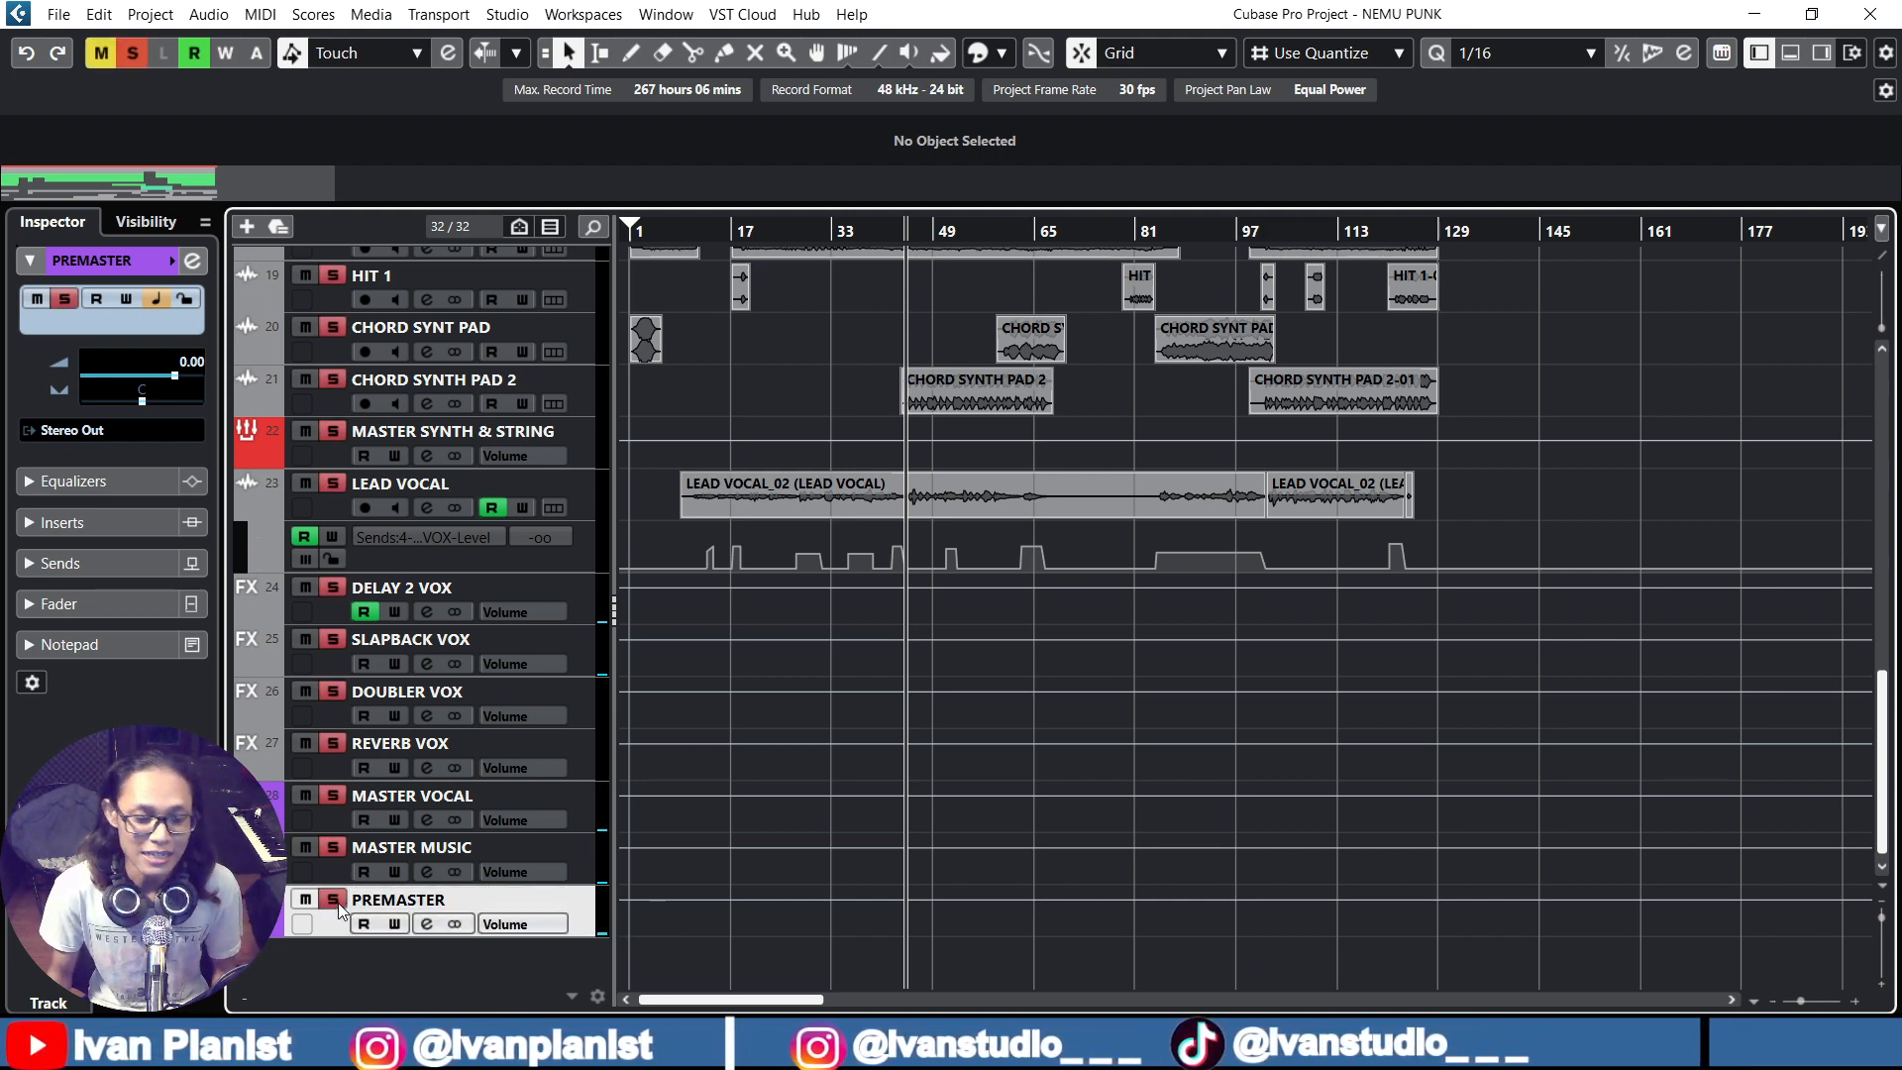
left_click(335, 902)
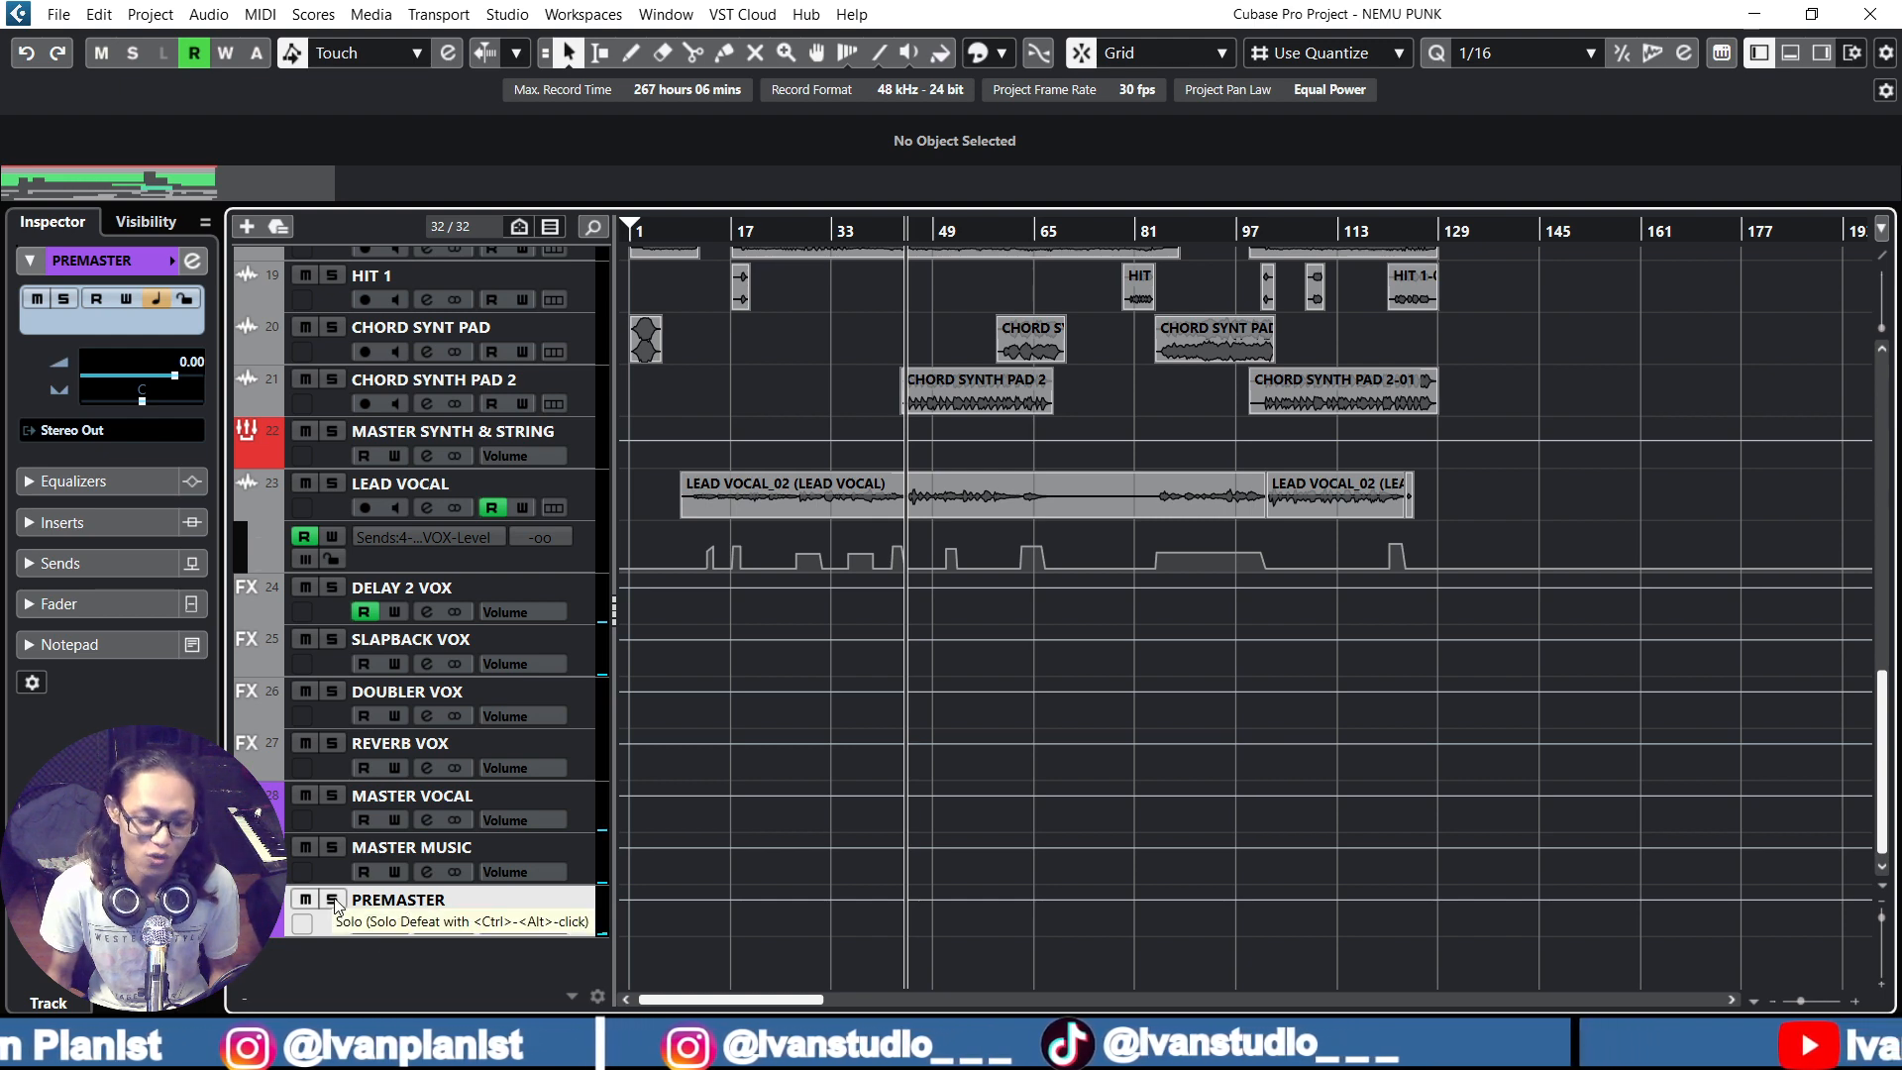
left_click(335, 902)
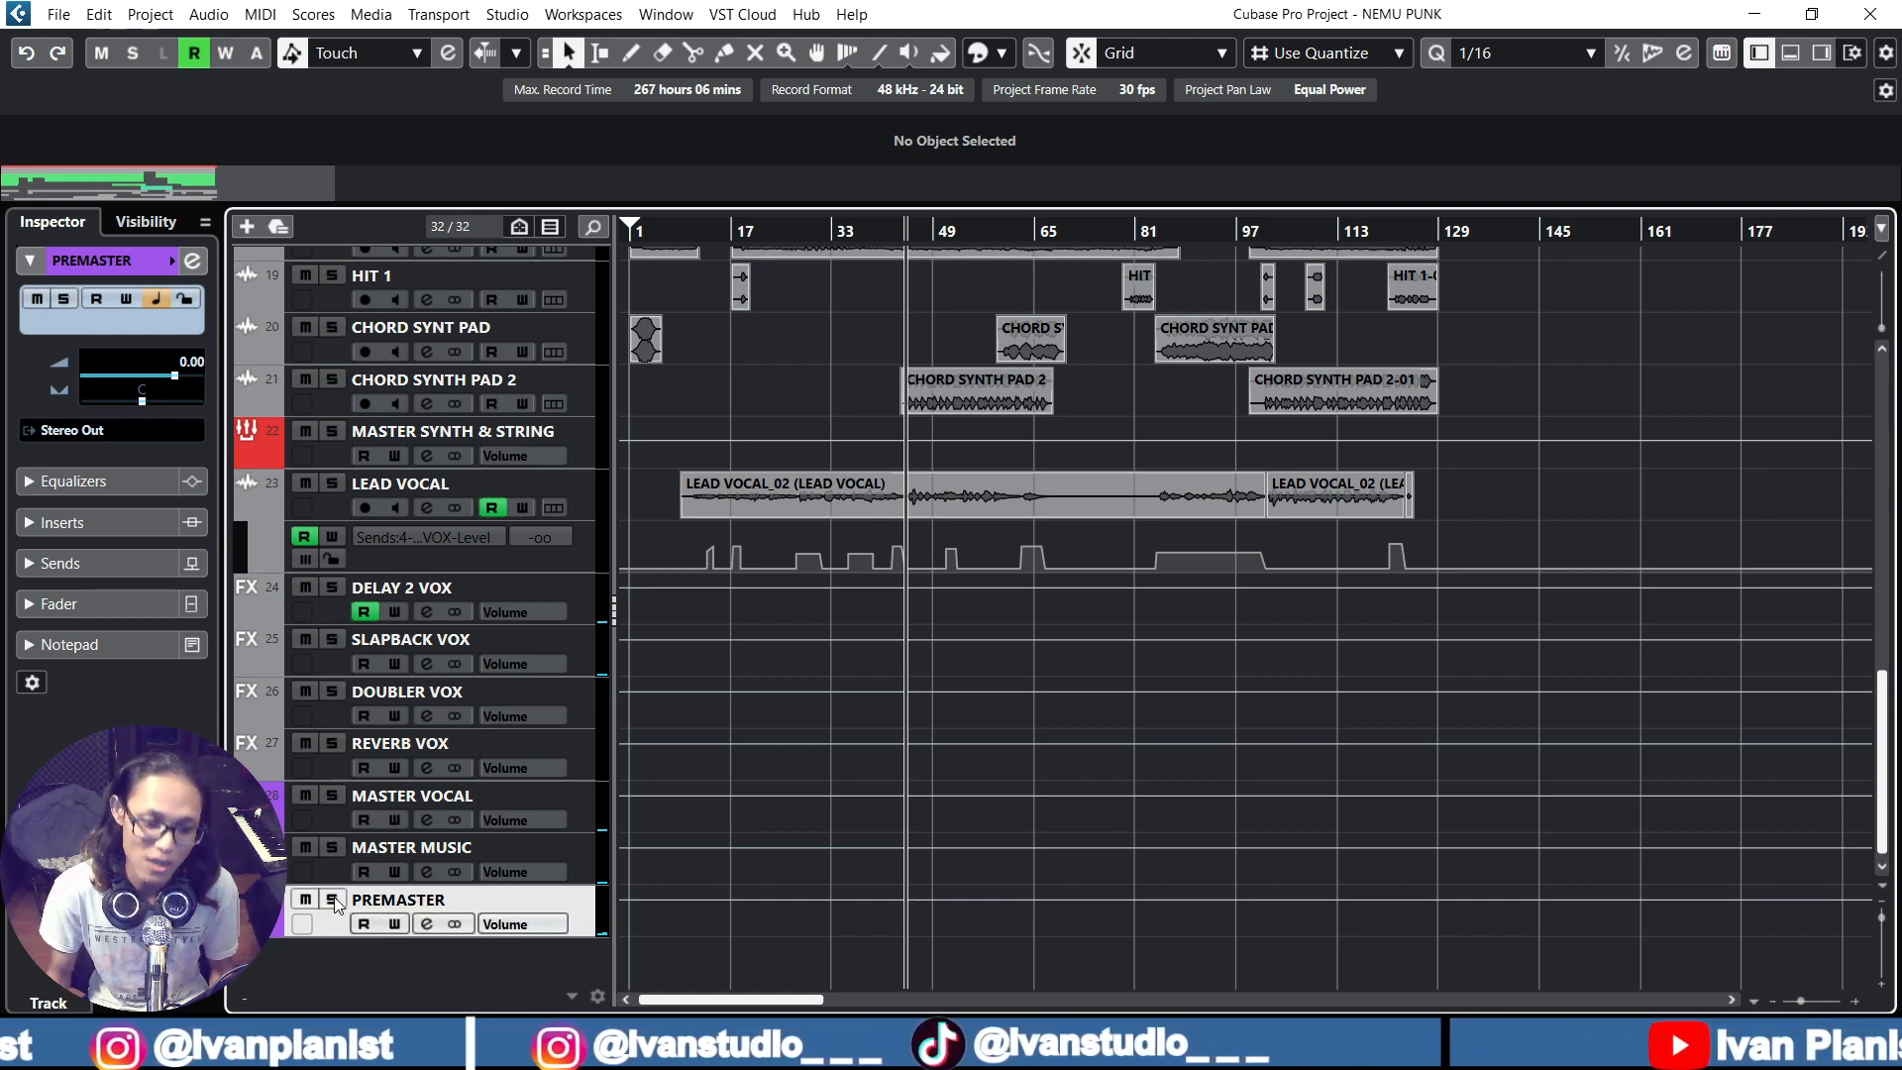
left_click(336, 902)
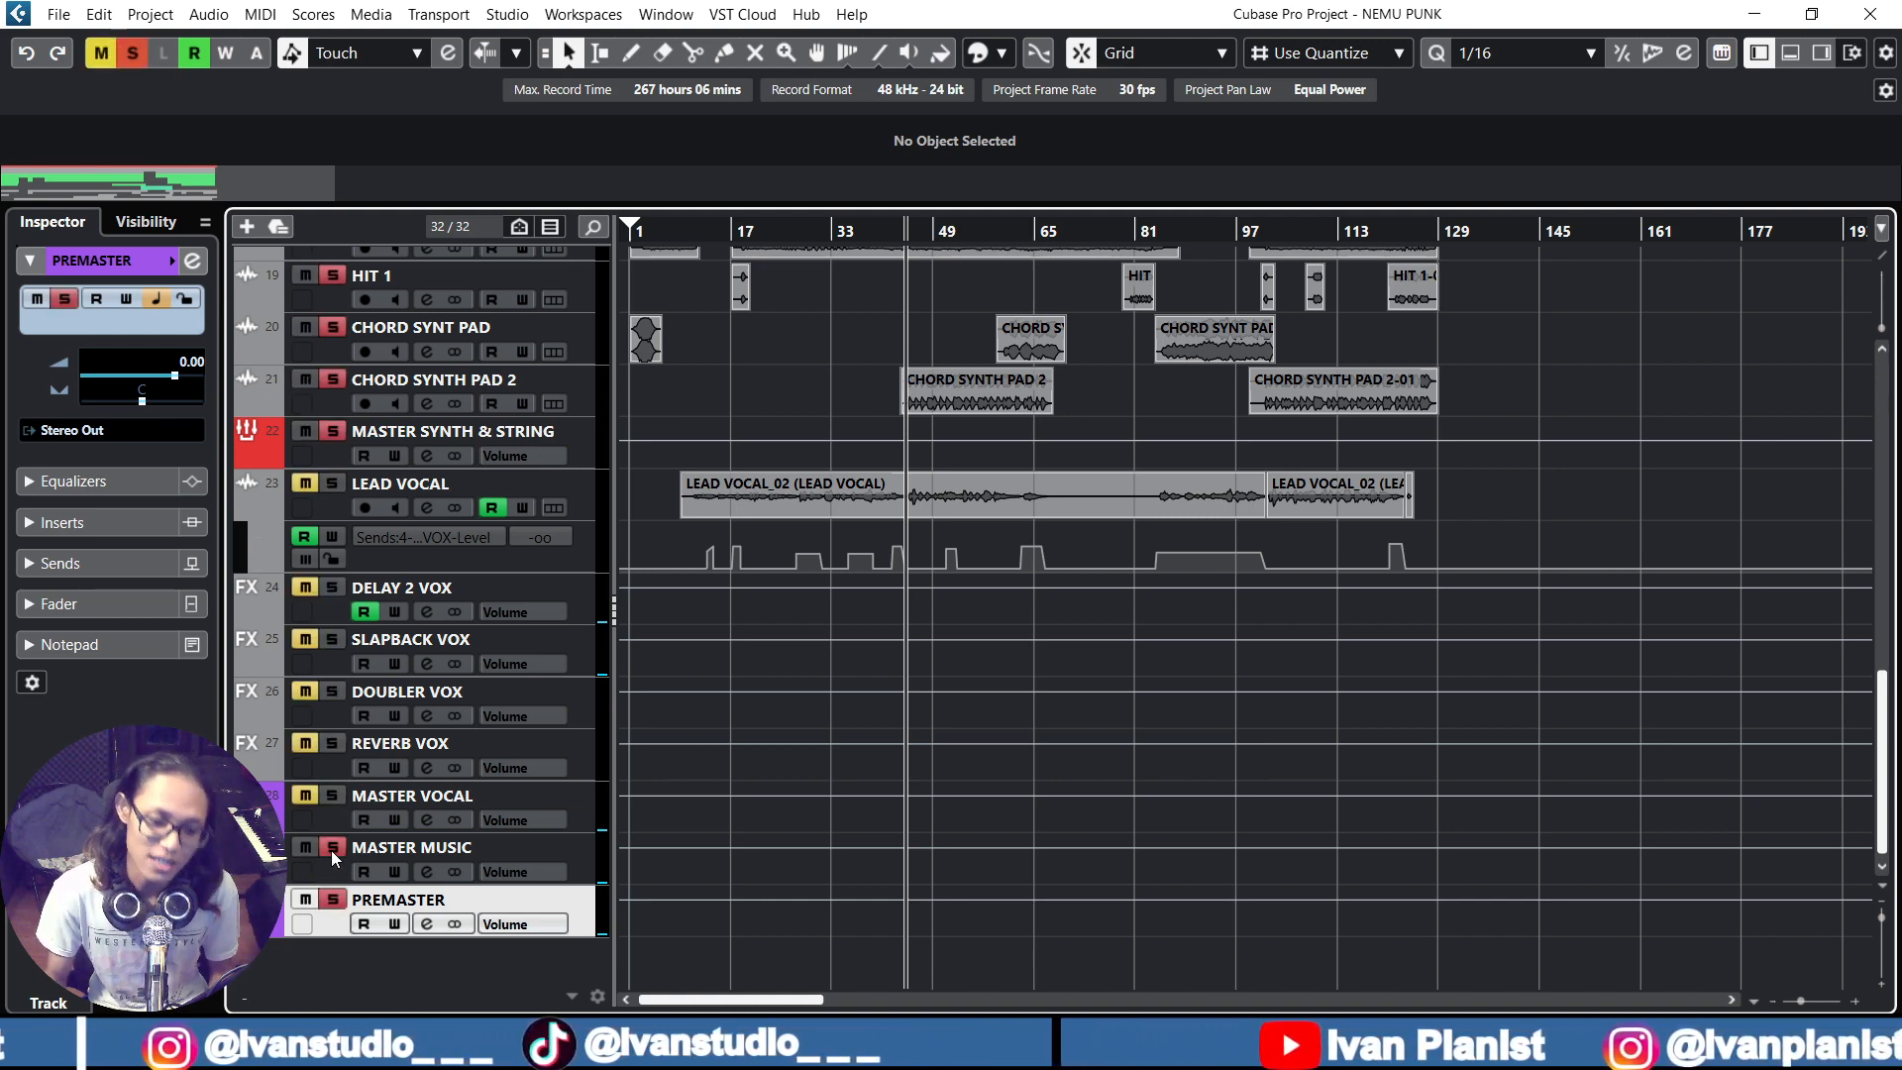
Clear the active solos using the PREMASTER group's solo and look over the insert slots in its channel settings
left_click(334, 900)
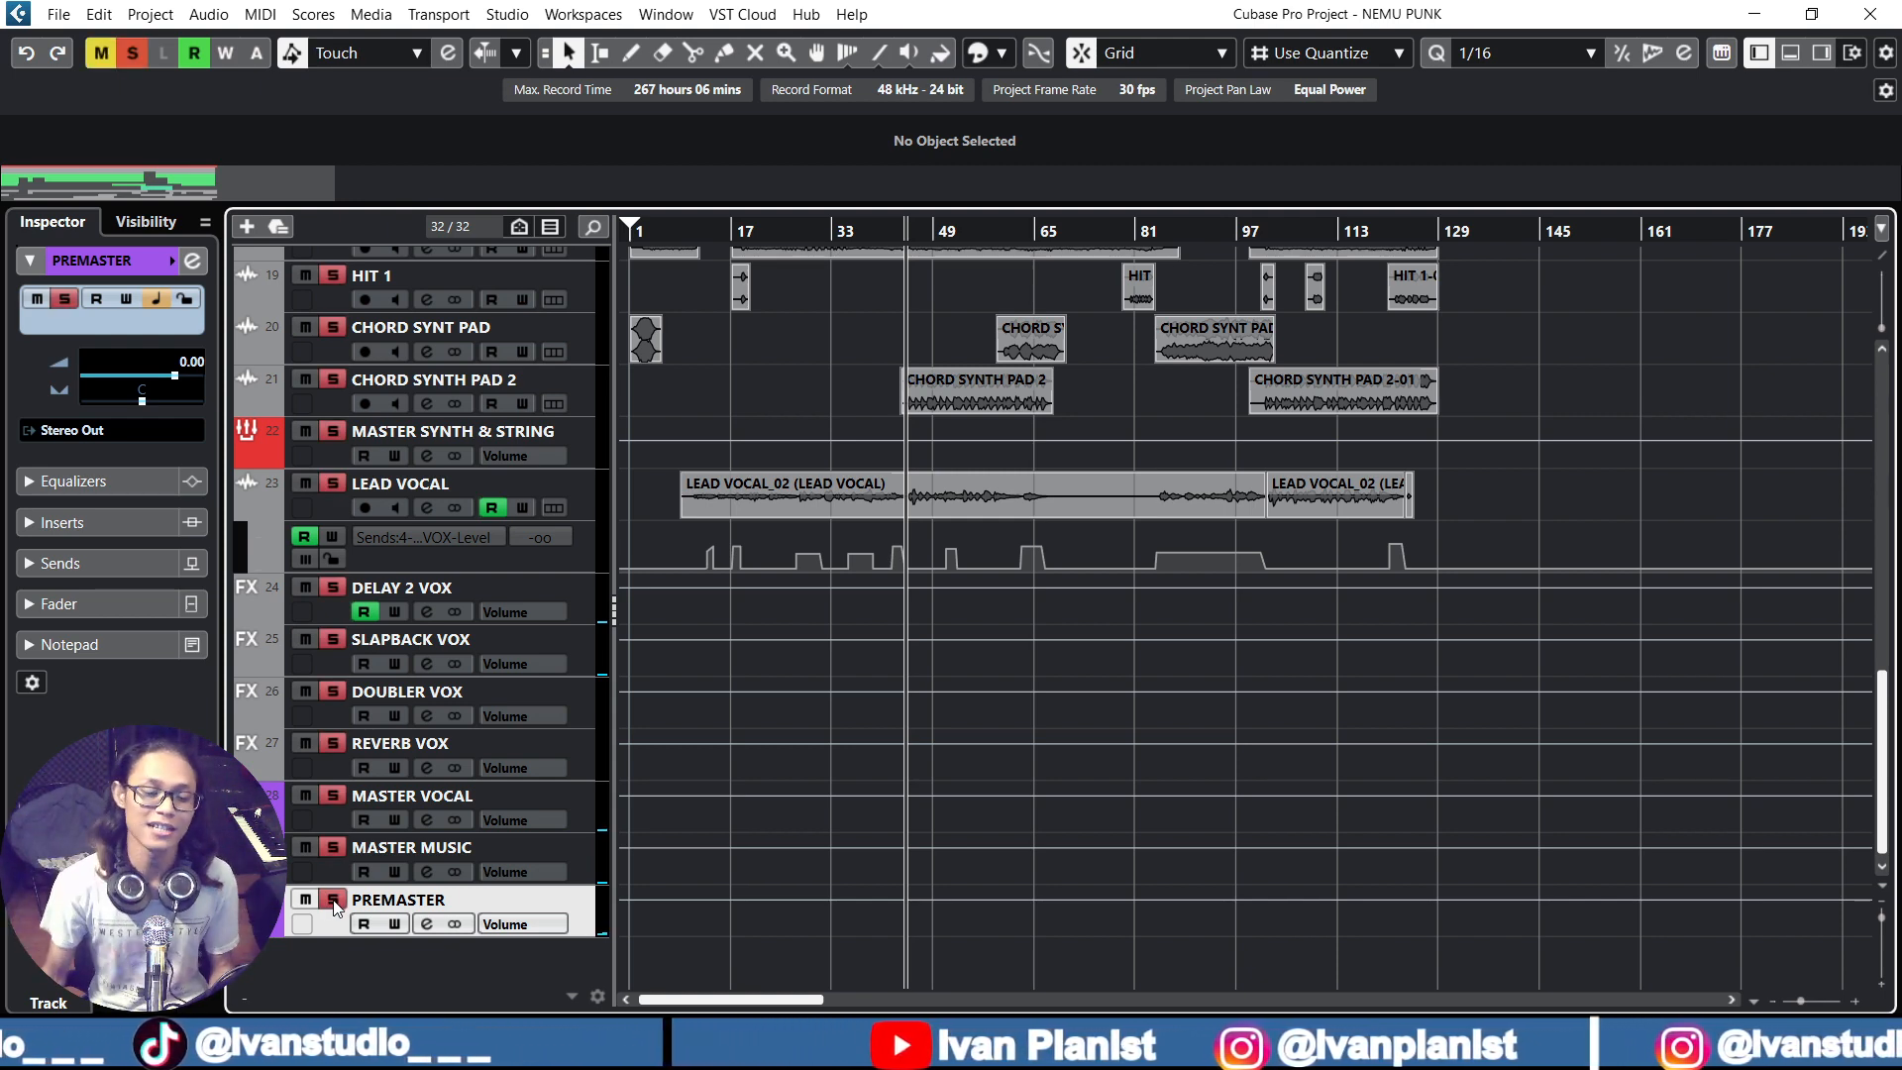
left_click(334, 900)
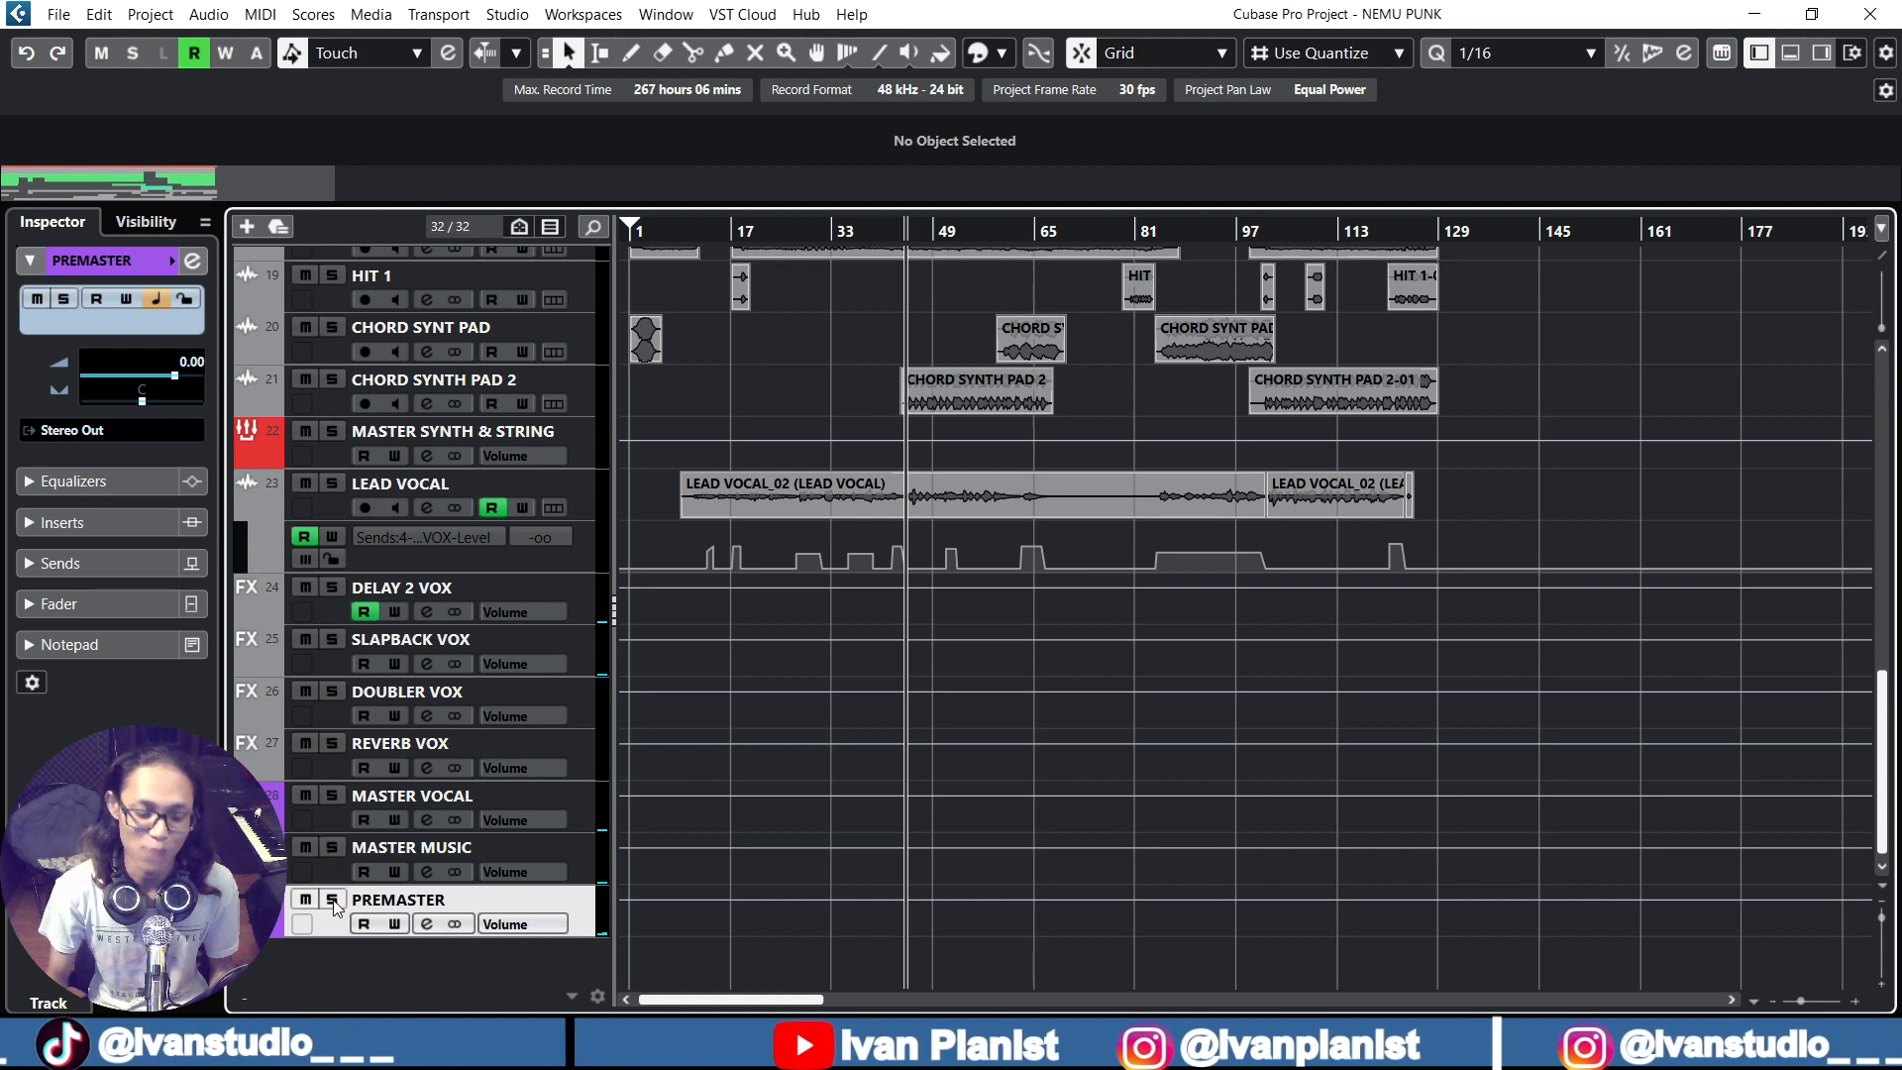
left_click(427, 923)
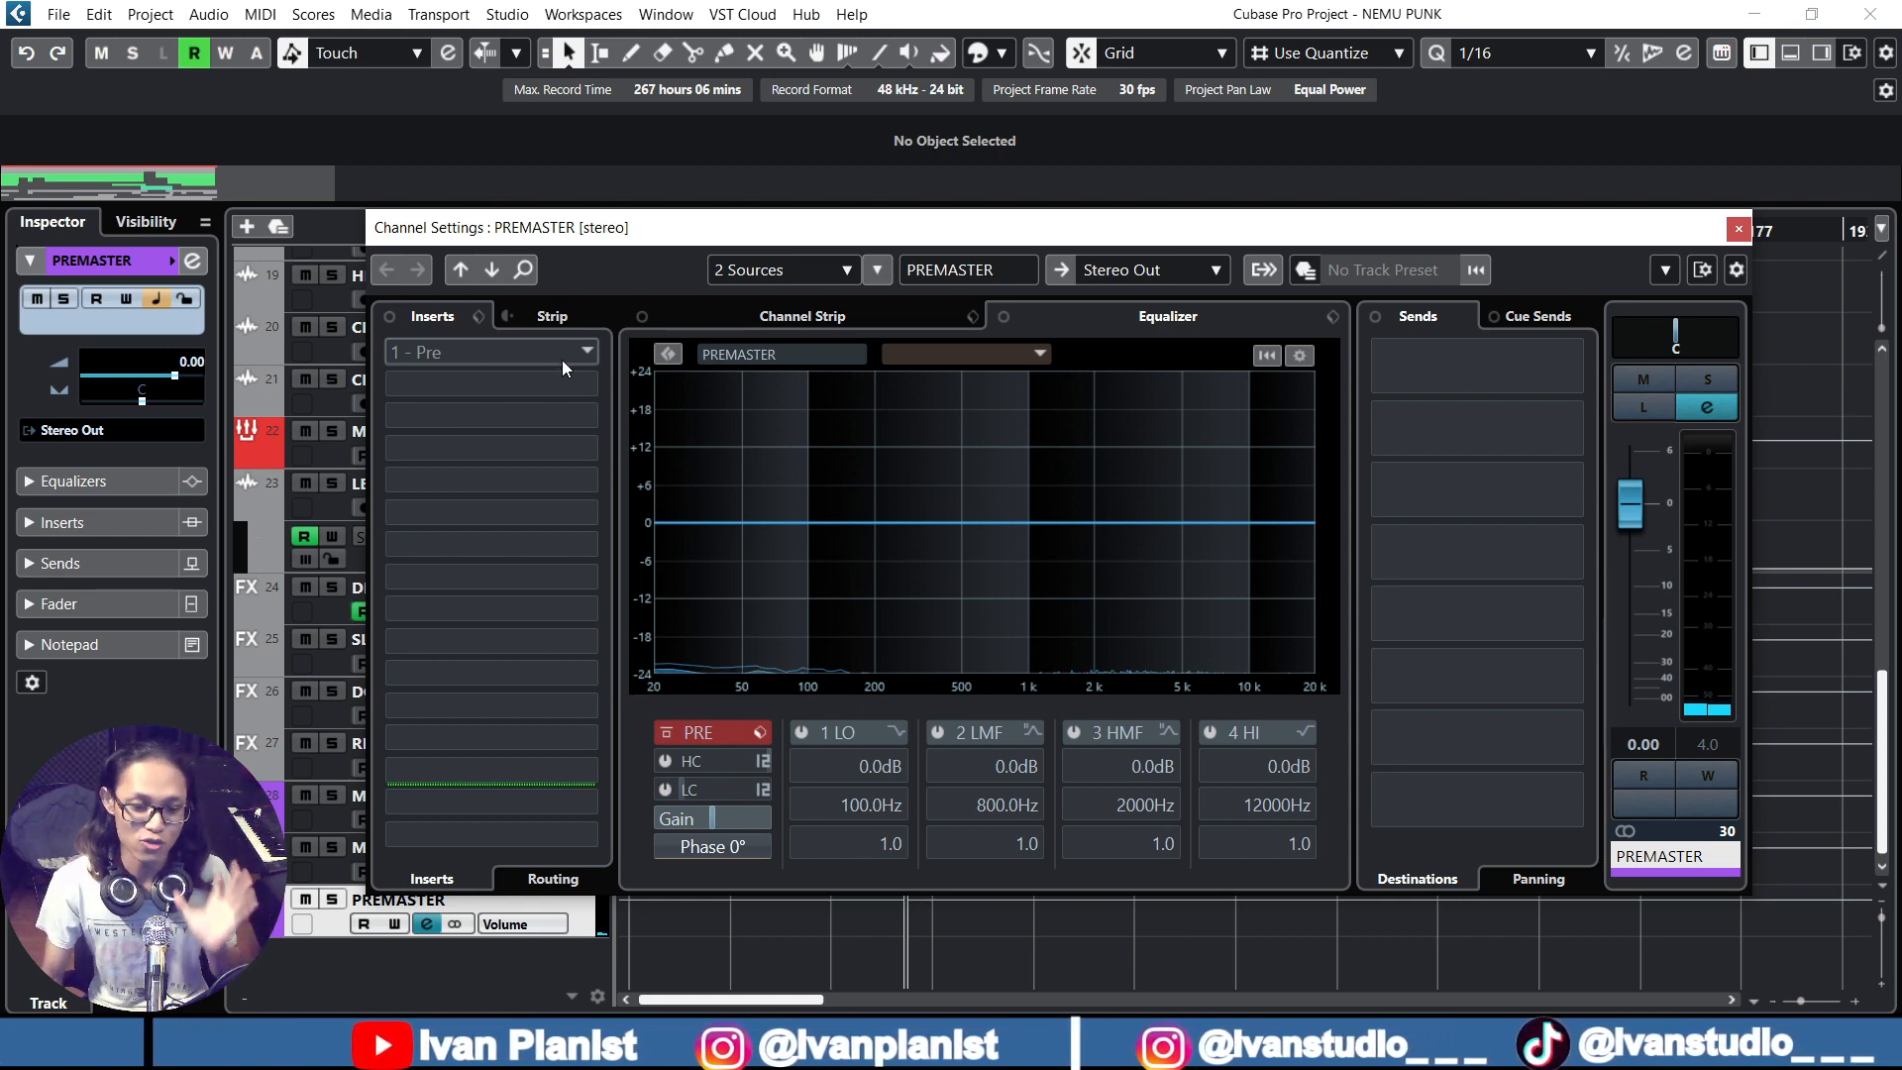
left_click_drag(564, 364, 543, 456)
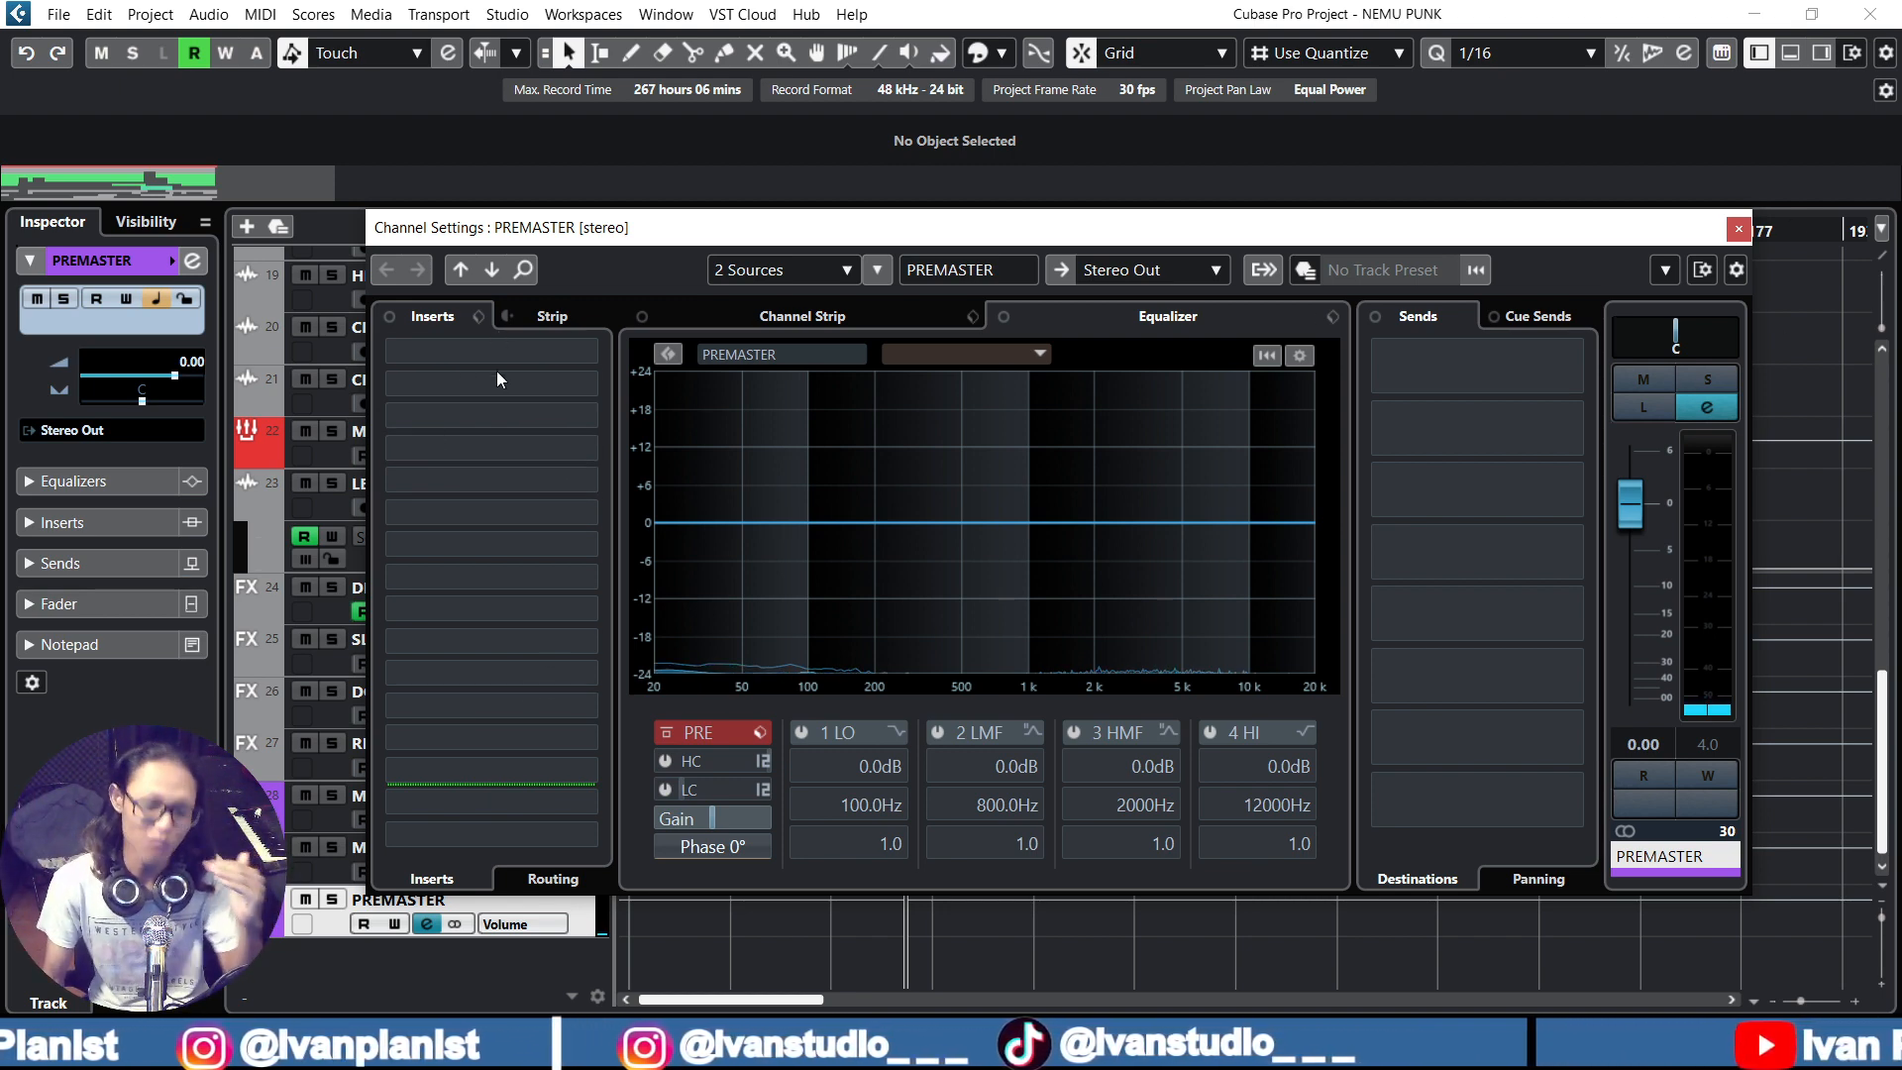
left_click_drag(514, 442, 525, 495)
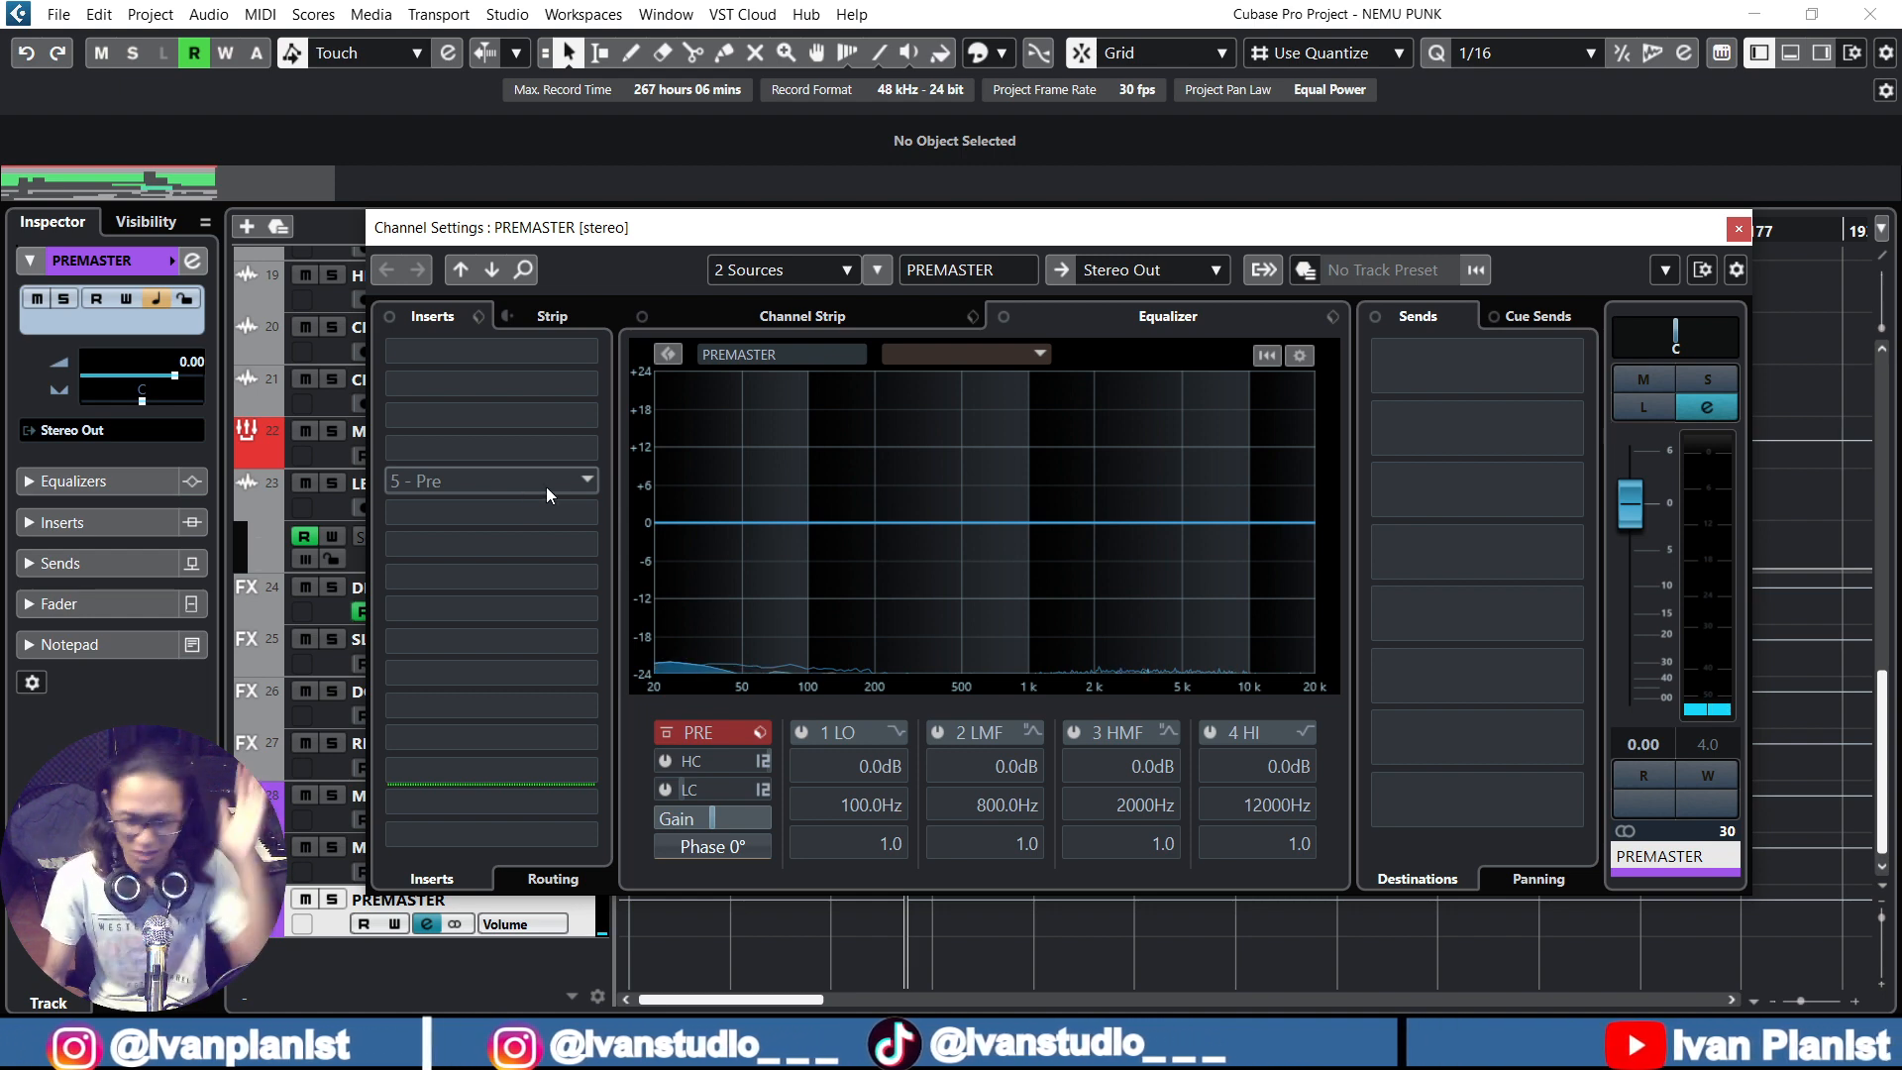
left_click(1739, 231)
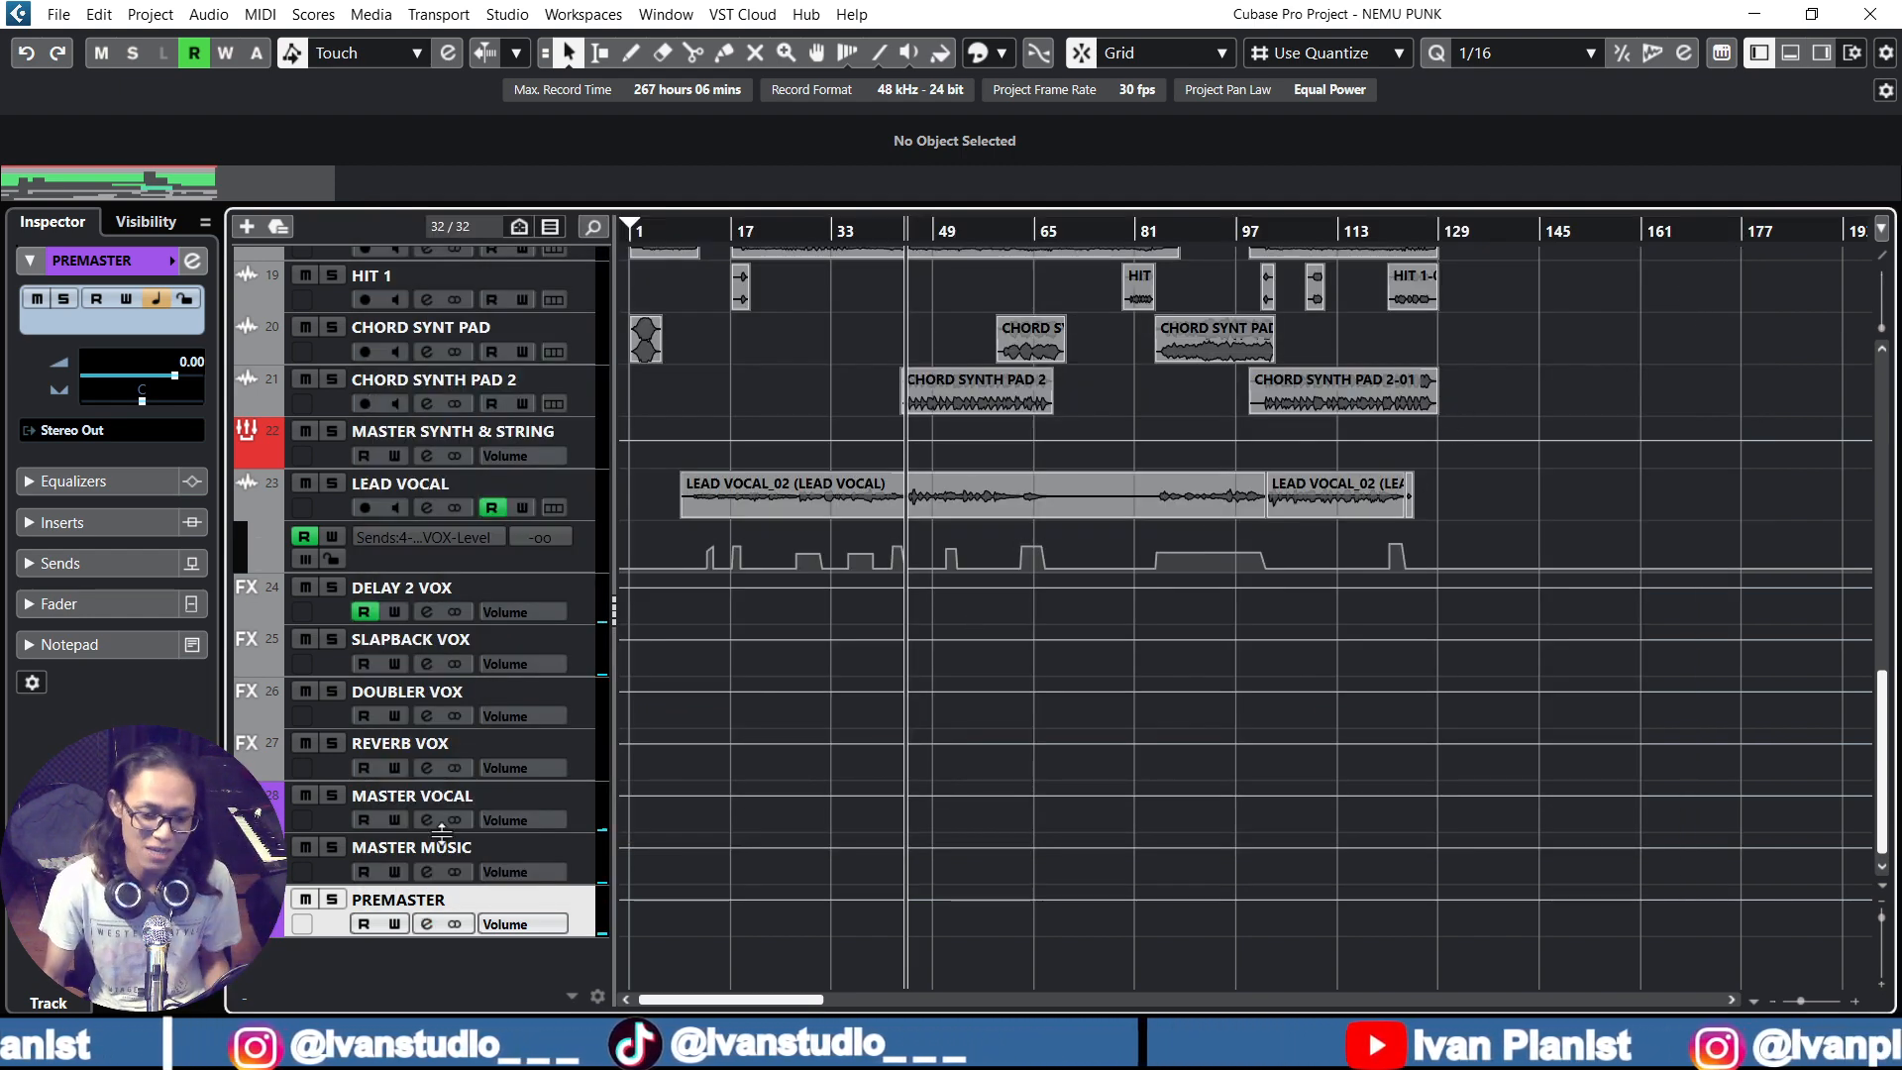
Play the project while testing solo and mute on the PREMASTER group, ending with playback stopped and both off
left_click(334, 899)
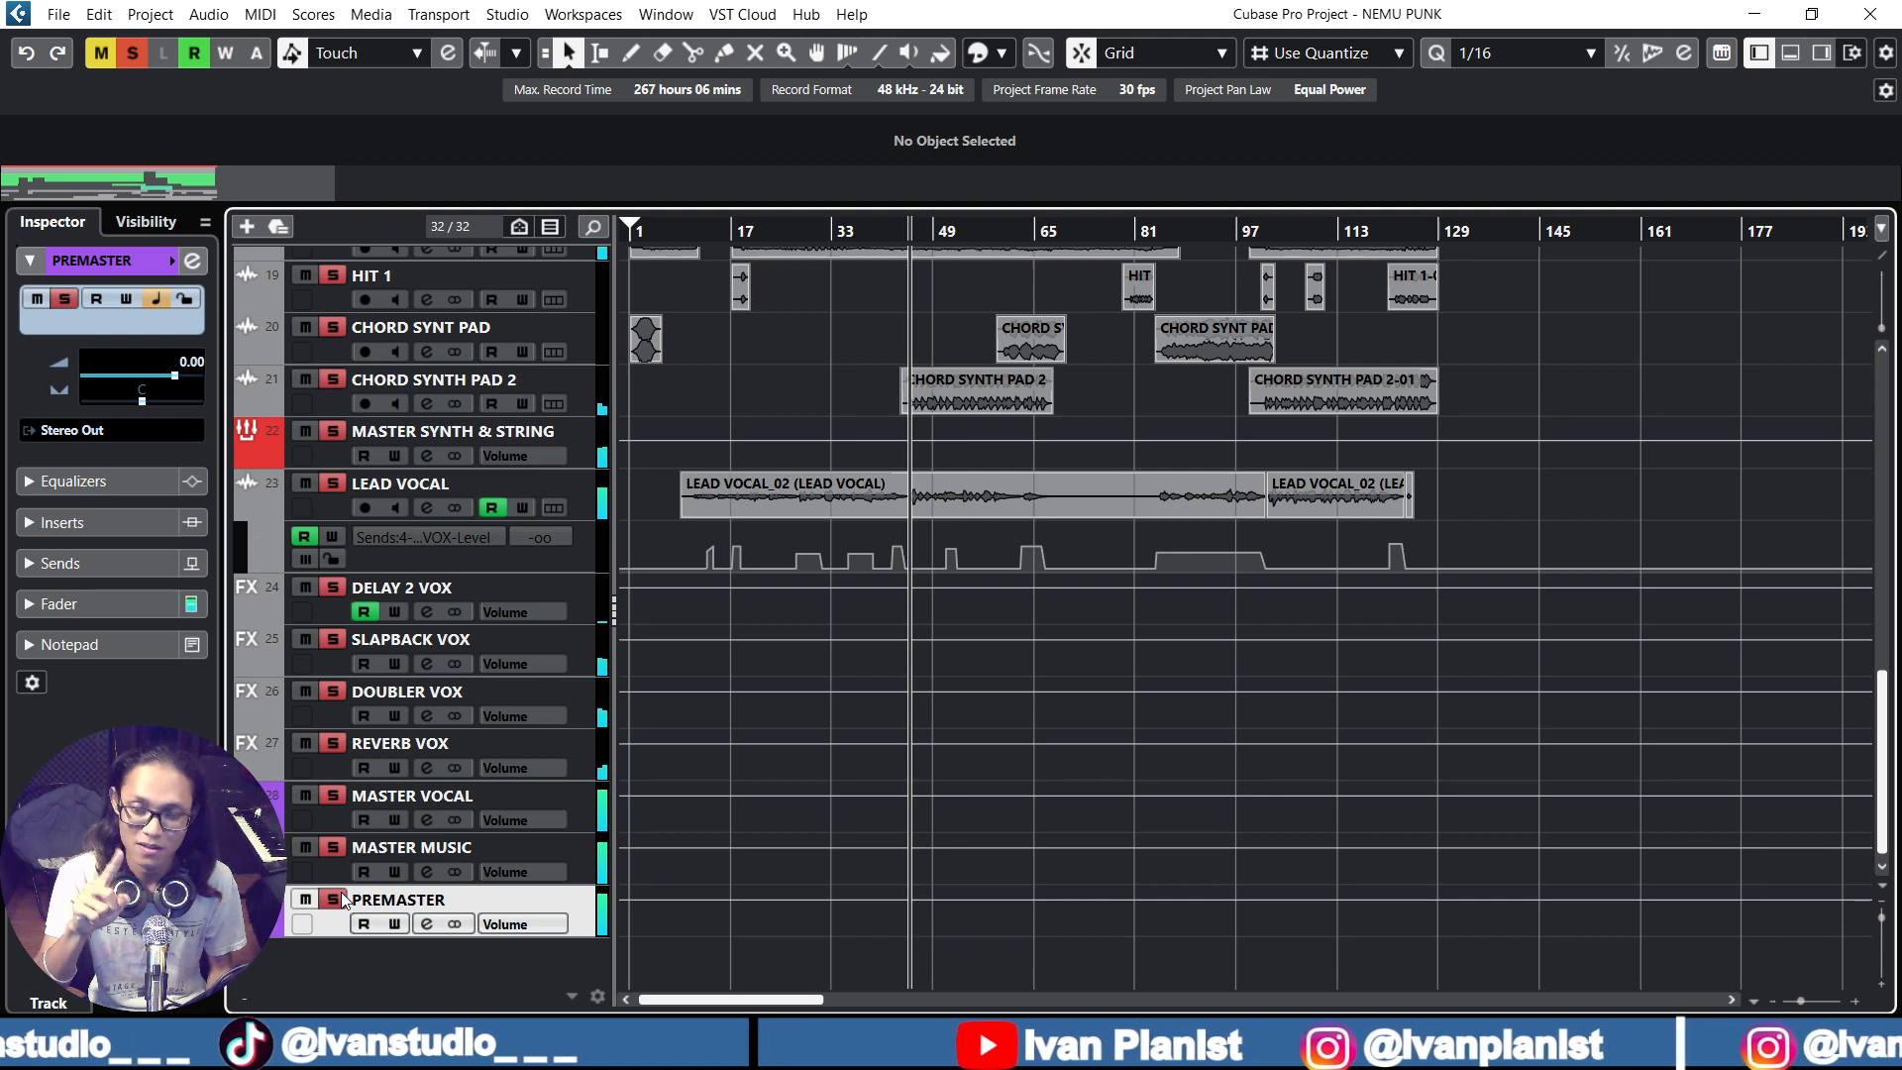
key("space")
left_click(334, 899)
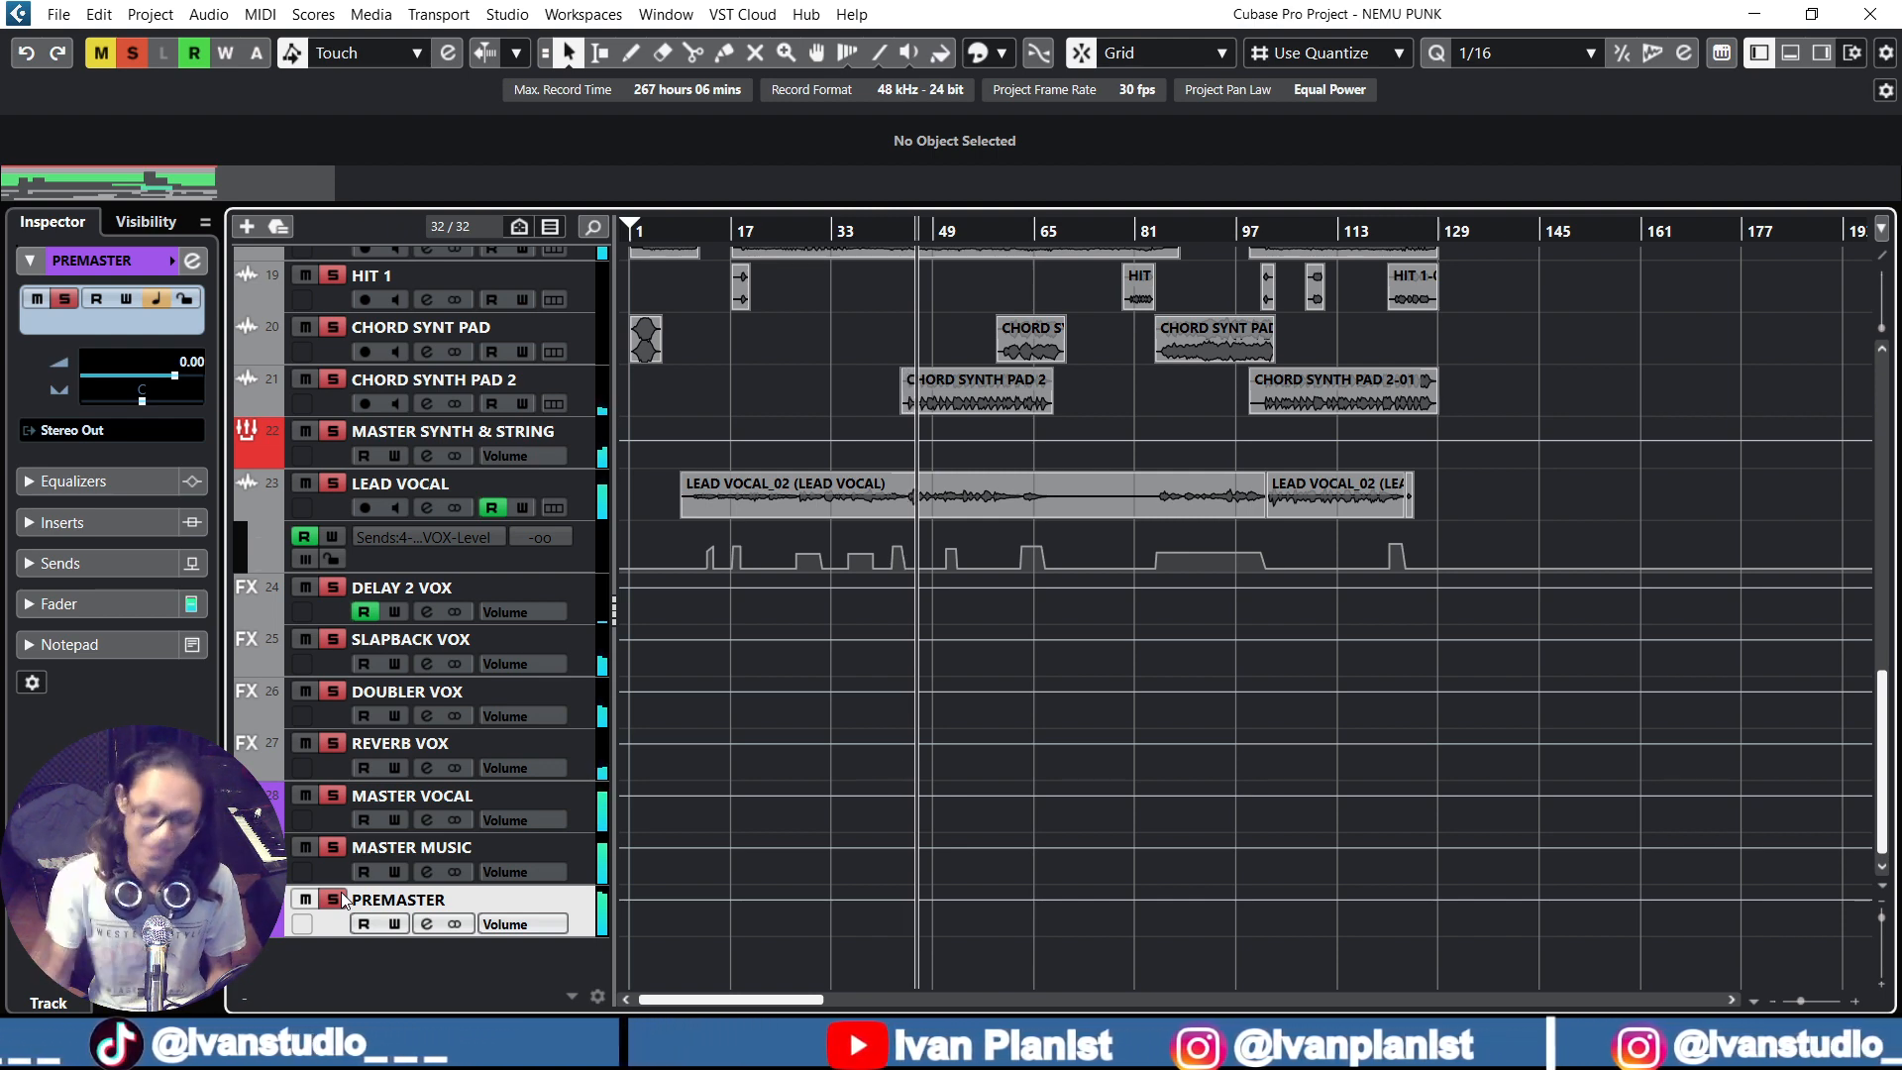
key("space")
left_click(305, 900, "ctrl")
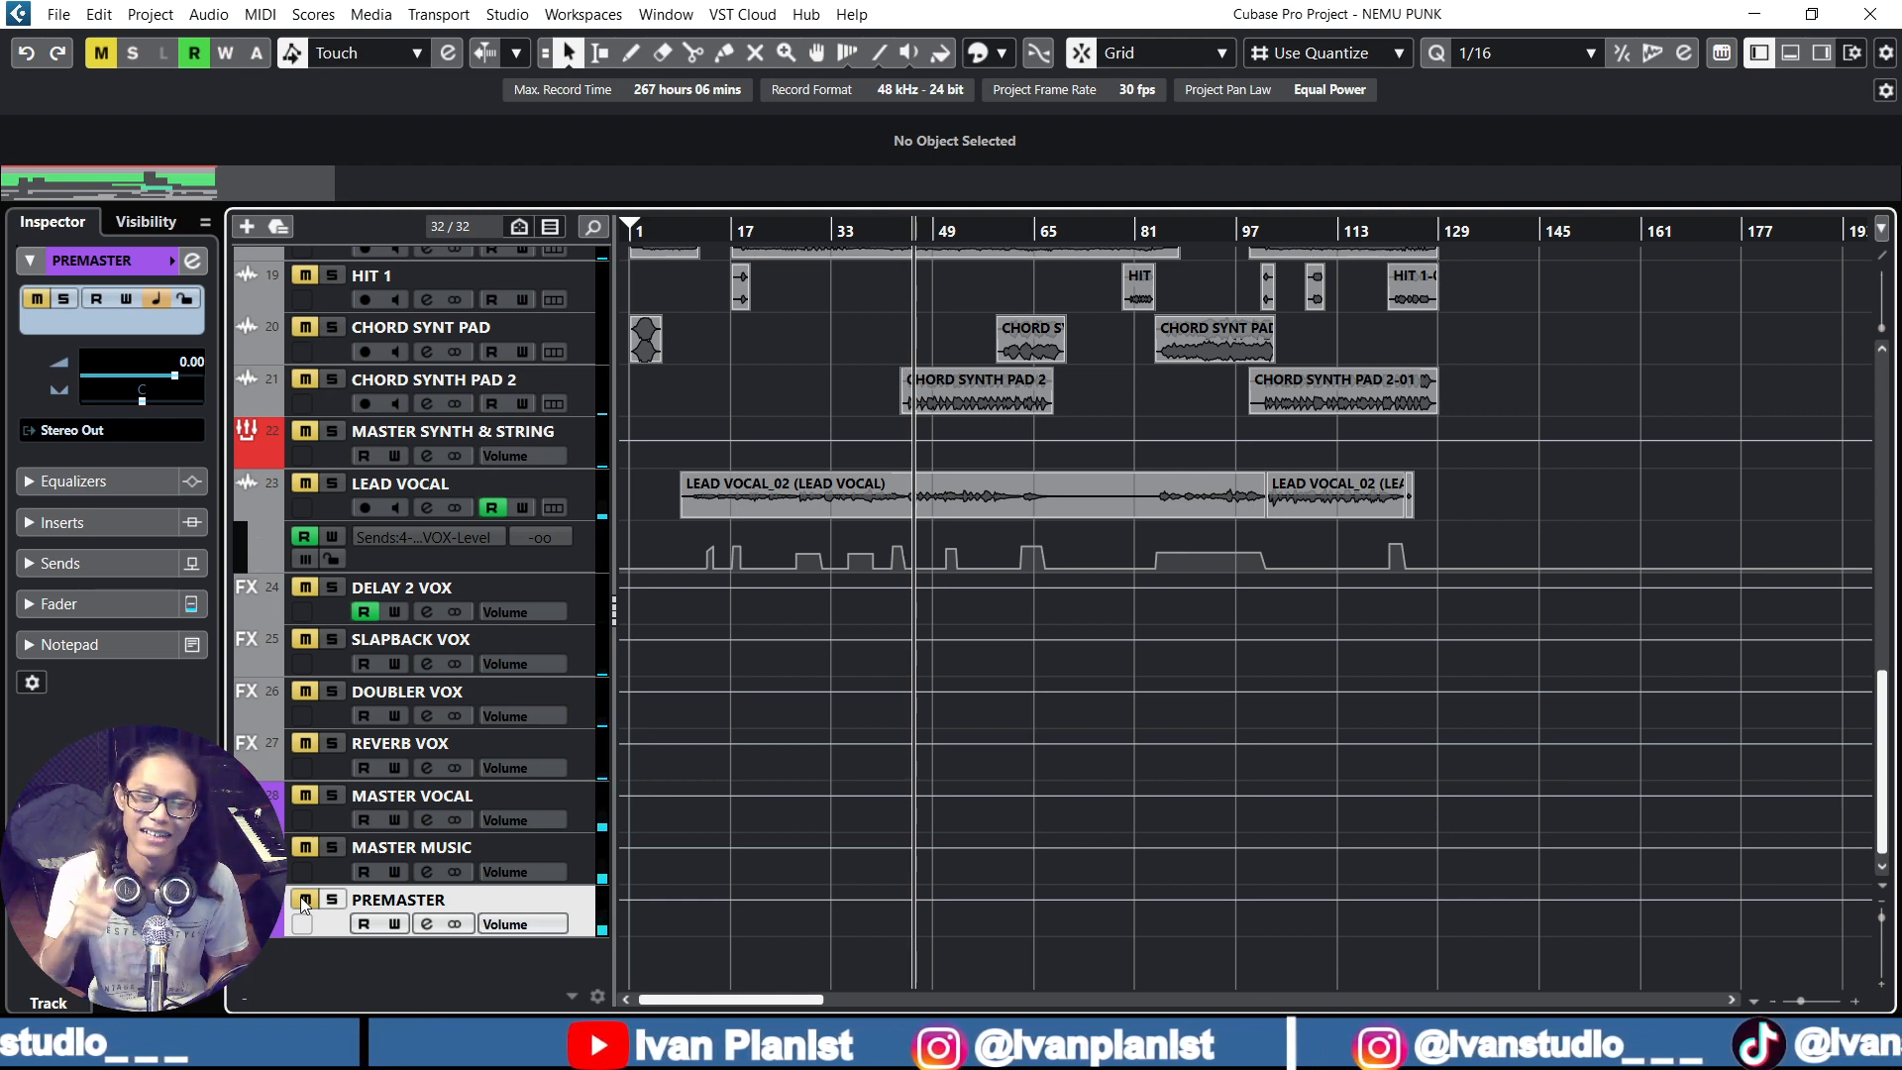
key("space")
left_click(304, 902)
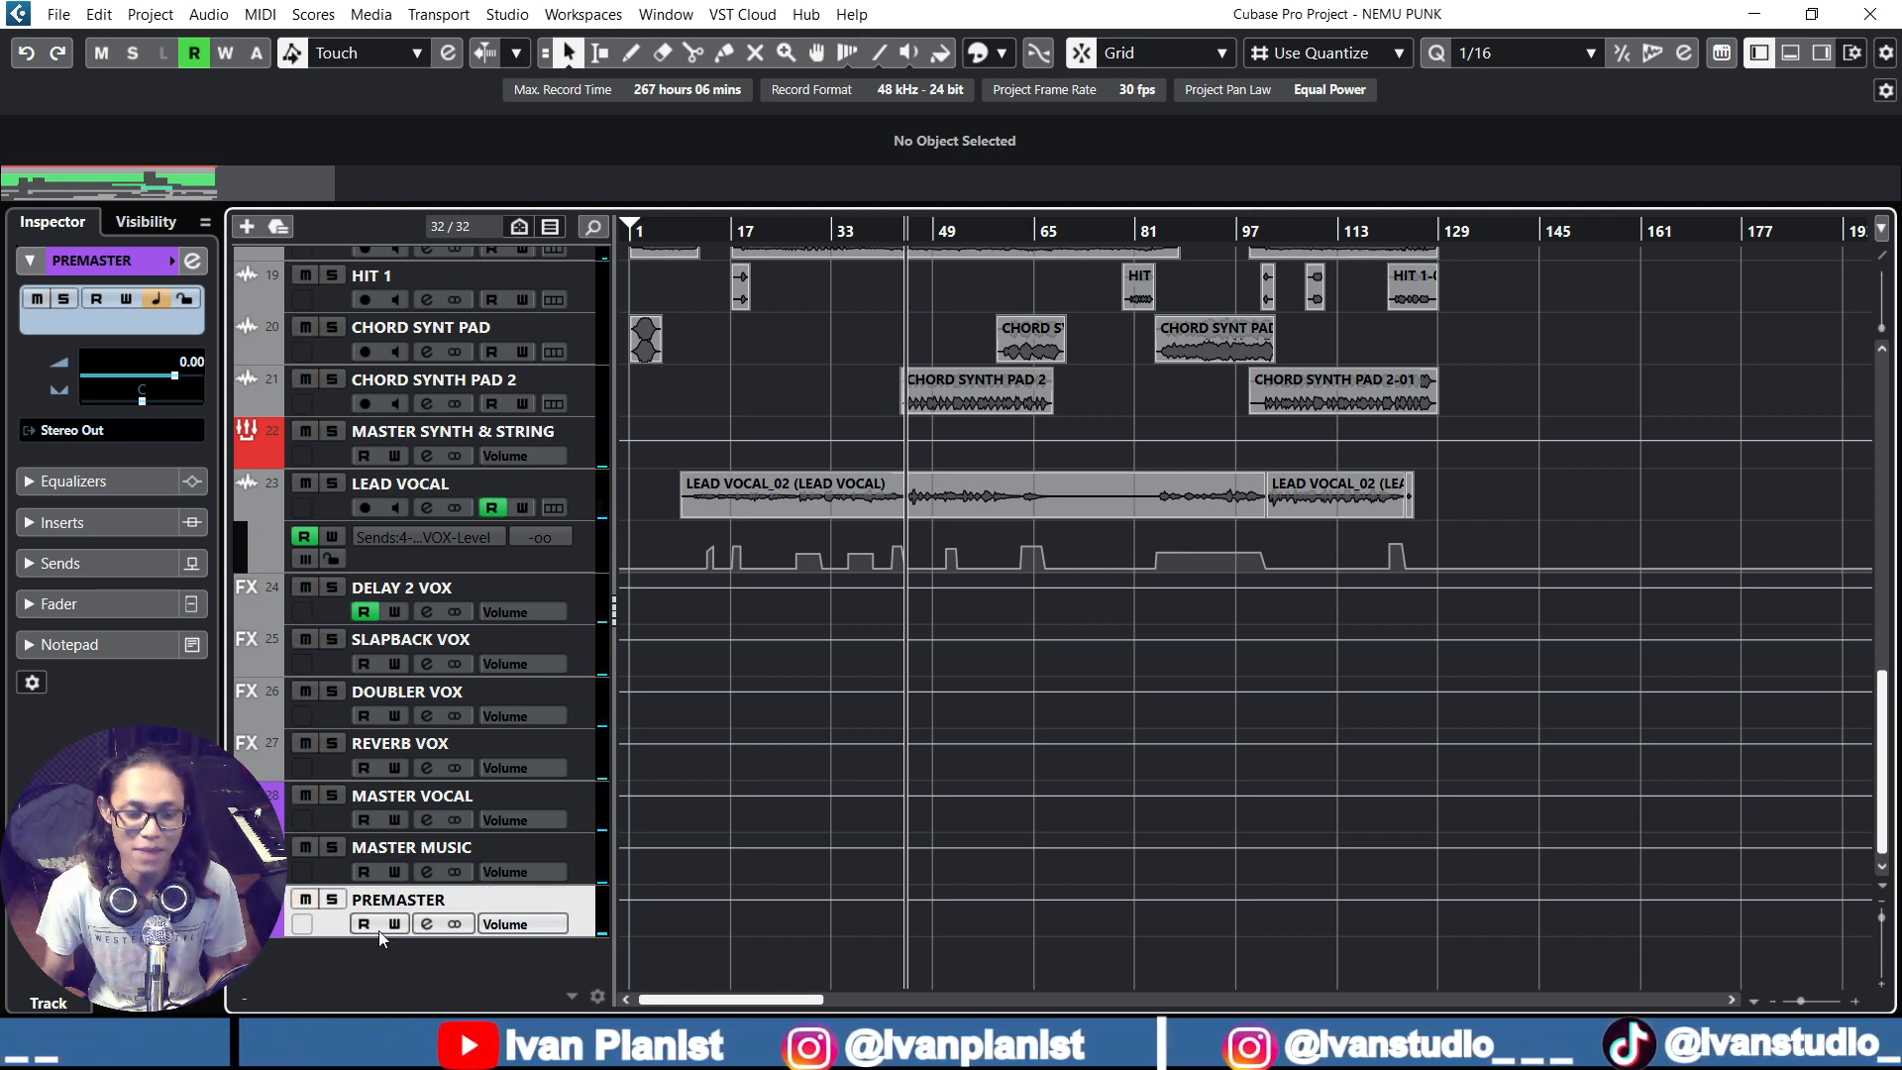
Start adding a new audio track and set its audio input to the PREMASTER group
right_click(573, 961)
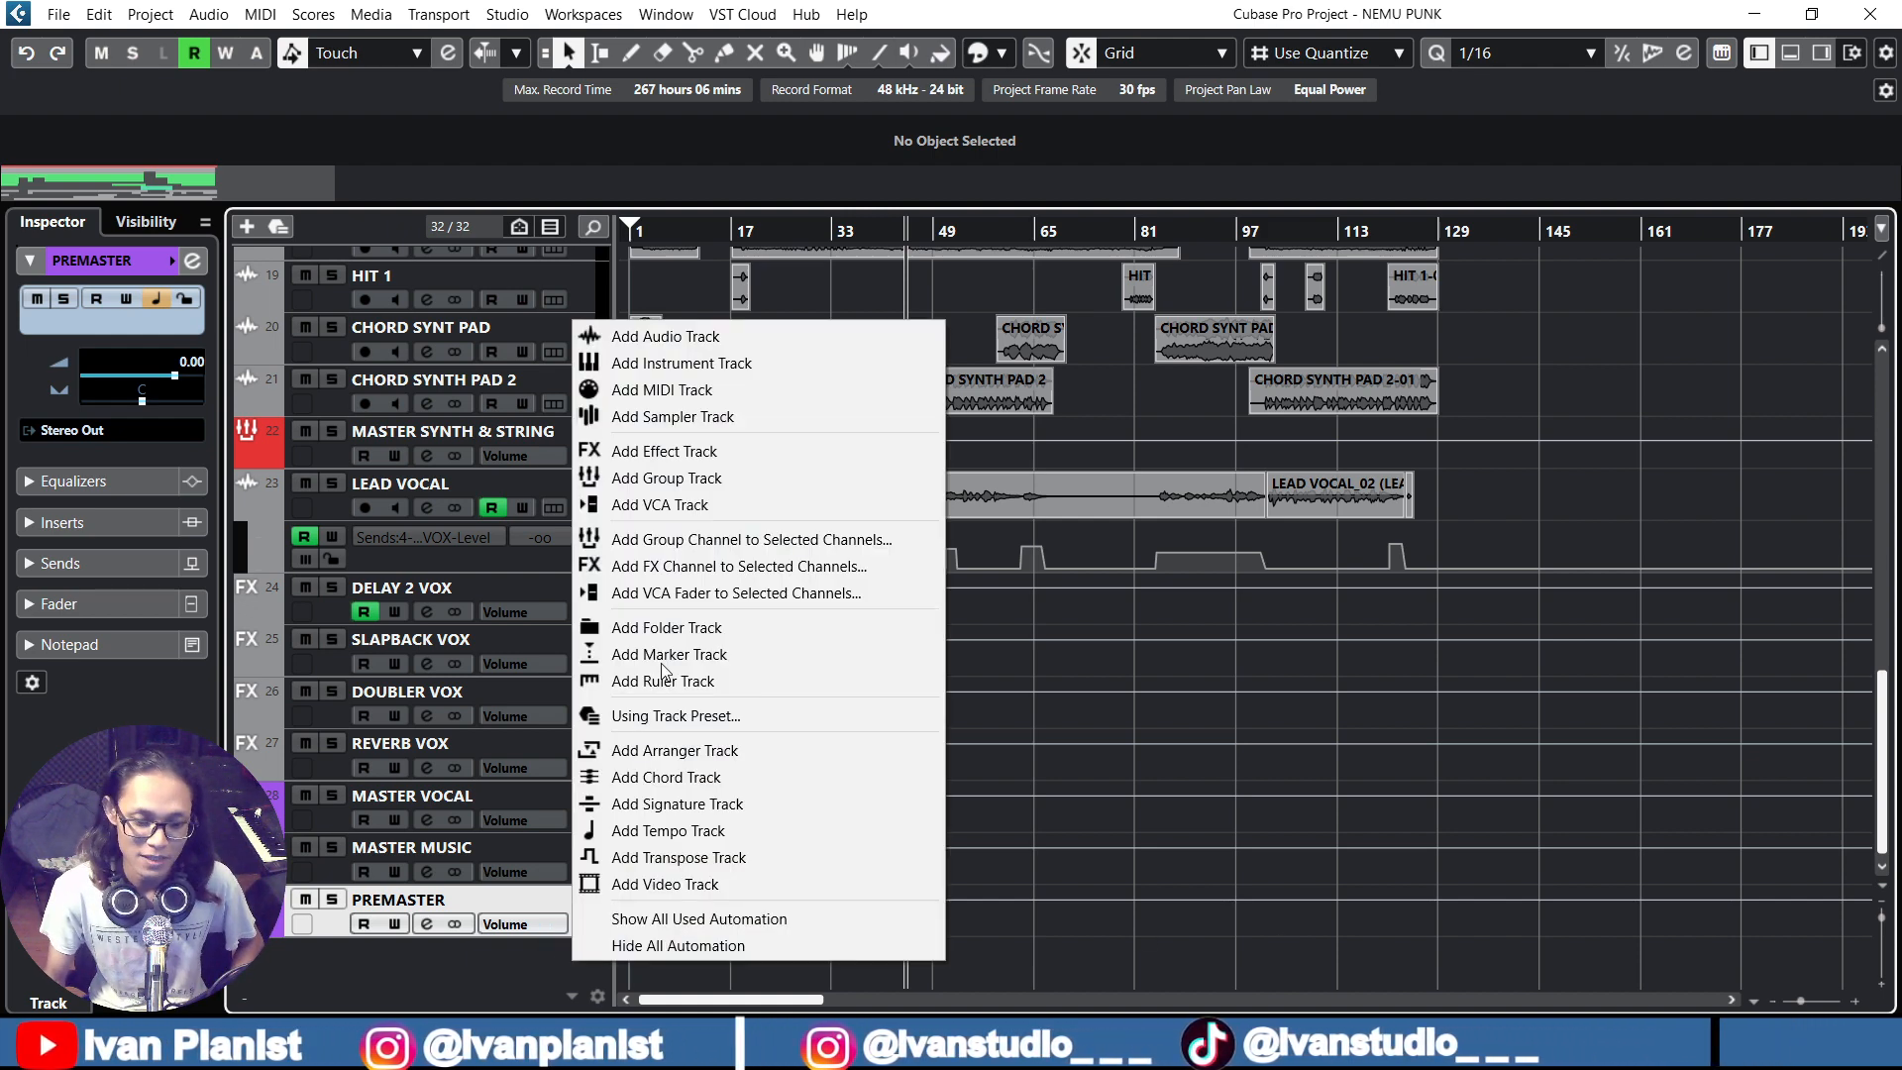
left_click(728, 339)
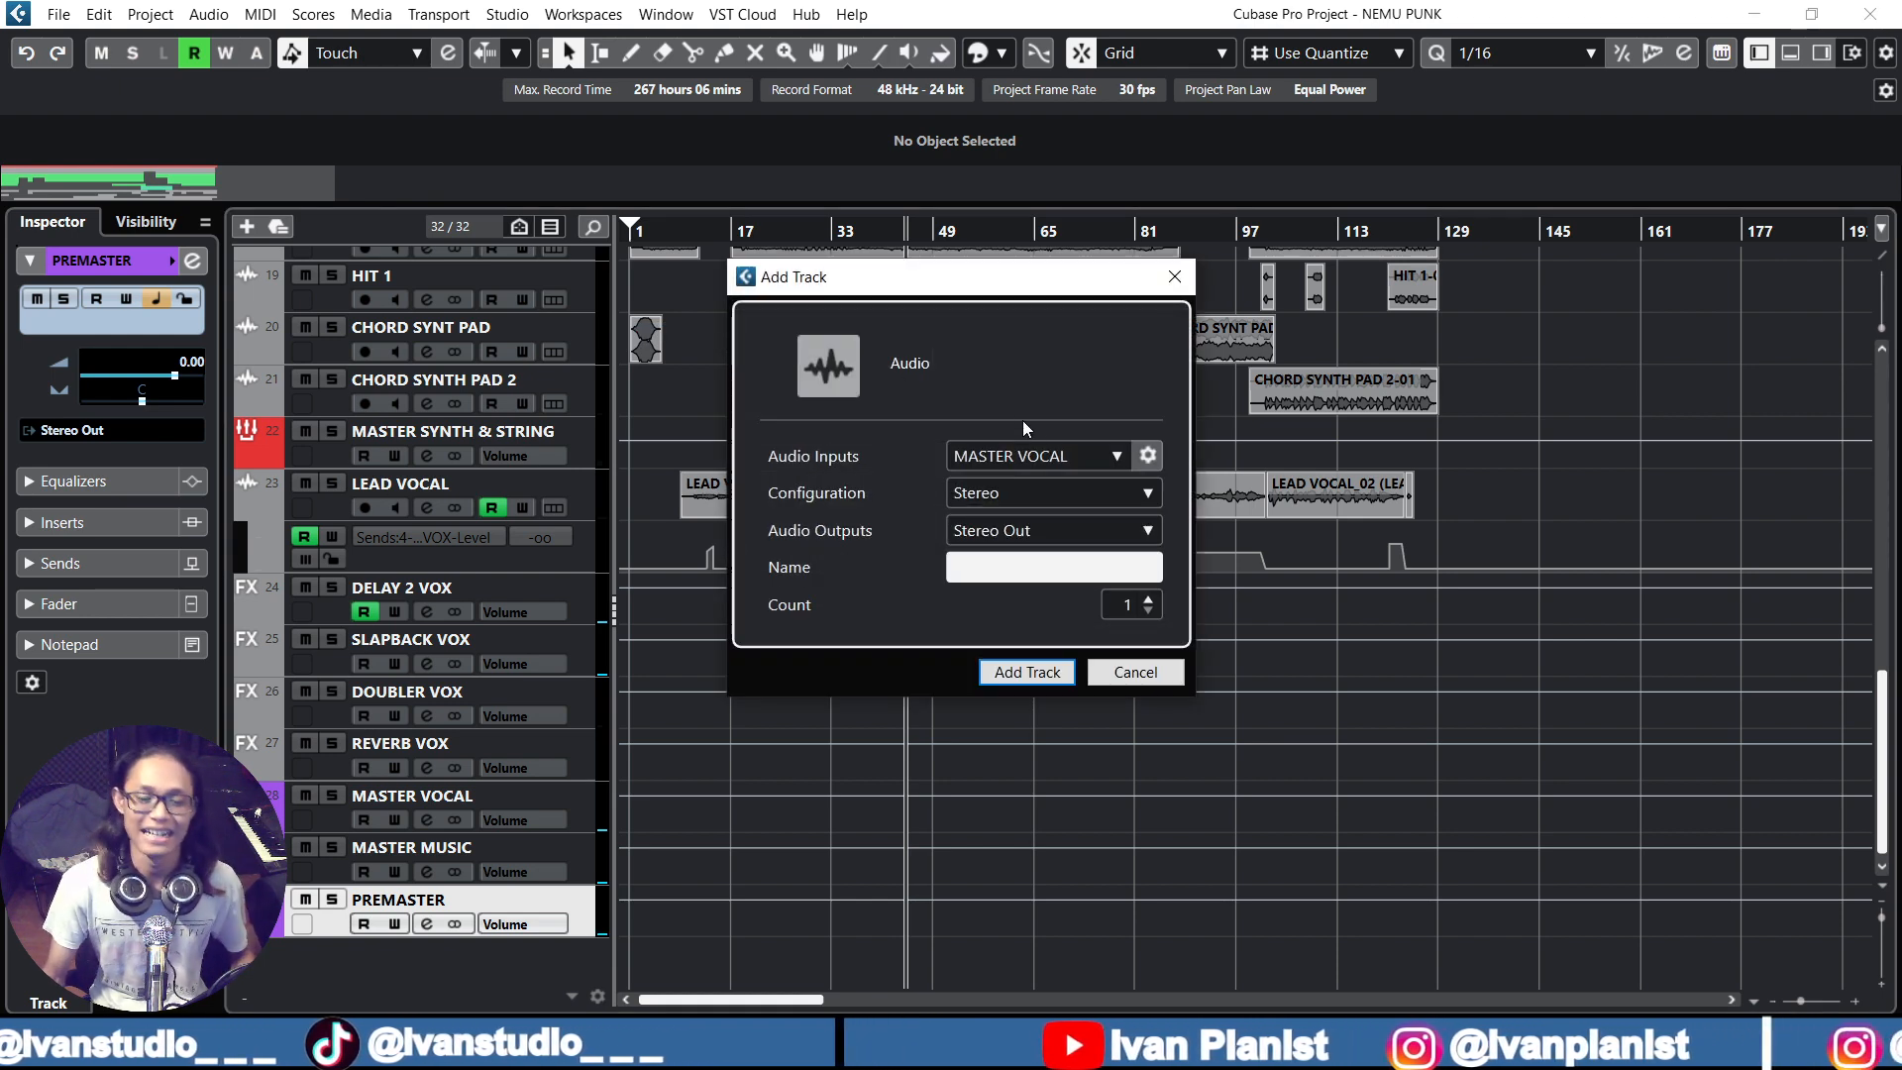
left_click(1094, 453)
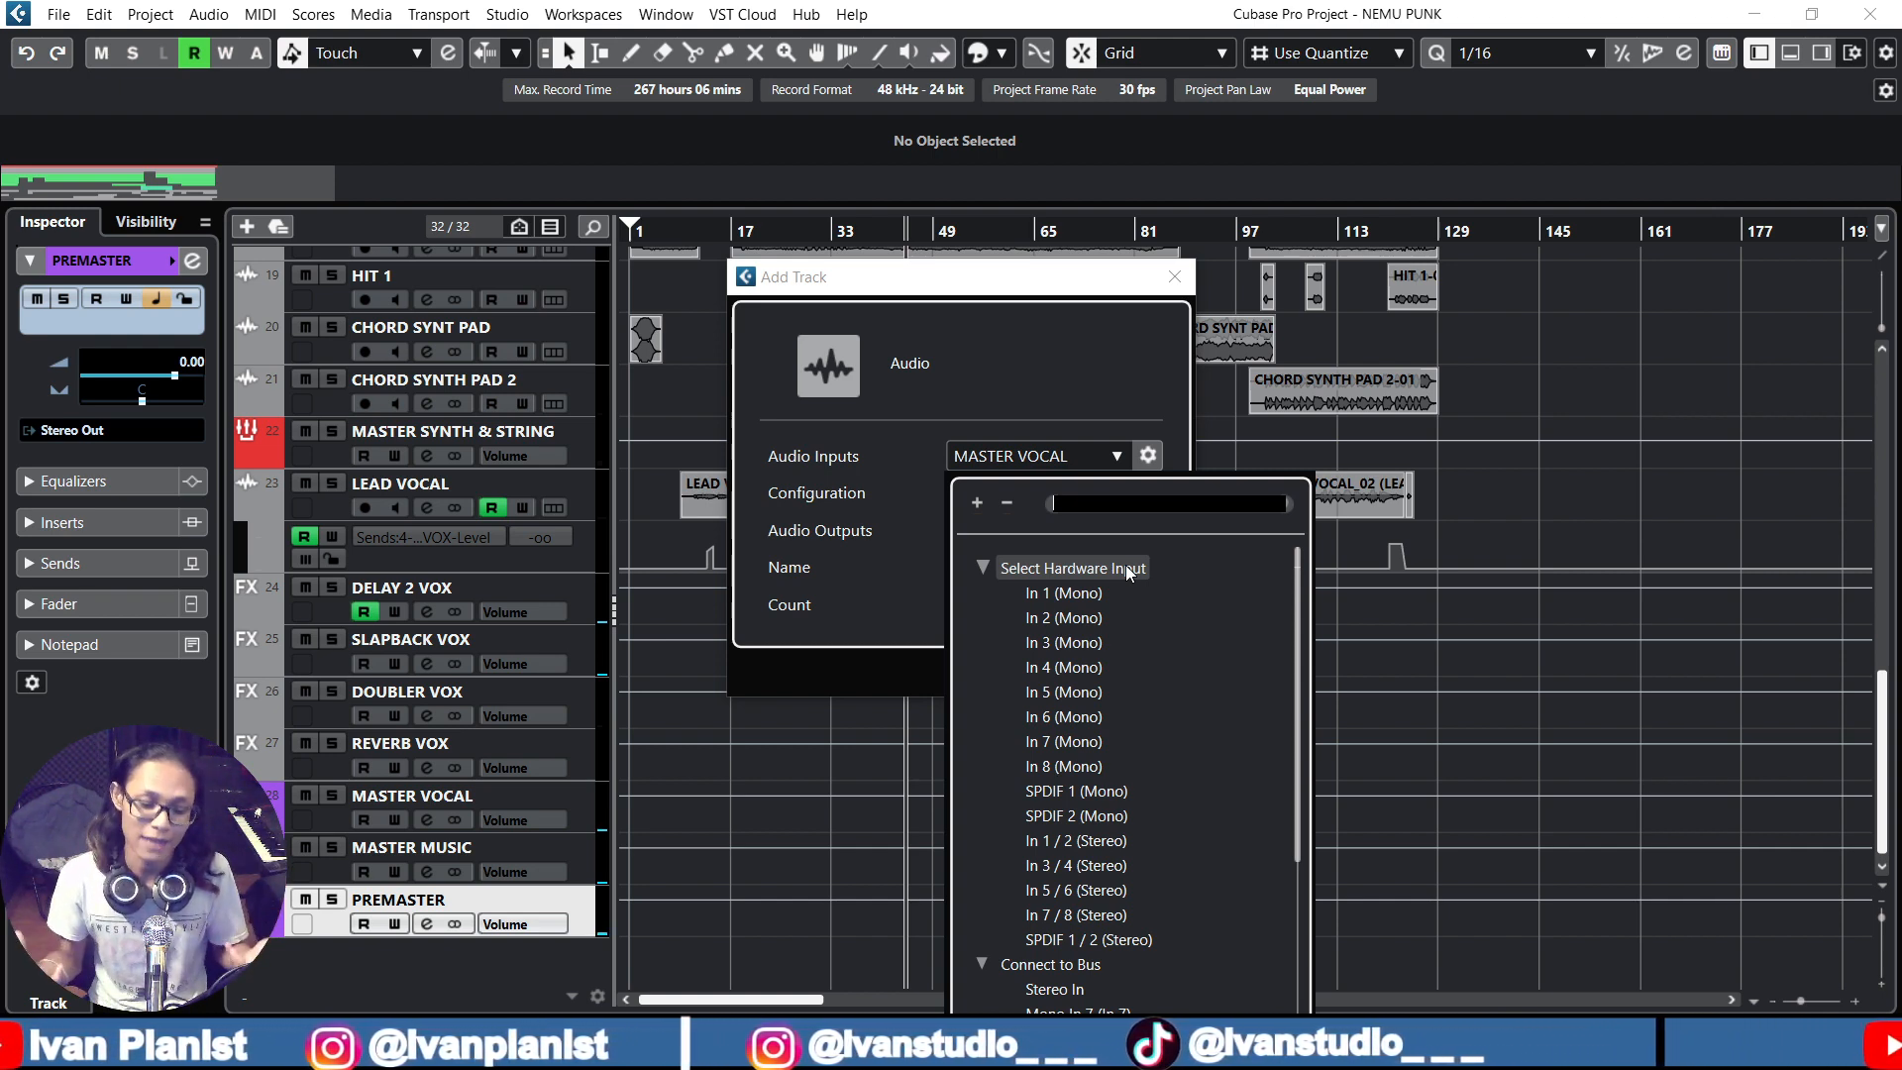
scroll(1121, 741, "down", 5)
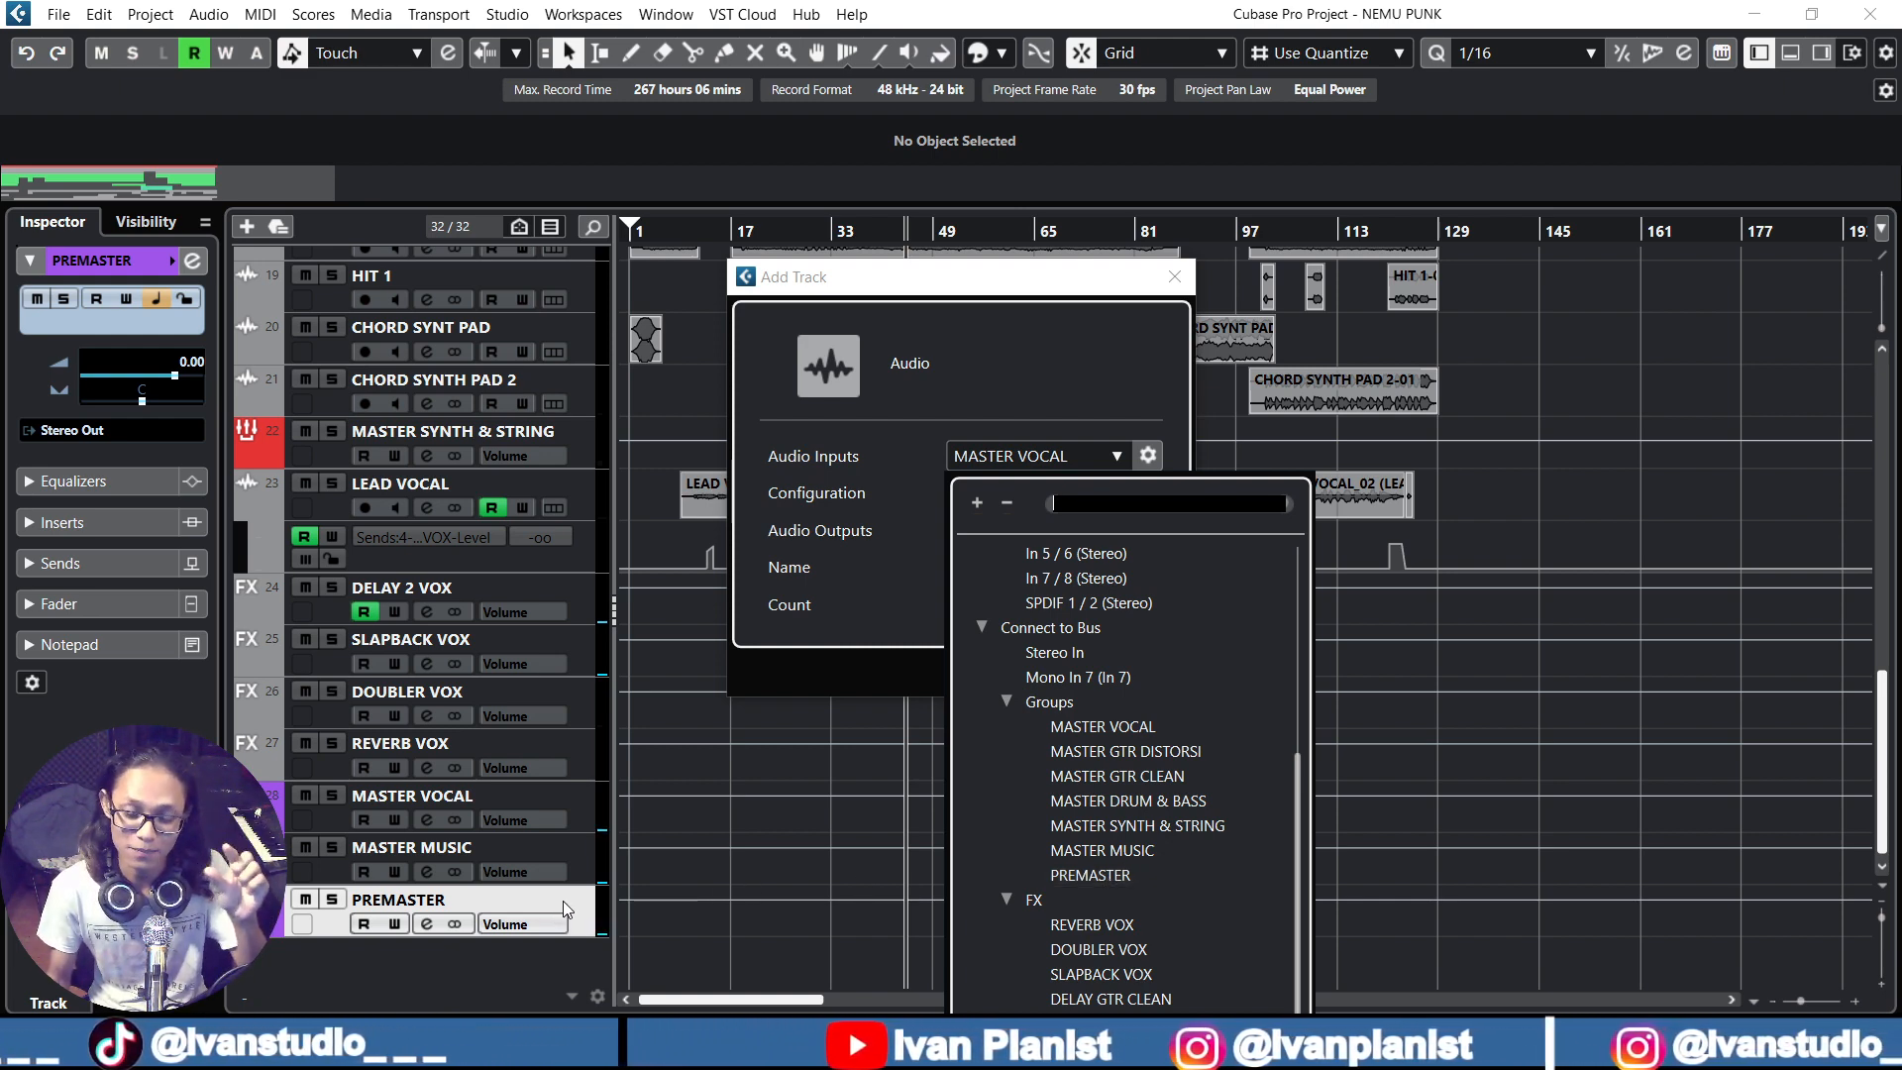
left_click(1084, 881)
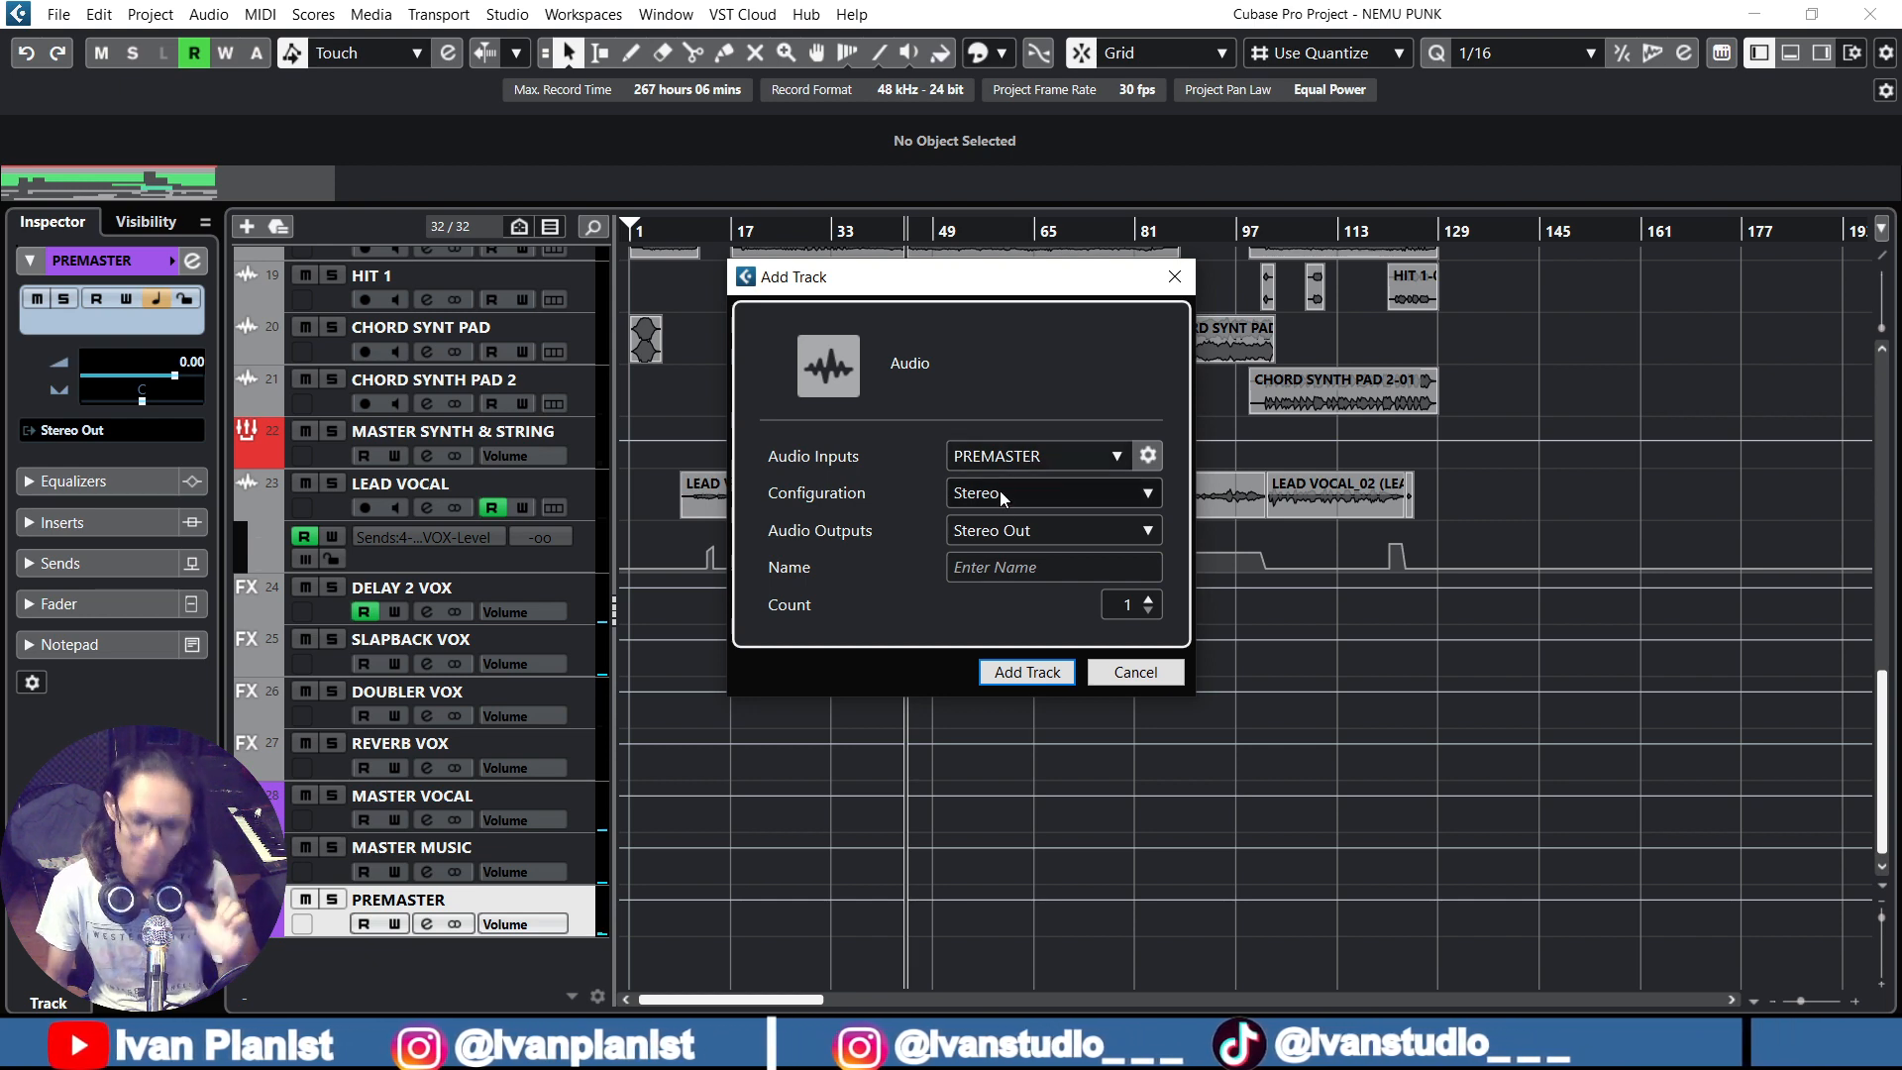
Name the new audio track MASTERING and add it to the project
left_click(1012, 567)
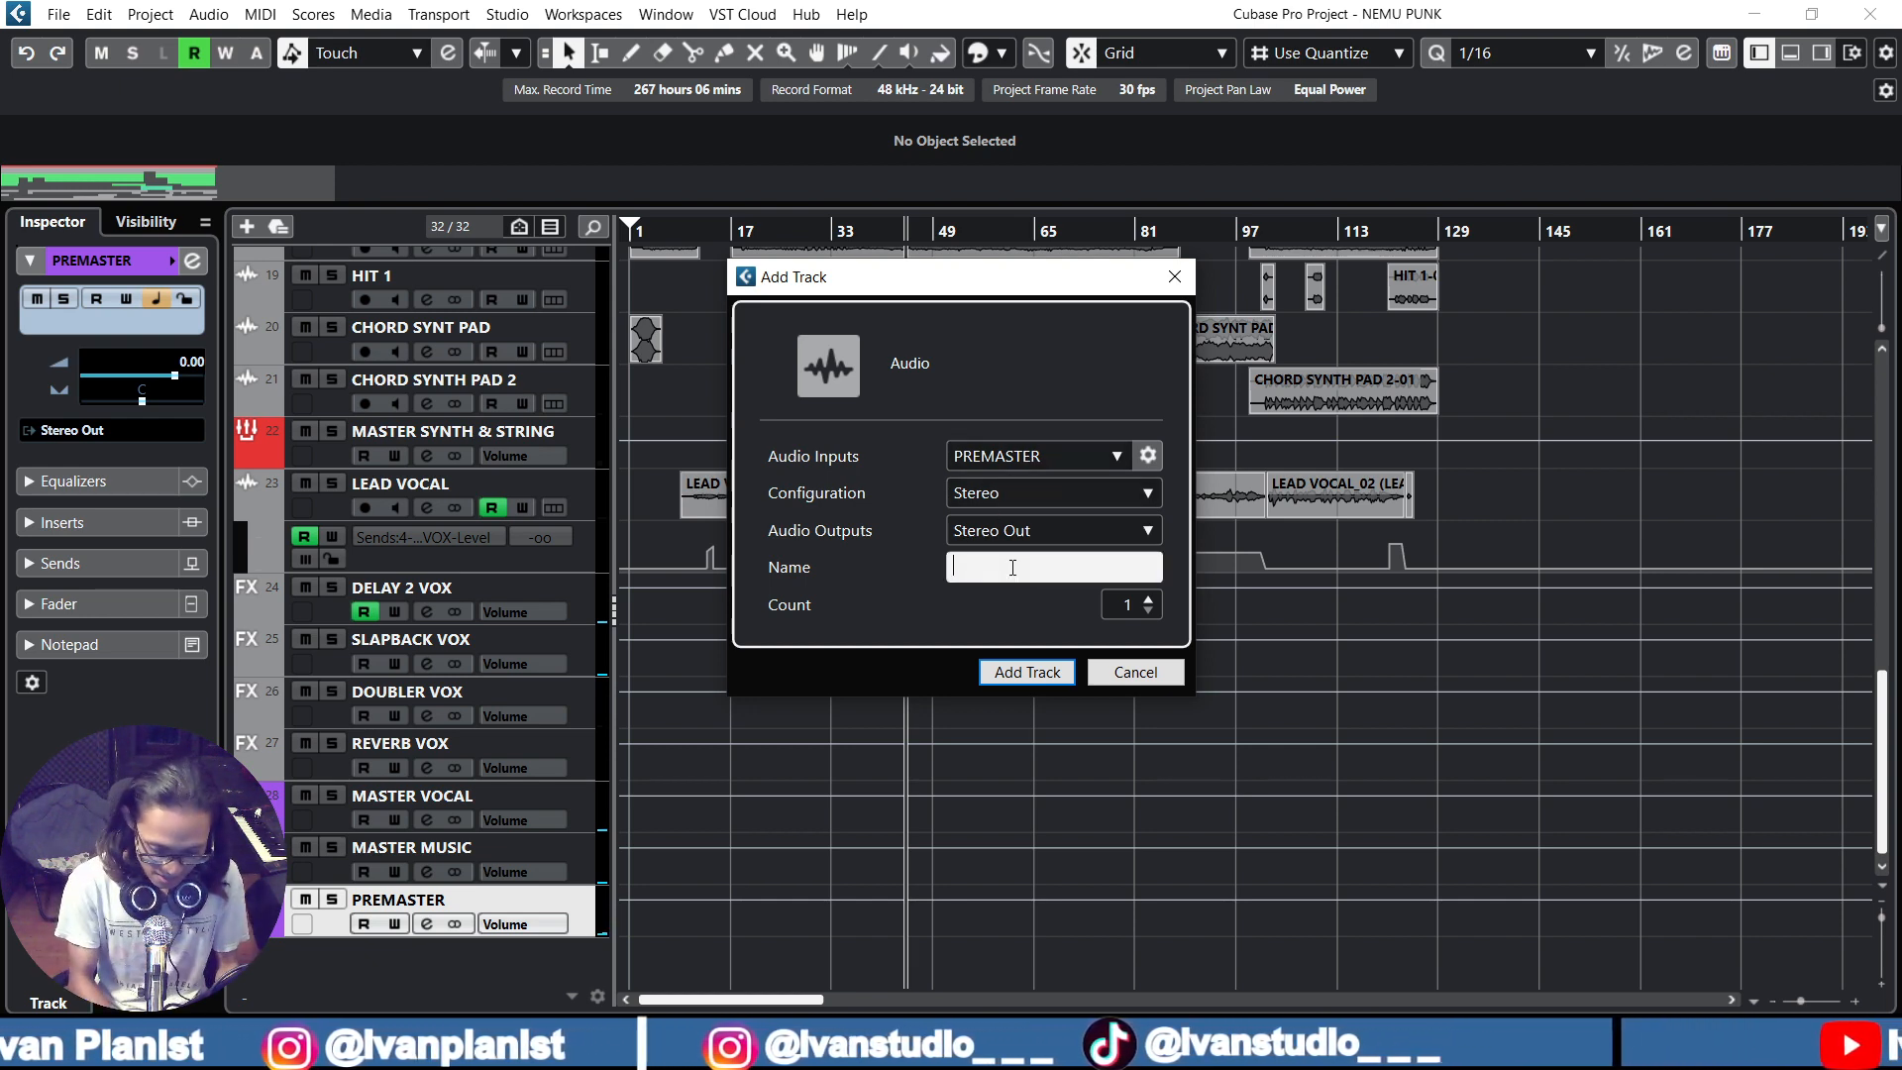
type("MASTRING")
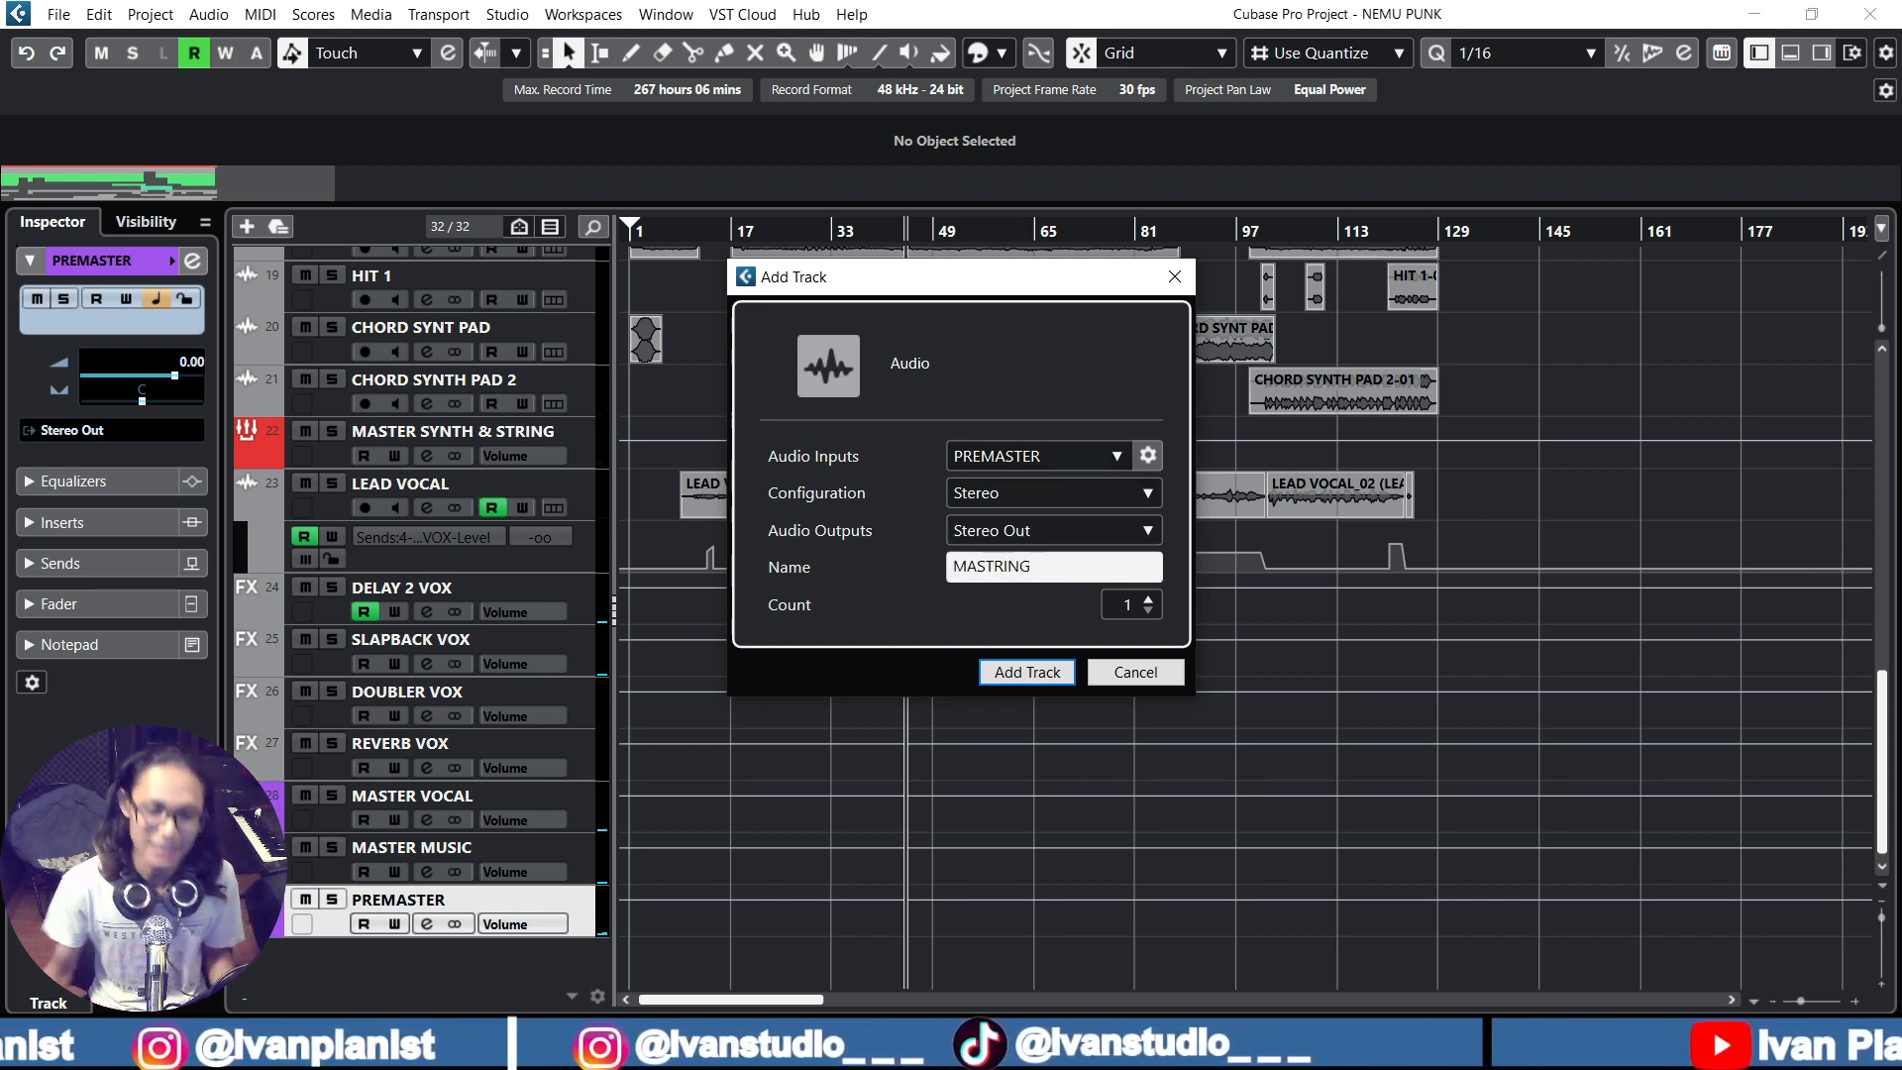
left_click(993, 567)
type("E")
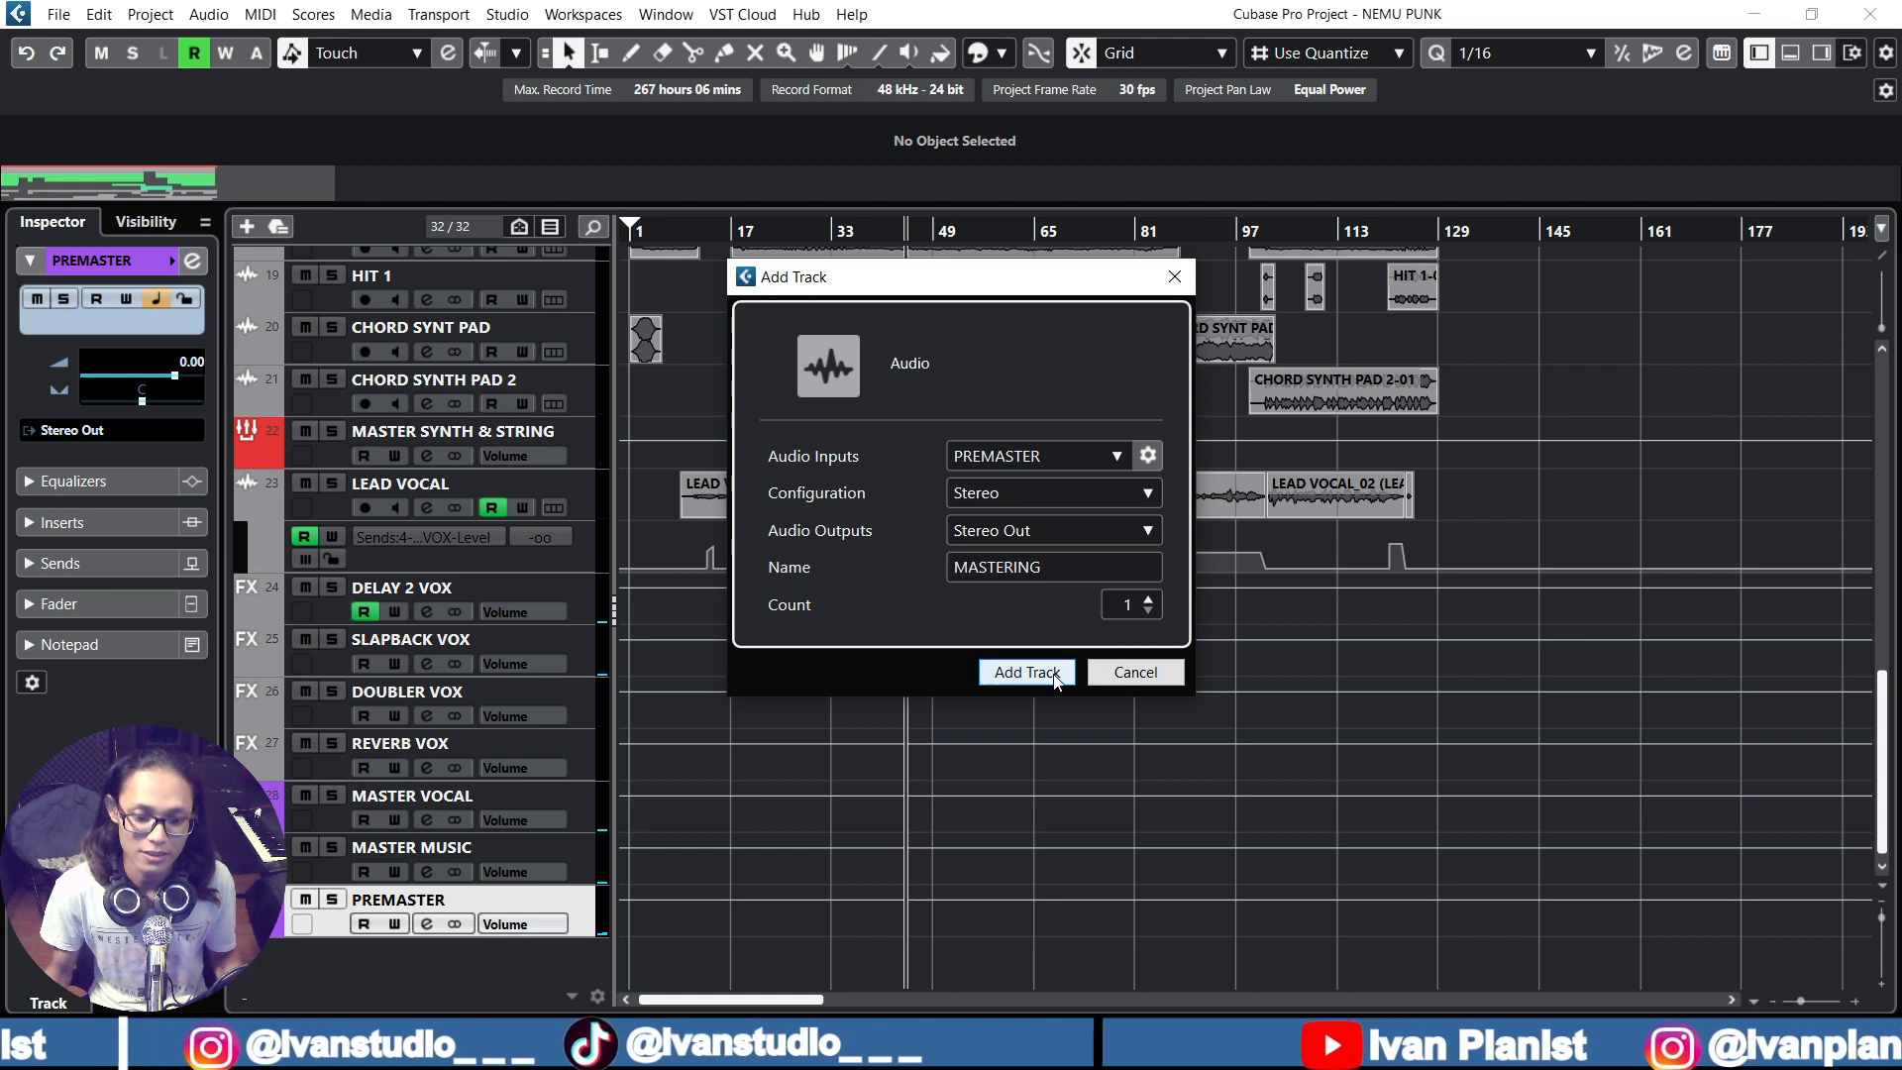
left_click(1027, 672)
scroll(1414, 782, "down", 1)
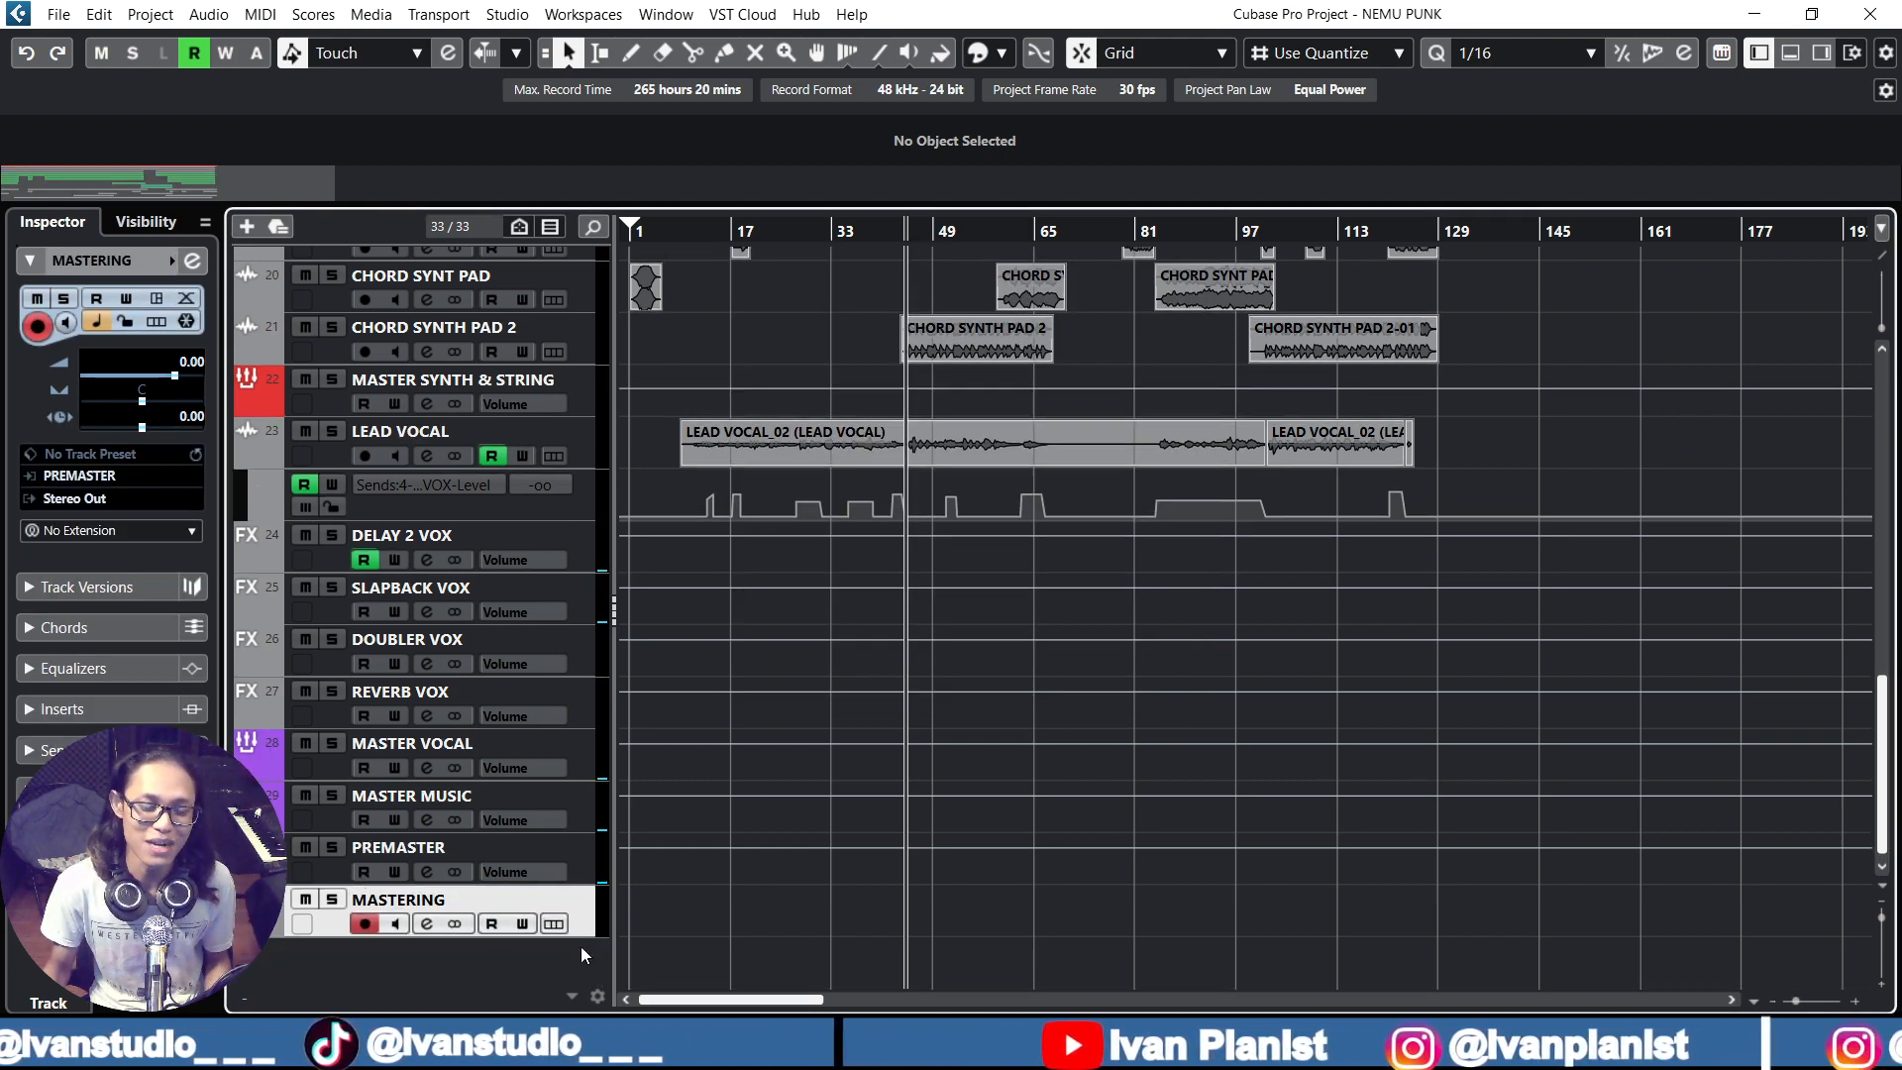
Play the project and toggle input monitoring on the MASTERING track to check the signal arriving from PREMASTER
left_click(335, 850)
left_click(335, 850)
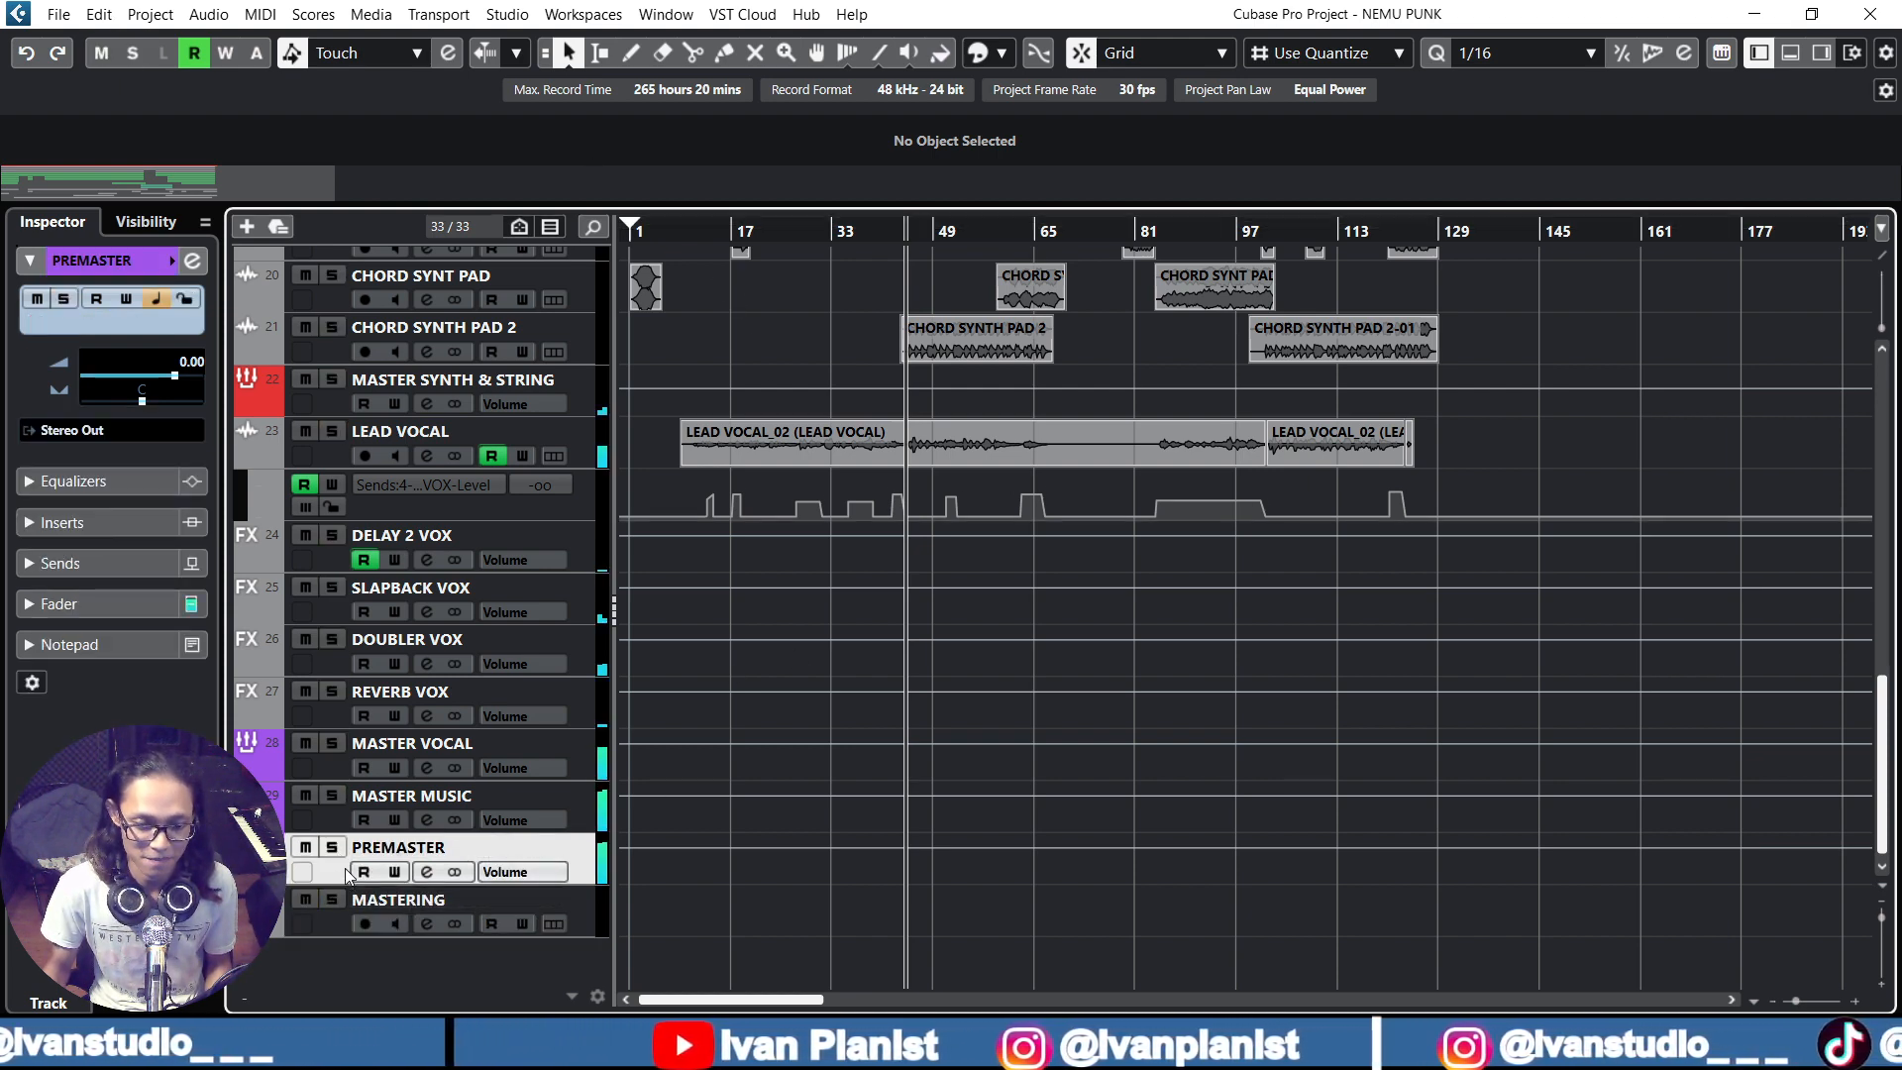
key("space")
left_click(397, 924)
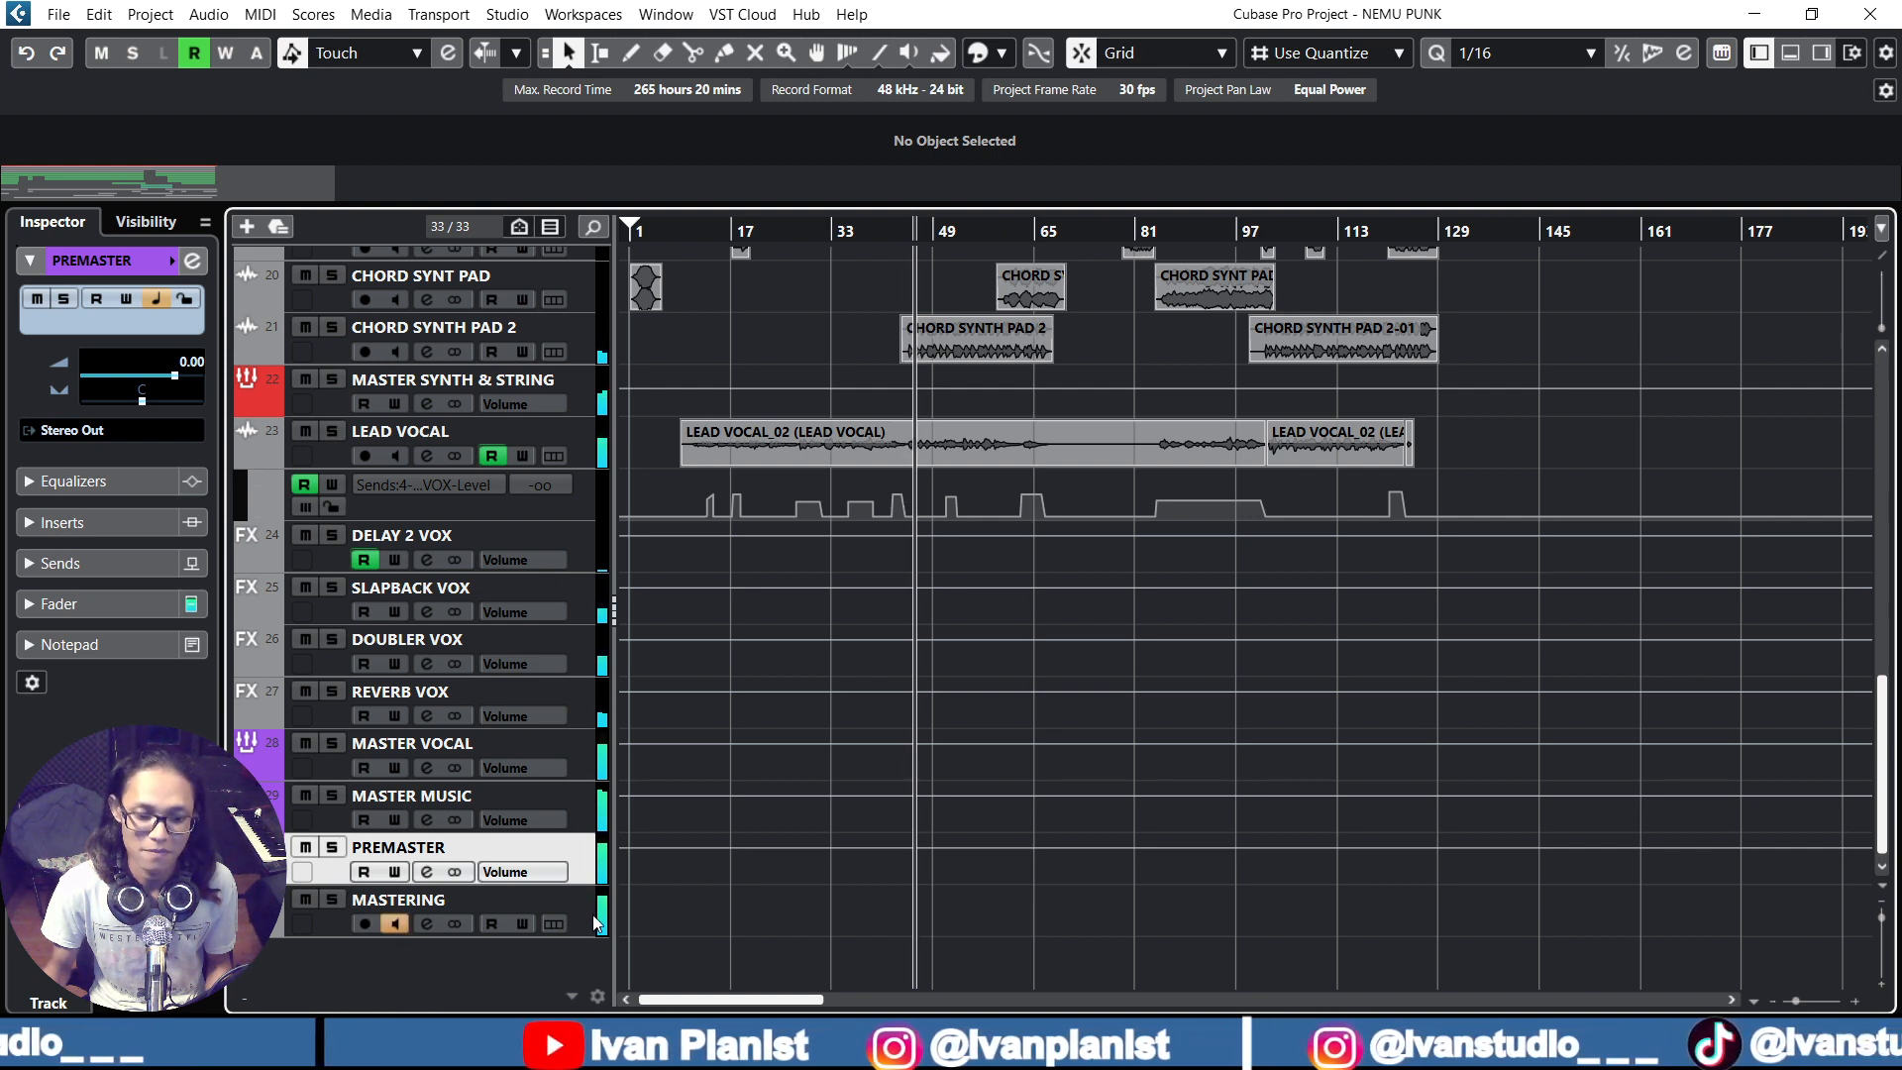
key("space")
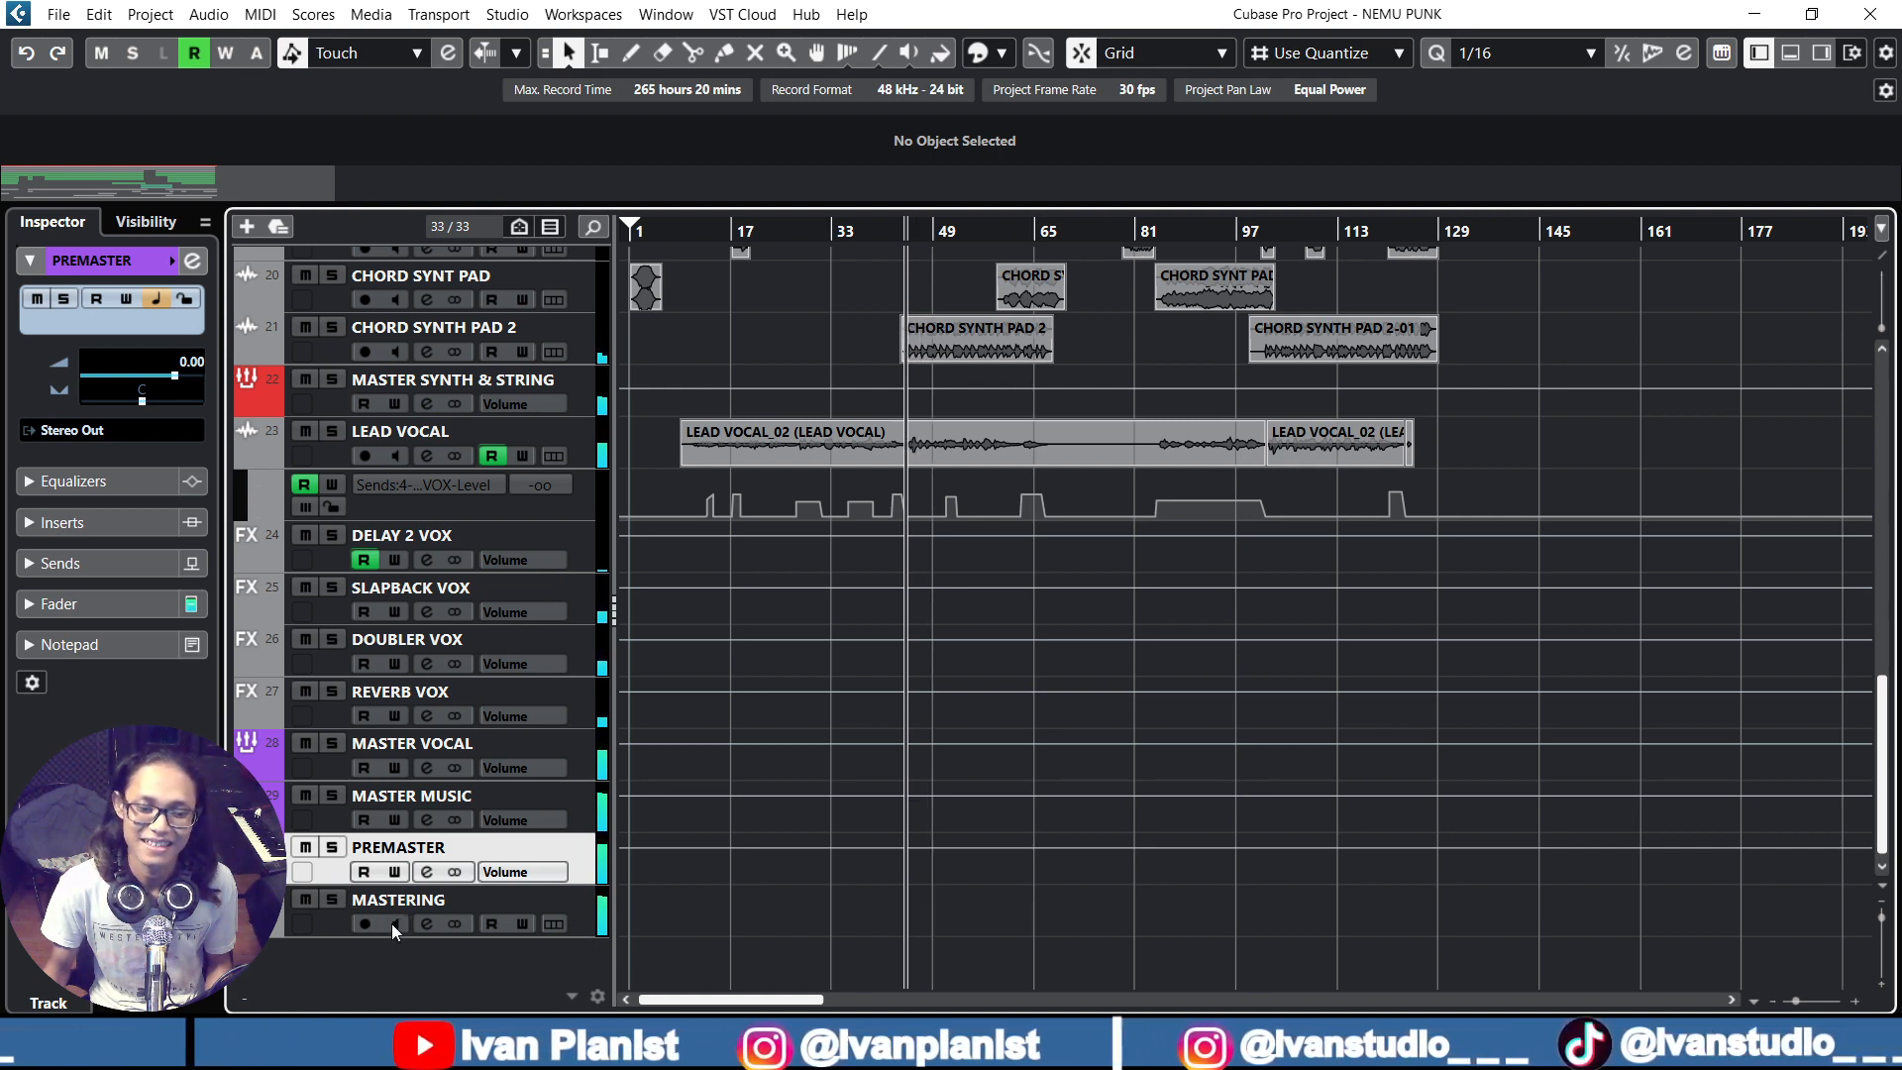
left_click(395, 924)
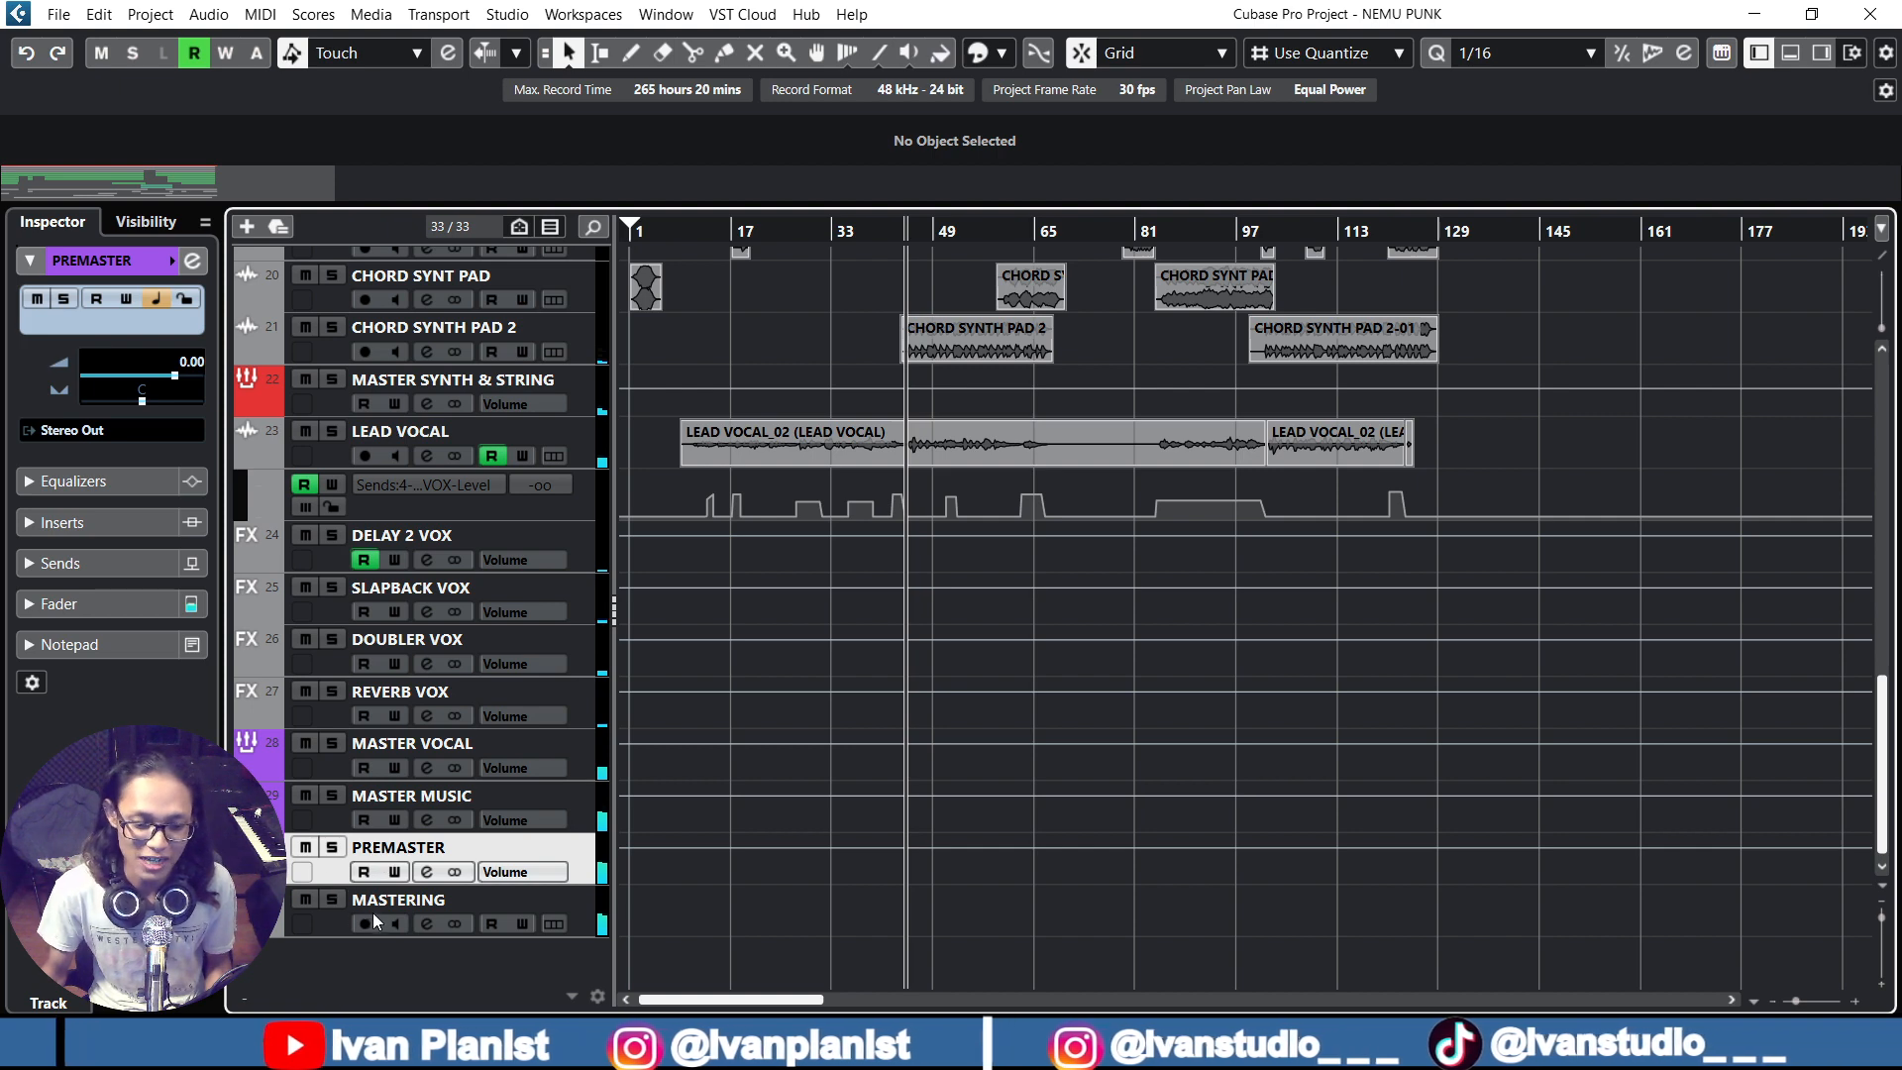
left_click(397, 925)
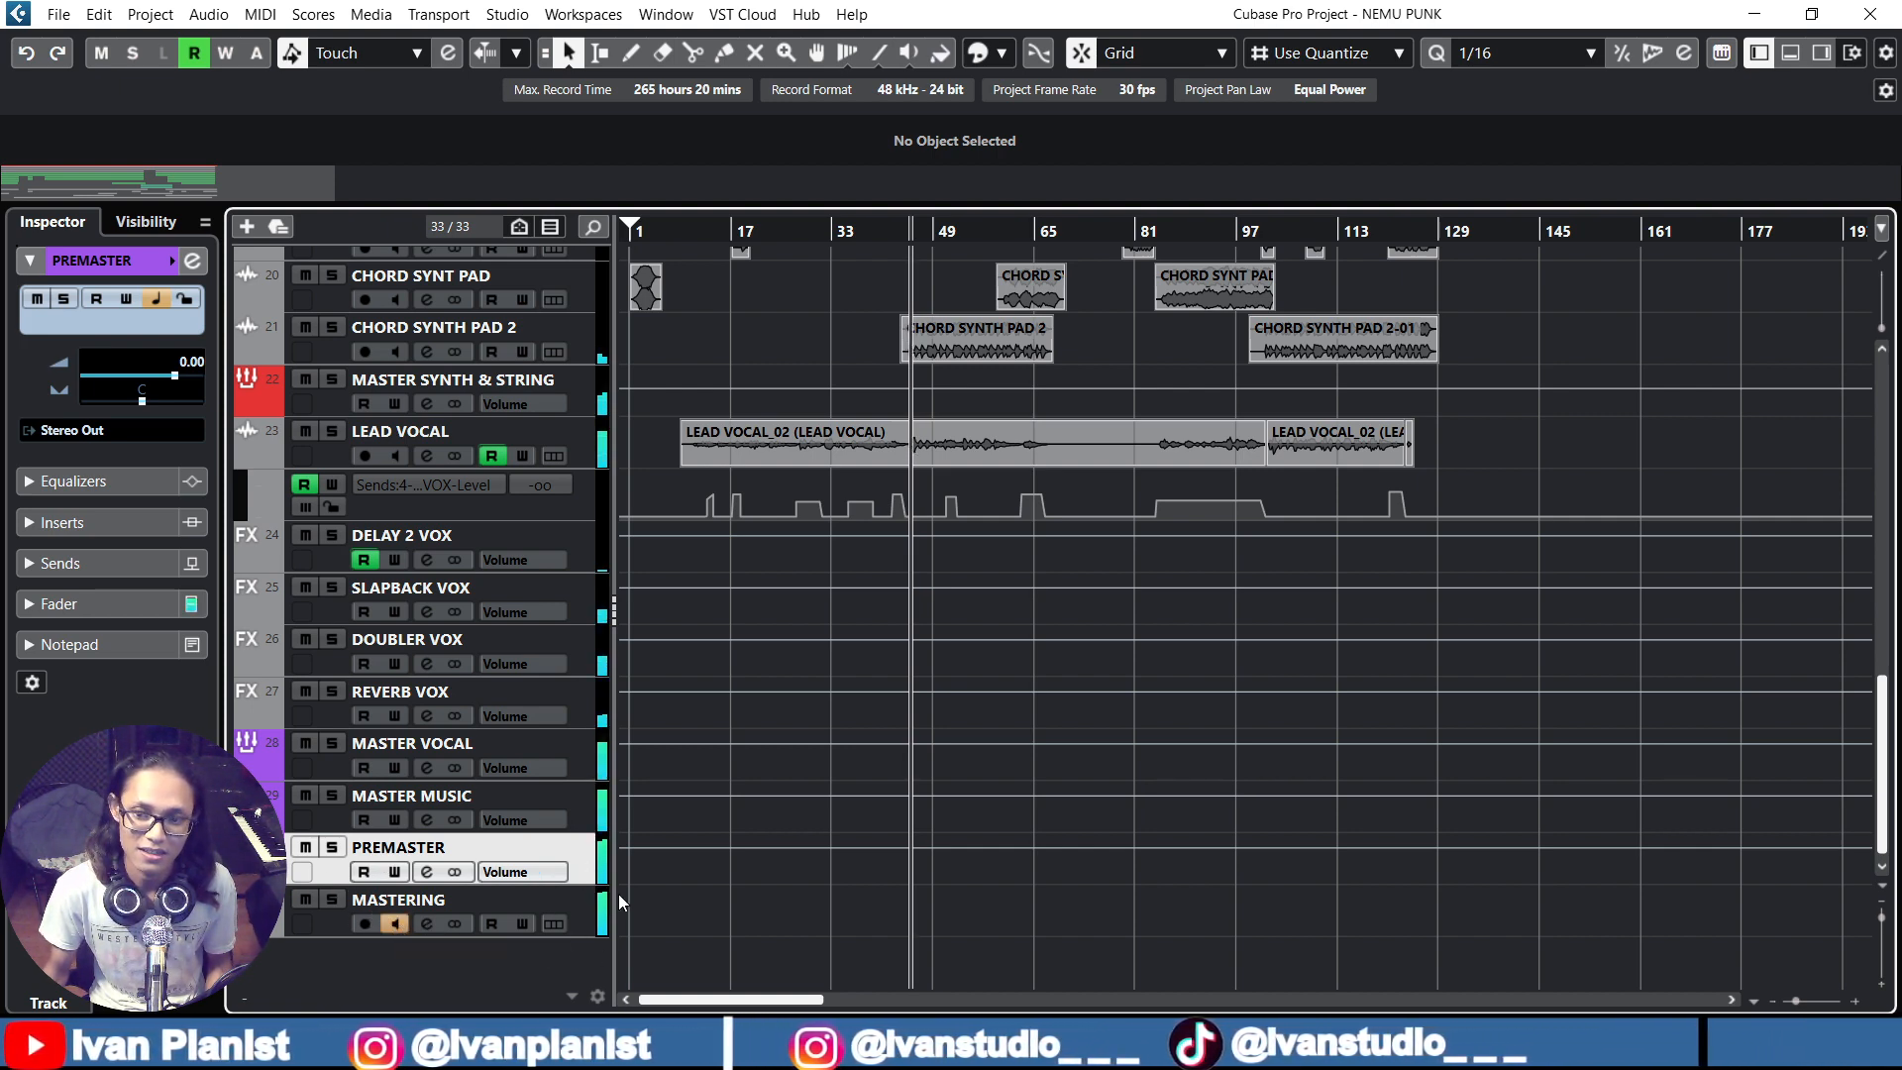
left_click(395, 925)
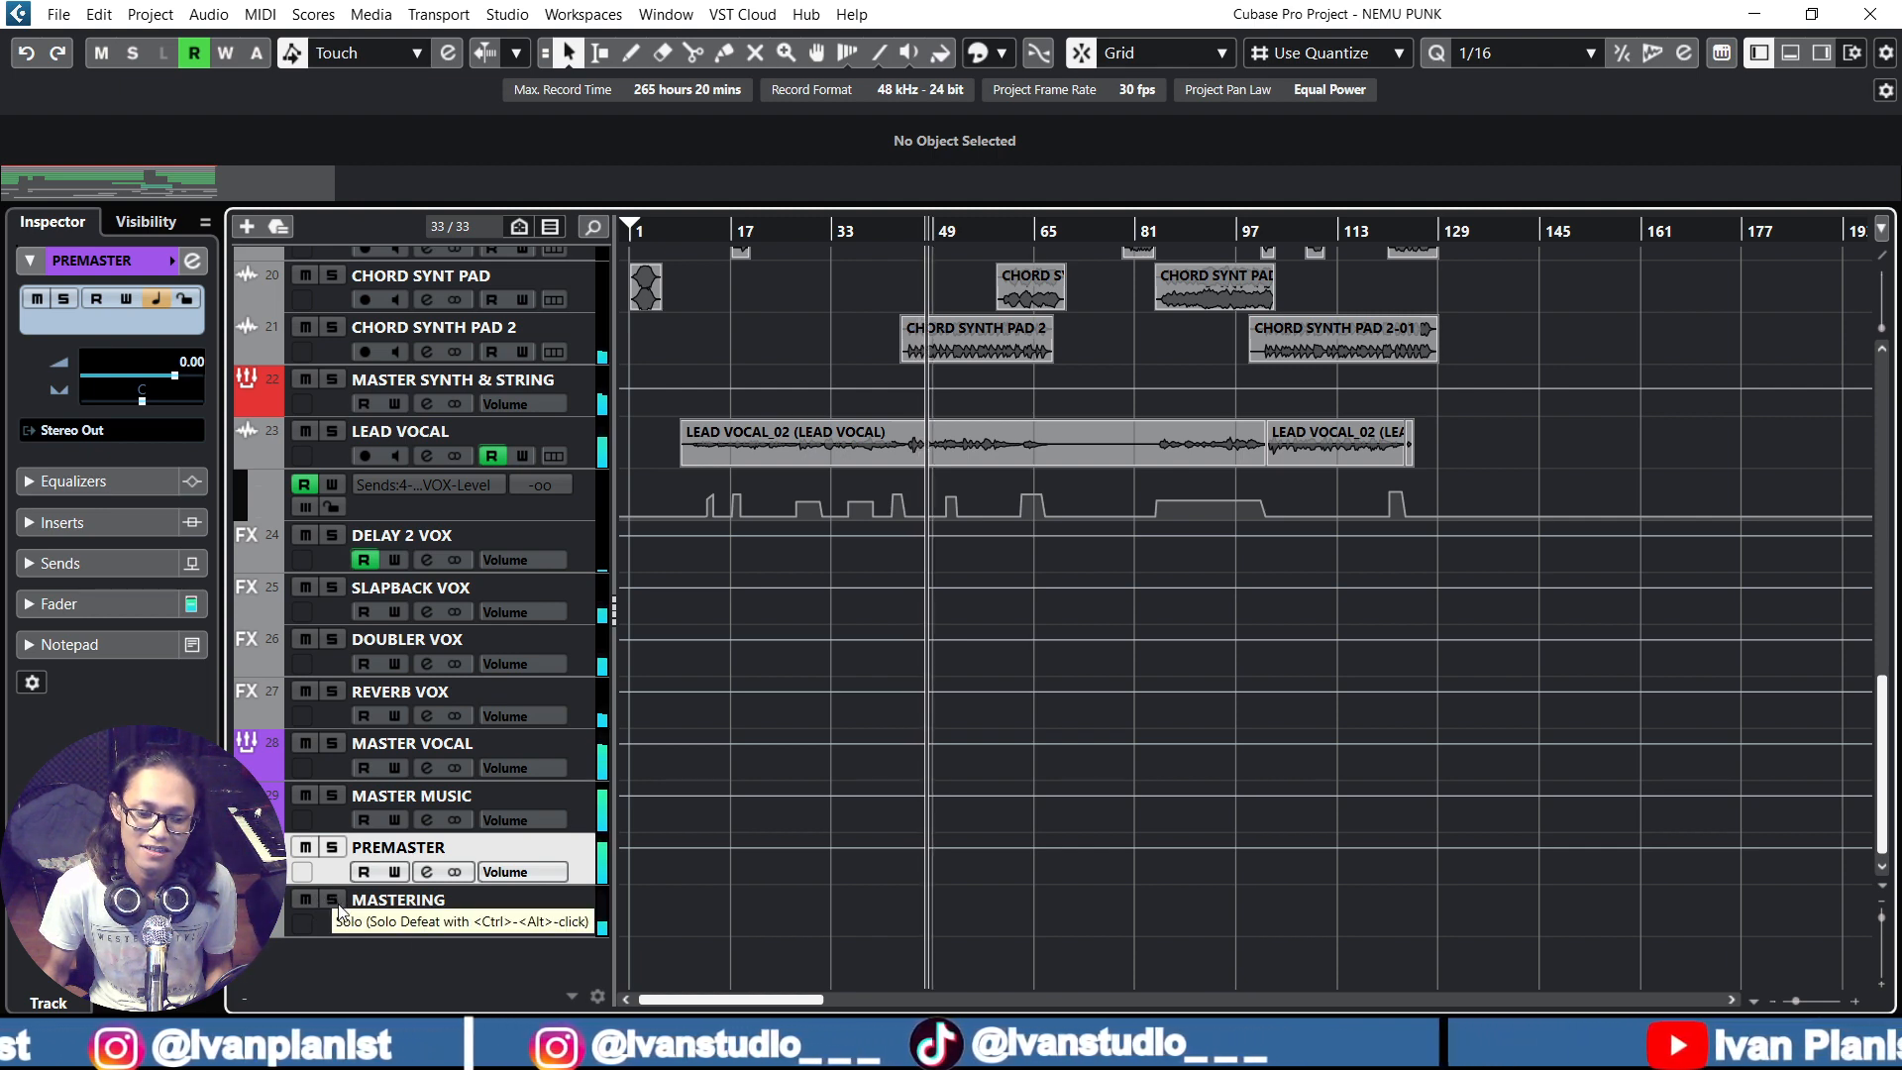
key("space")
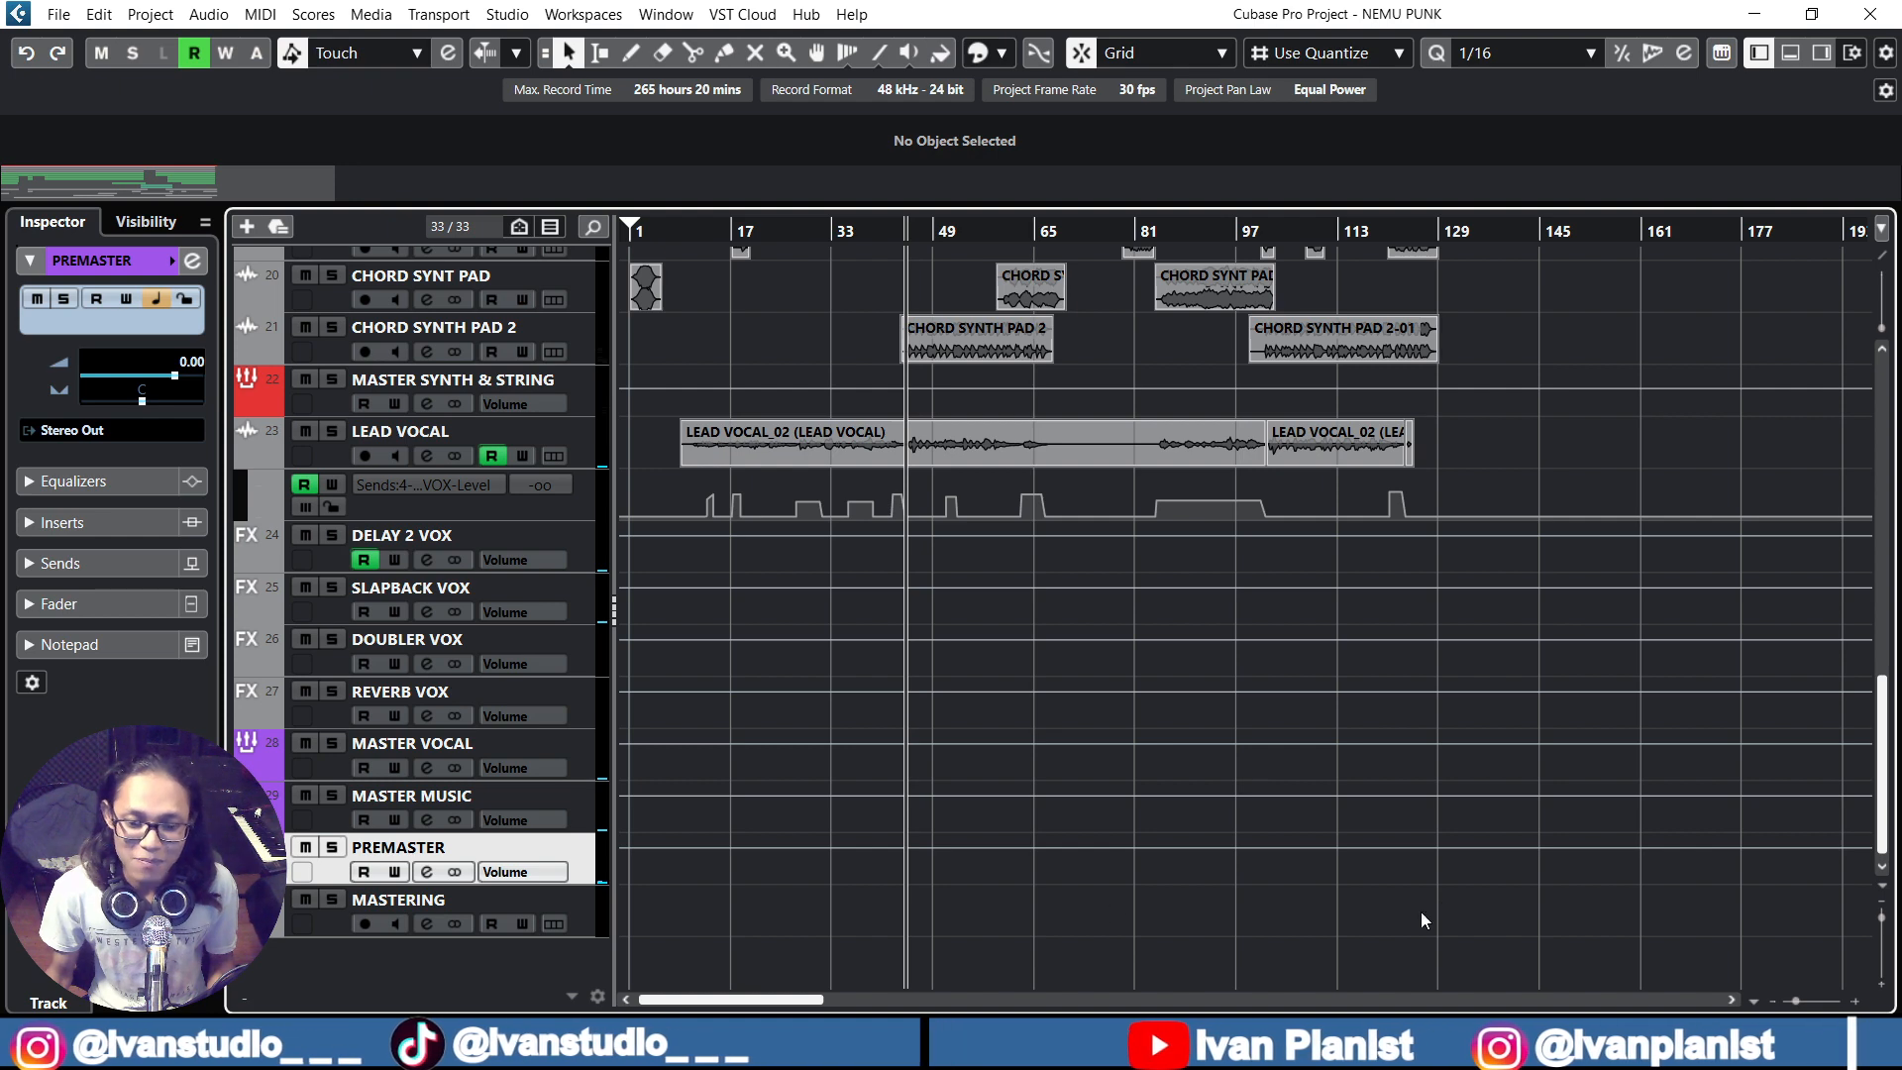
Set the playback position to about bar 67 on the project timeline
scroll(1229, 778, "up", 2)
scroll(872, 406, "left", 2)
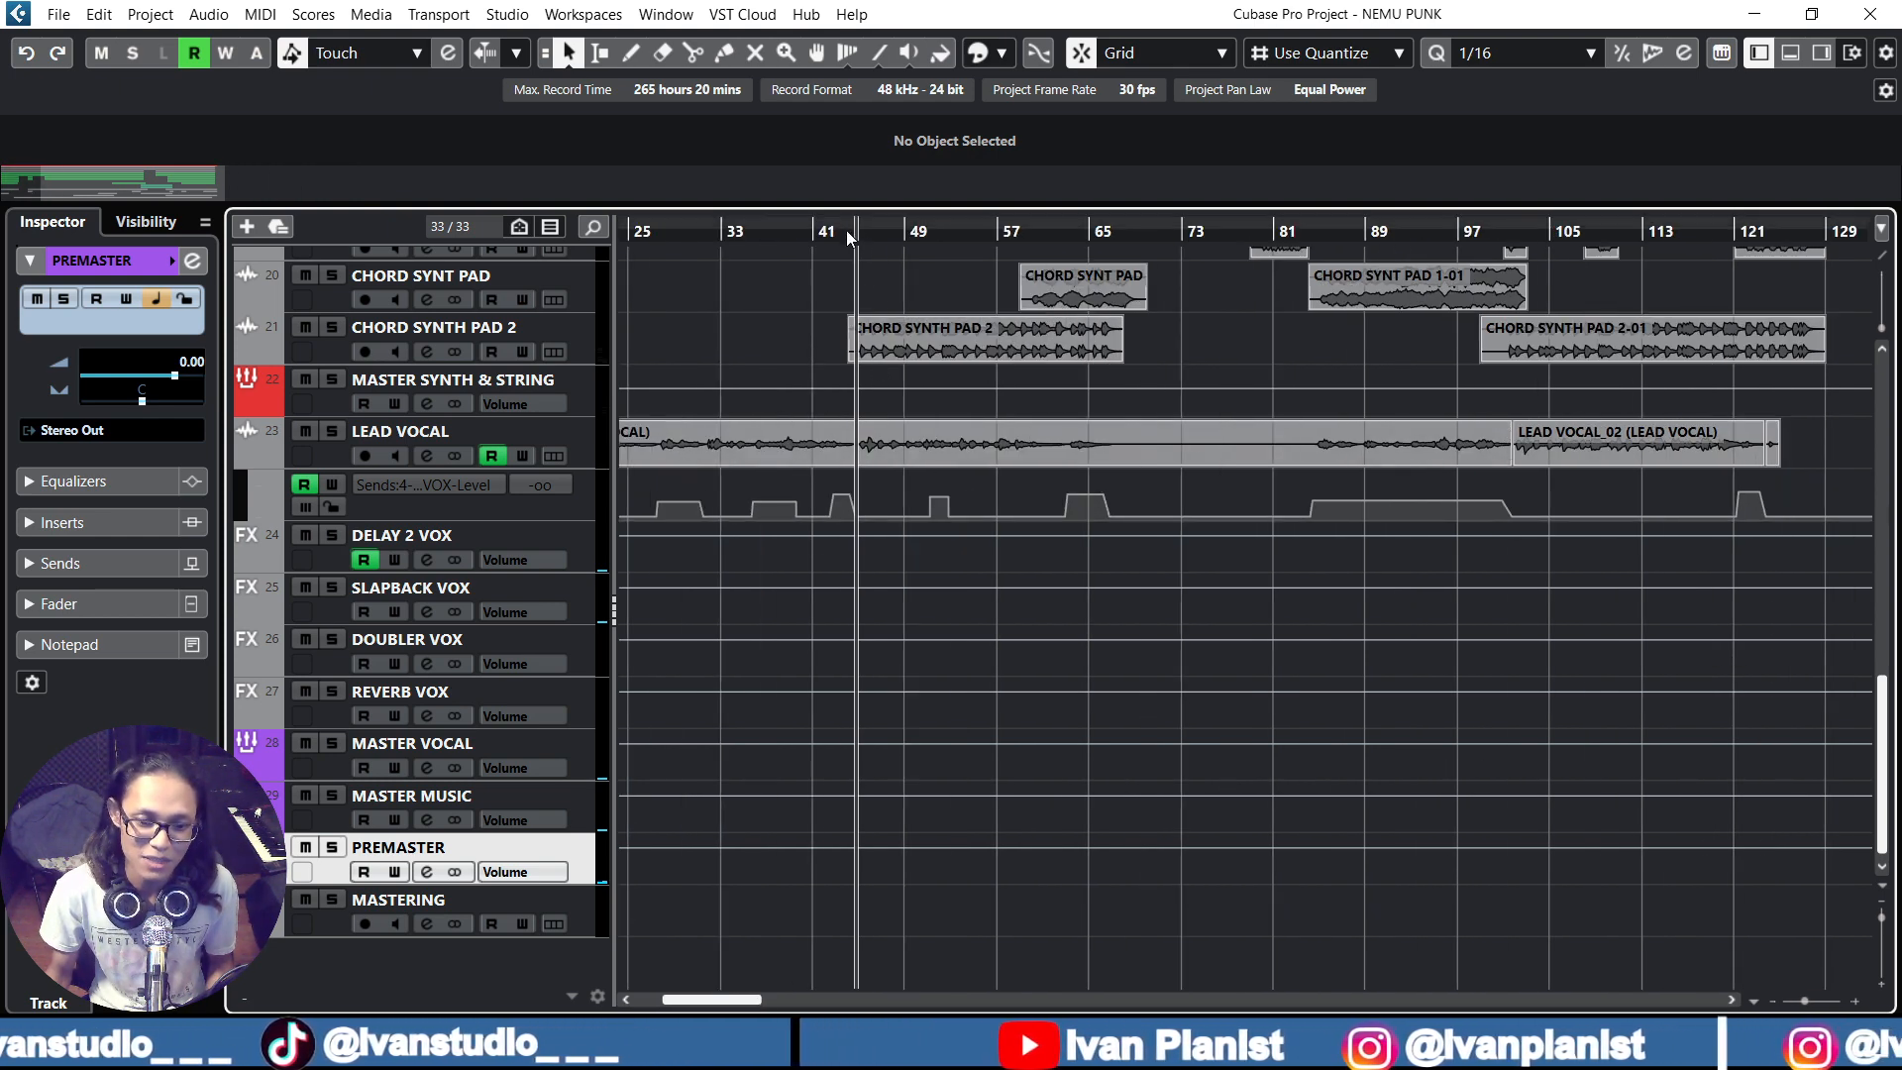
scroll(1062, 297, "up", 5)
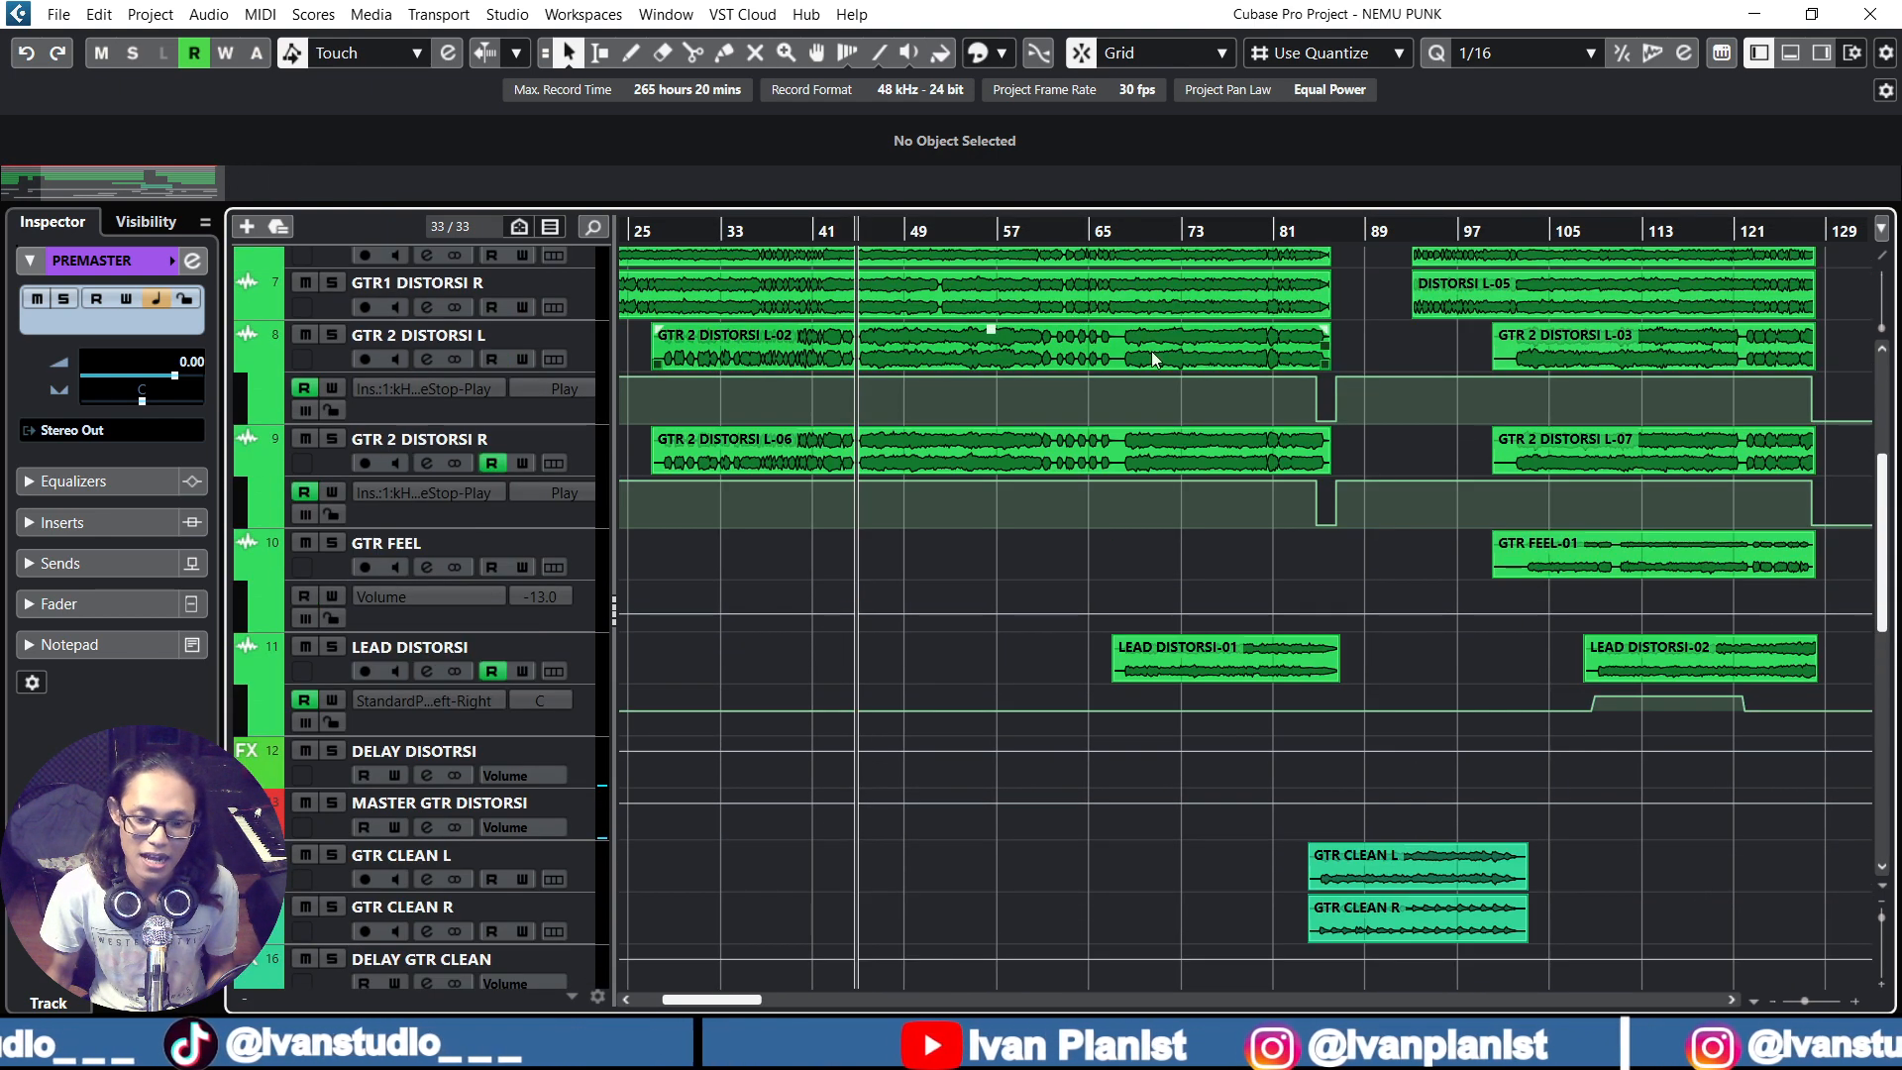
left_click(1115, 237)
scroll(1264, 740, "down", 5)
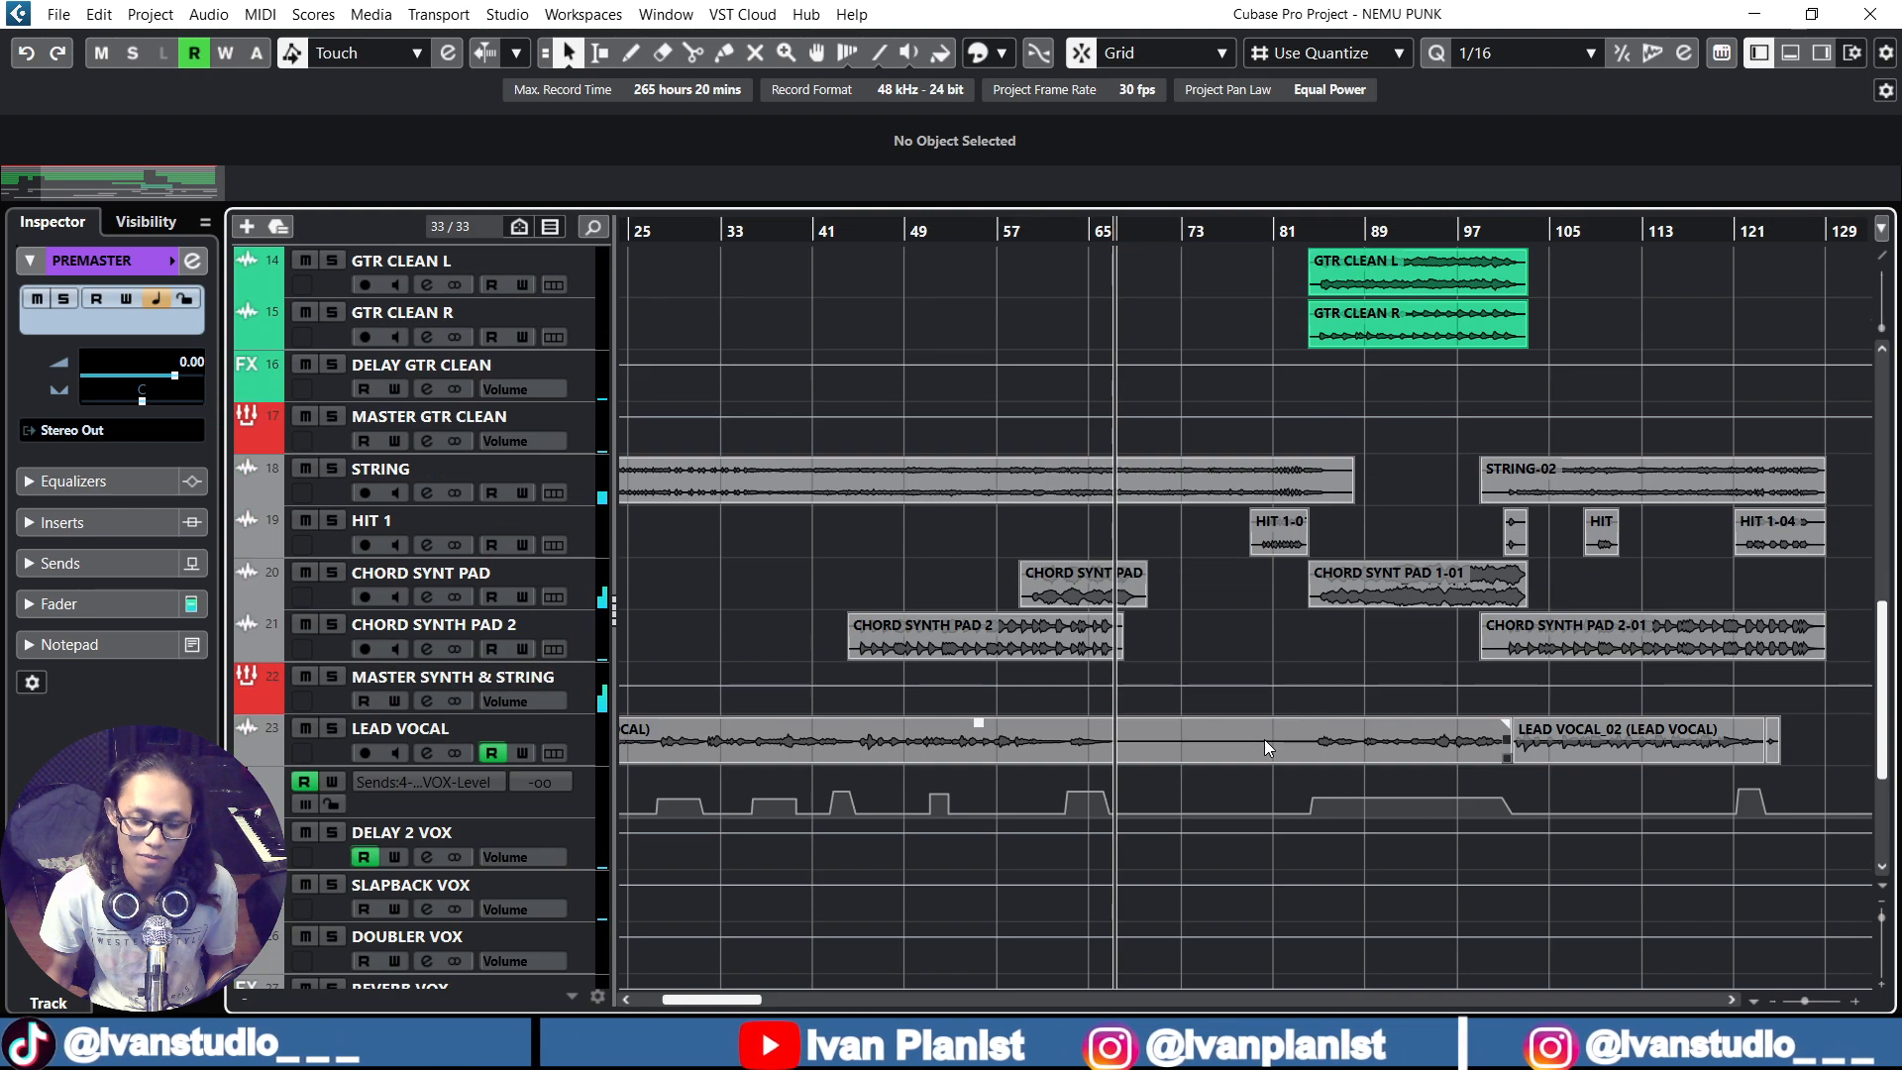
scroll(1193, 645, "up", 2)
scroll(1193, 645, "down", 4)
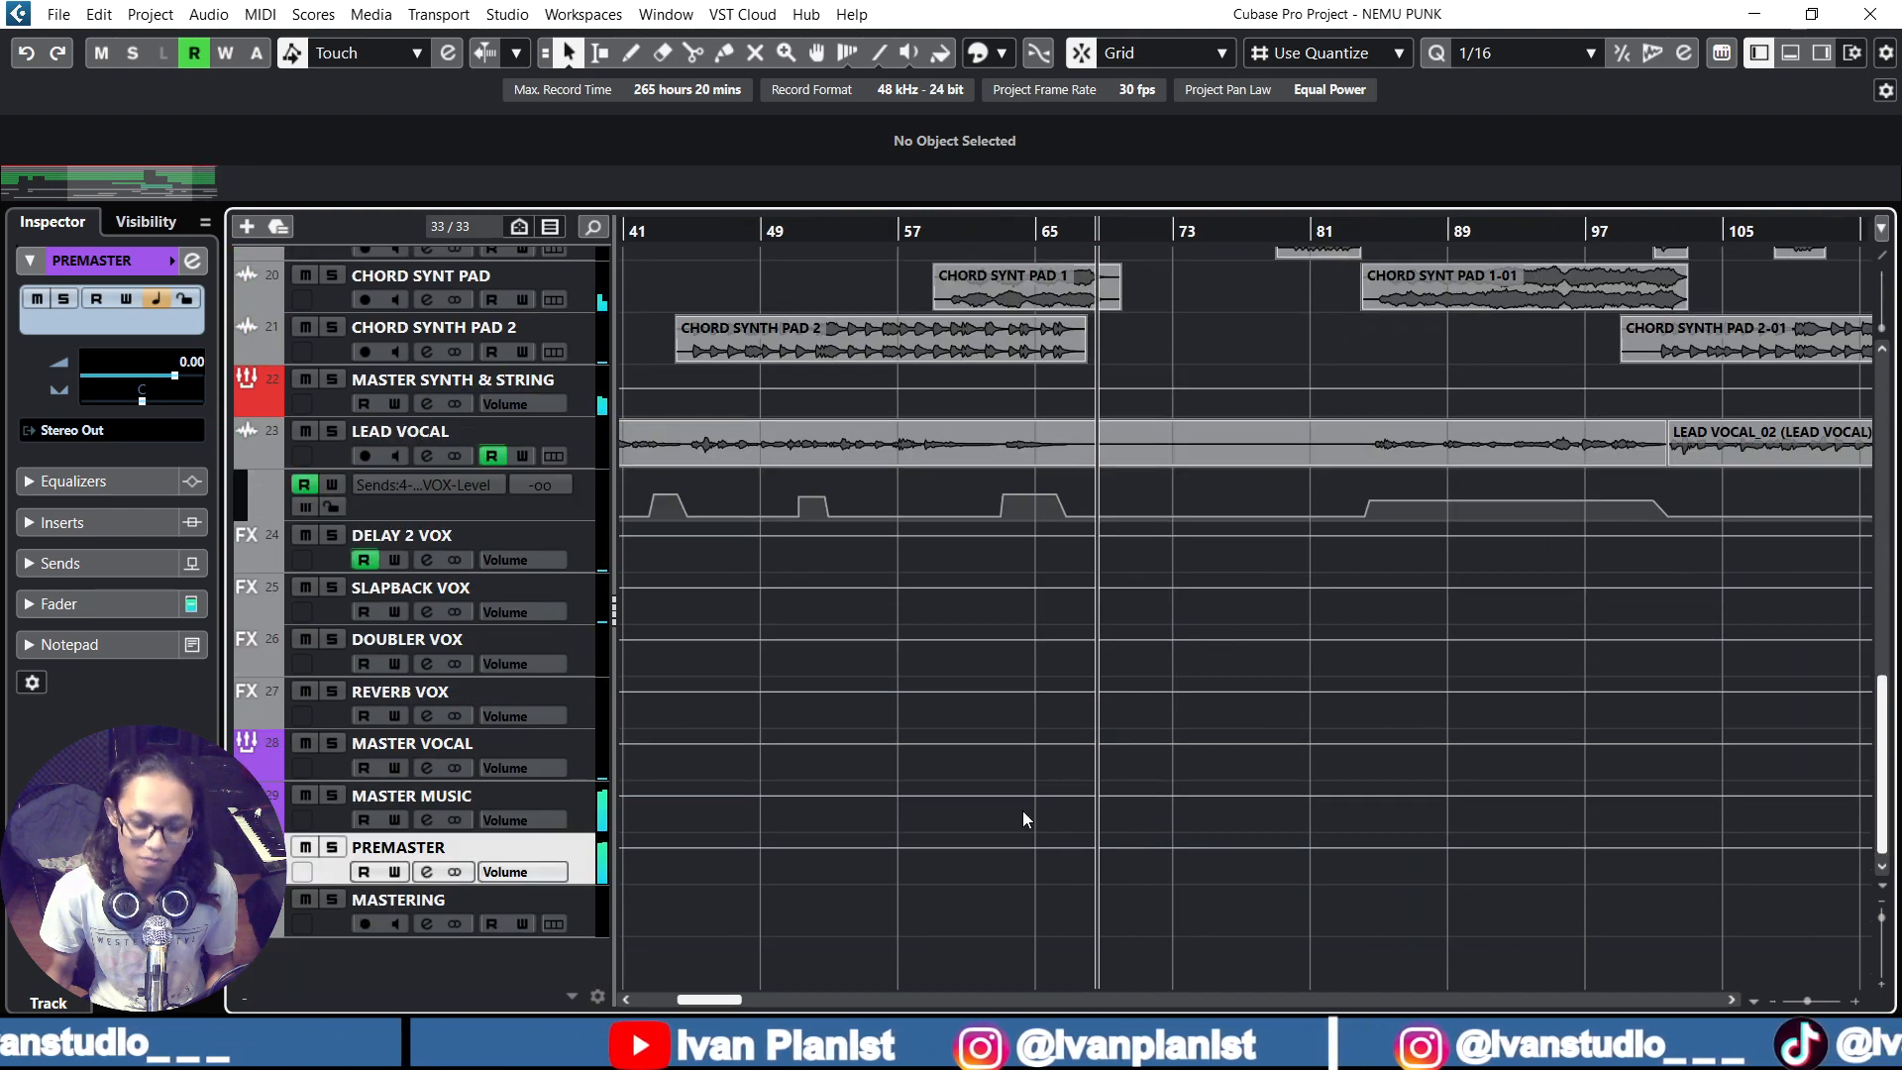
Record the PREMASTER output onto the MASTERING track from about bar 67 to bar 93, then stop
left_click(329, 920)
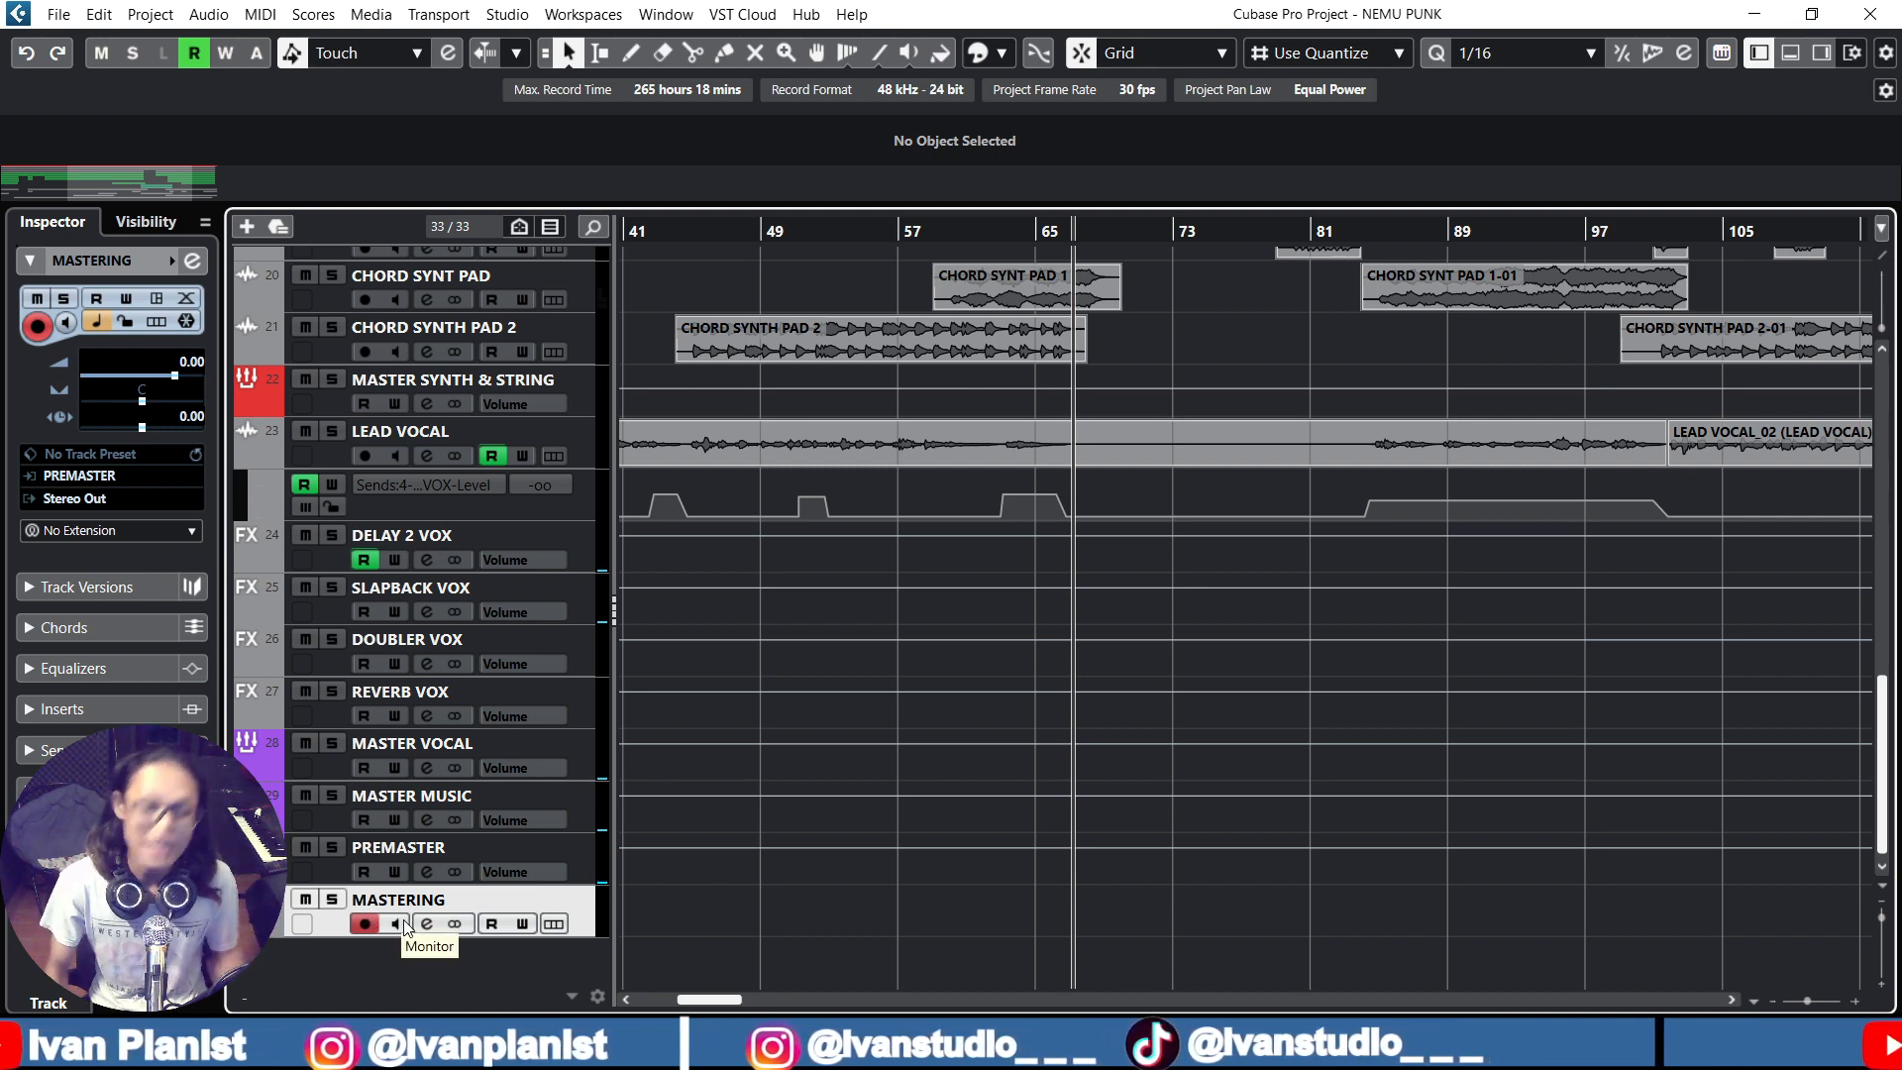
key("KP_Multiply")
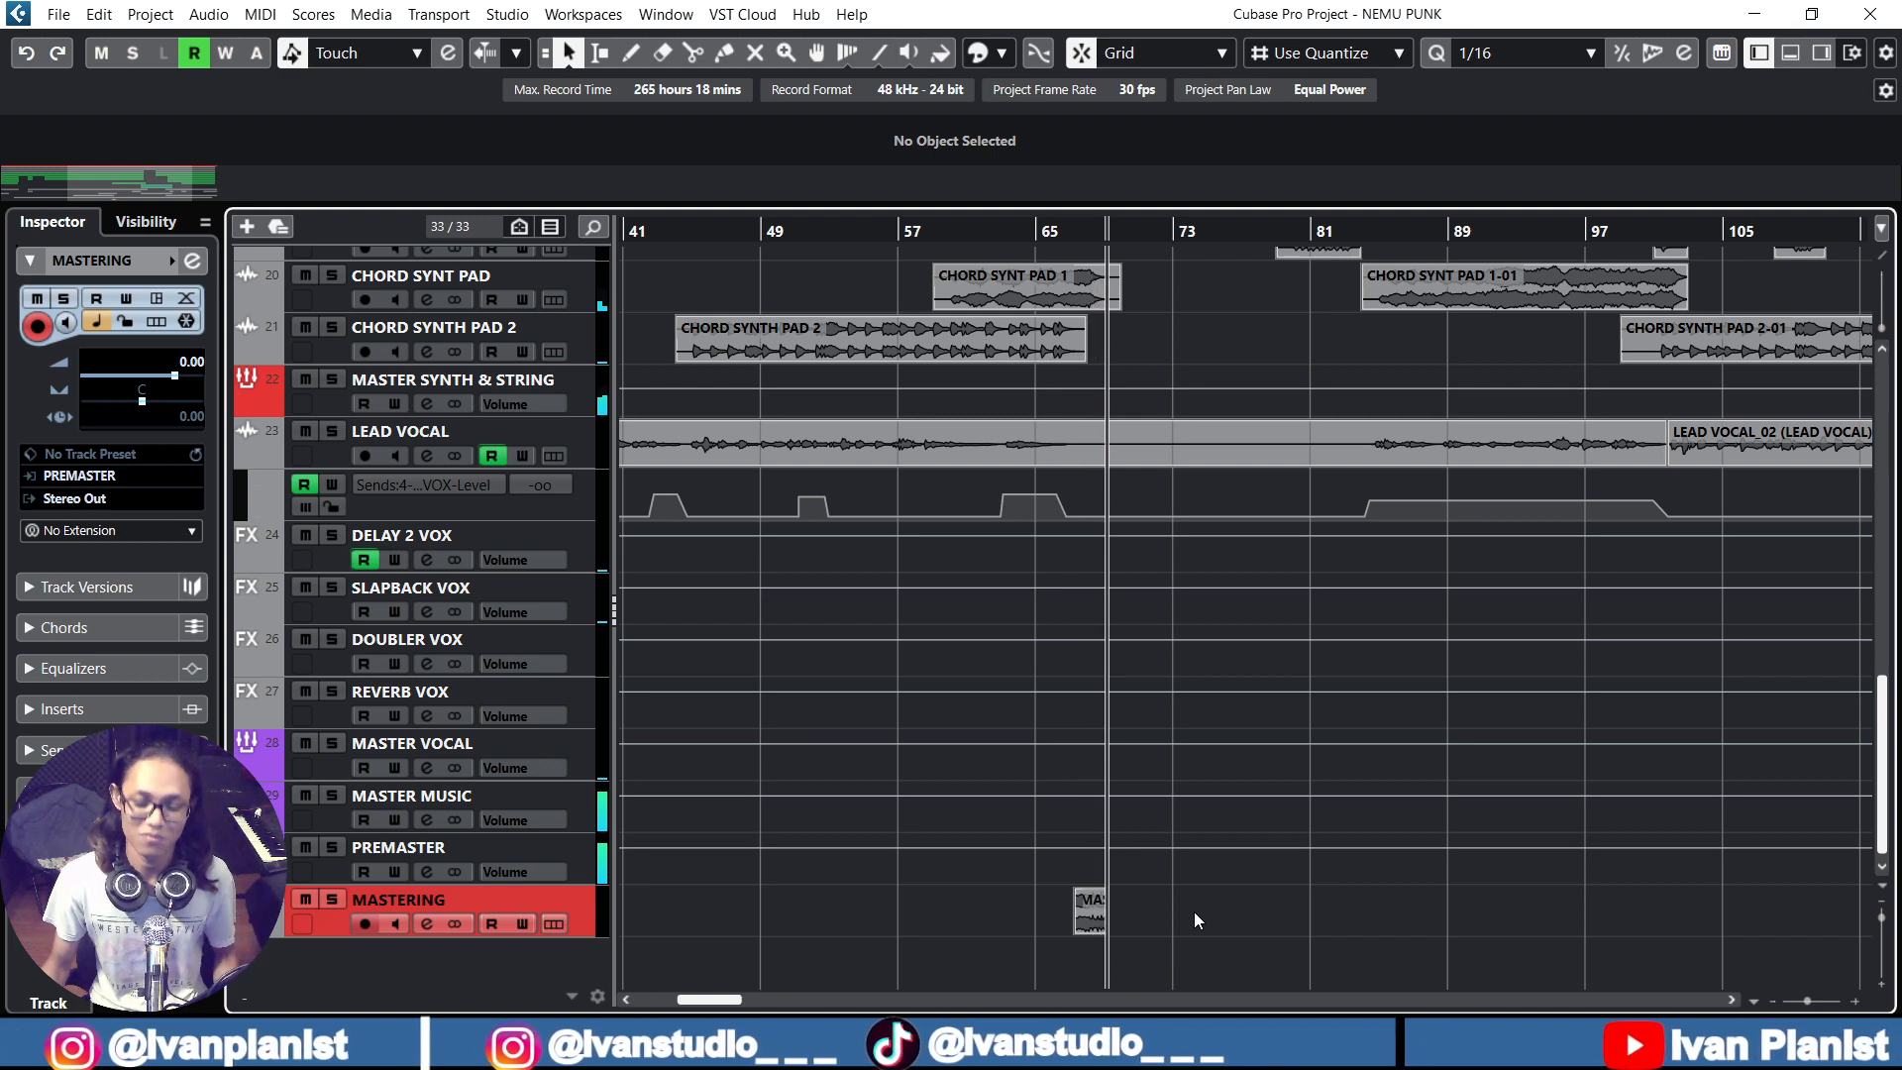
key("h")
key("h")
key("h")
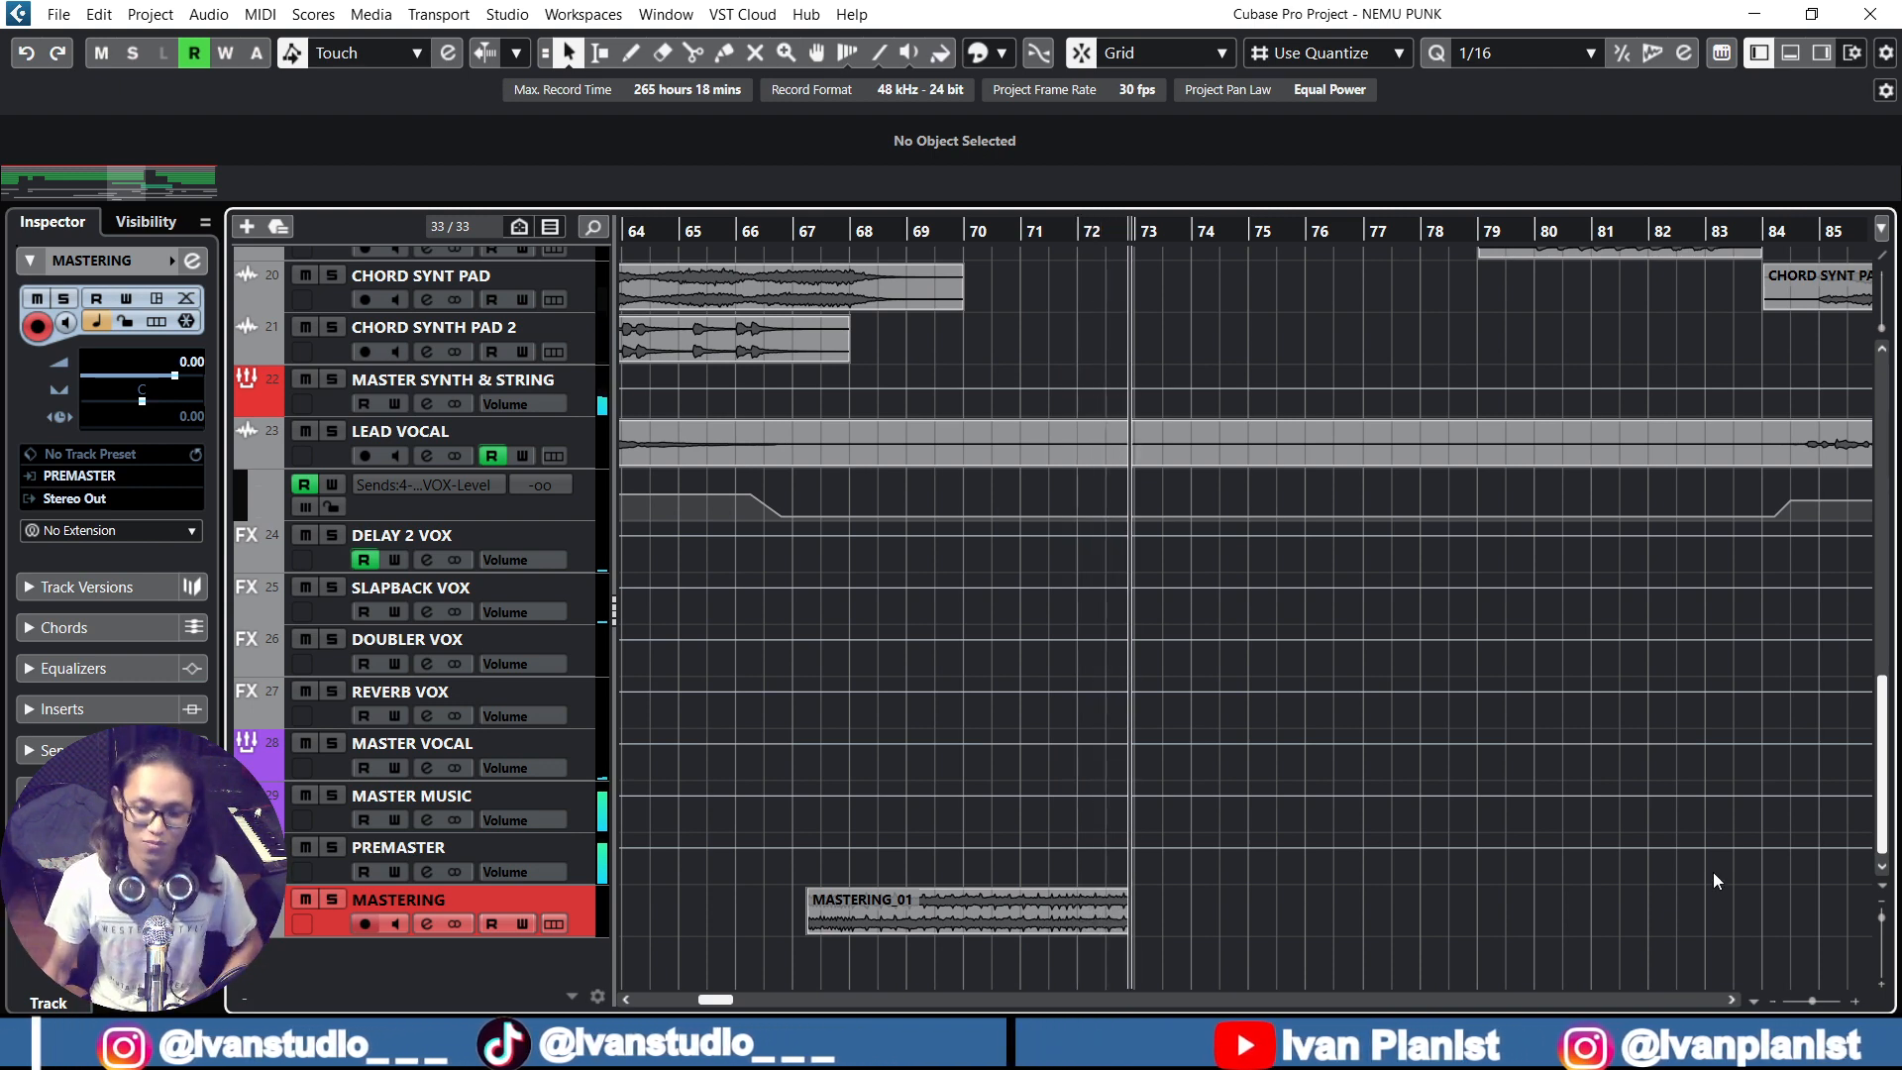
left_click(1880, 922)
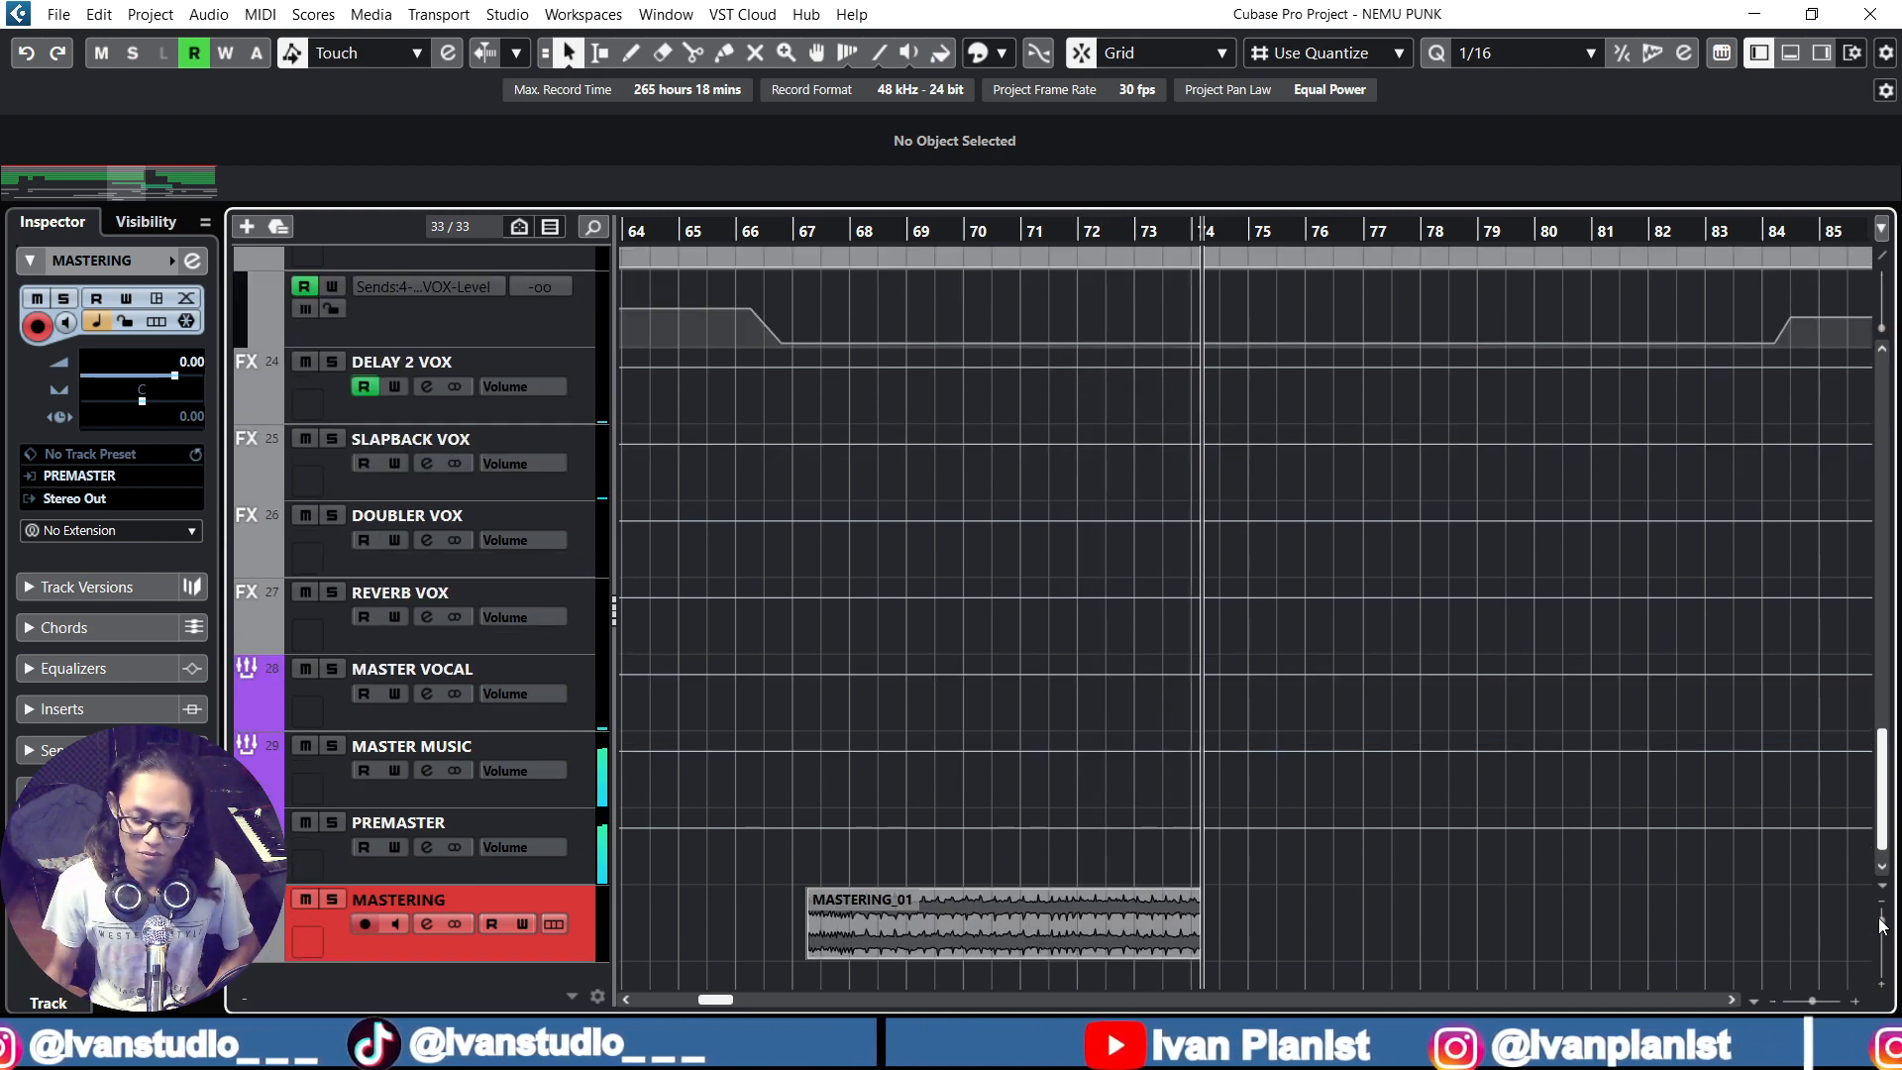
scroll(1823, 939, "down", 1)
left_click_drag(1813, 1000, 1808, 1000)
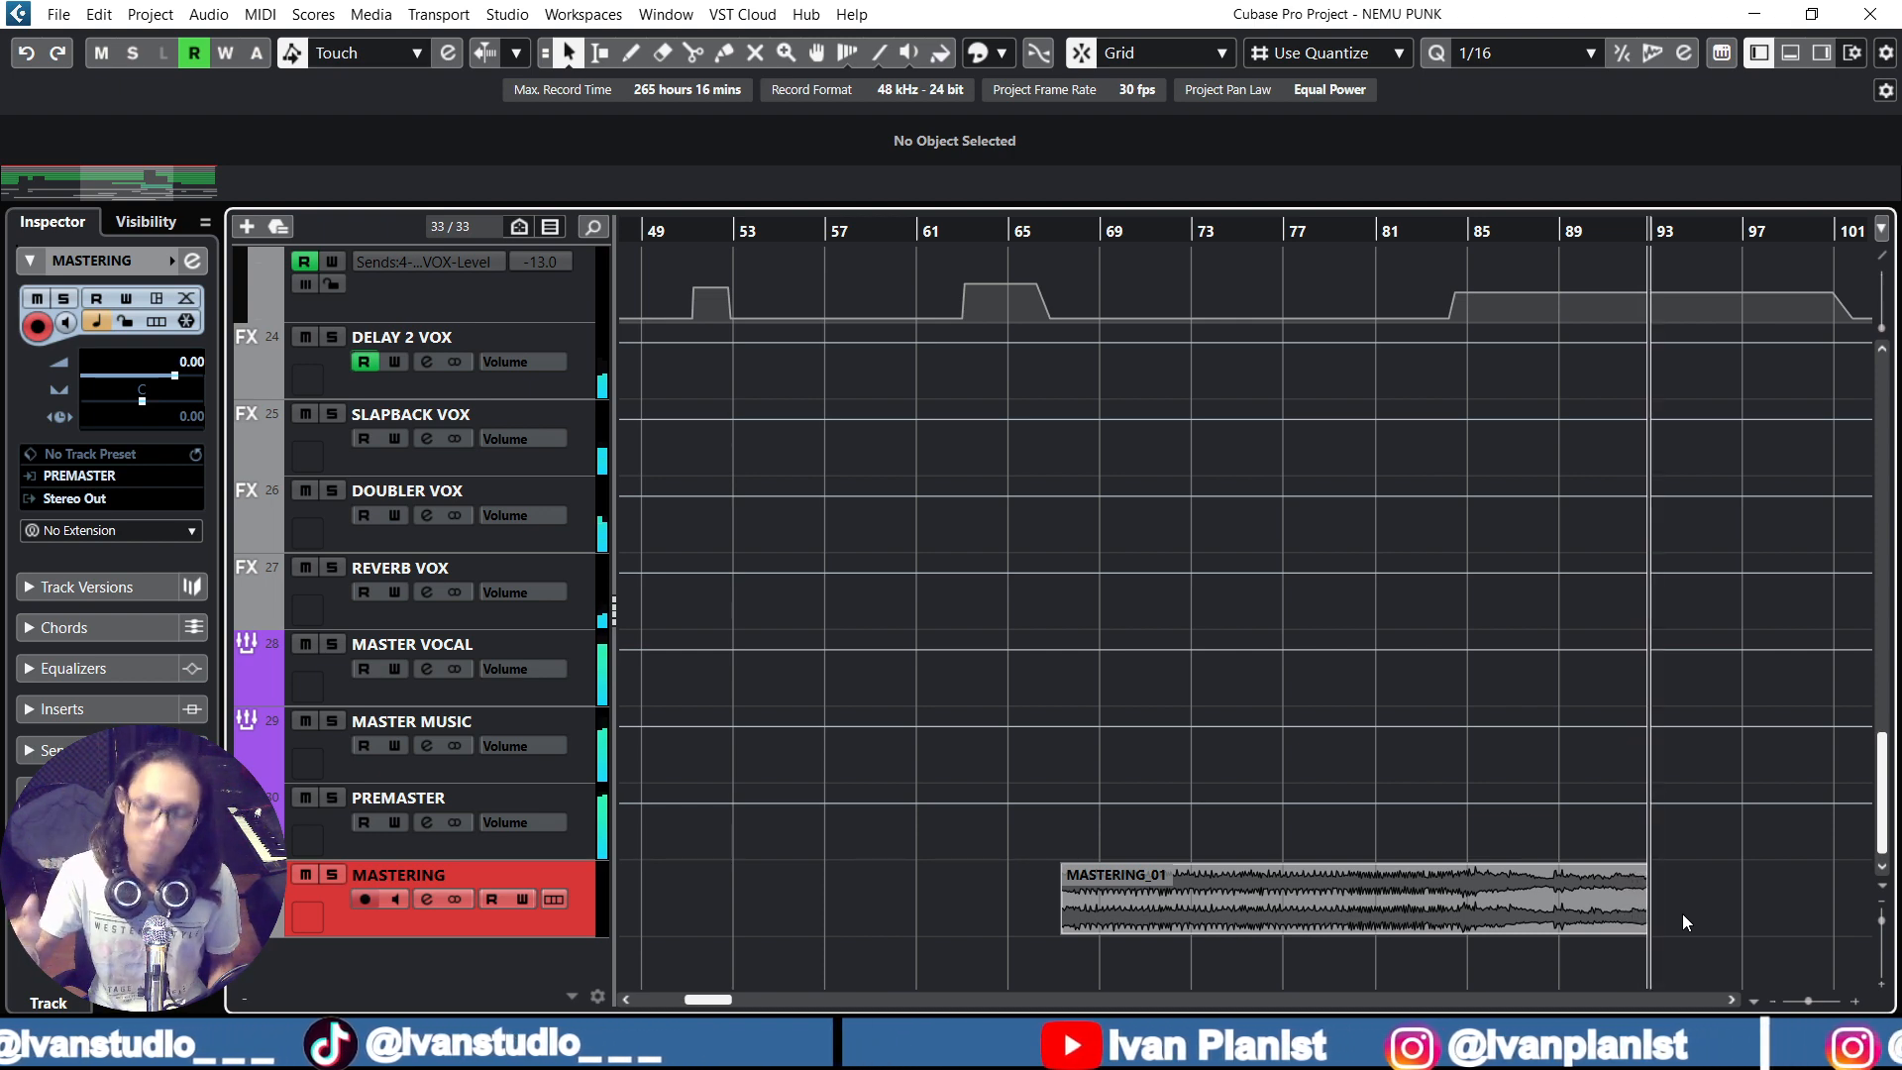
key("space")
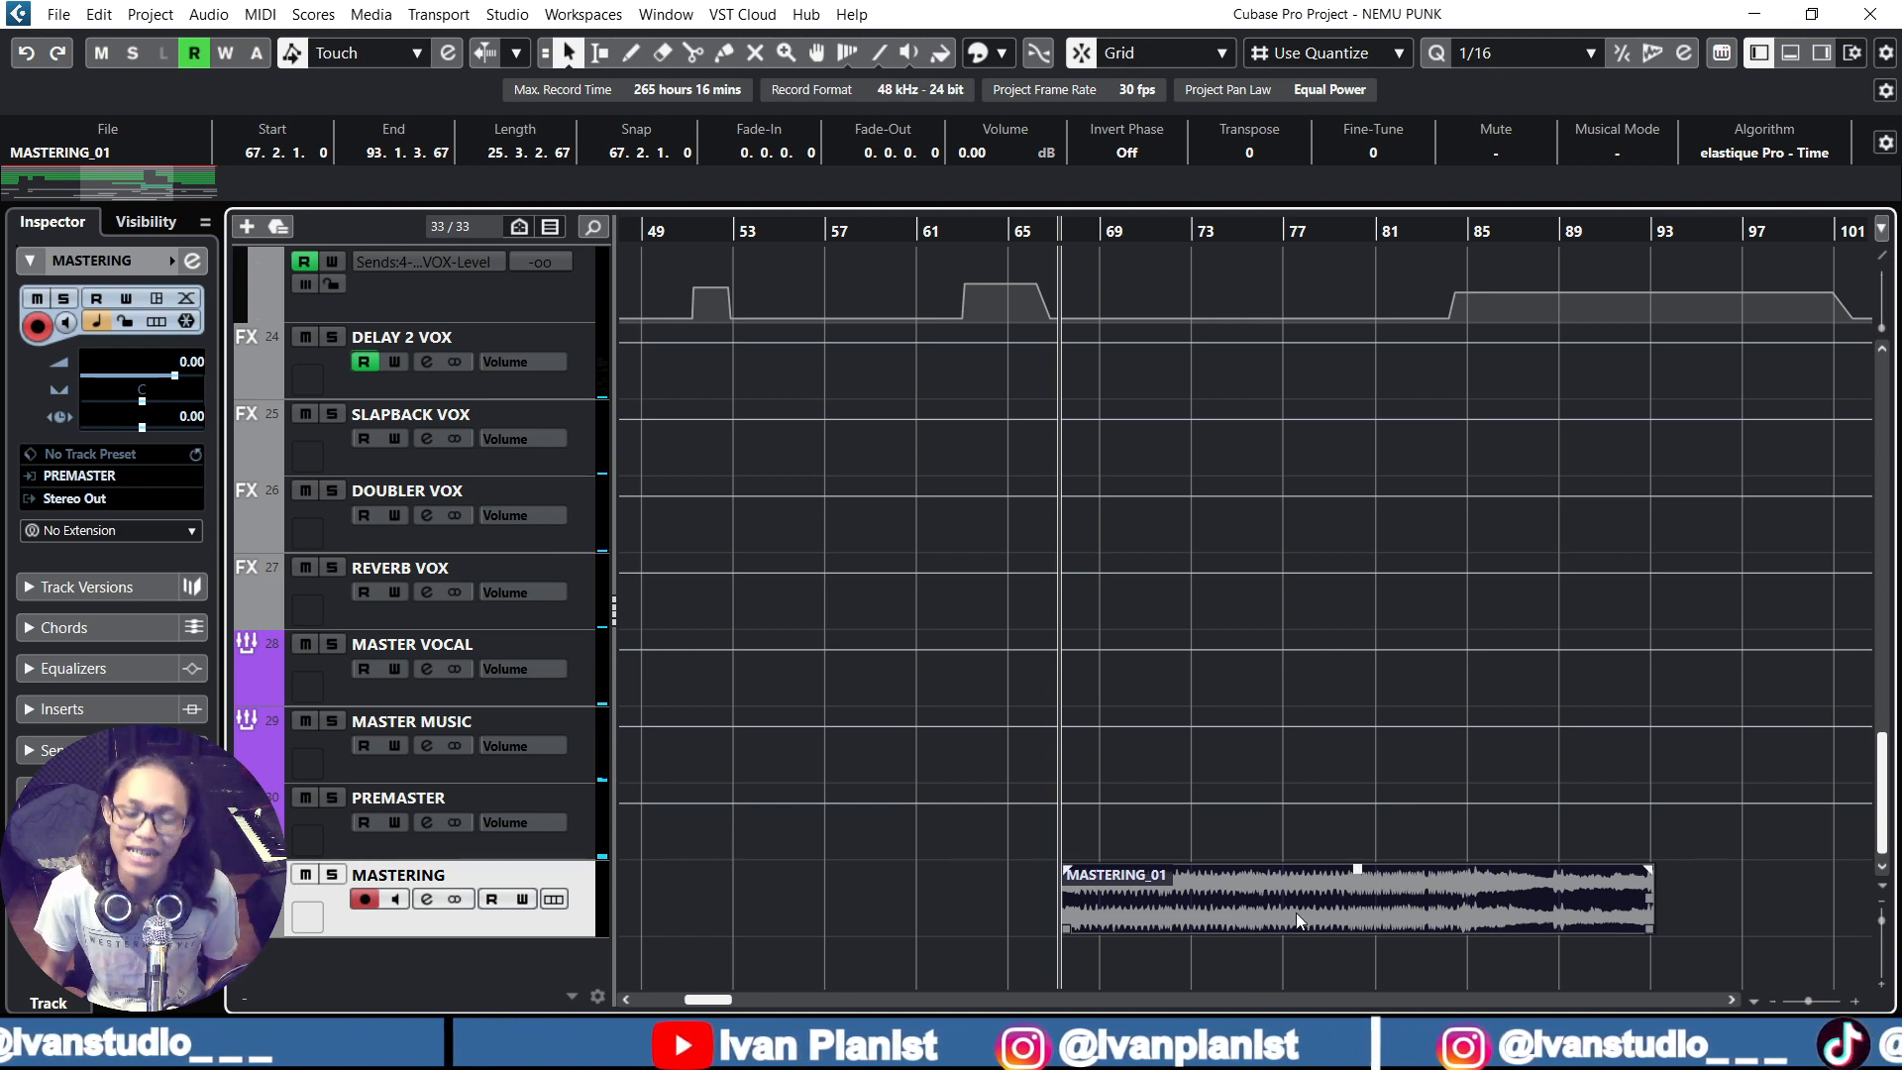
Inspect the recorded MASTERING_01 clip's waveform and compare it with the source tracks above it
left_click(1280, 892)
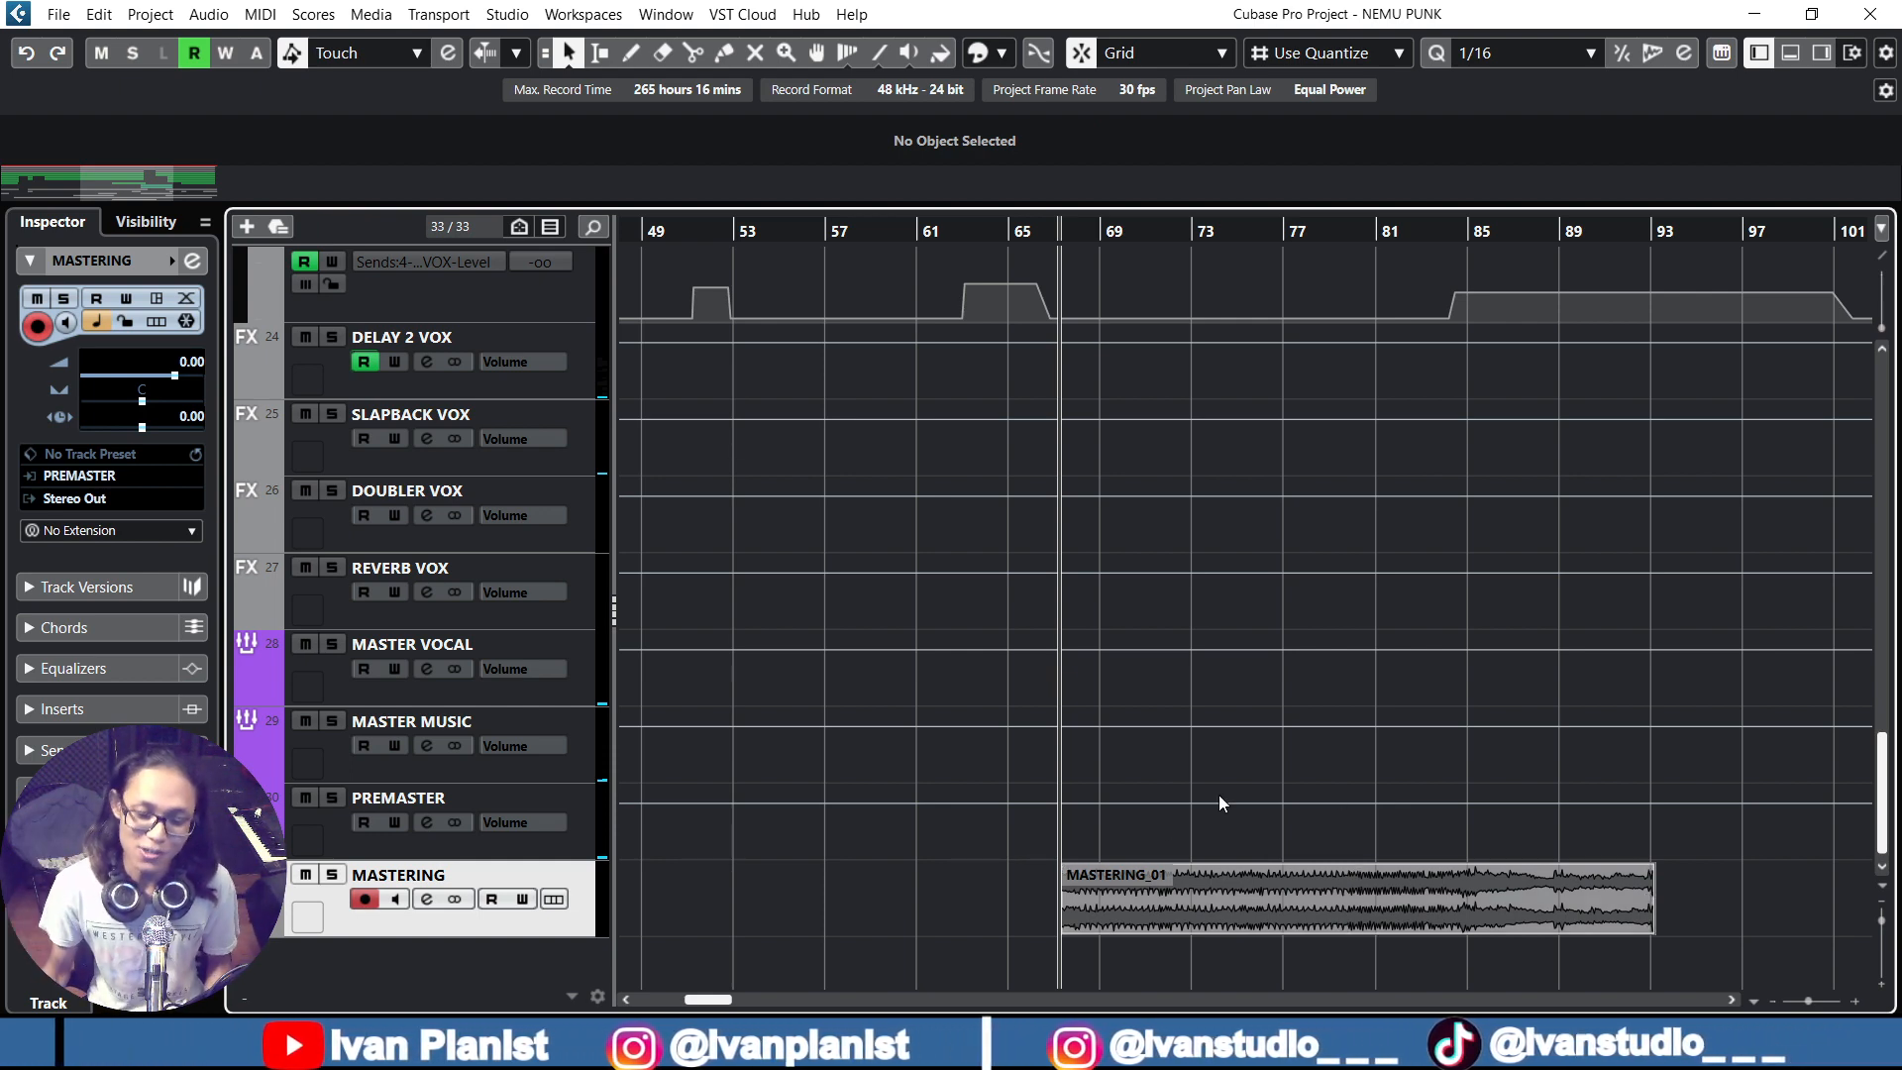
scroll(1168, 914, "up", 3)
scroll(1061, 887, "down", 5)
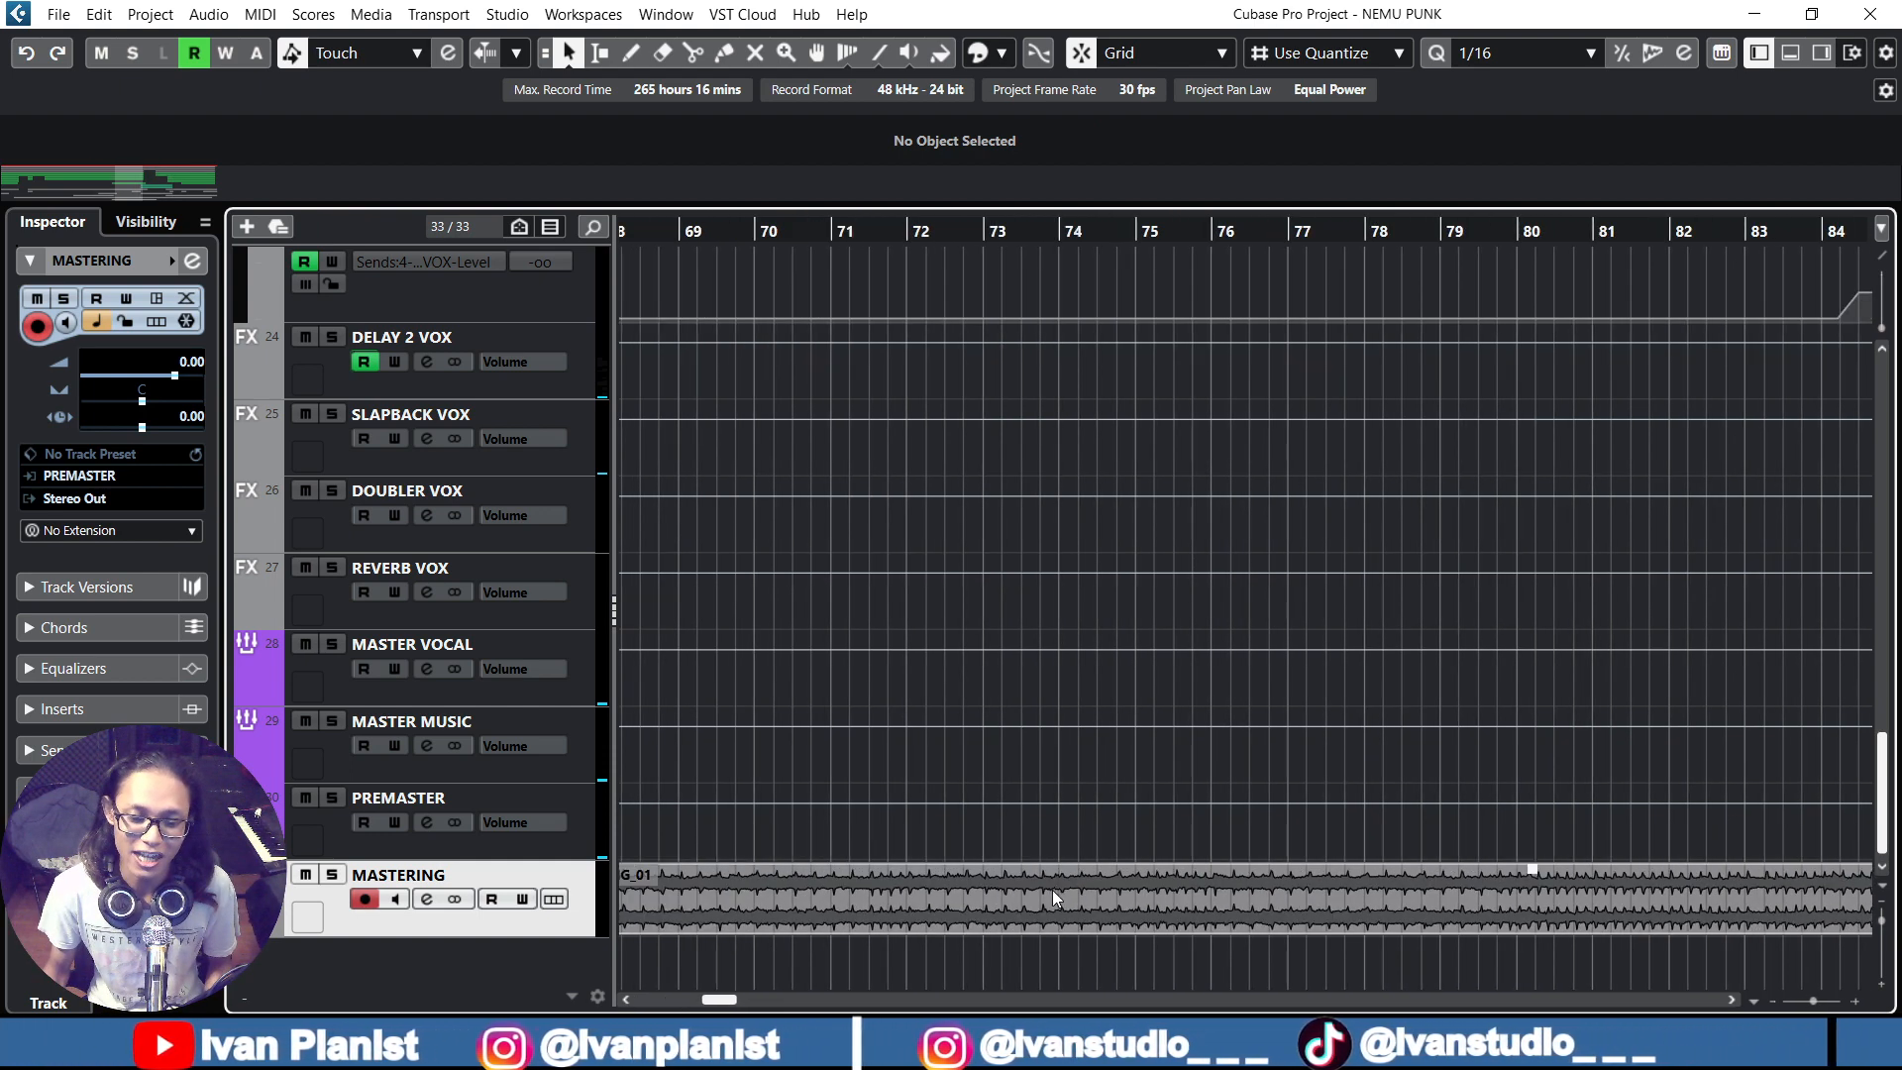
scroll(1097, 663, "up", 10)
scroll(1097, 662, "up", 6)
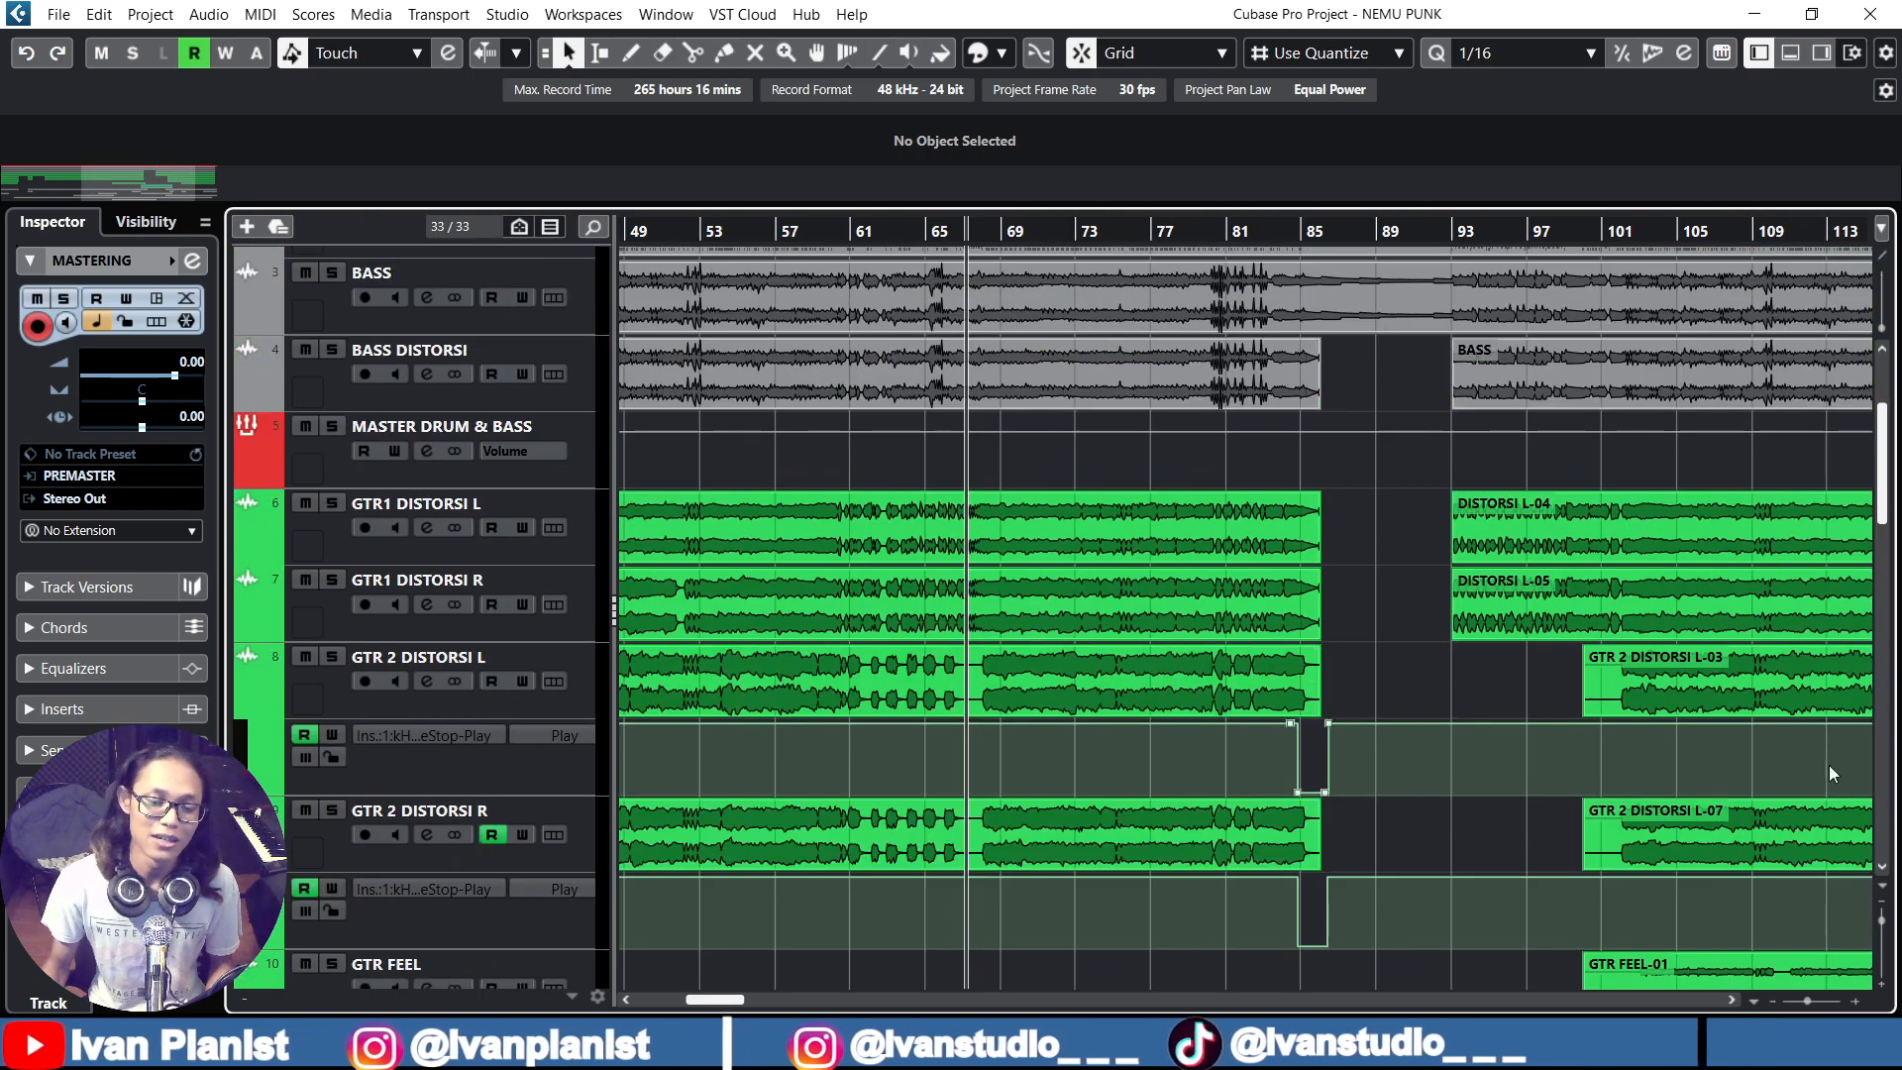
left_click_drag(1881, 921, 1882, 934)
scroll(1753, 839, "down", 2)
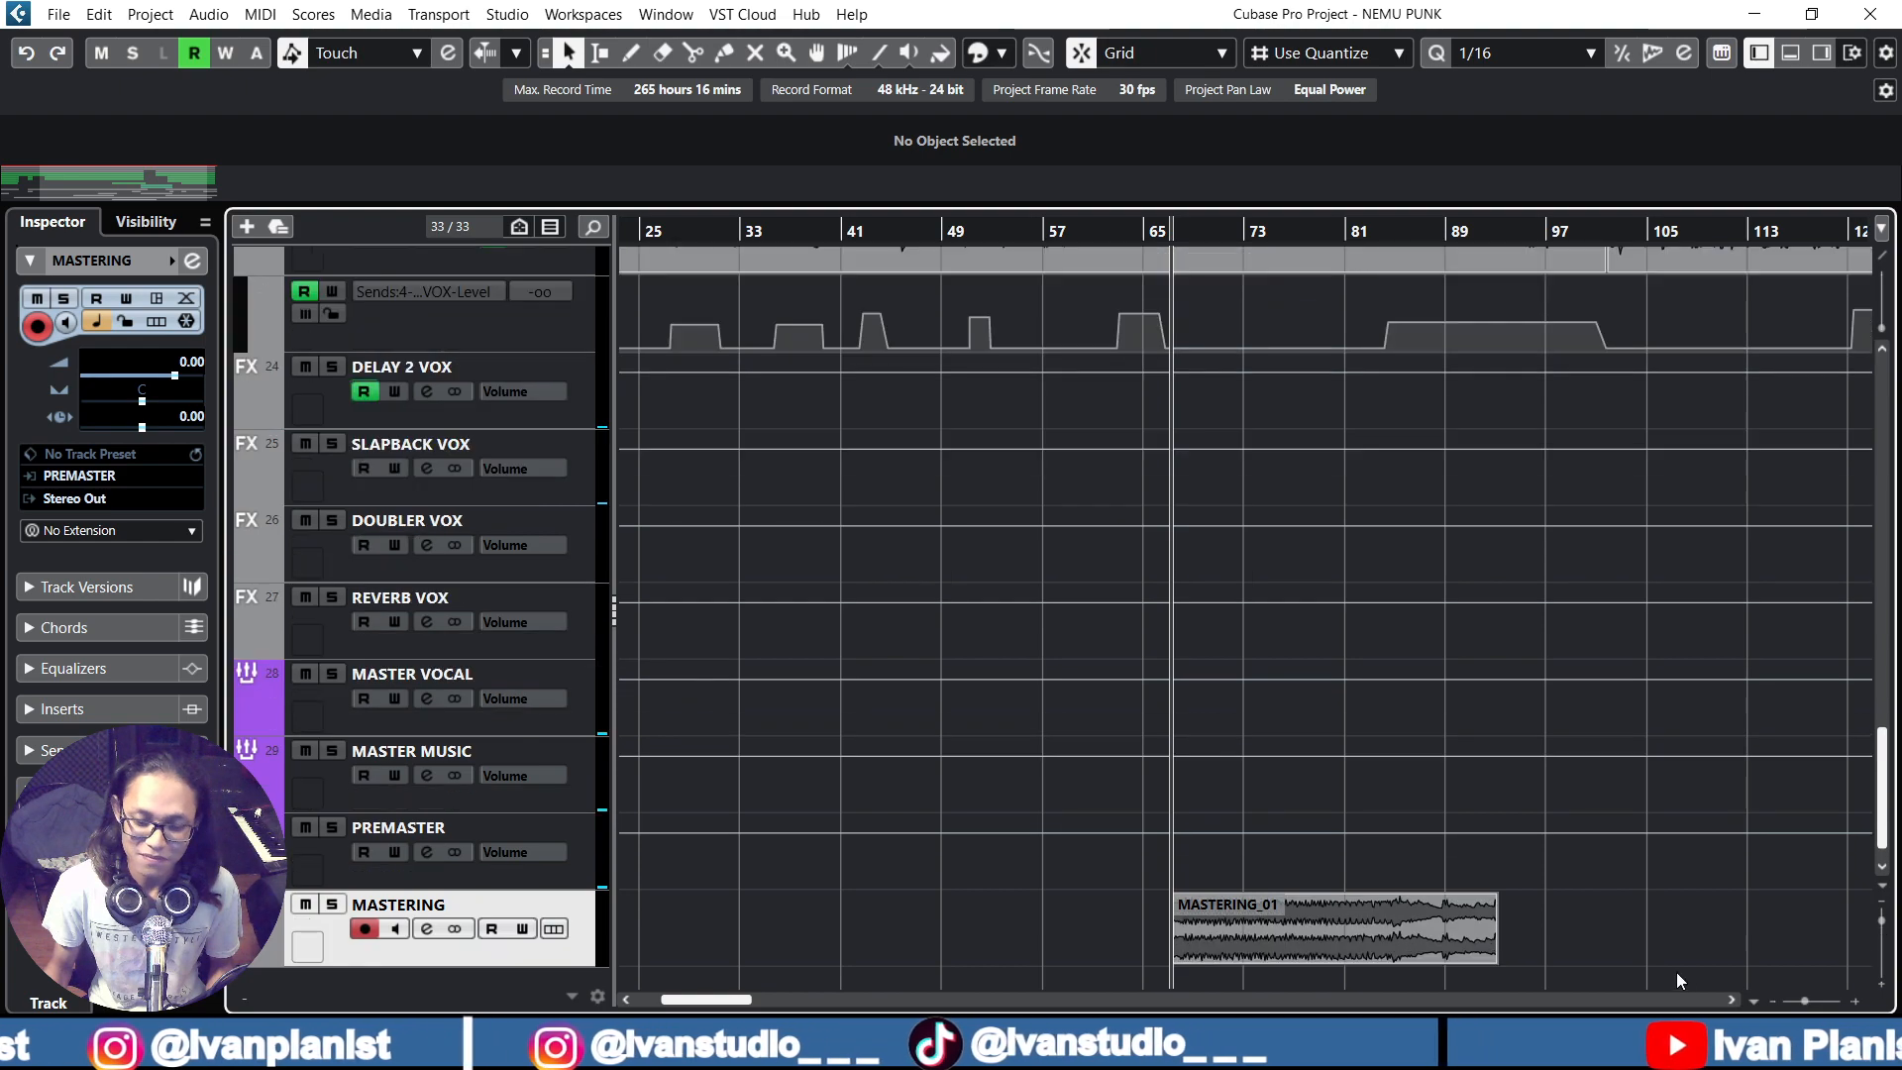
Solo the PREMASTER group, review which tracks are soloed with it, and play it from about bar 67
scroll(1677, 976, "right", 2)
left_click(333, 829)
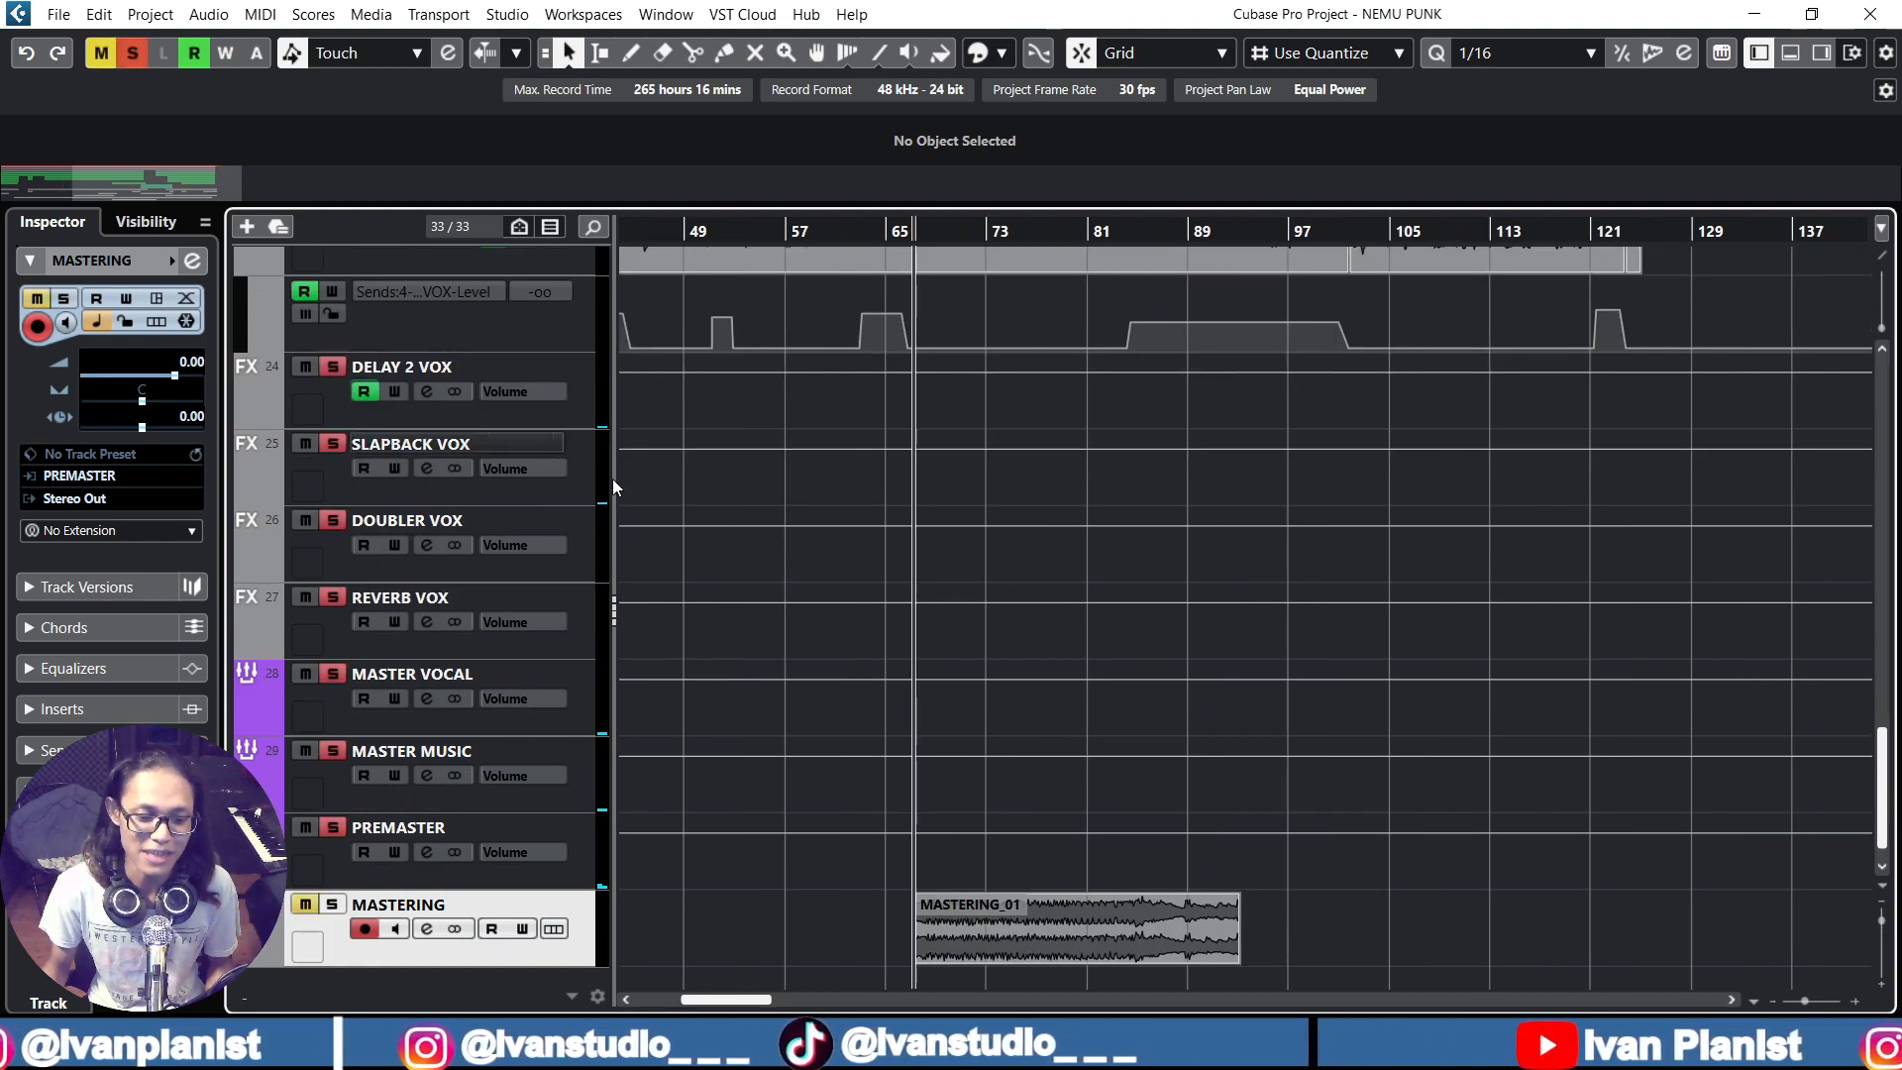
scroll(1025, 373, "up", 8)
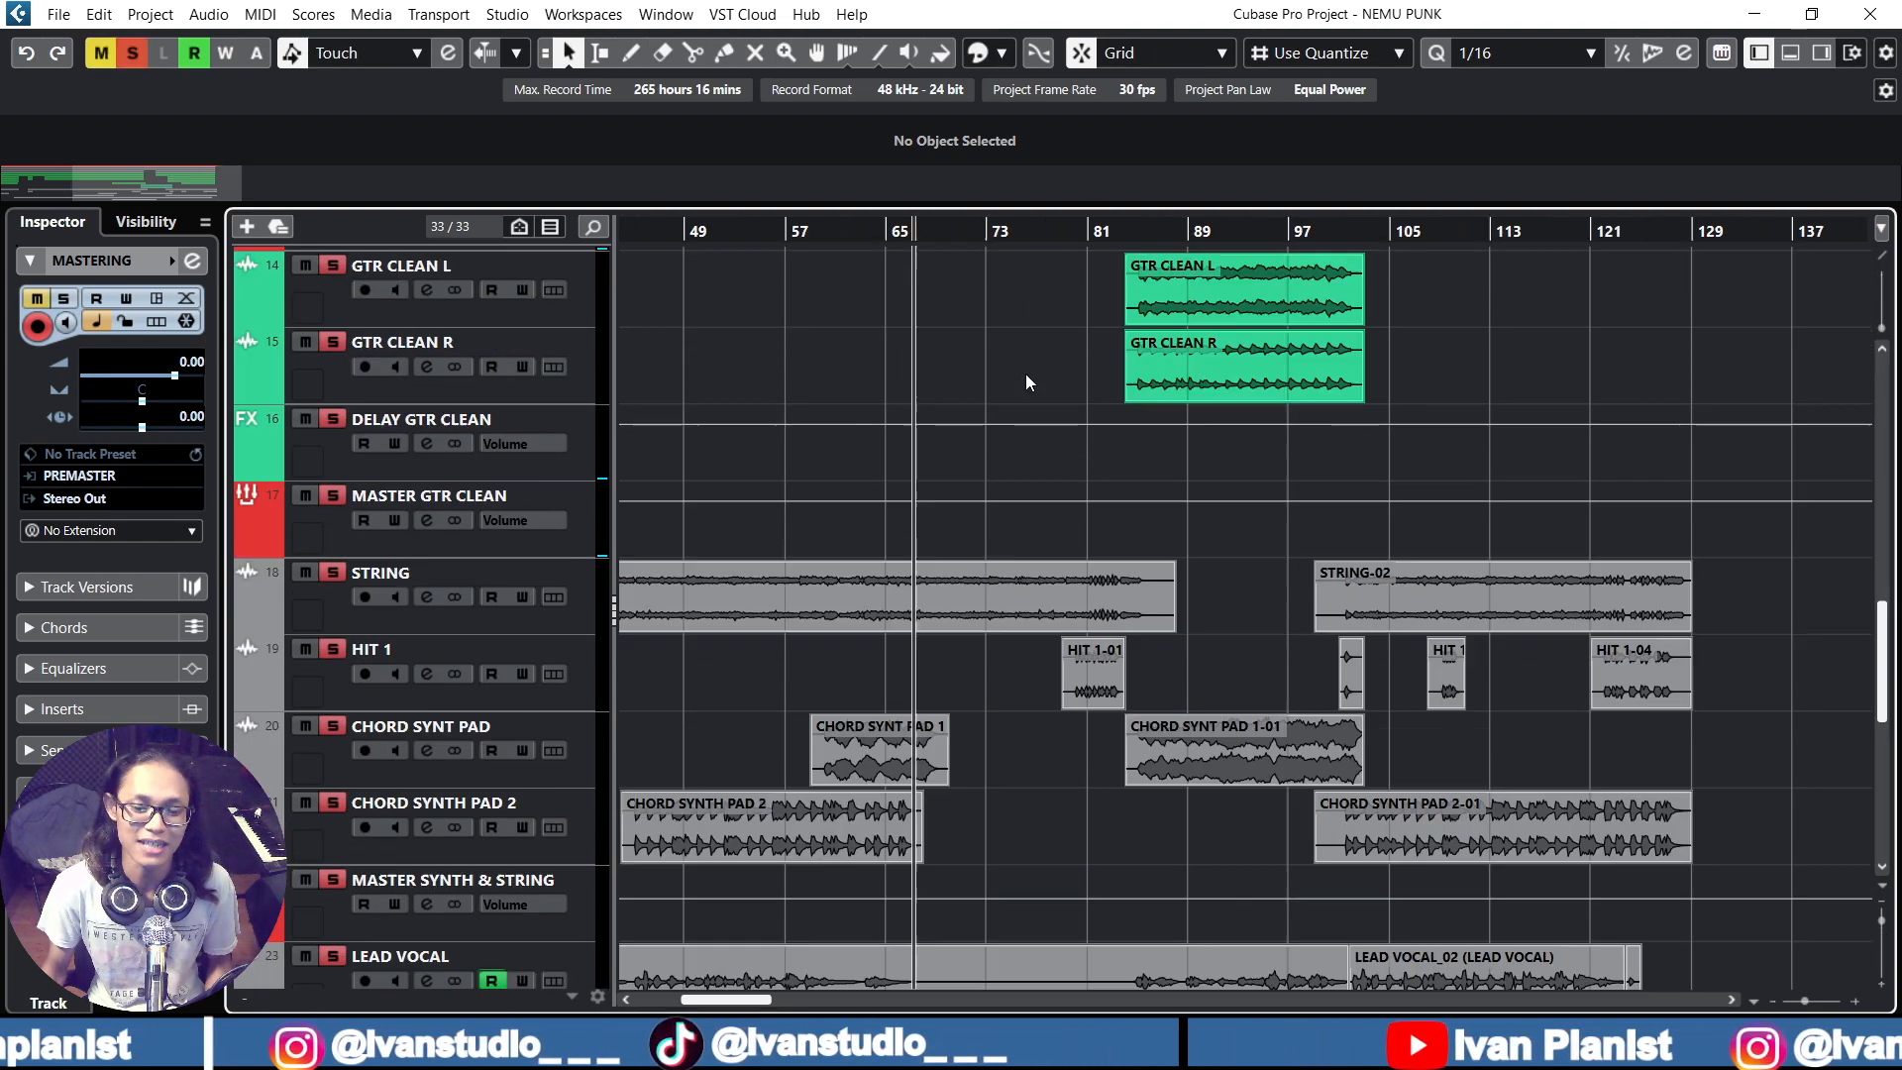
scroll(1050, 384, "down", 9)
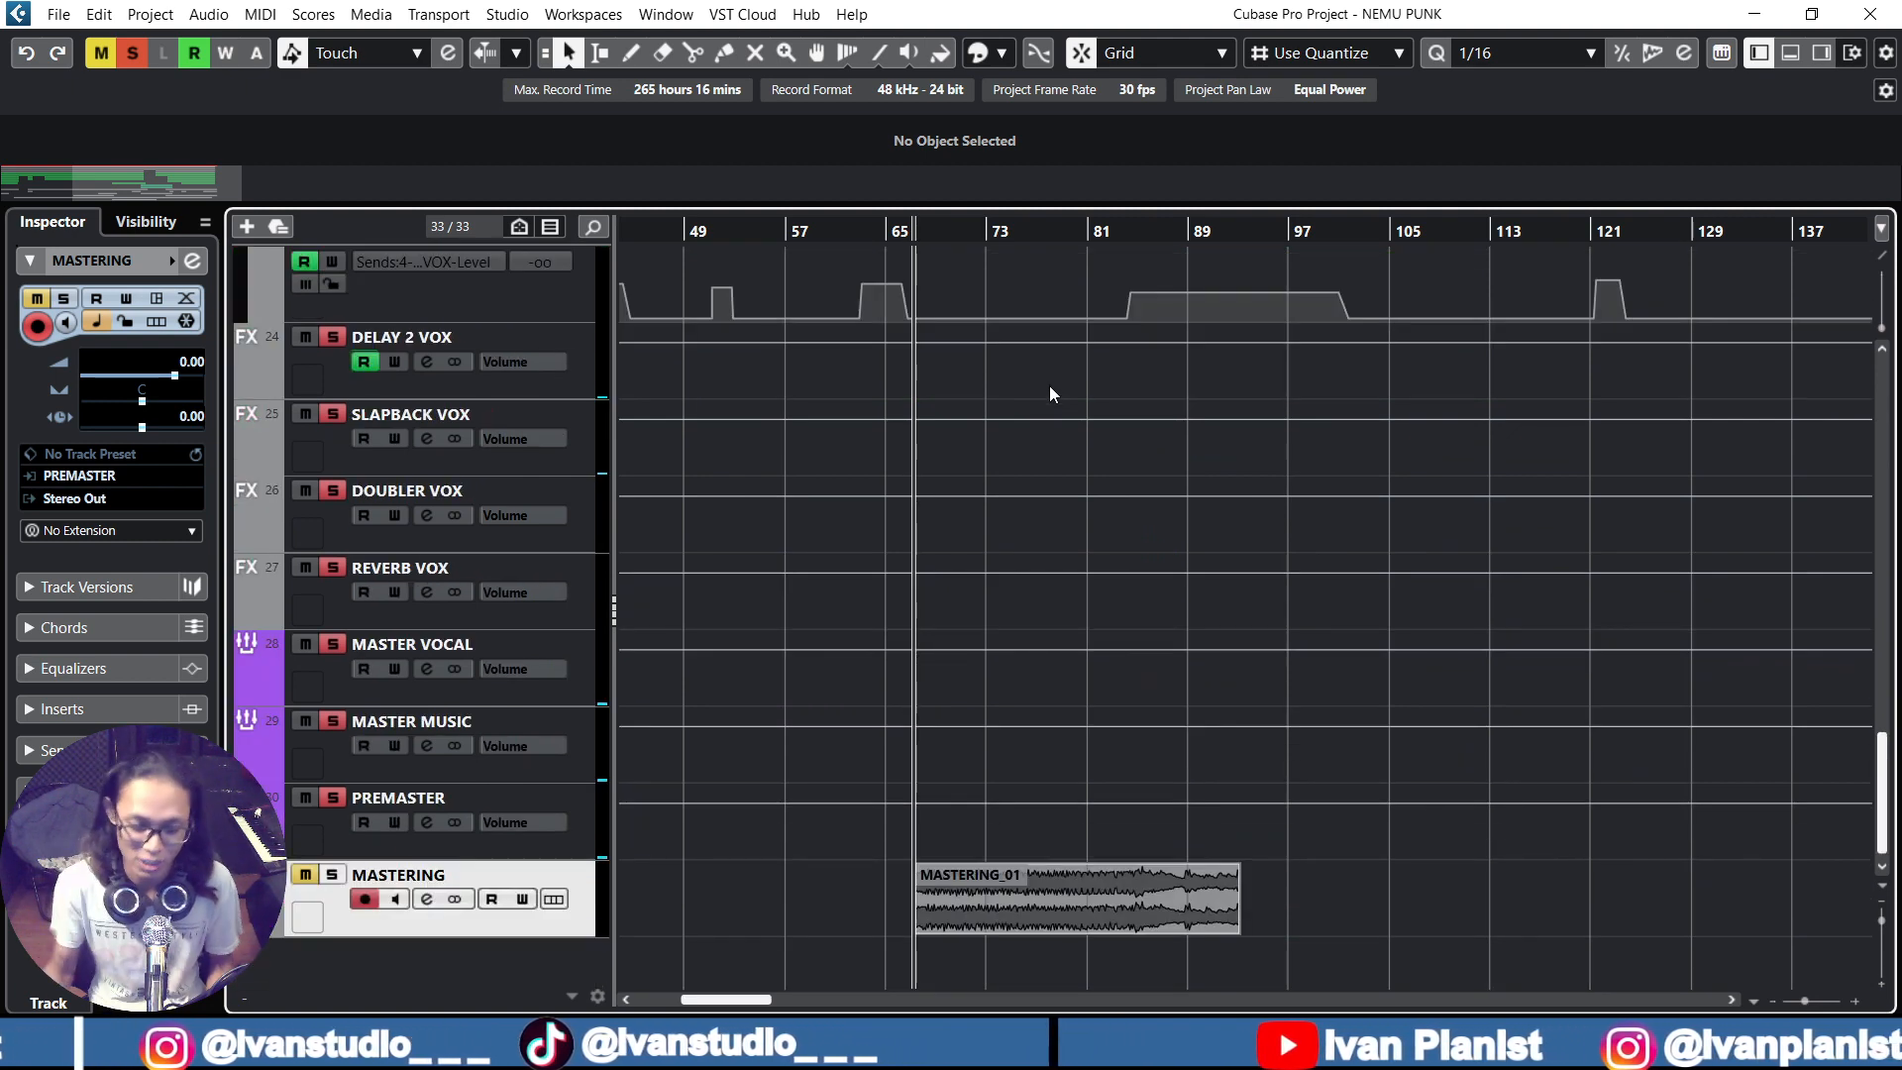
key("space")
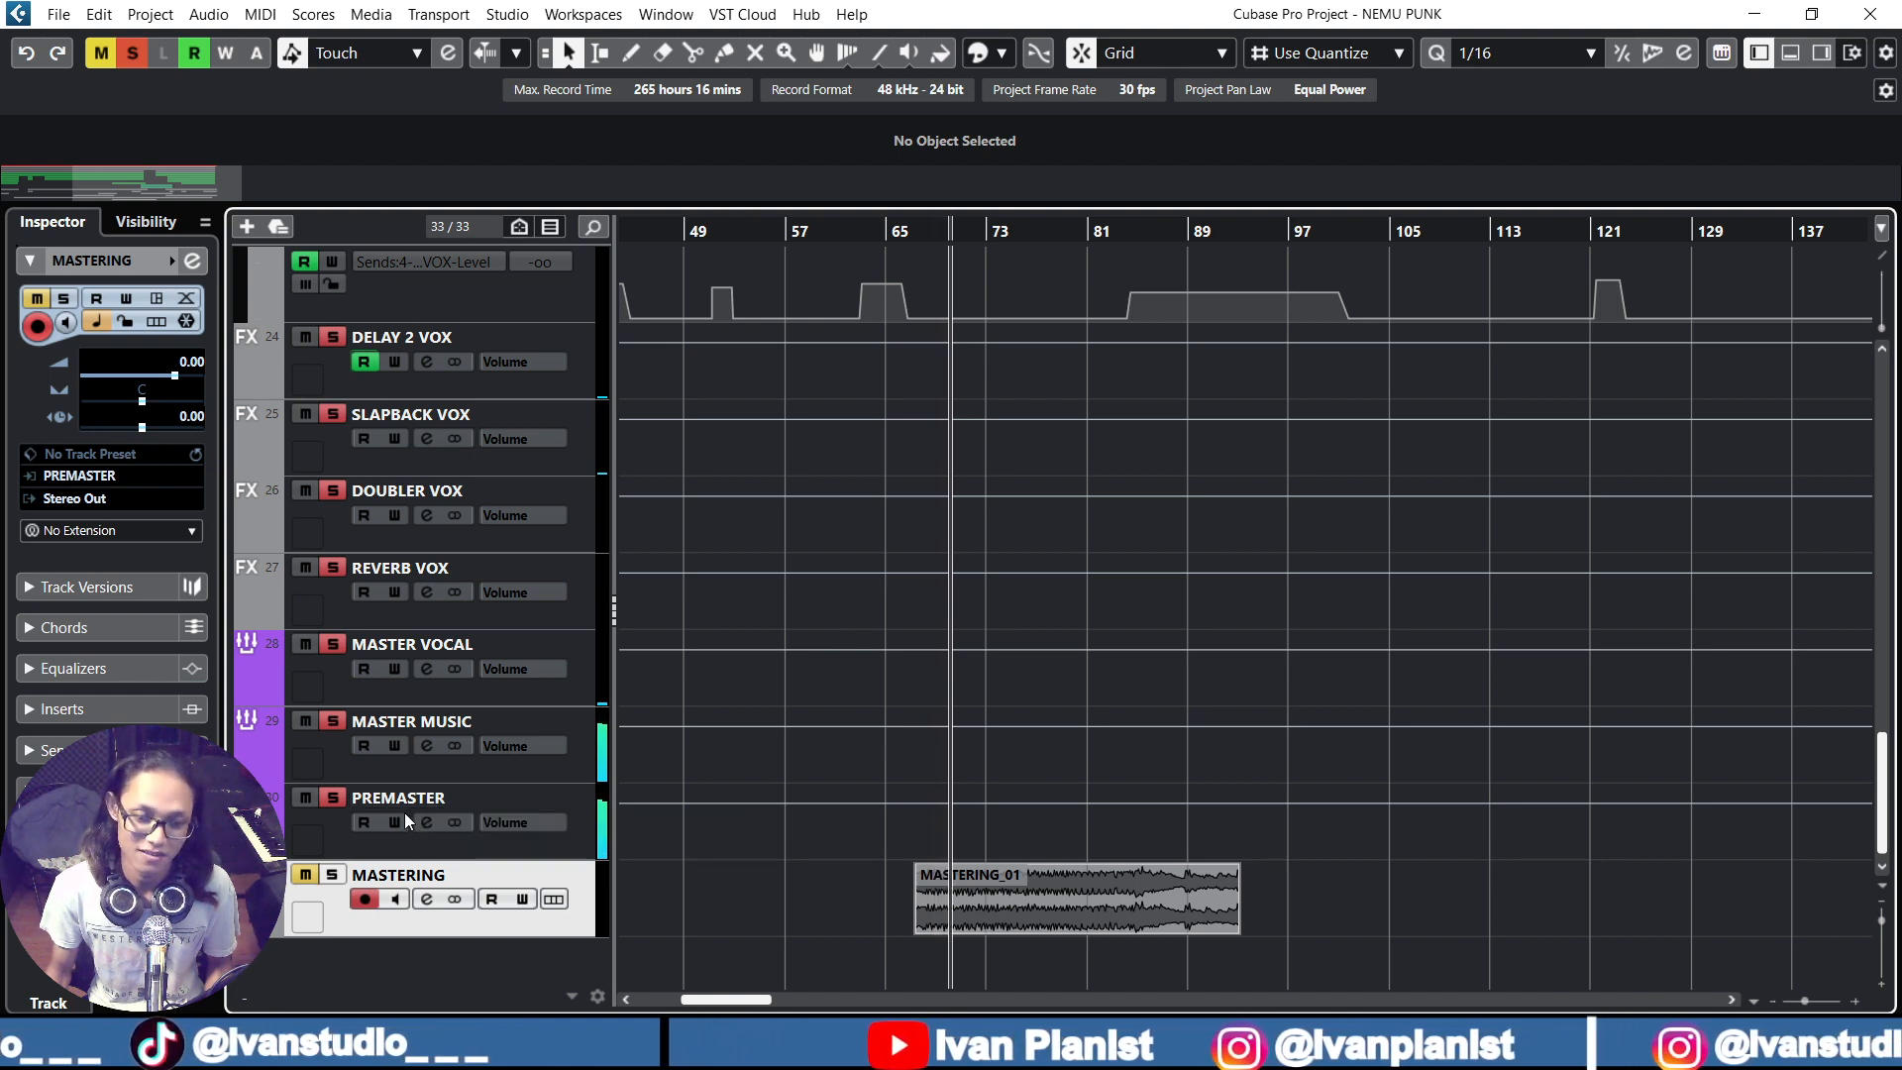
key("space")
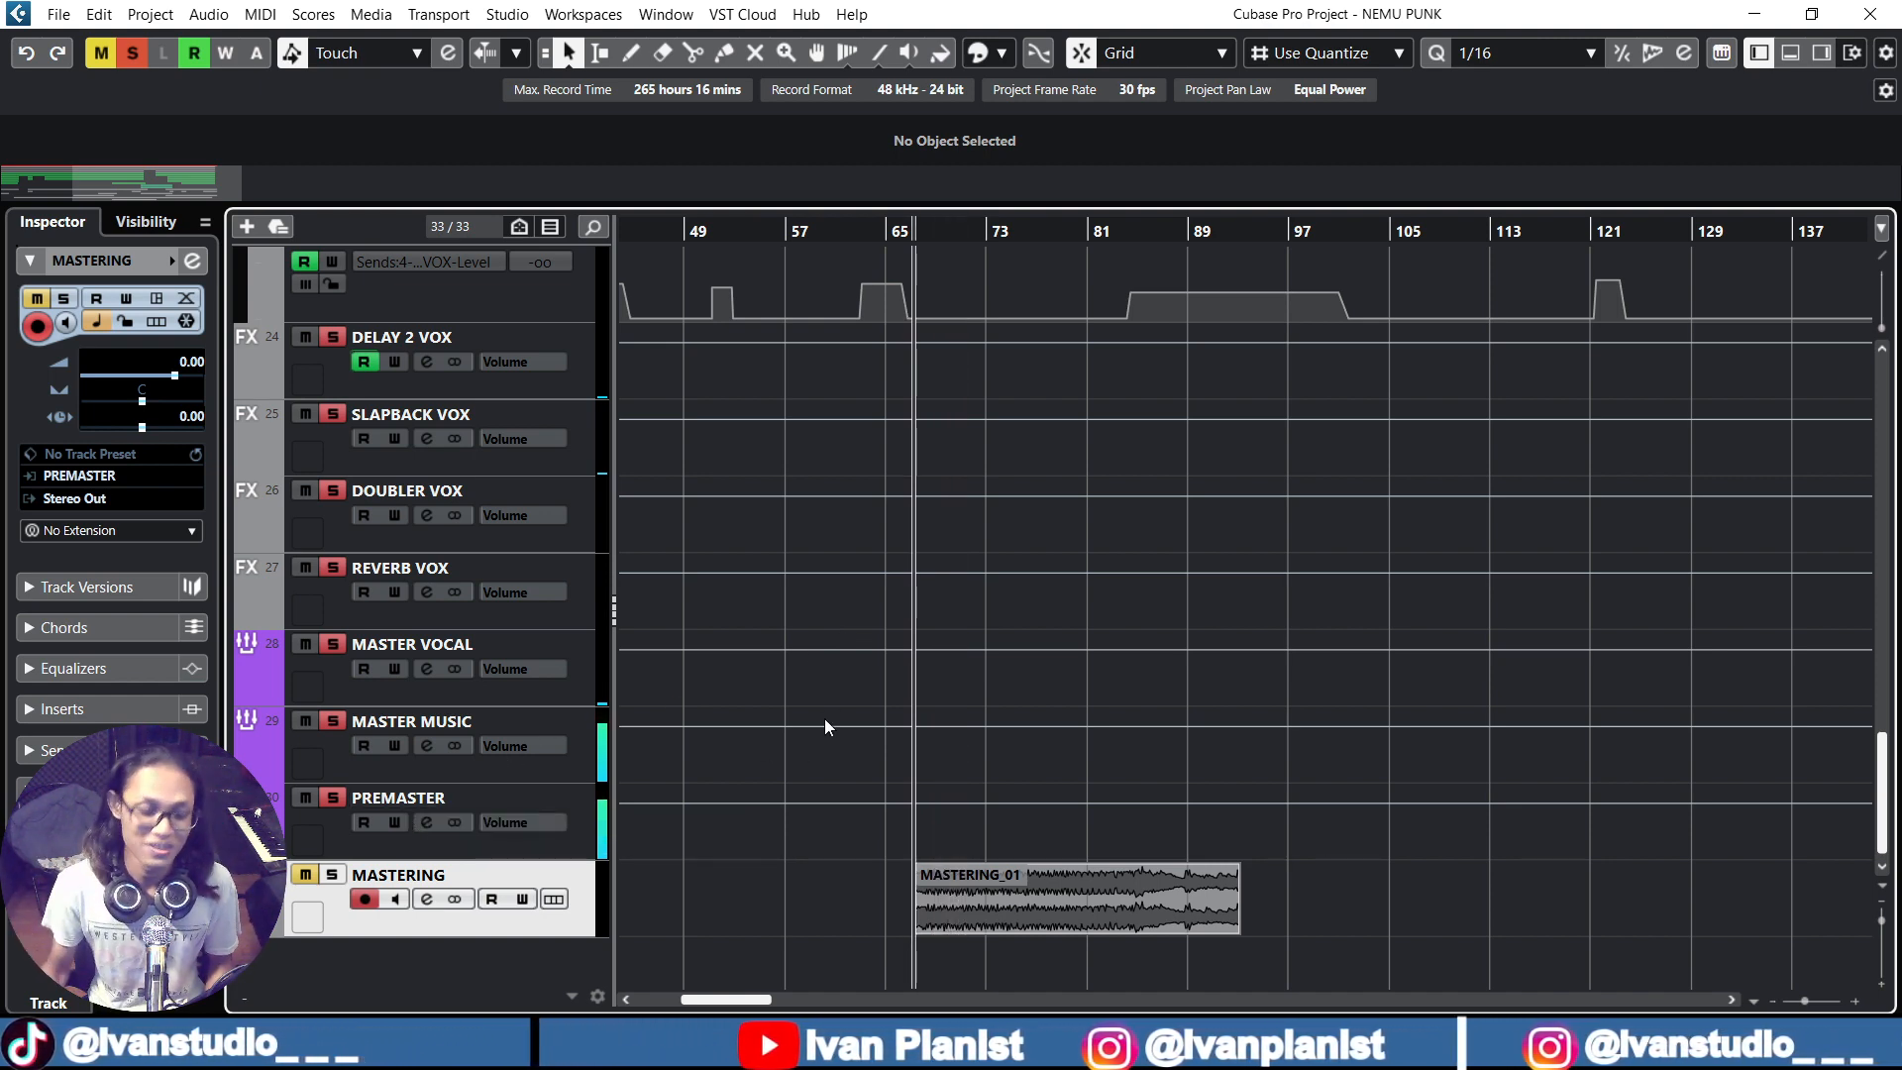
Unsolo PREMASTER, solo the MASTERING track, and play the recorded clip from about bar 67
left_click(333, 797)
left_click(334, 874)
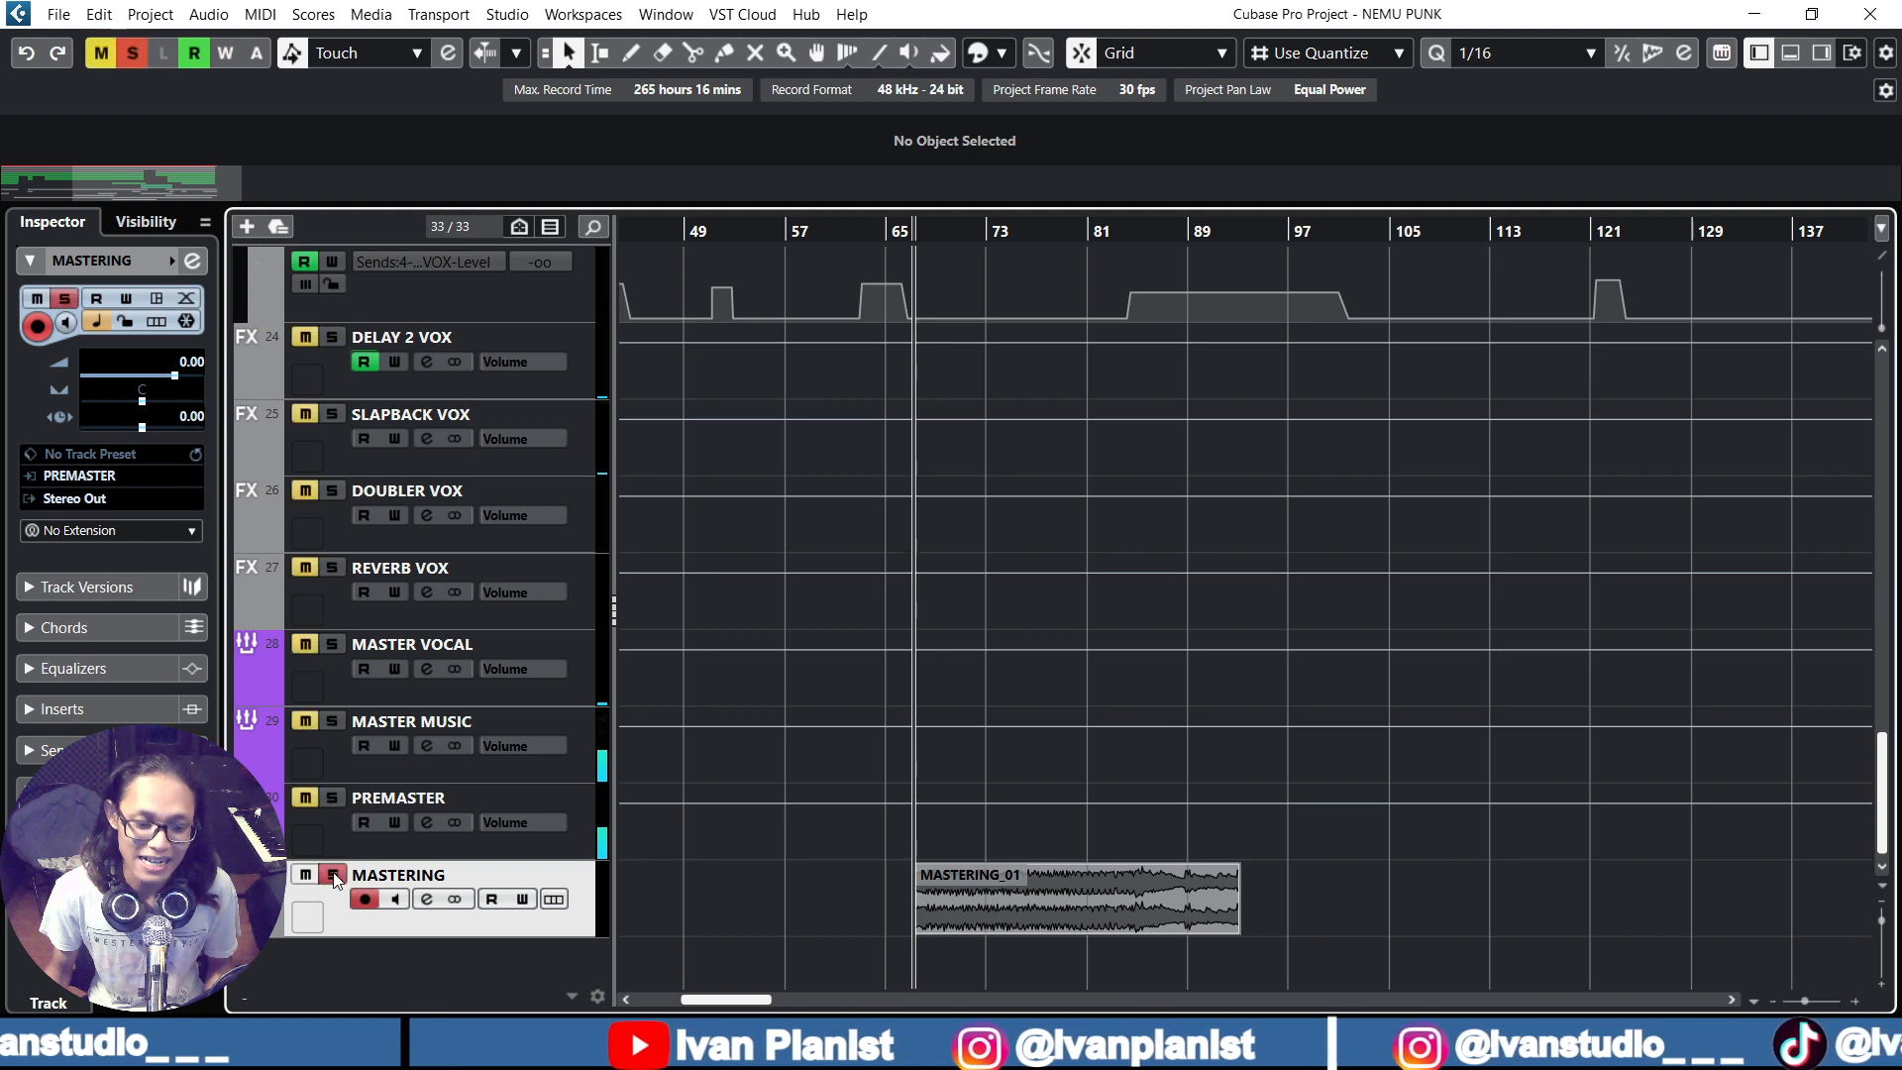
key("space")
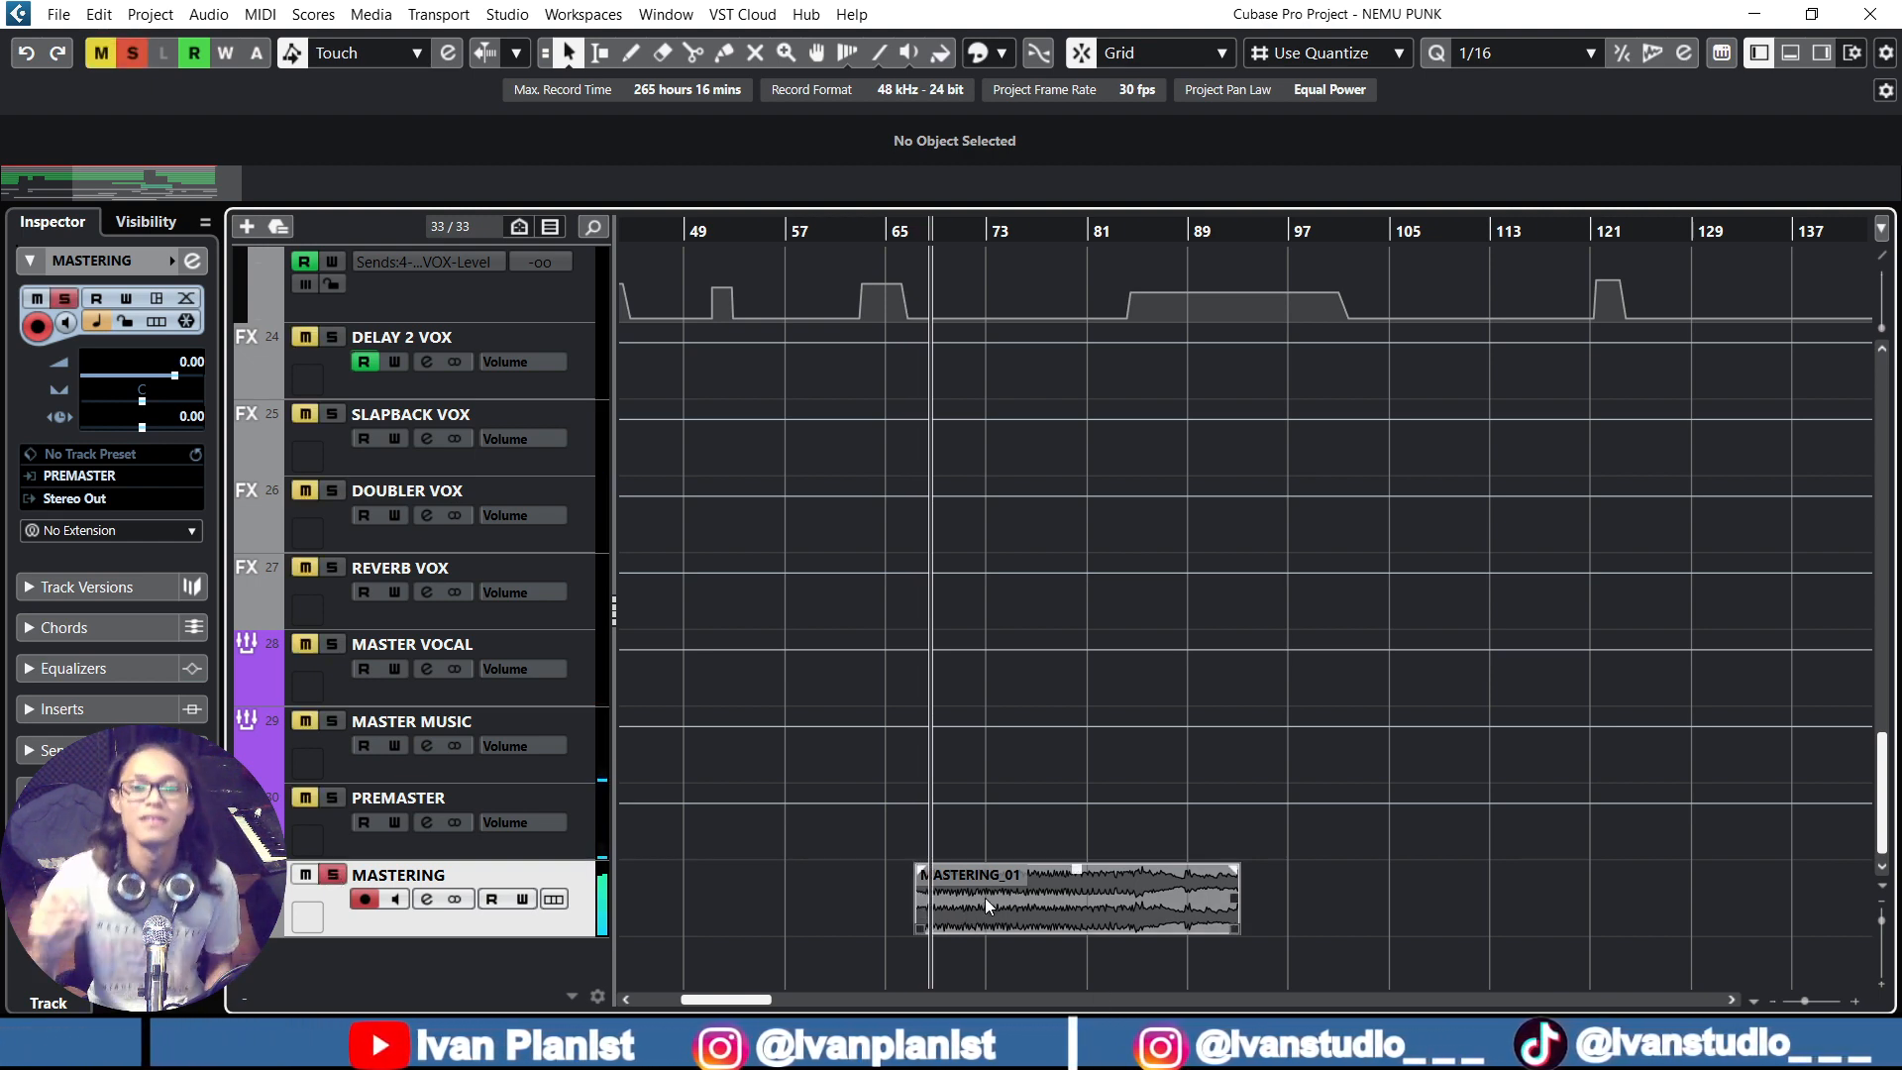
key("space")
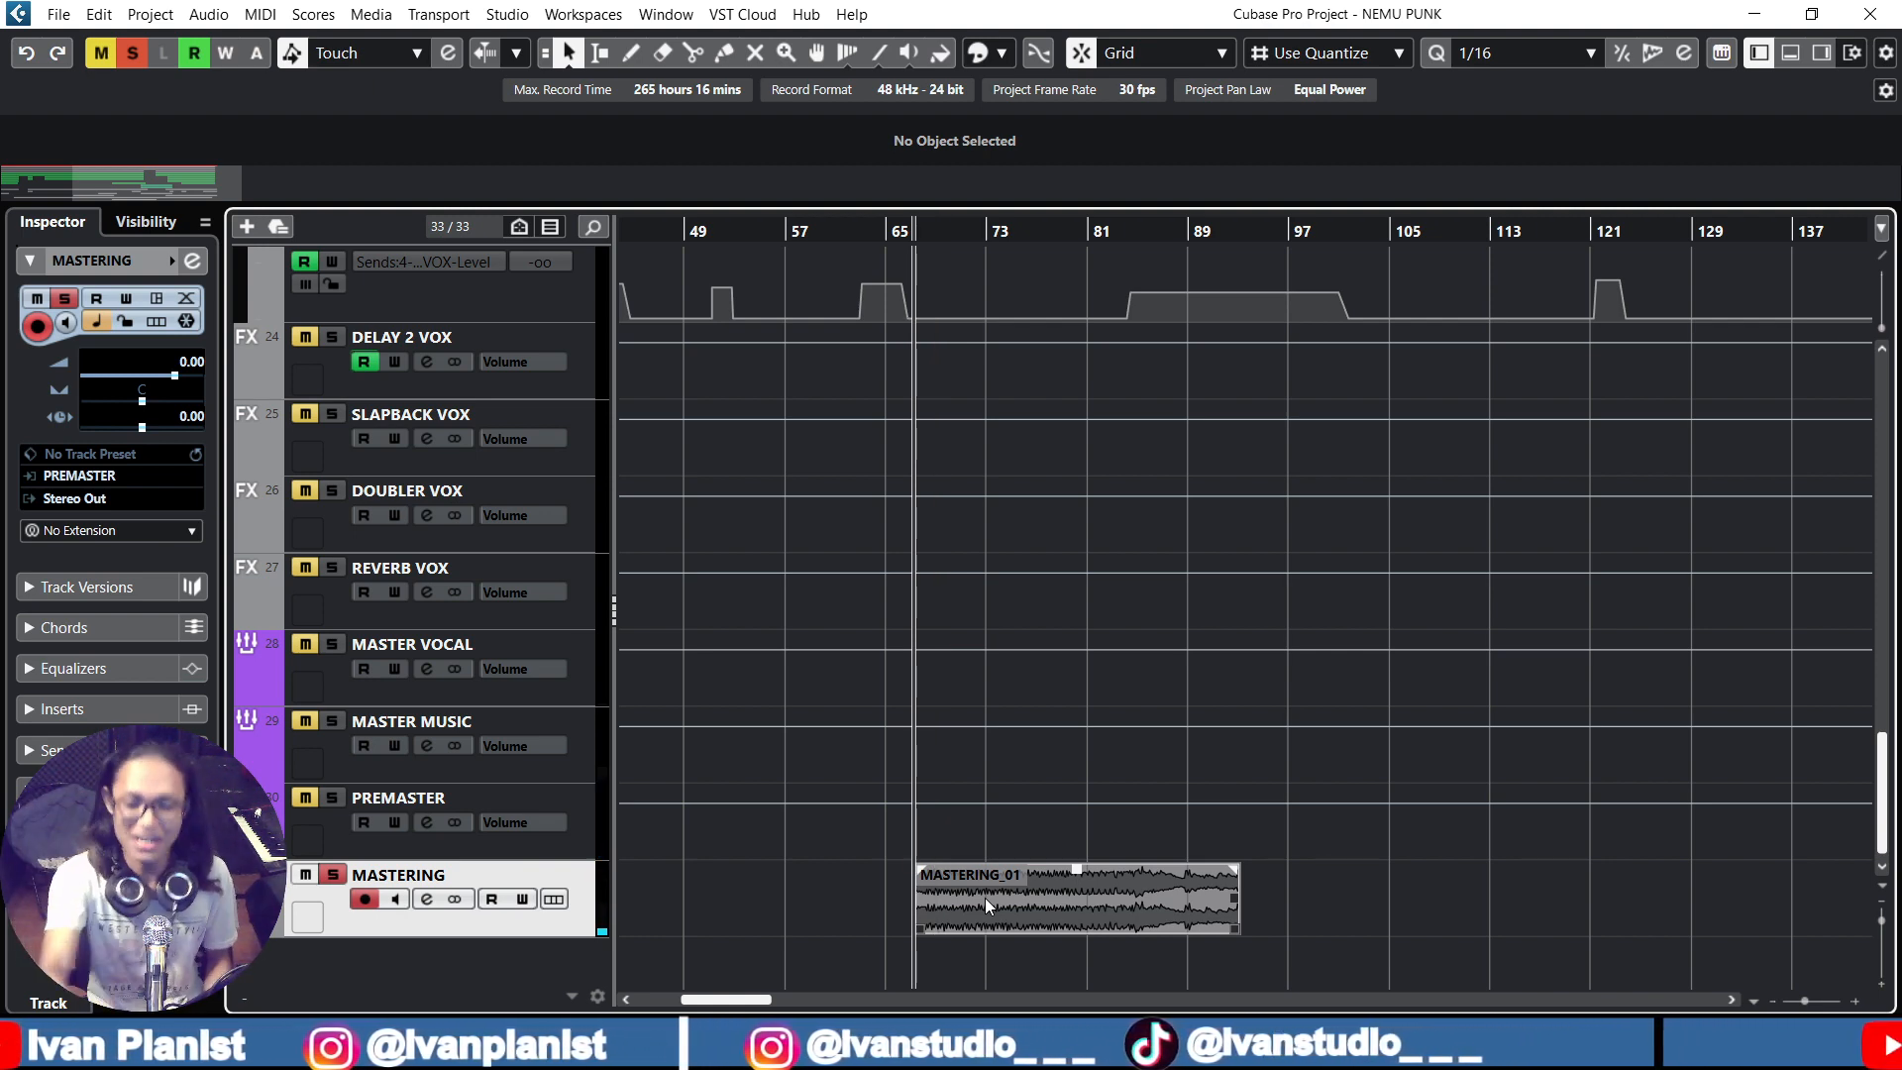
key("space")
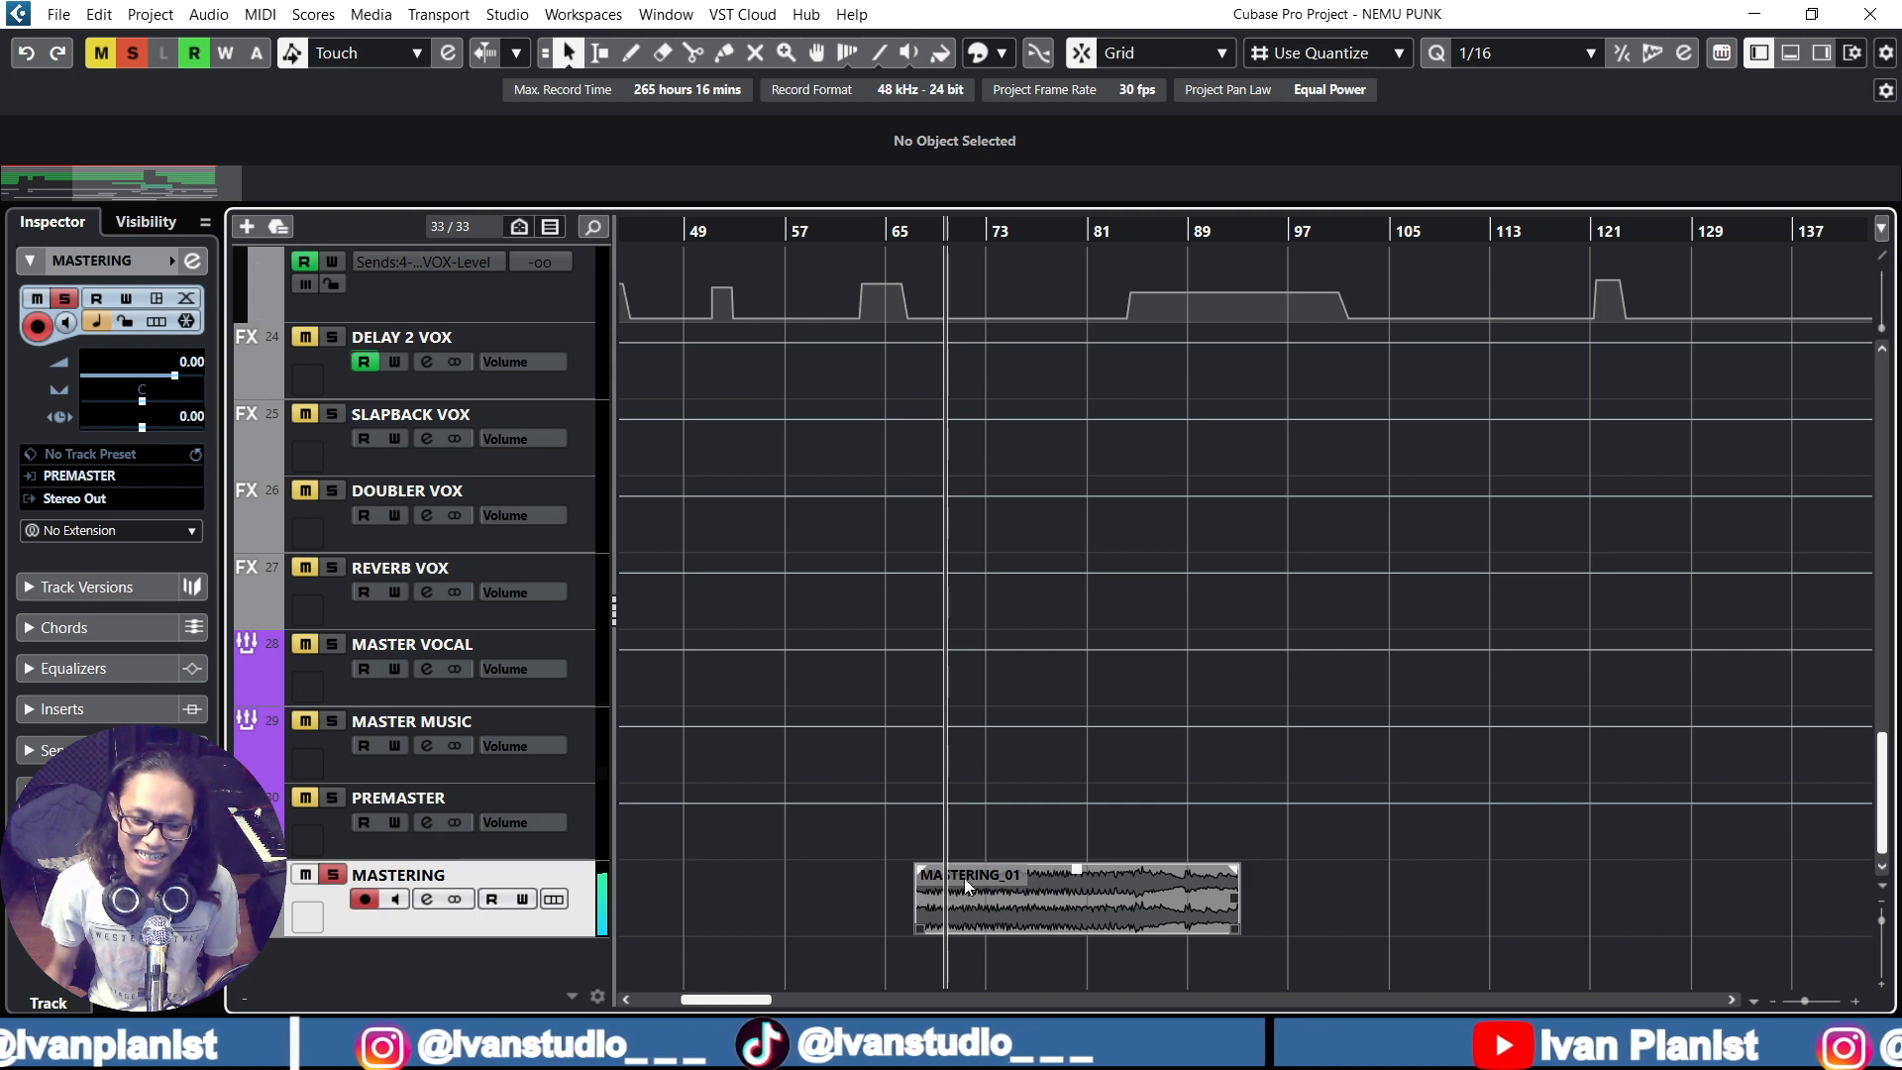
Compare PREMASTER and MASTERING by switching the solo between them during playback, and listen to the recording from about bar 86
left_click(334, 797)
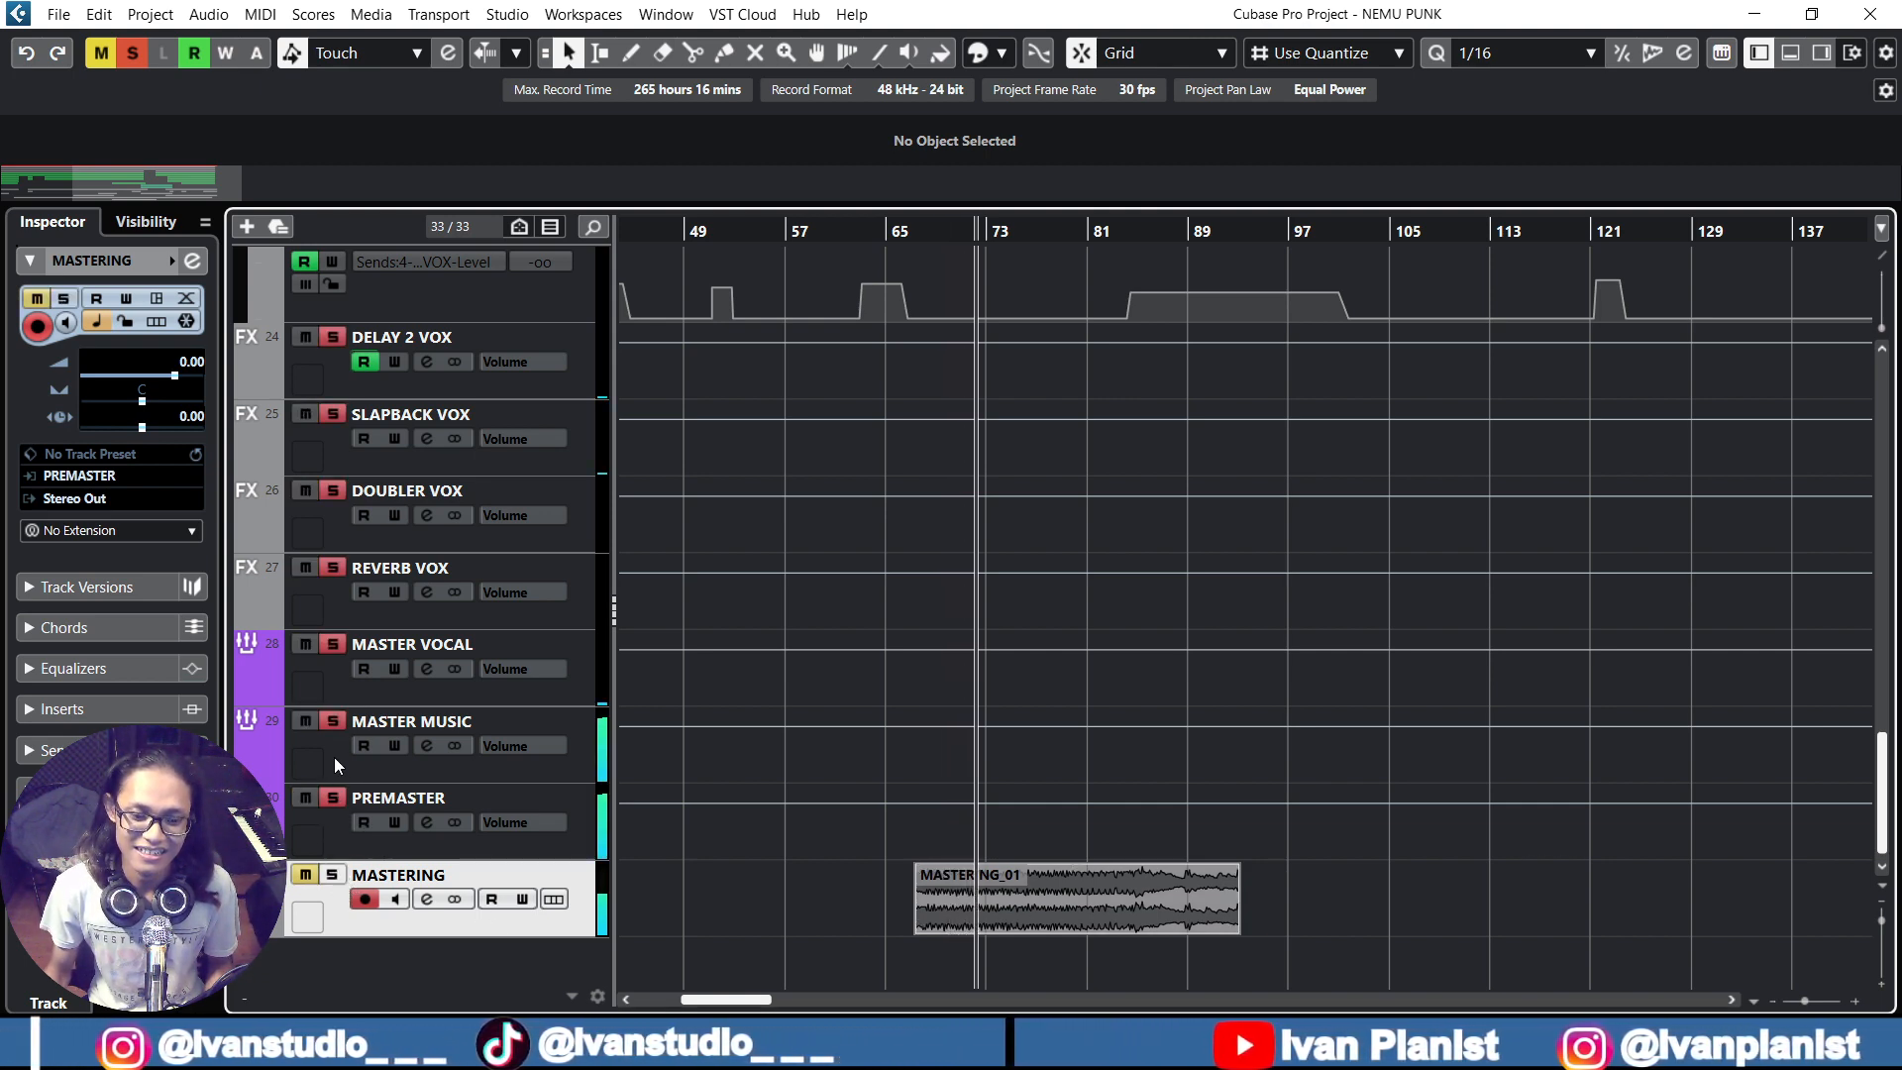
left_click(333, 874)
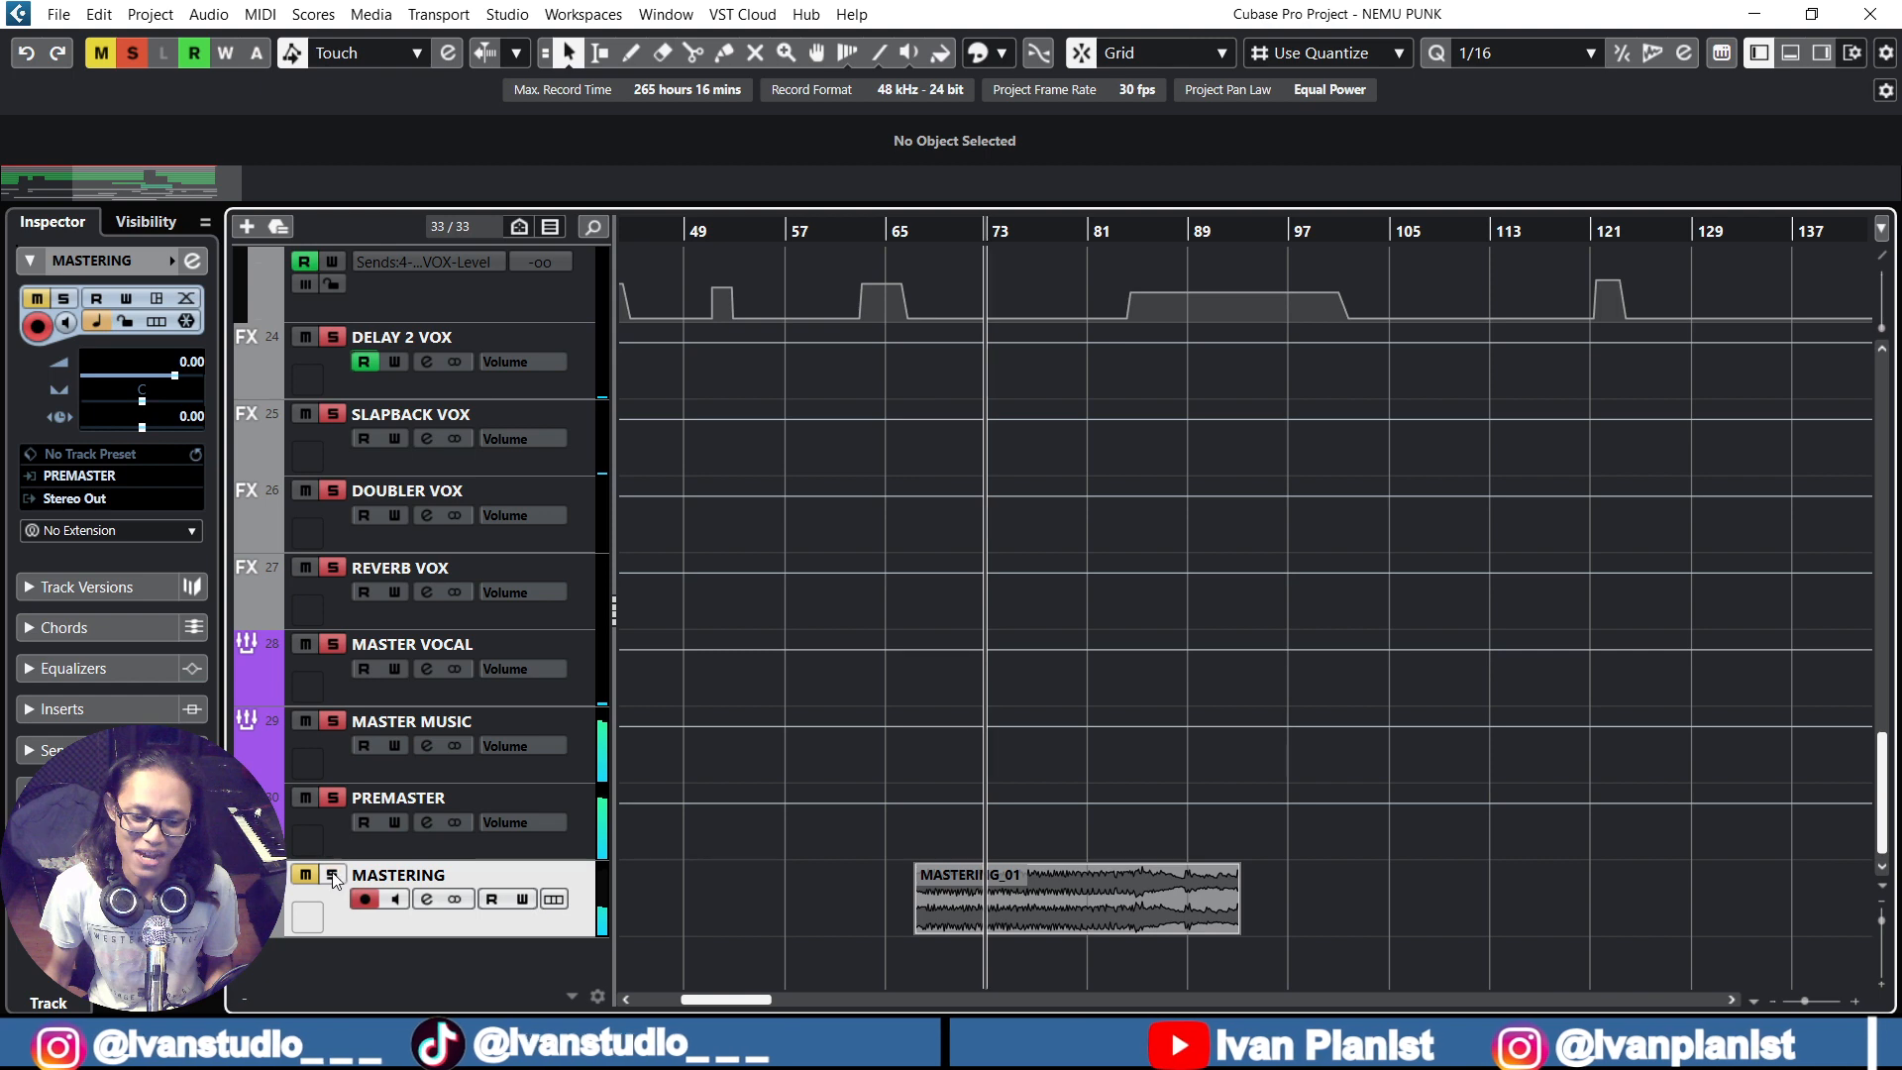
left_click(334, 797)
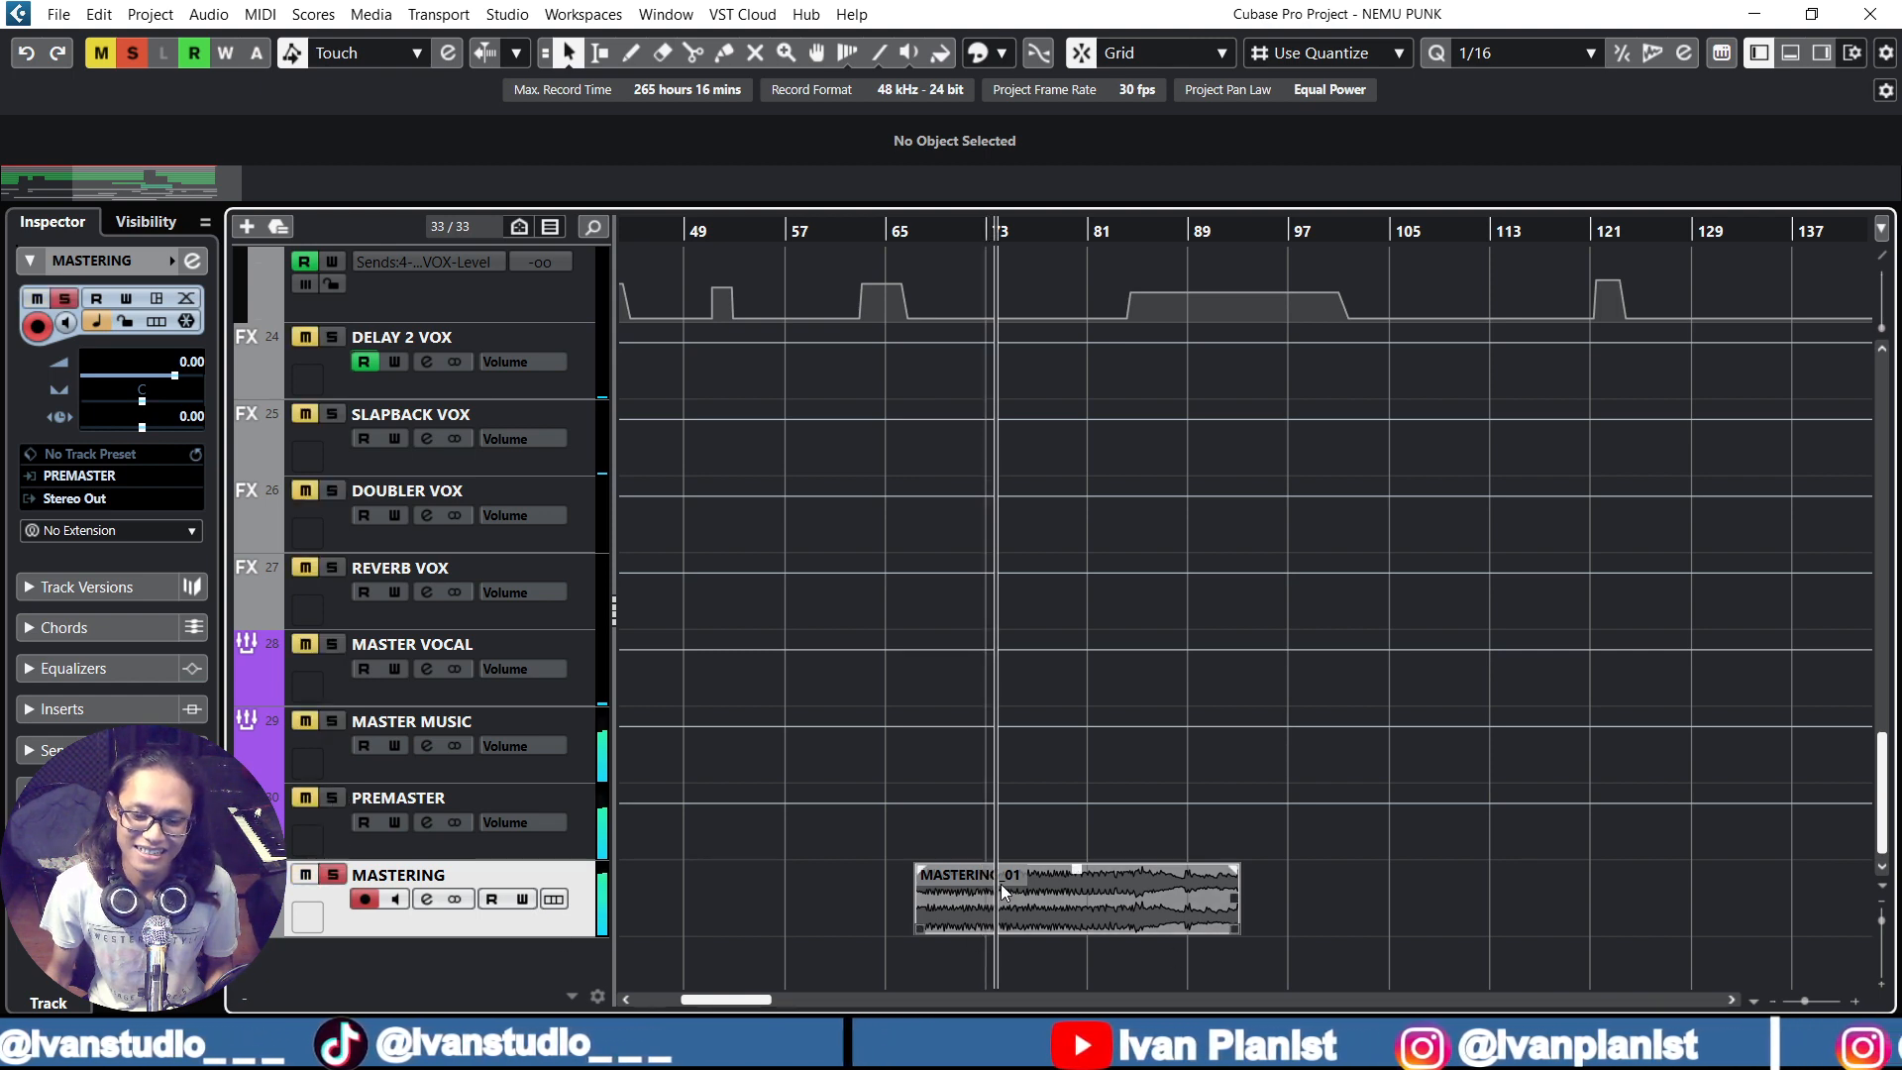
left_click(1159, 238)
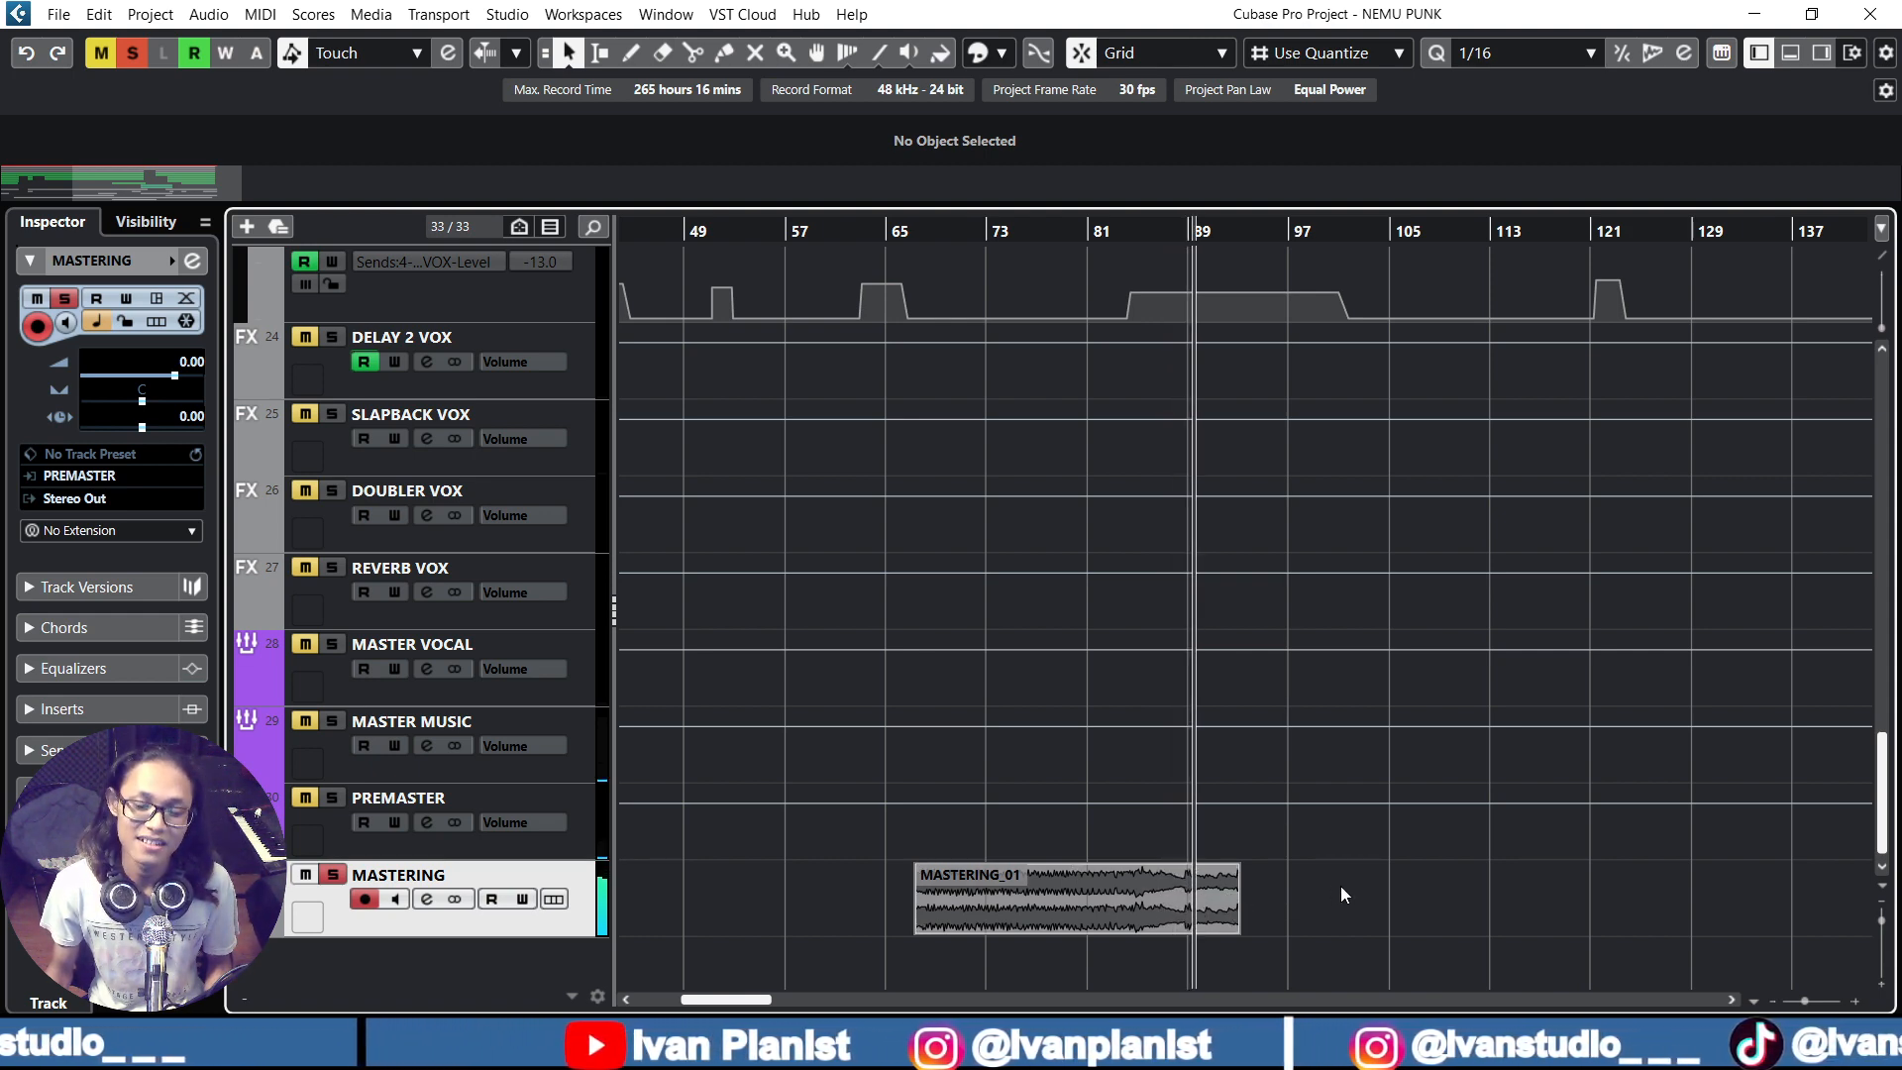
key("space")
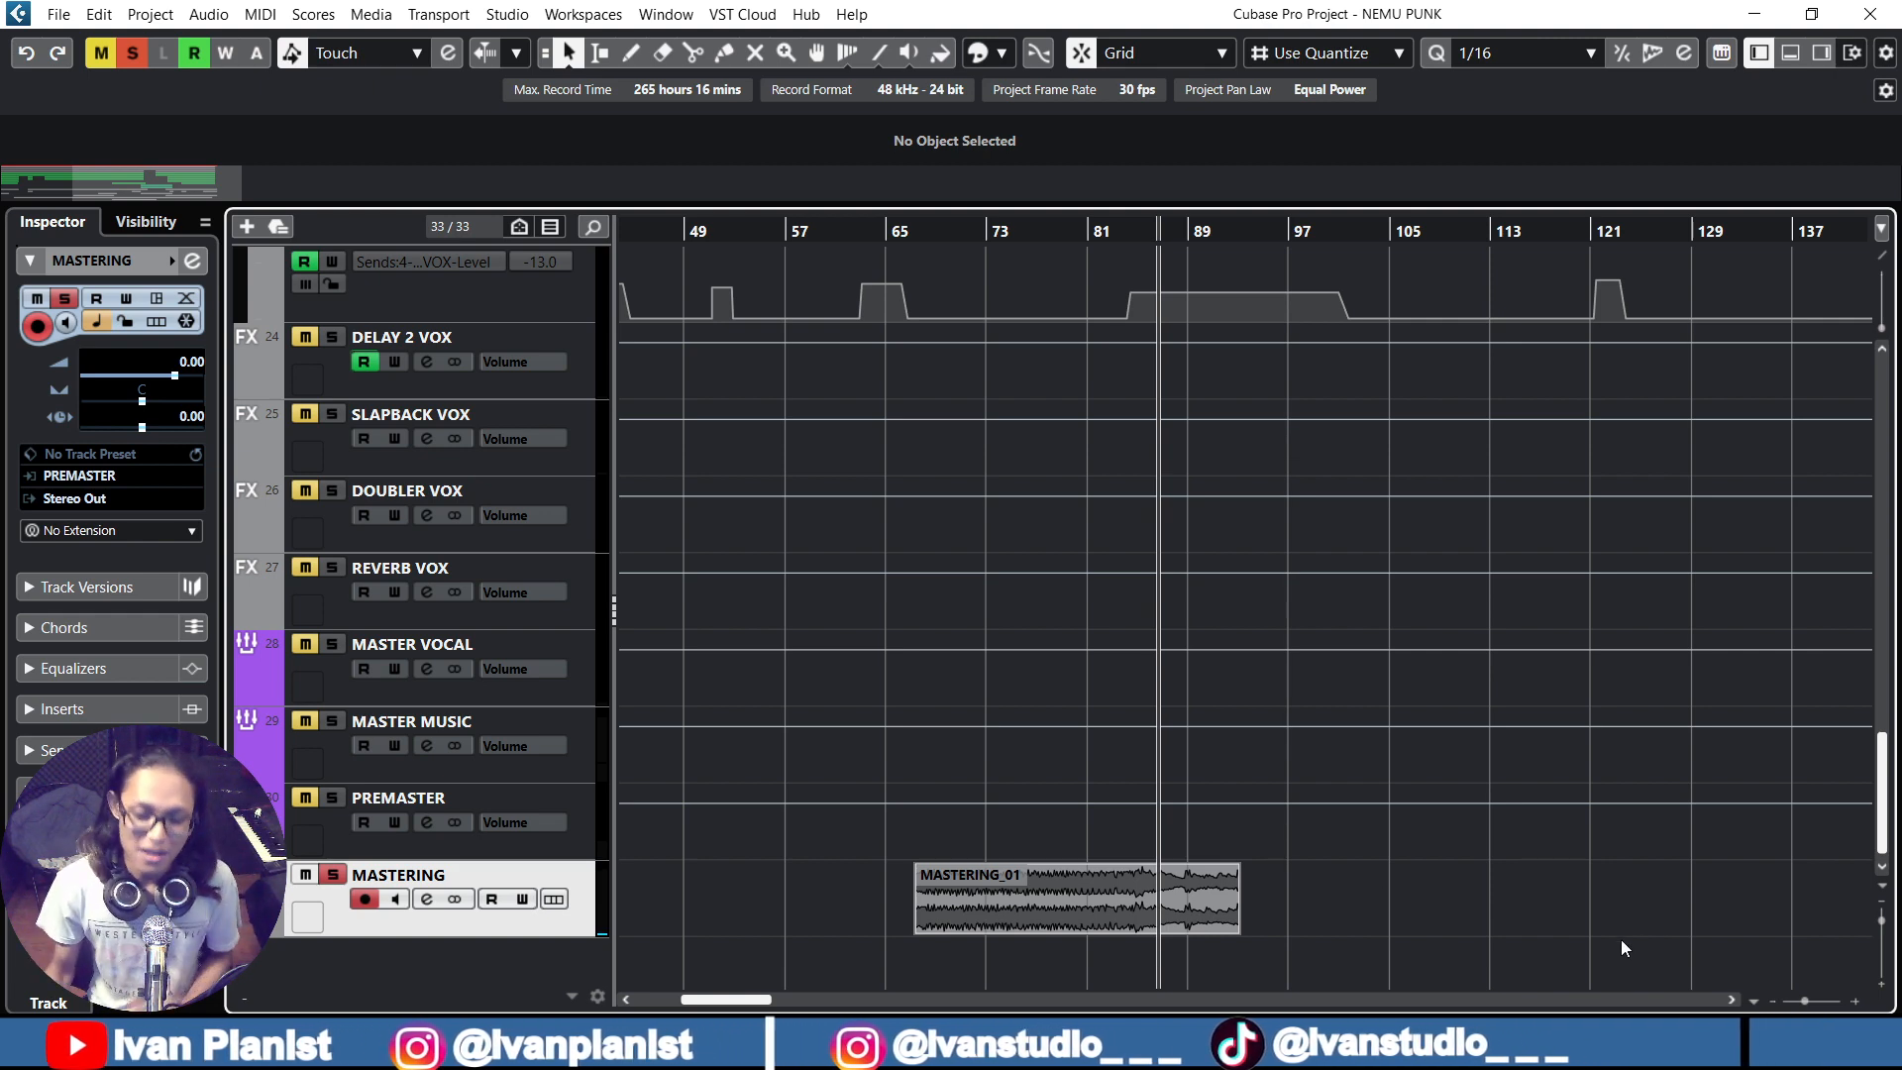
left_click(1882, 902)
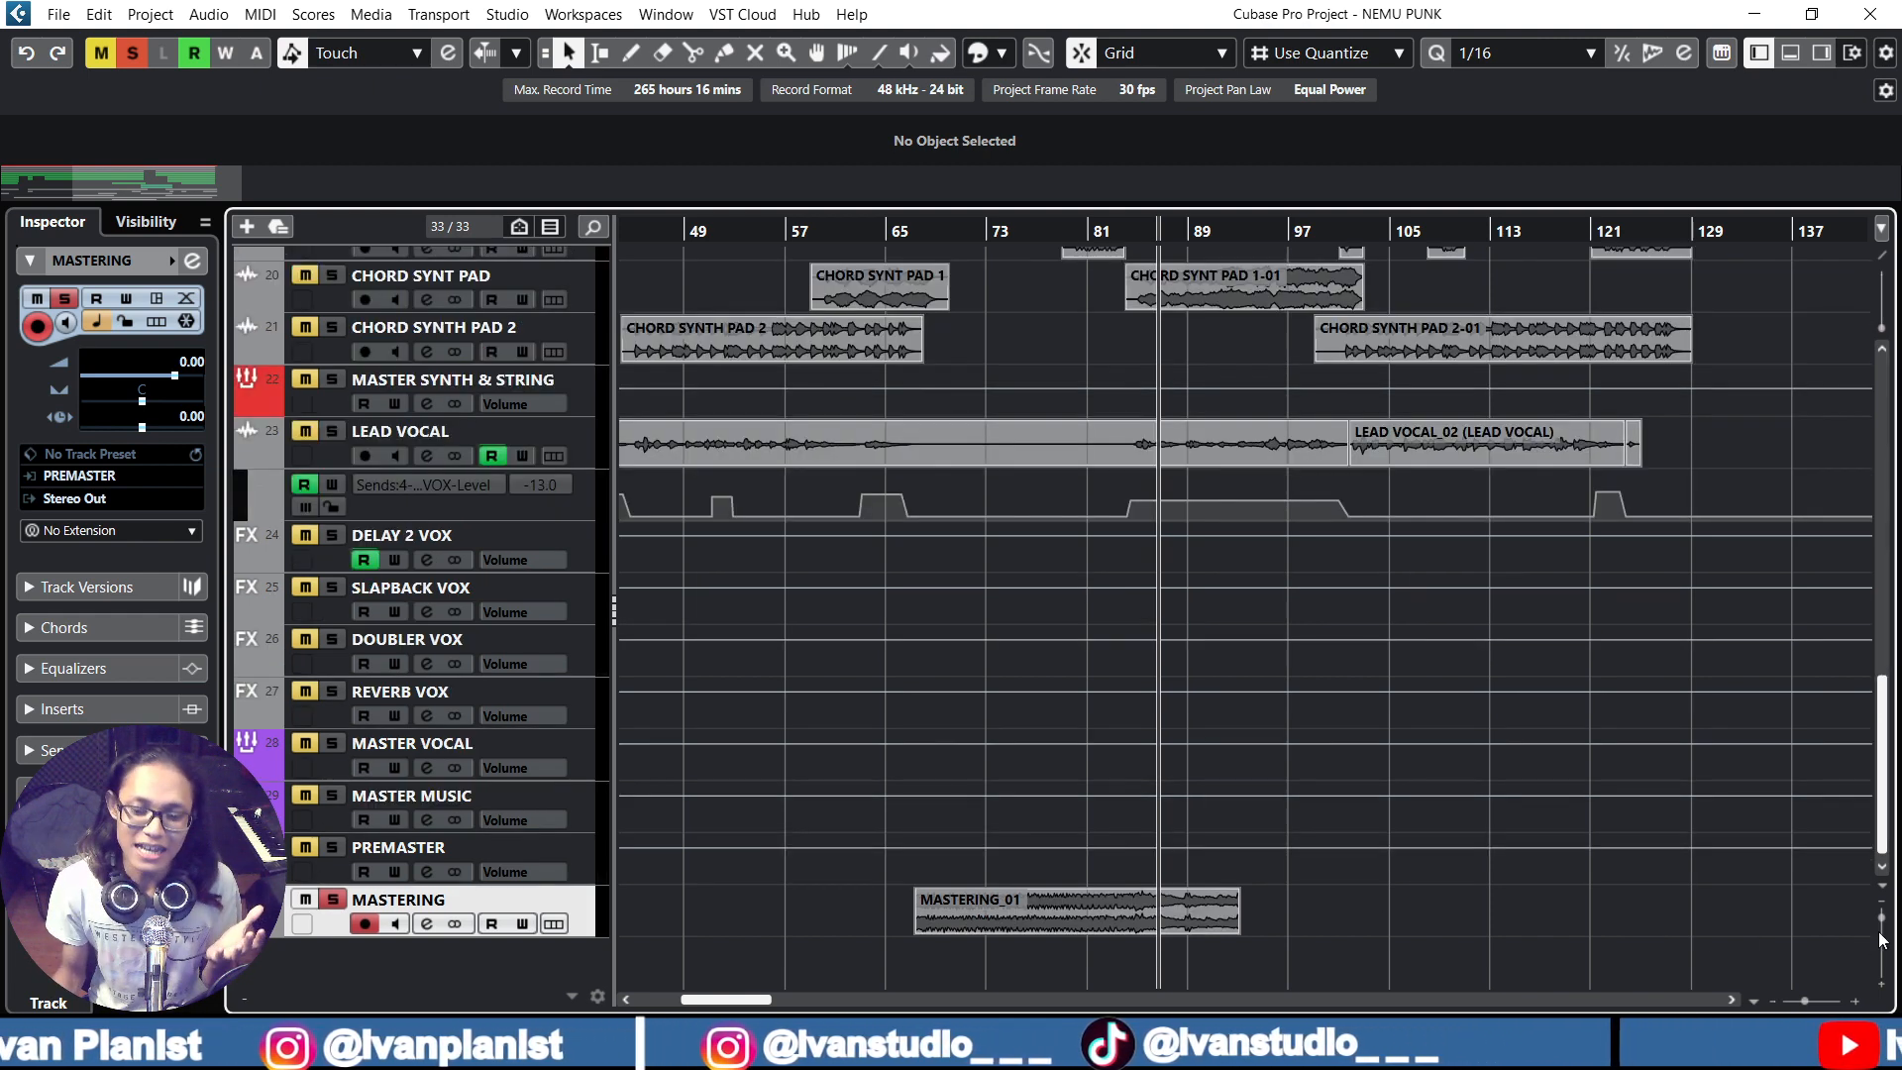
left_click(1068, 926)
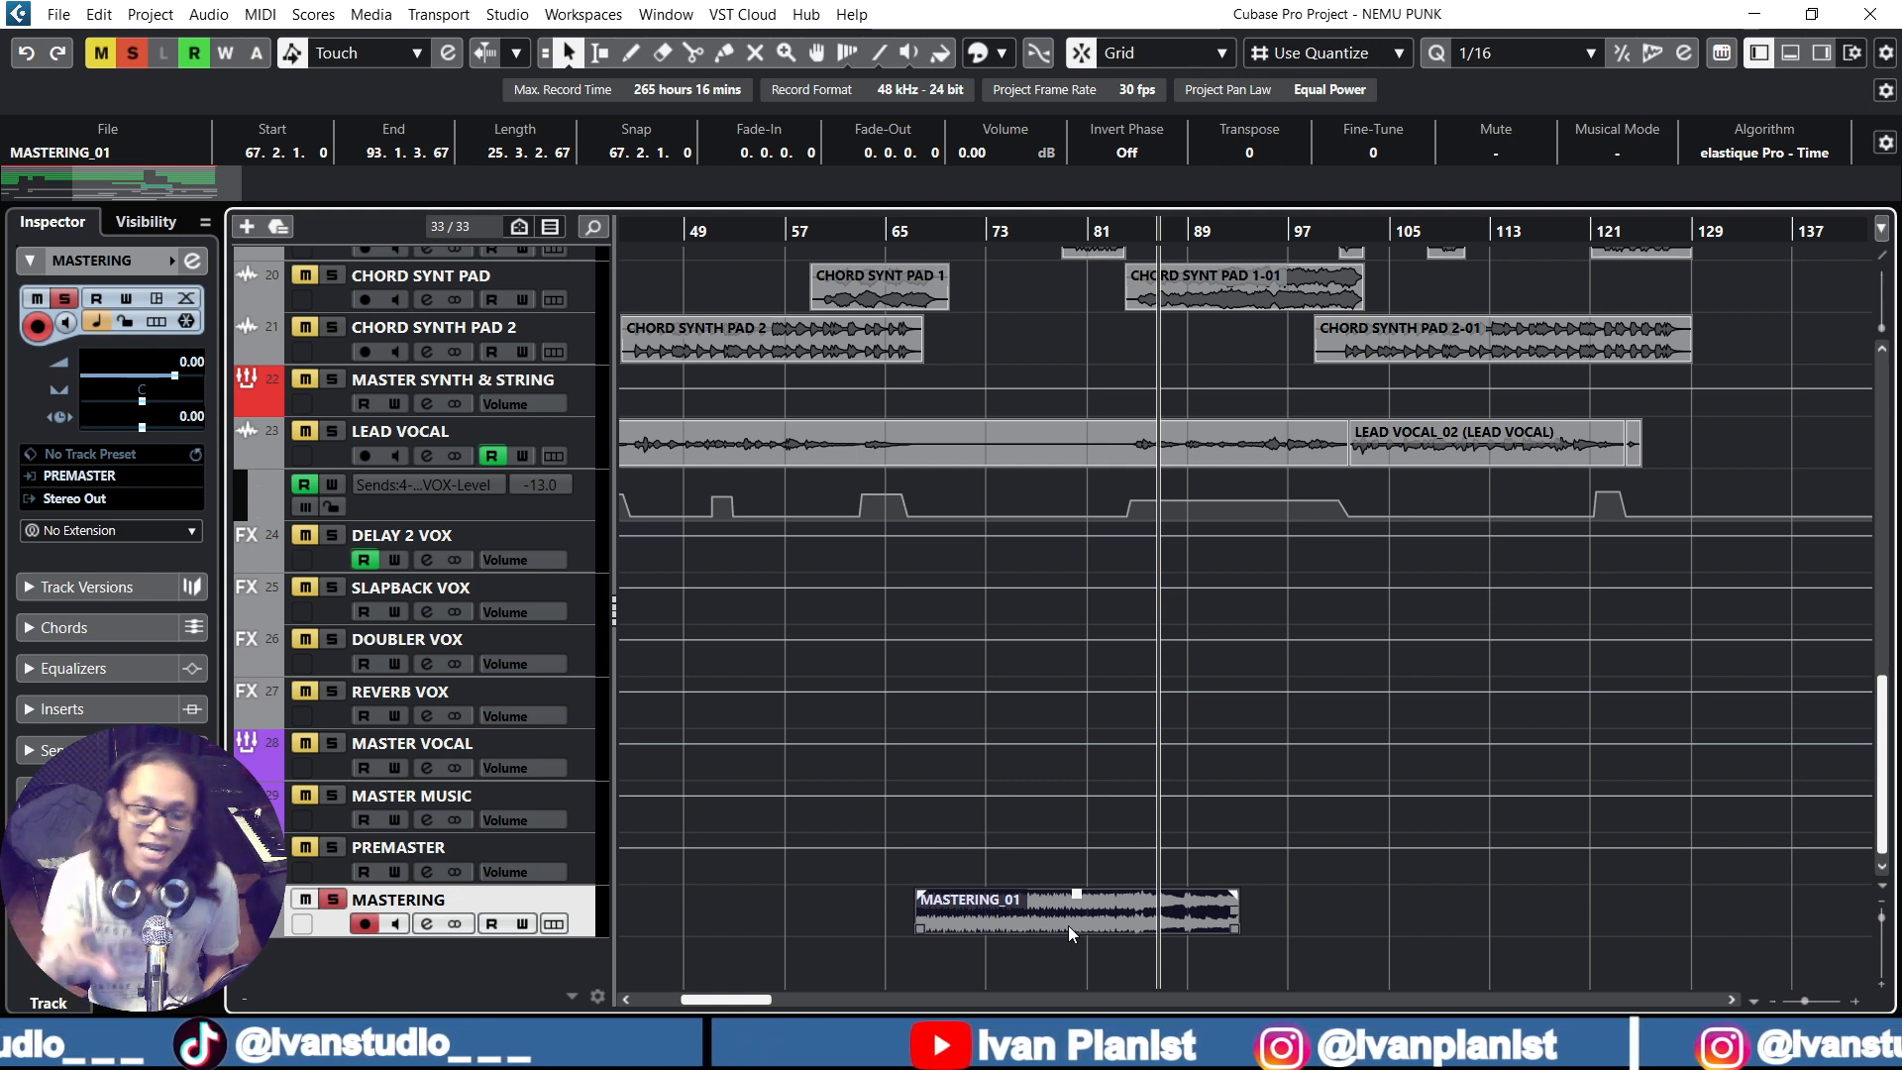
left_click(1283, 921)
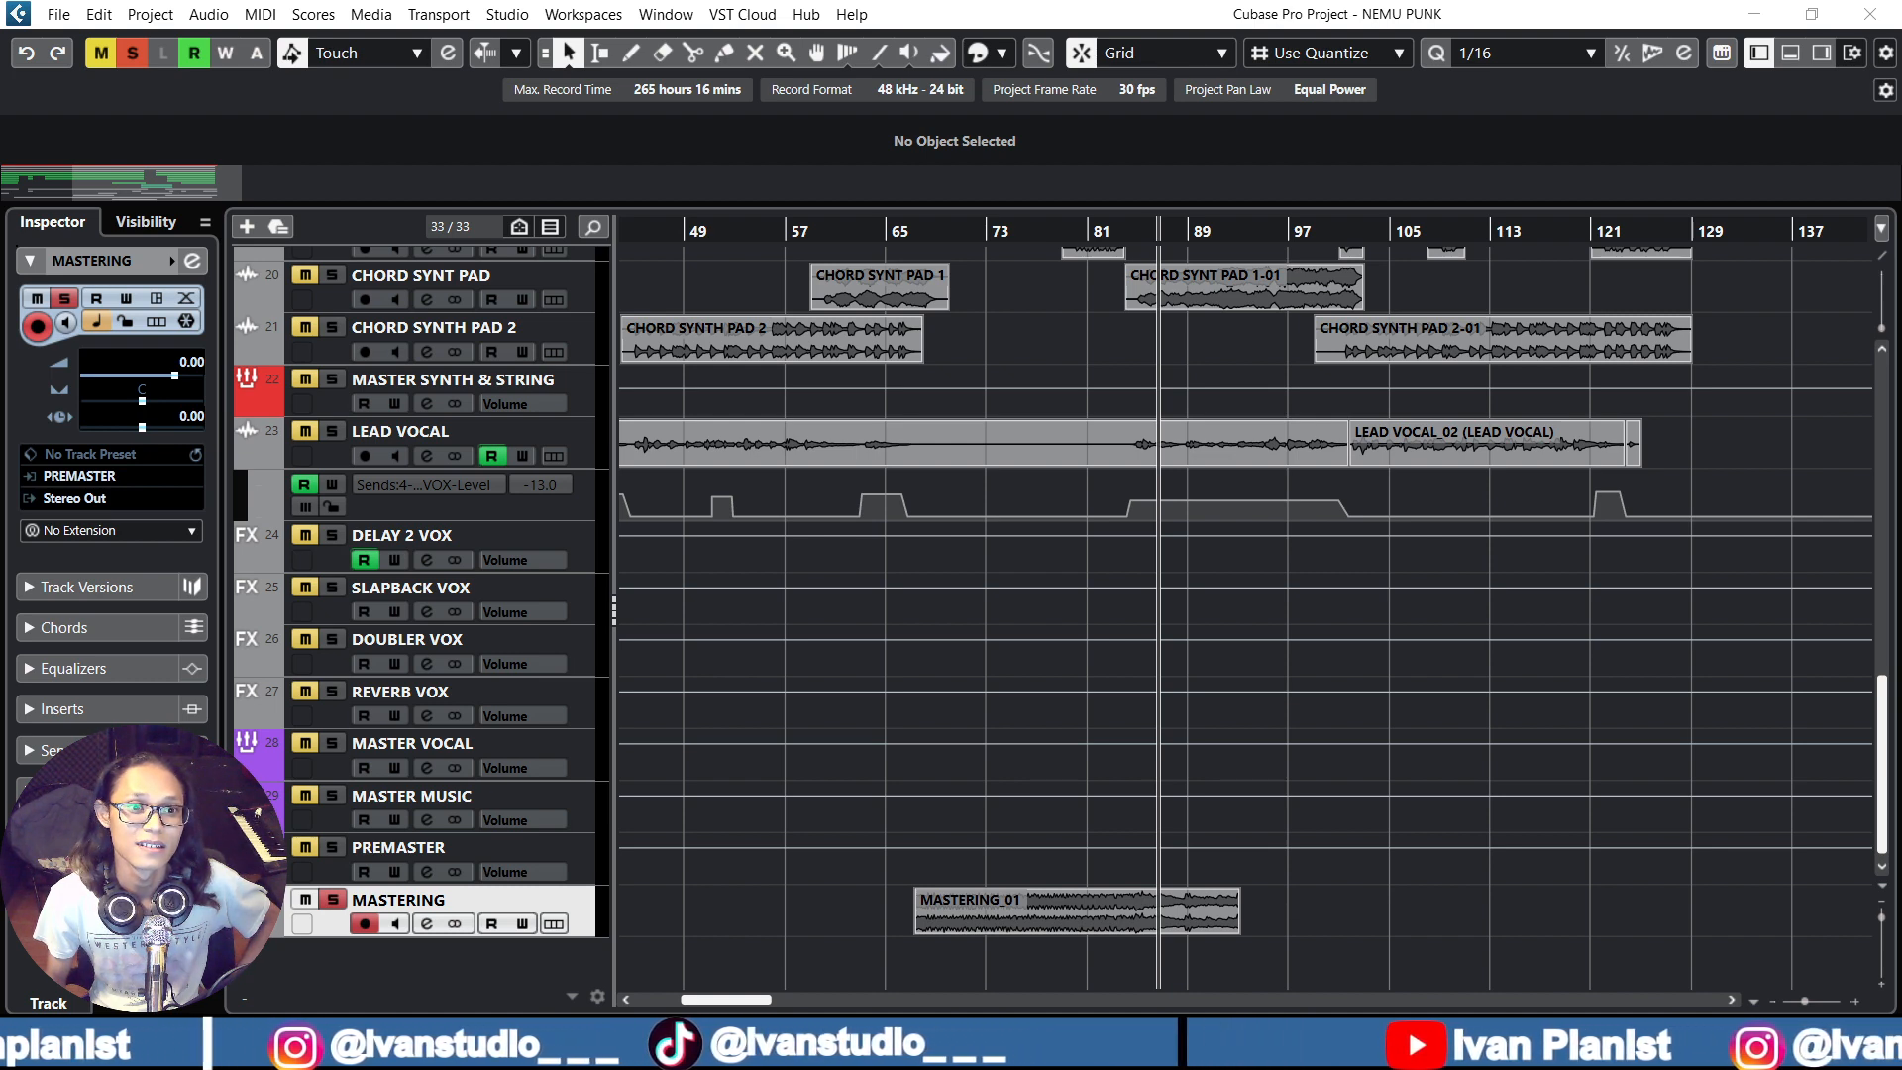
Switch to File Explorer, open the NEMU PUNK project folder, and check its Mixdown folder
left_click_drag(684, 0, 895, 168)
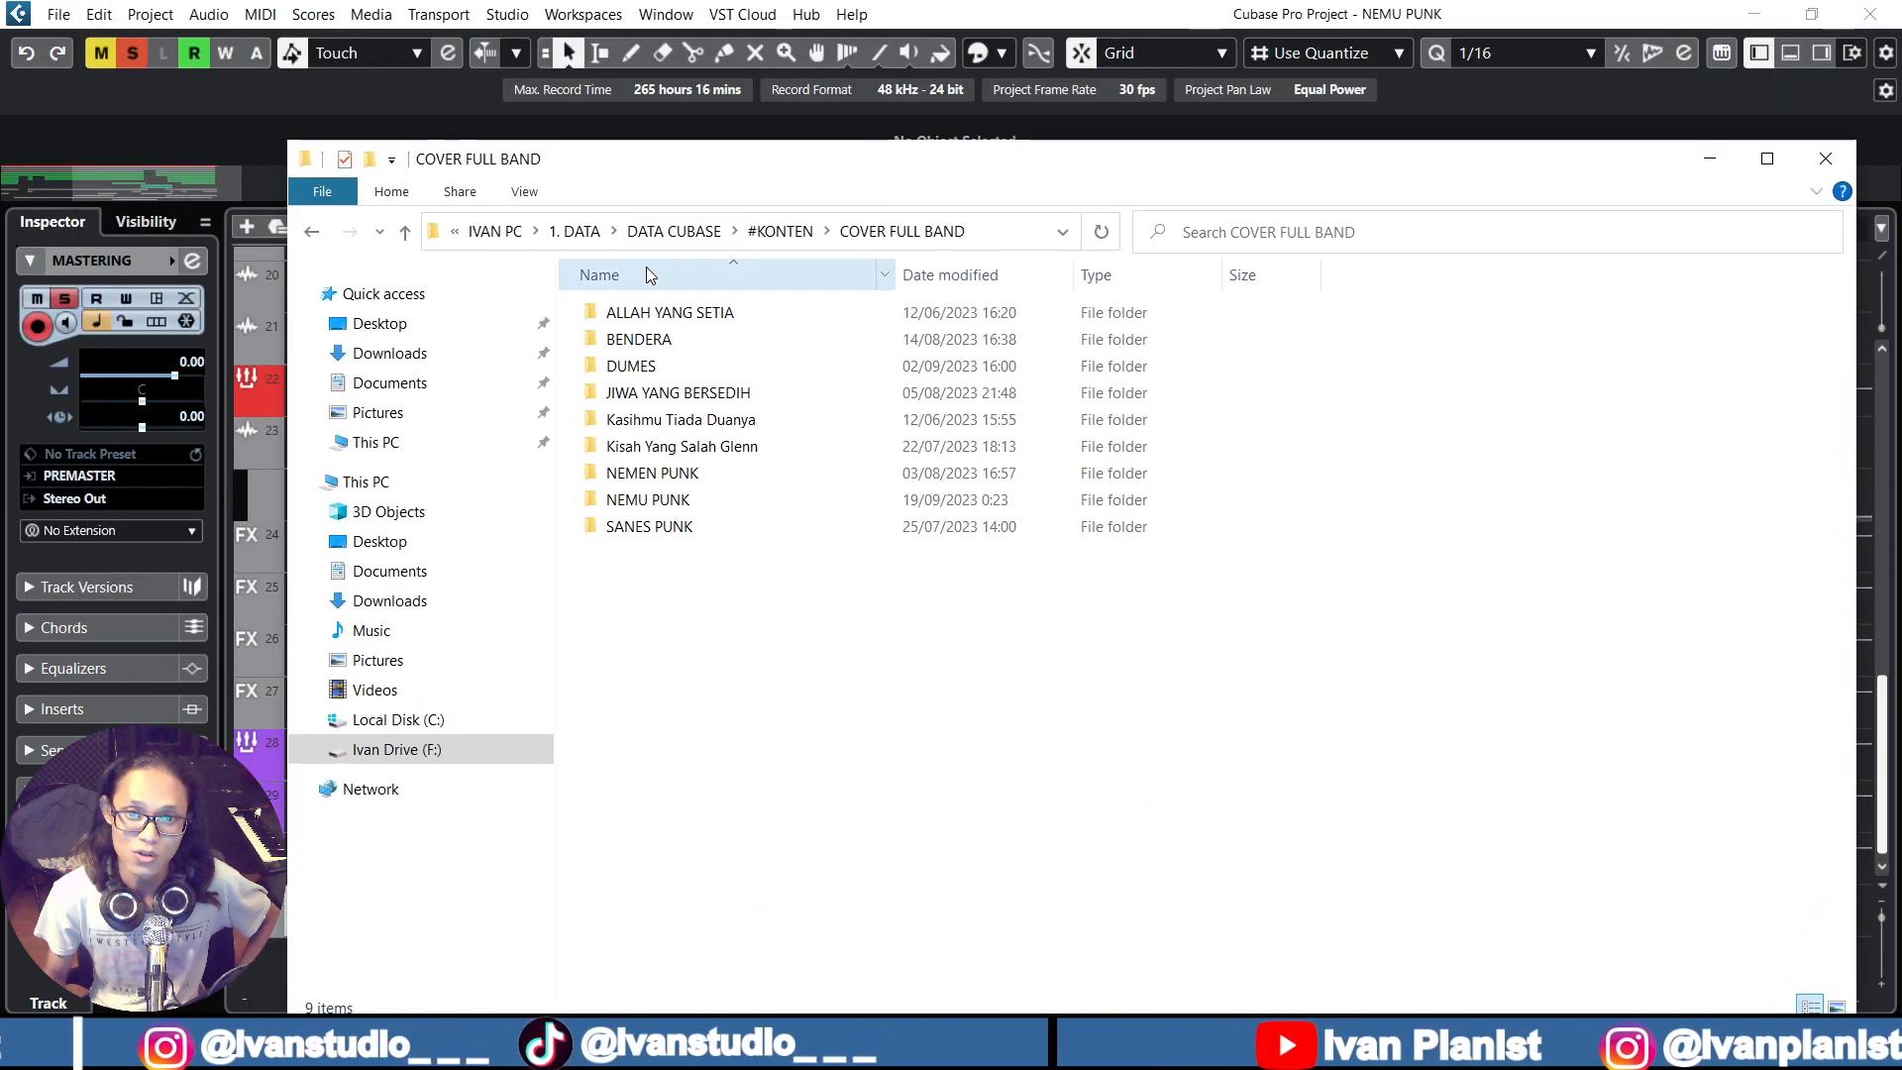
double_click(673, 504)
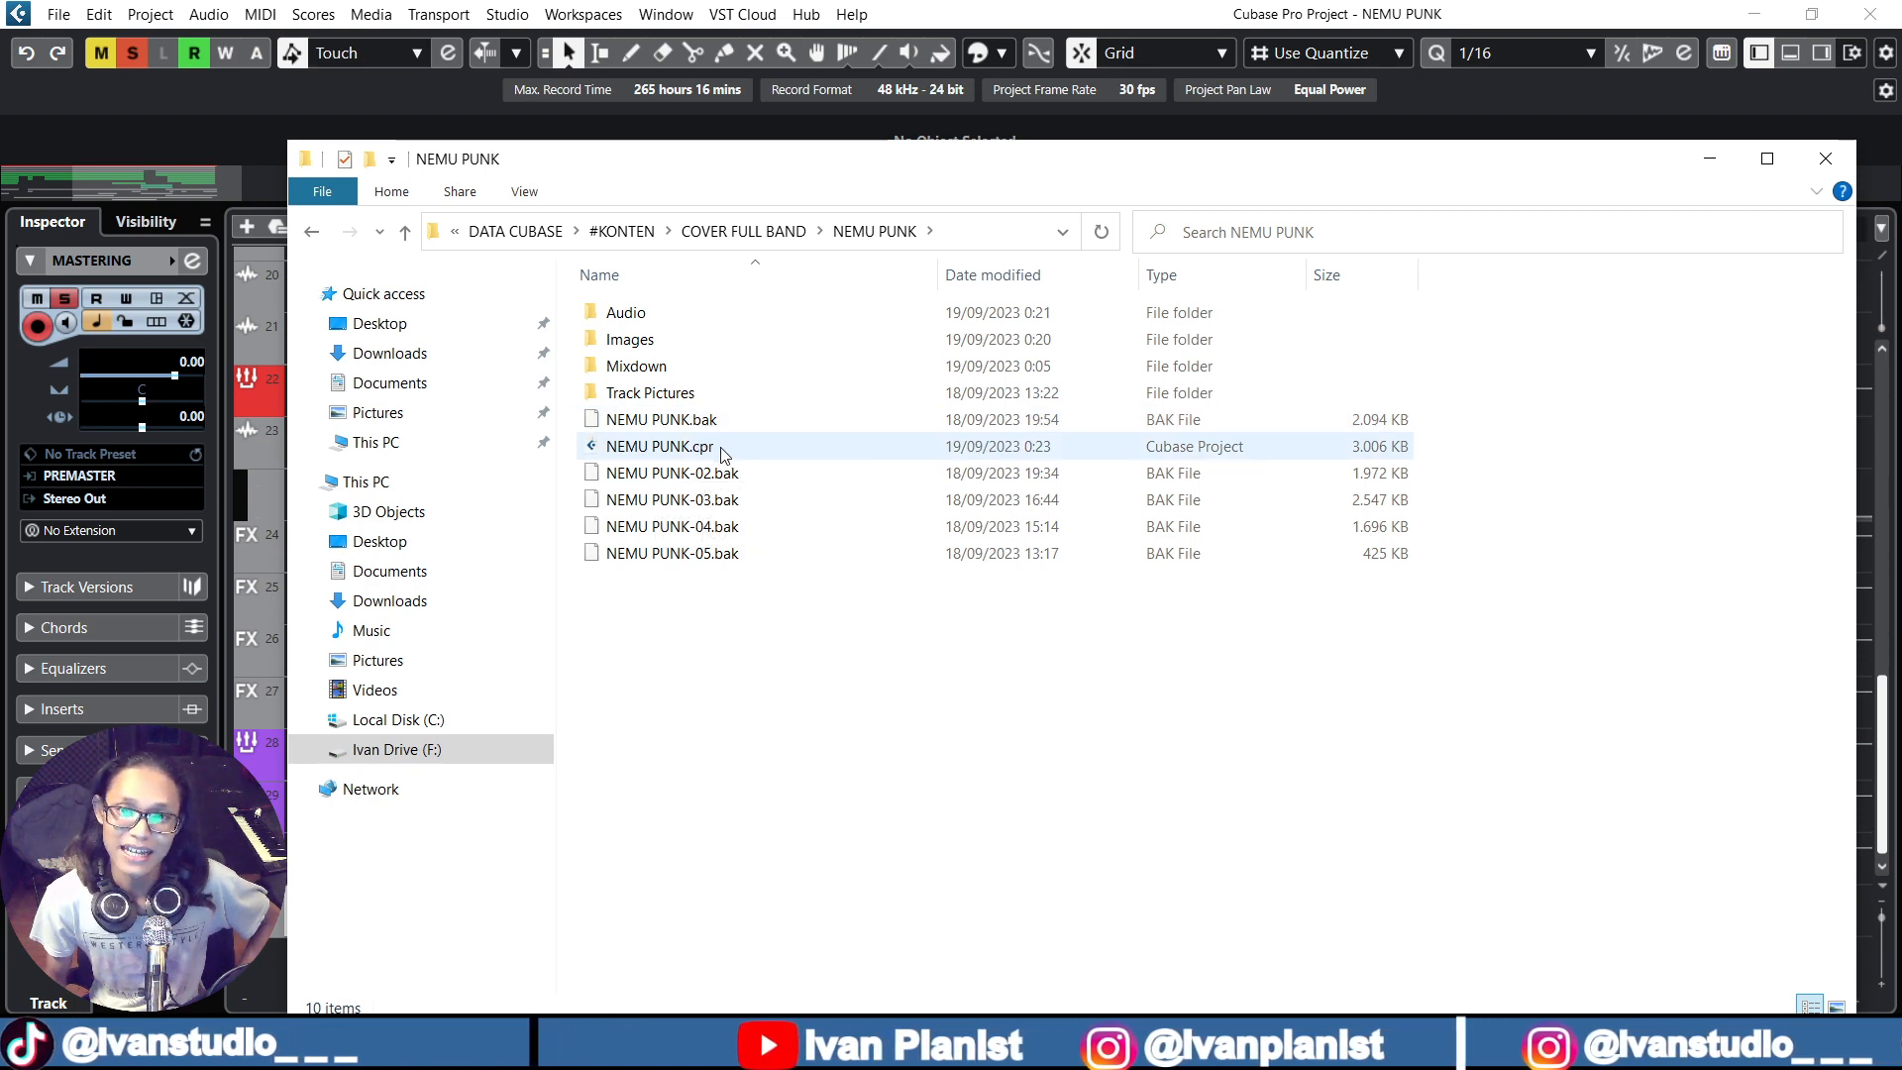
left_click(677, 365)
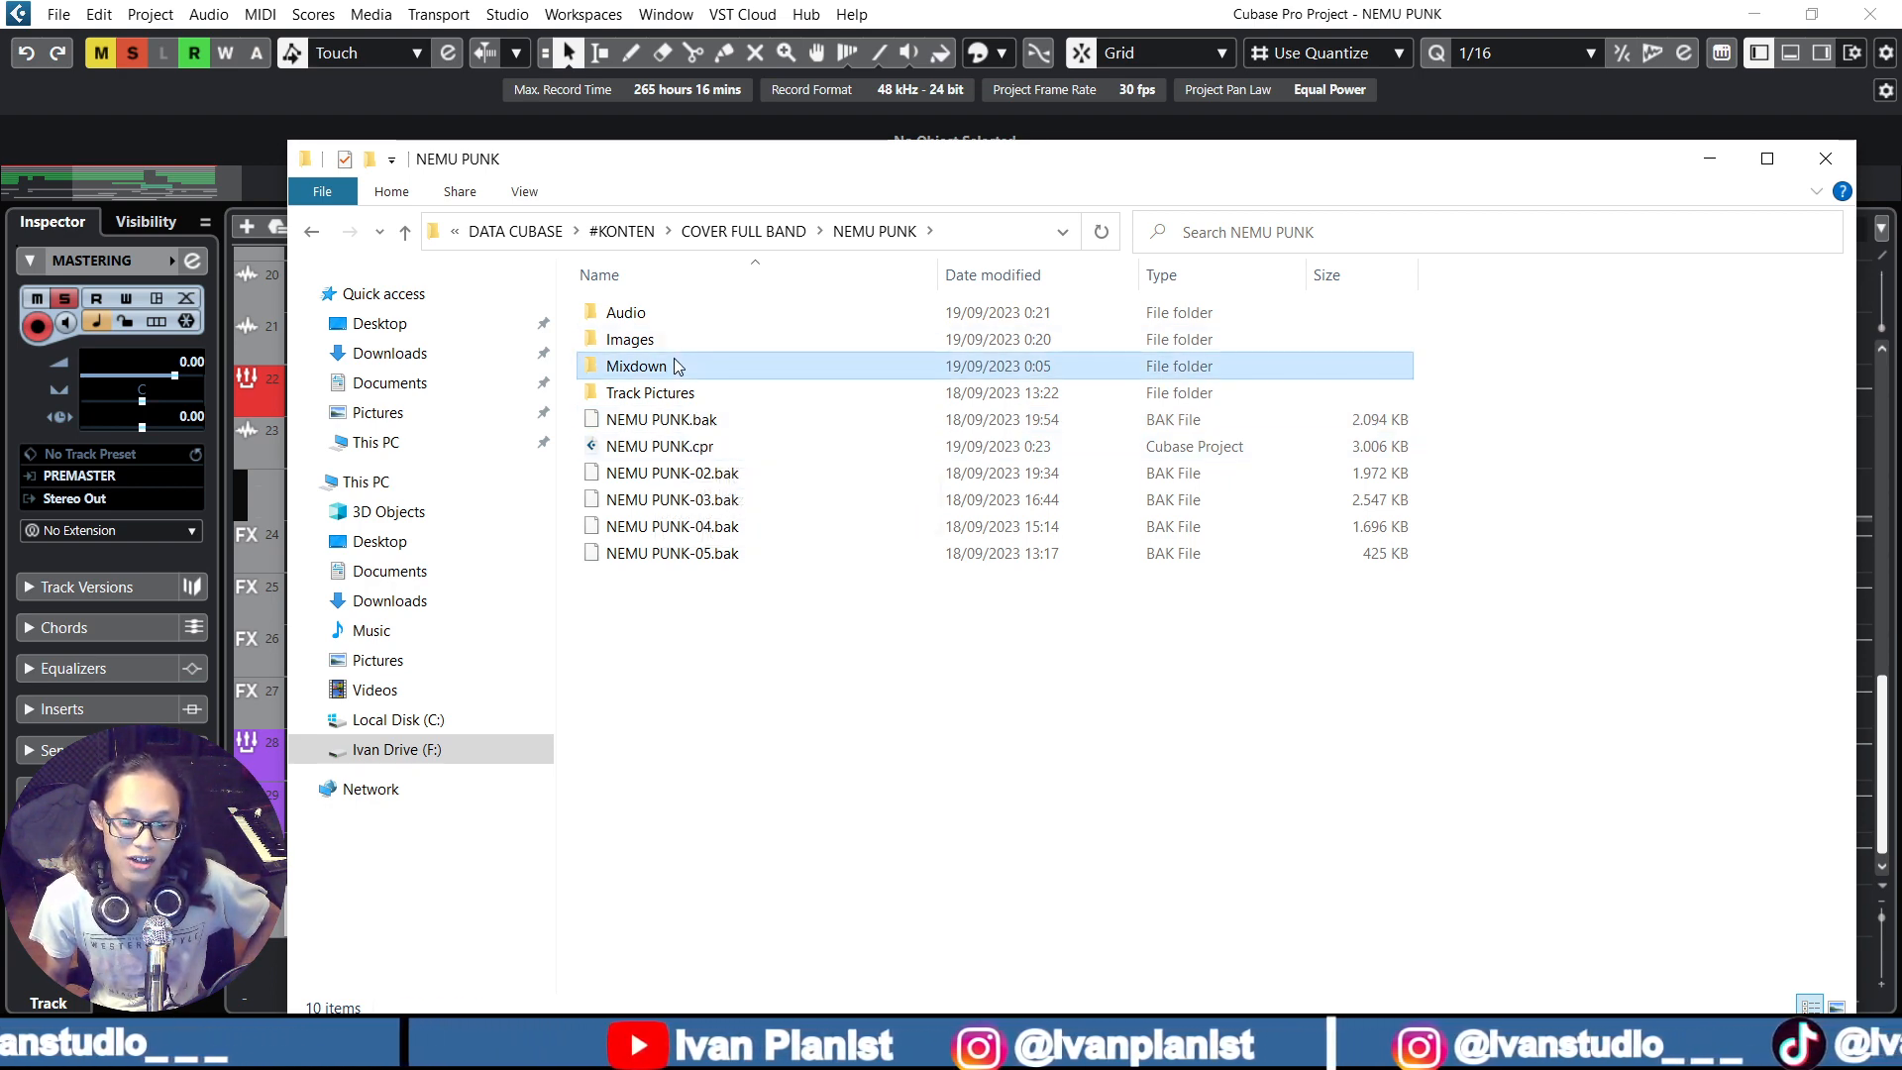
double_click(852, 374)
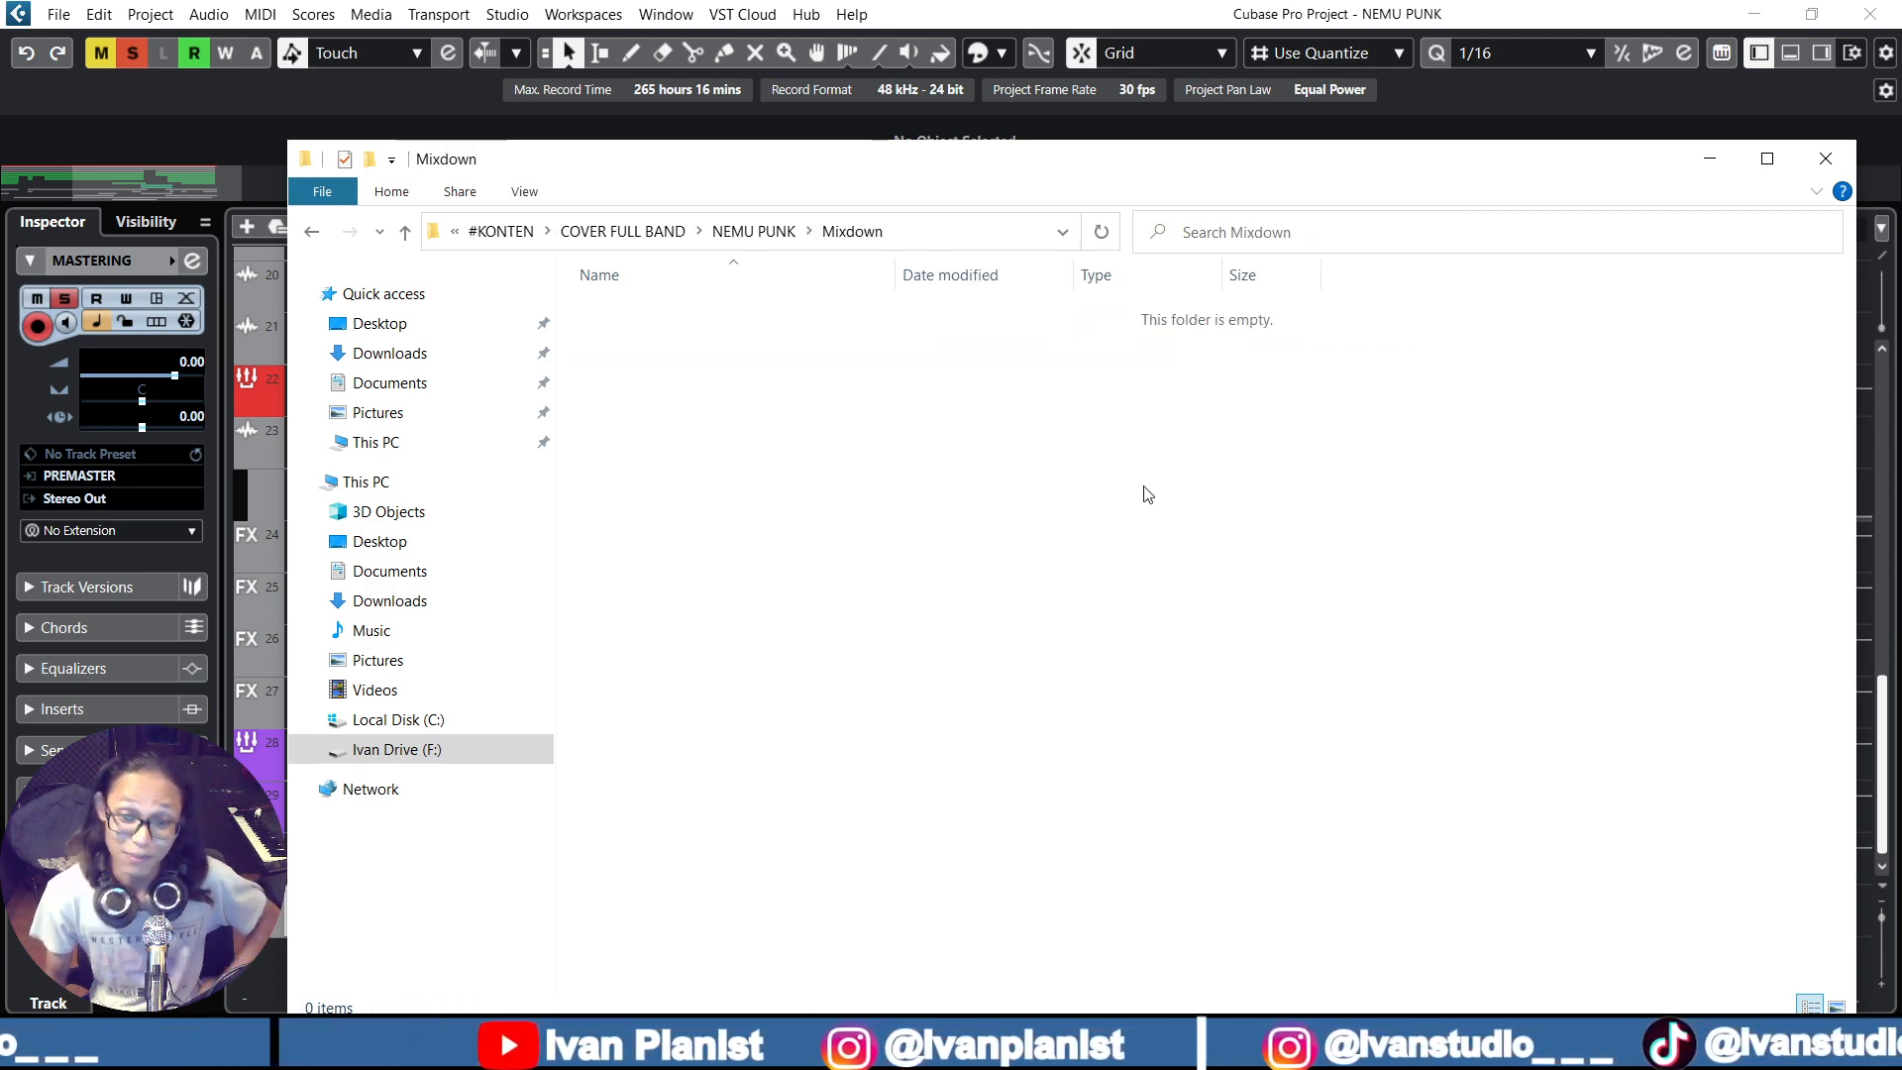
Open the NEMU PUNK project's Audio folder and locate and select the recorded file MASTERING_01.wav
left_click(318, 238)
double_click(658, 313)
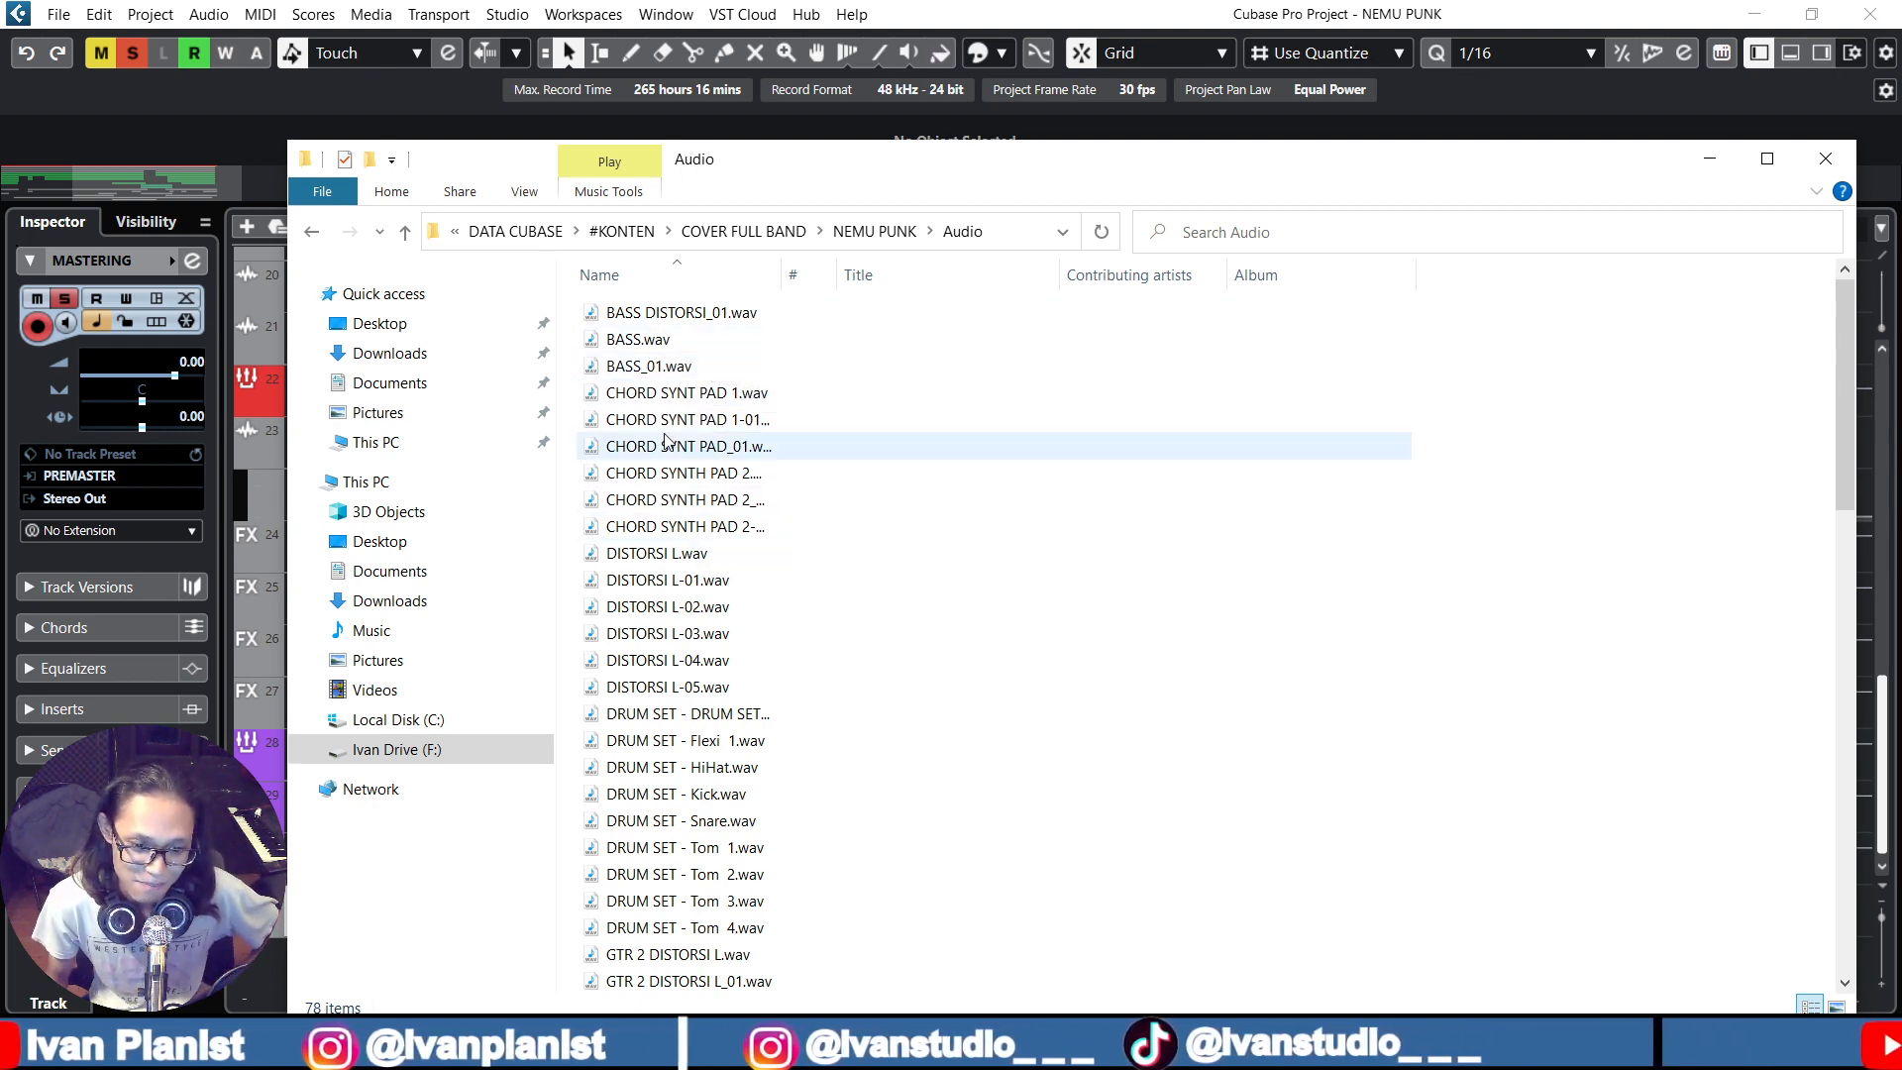
scroll(772, 555, "down", 9)
scroll(776, 582, "down", 8)
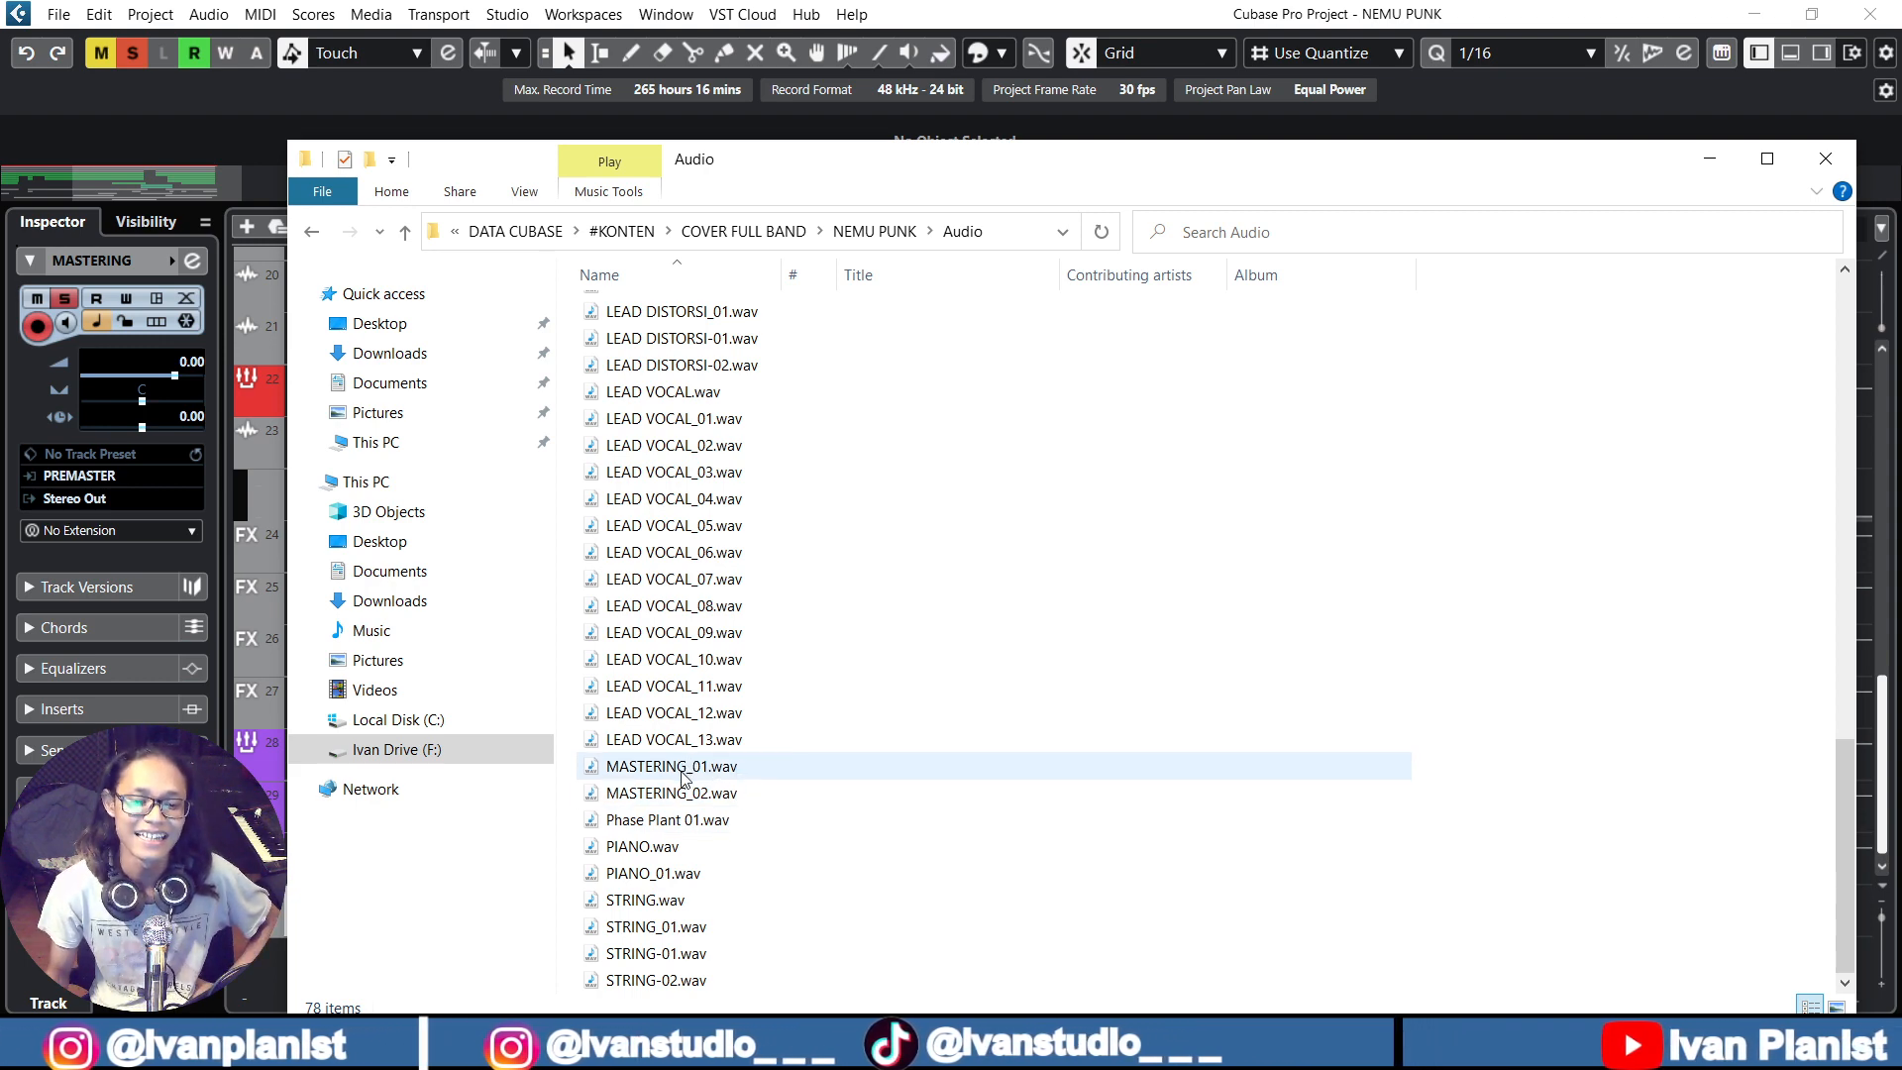
left_click(683, 779)
left_click(709, 792)
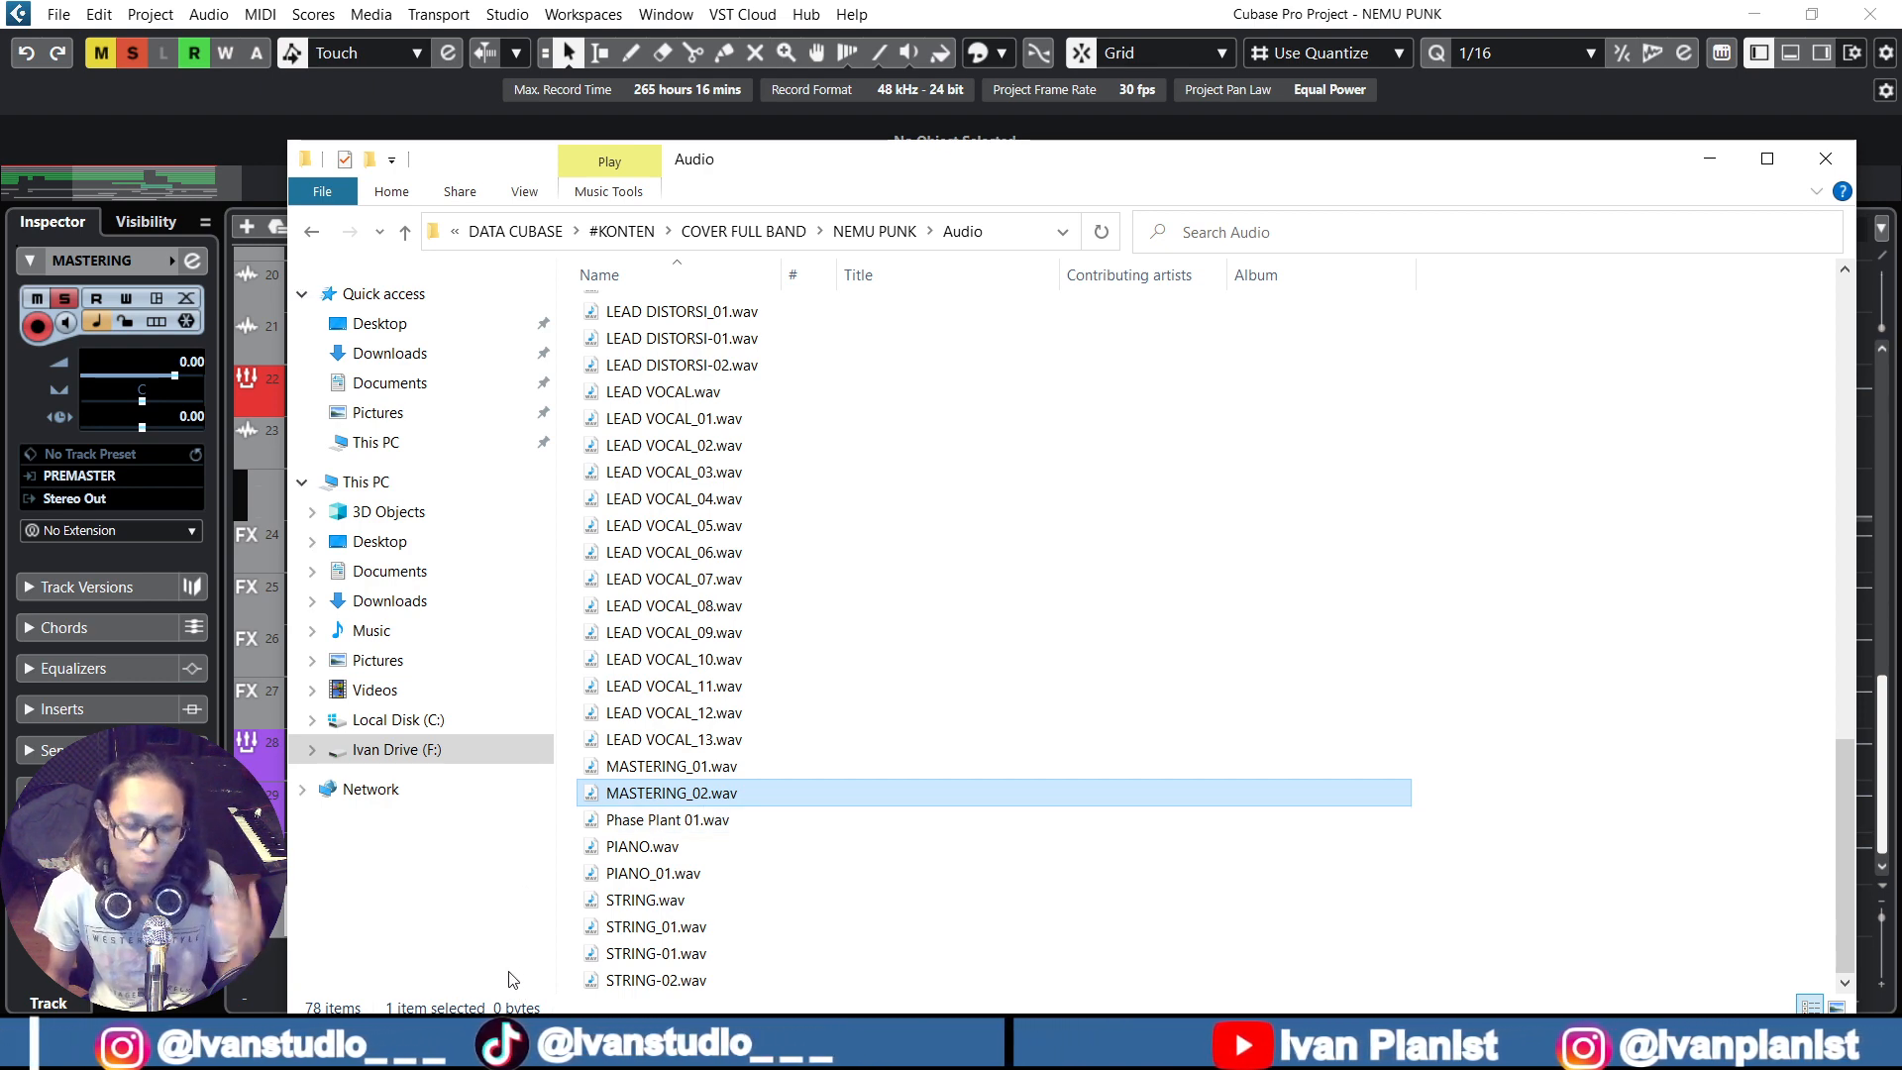
left_click(742, 771)
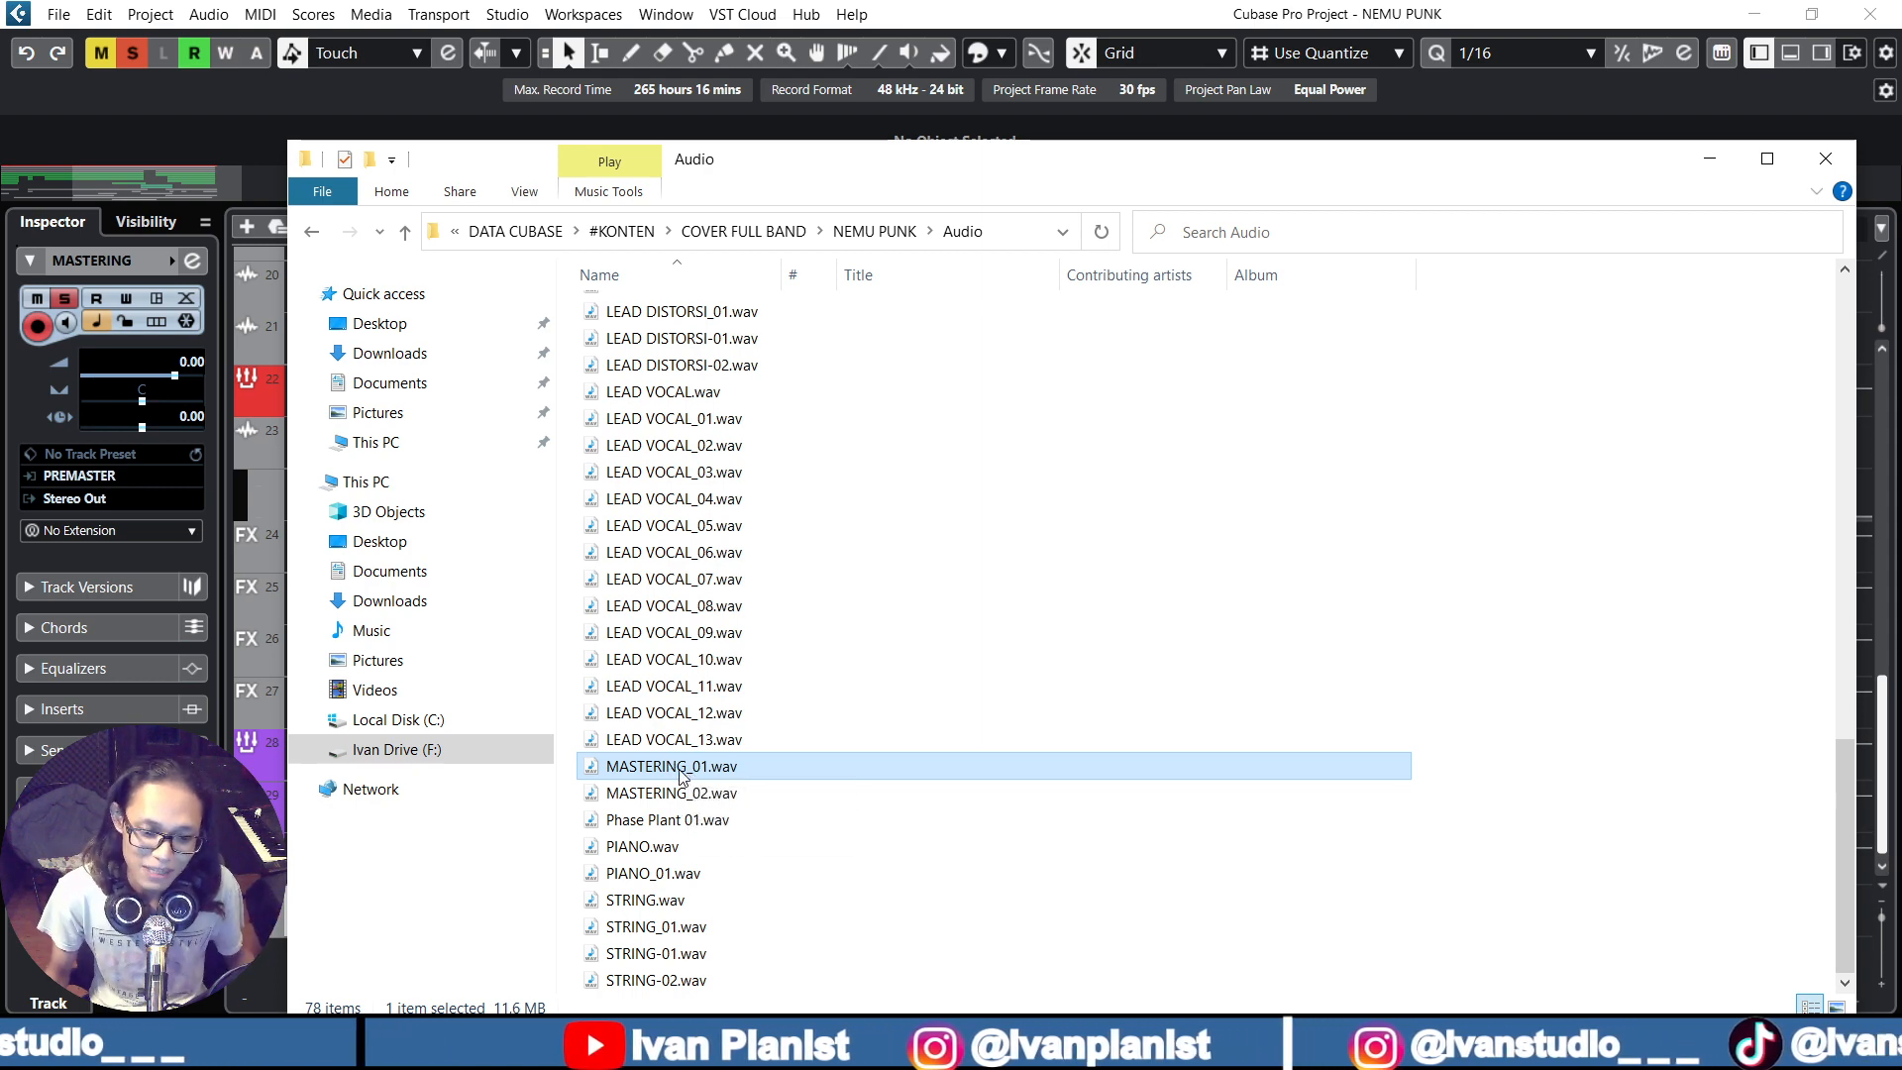
Play MASTERING_01.wav from the Audio folder in the media player to check the recording, and close the player
left_click_drag(928, 158, 1154, 165)
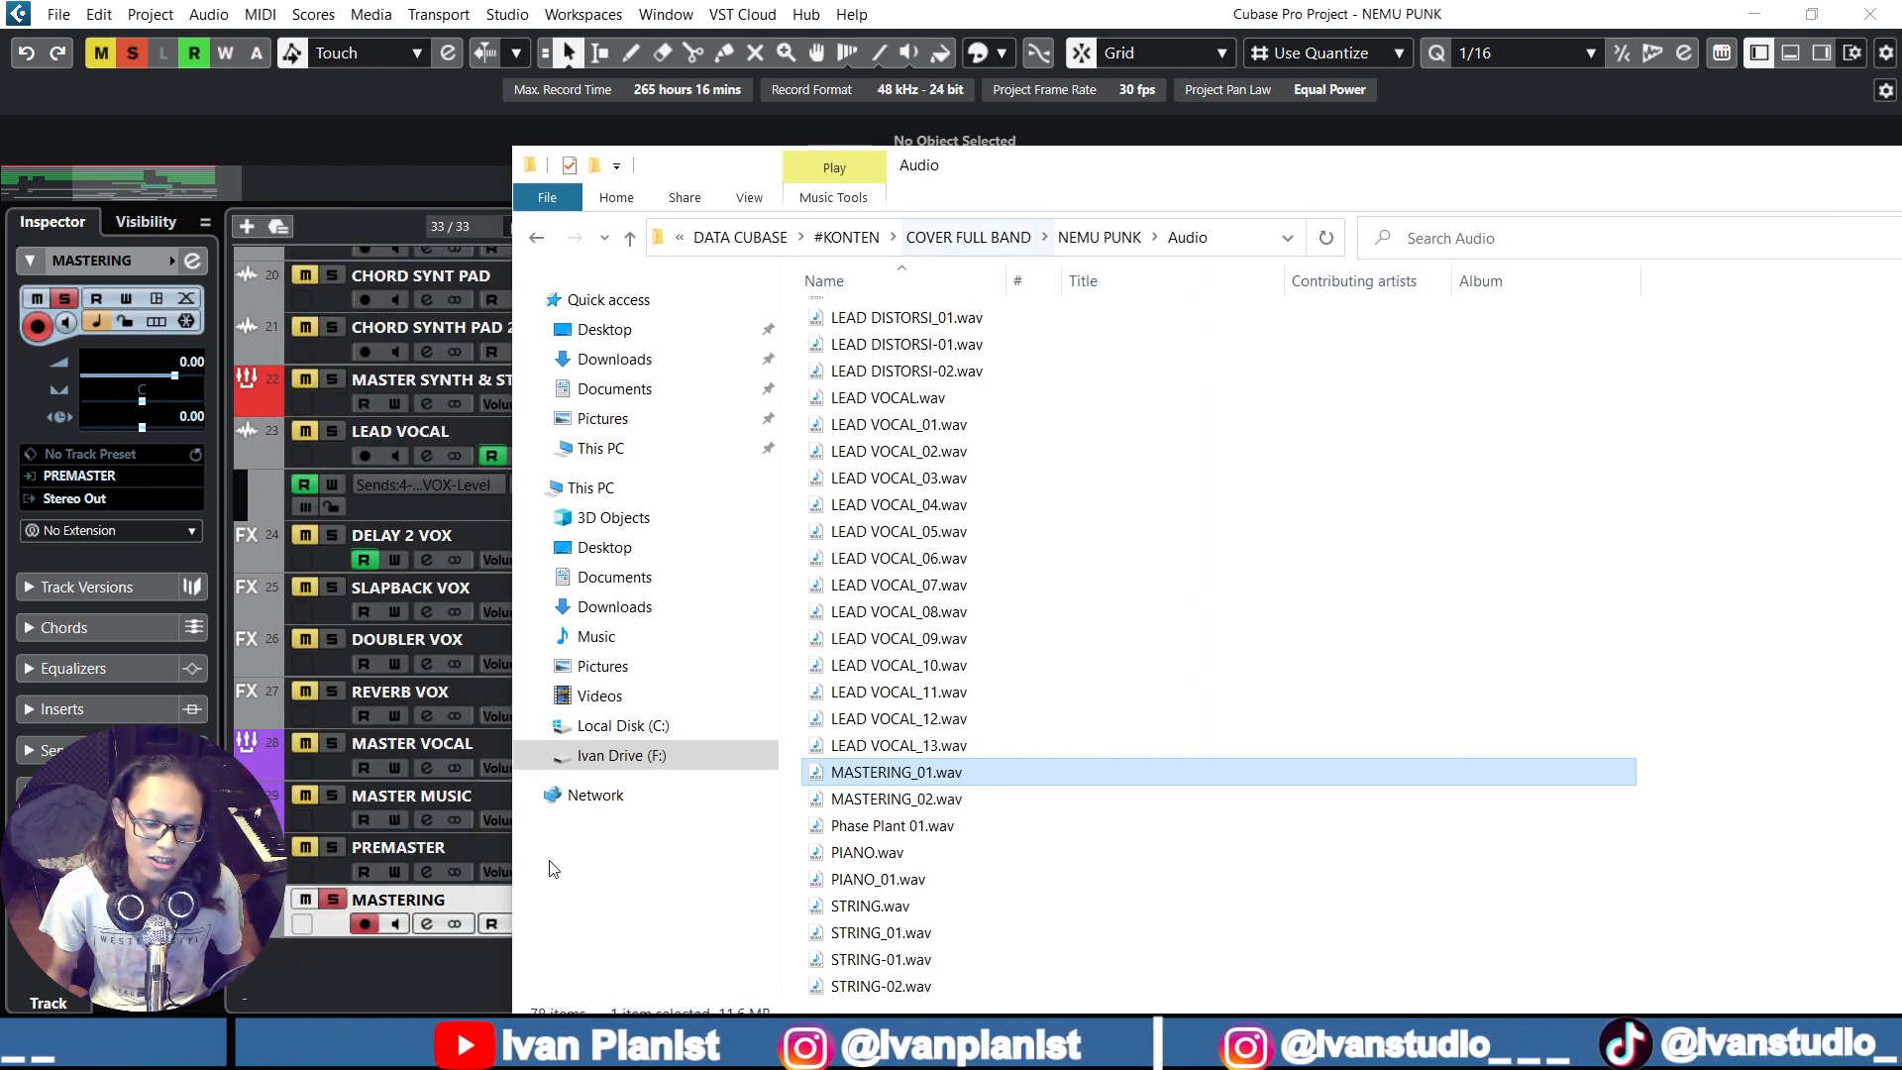
left_click_drag(1288, 179, 1191, 149)
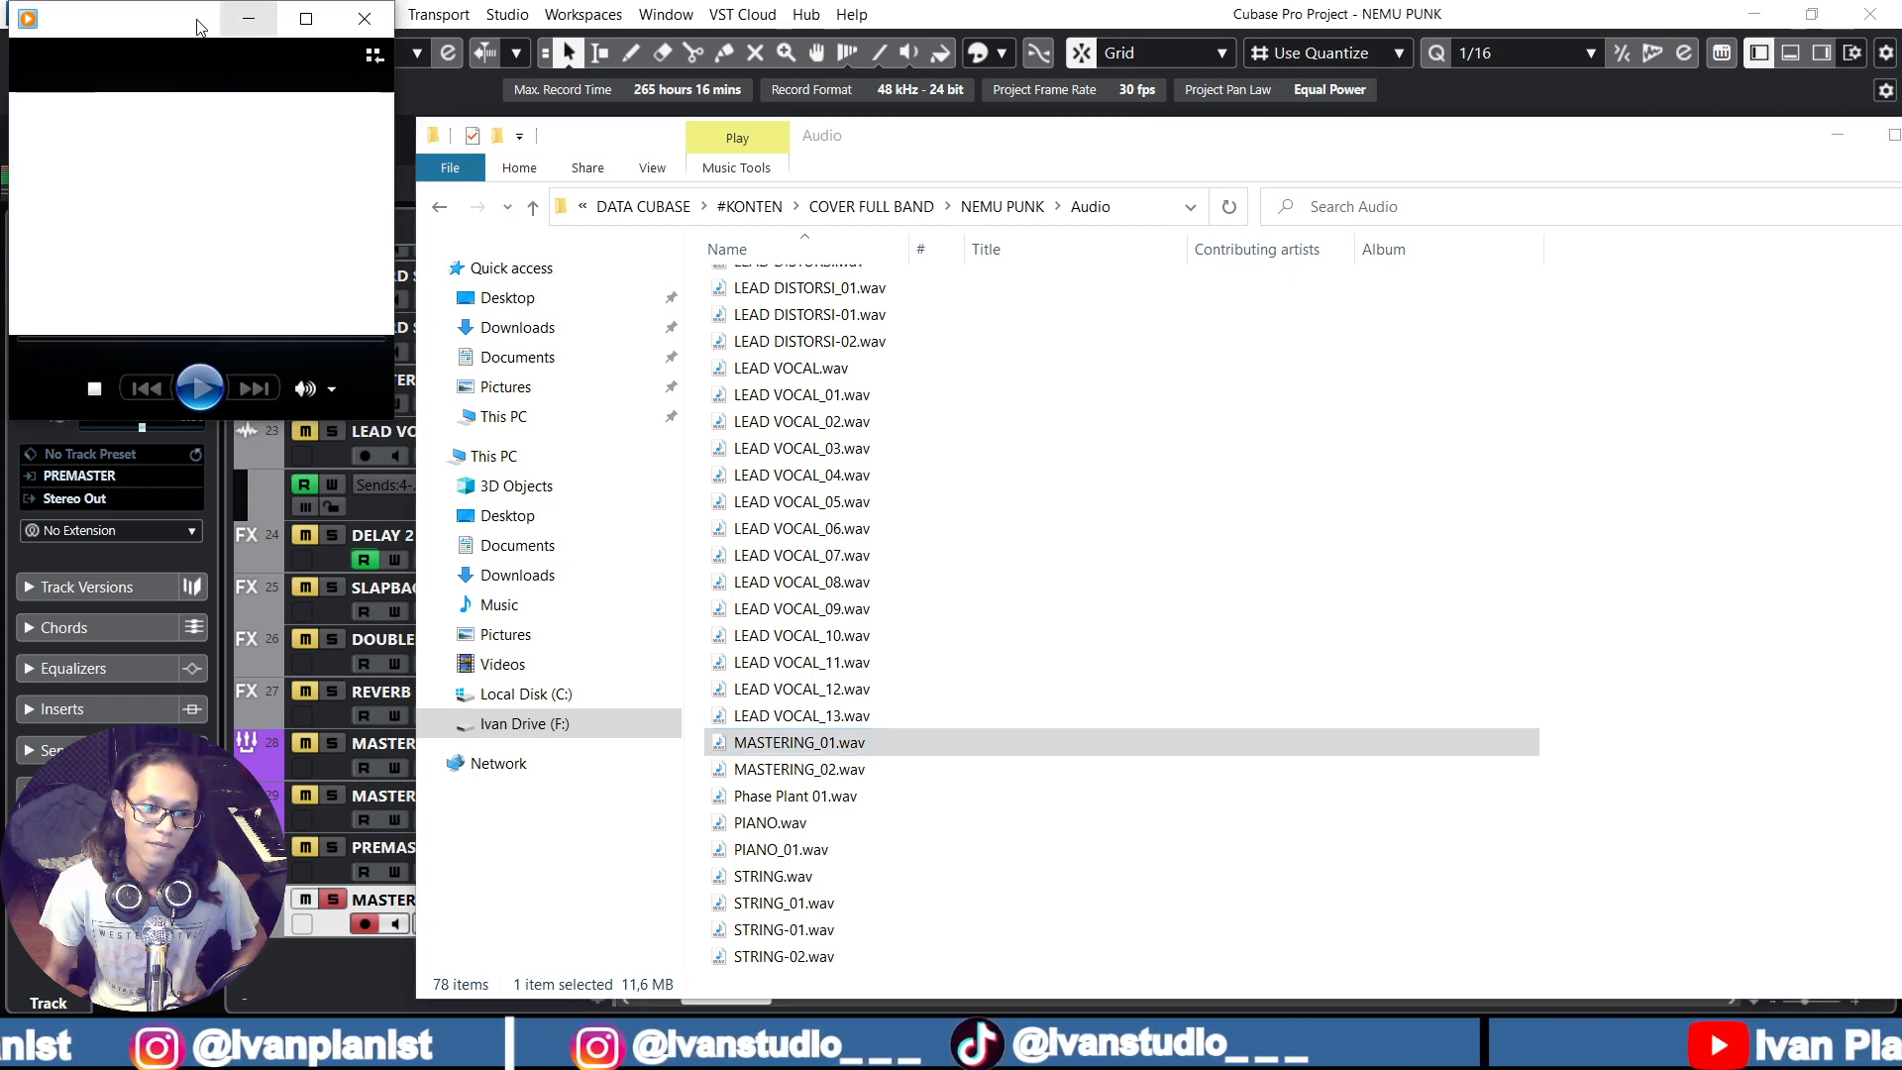
left_click_drag(177, 30, 872, 264)
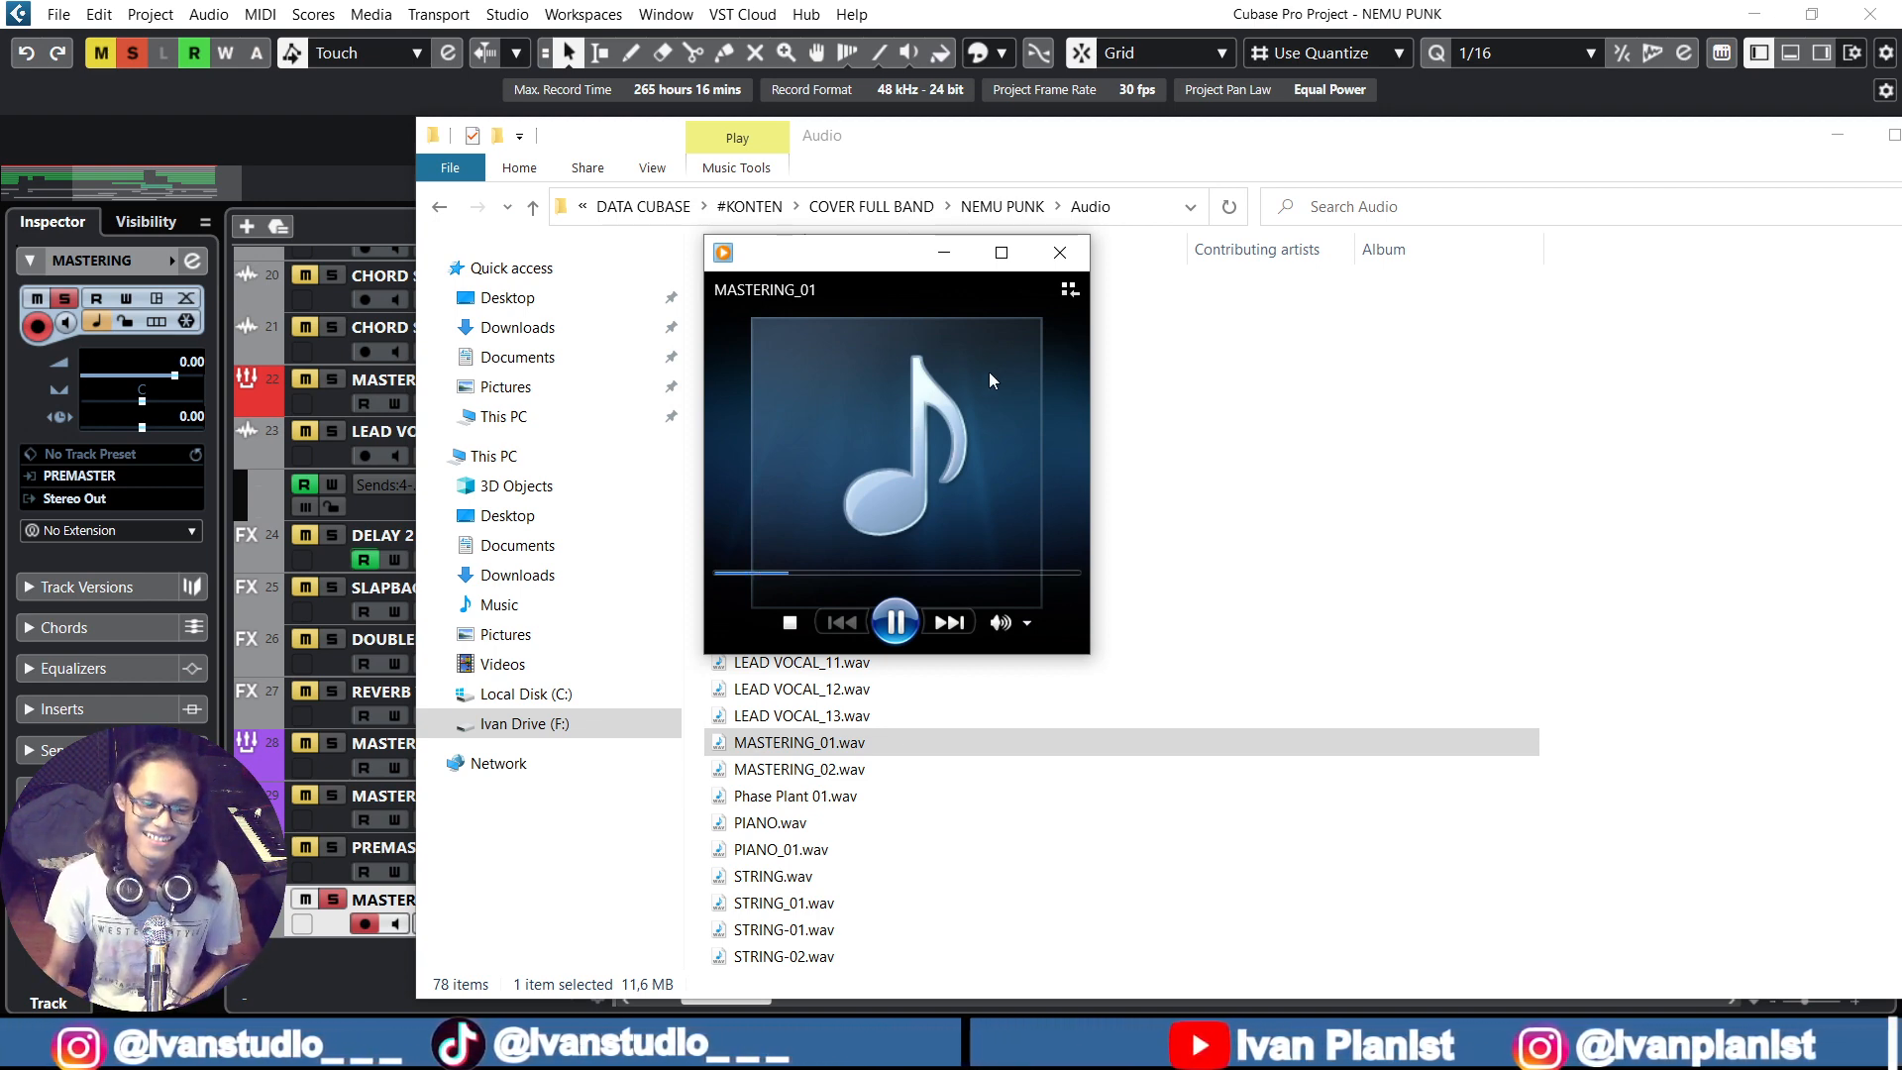
left_click(1060, 253)
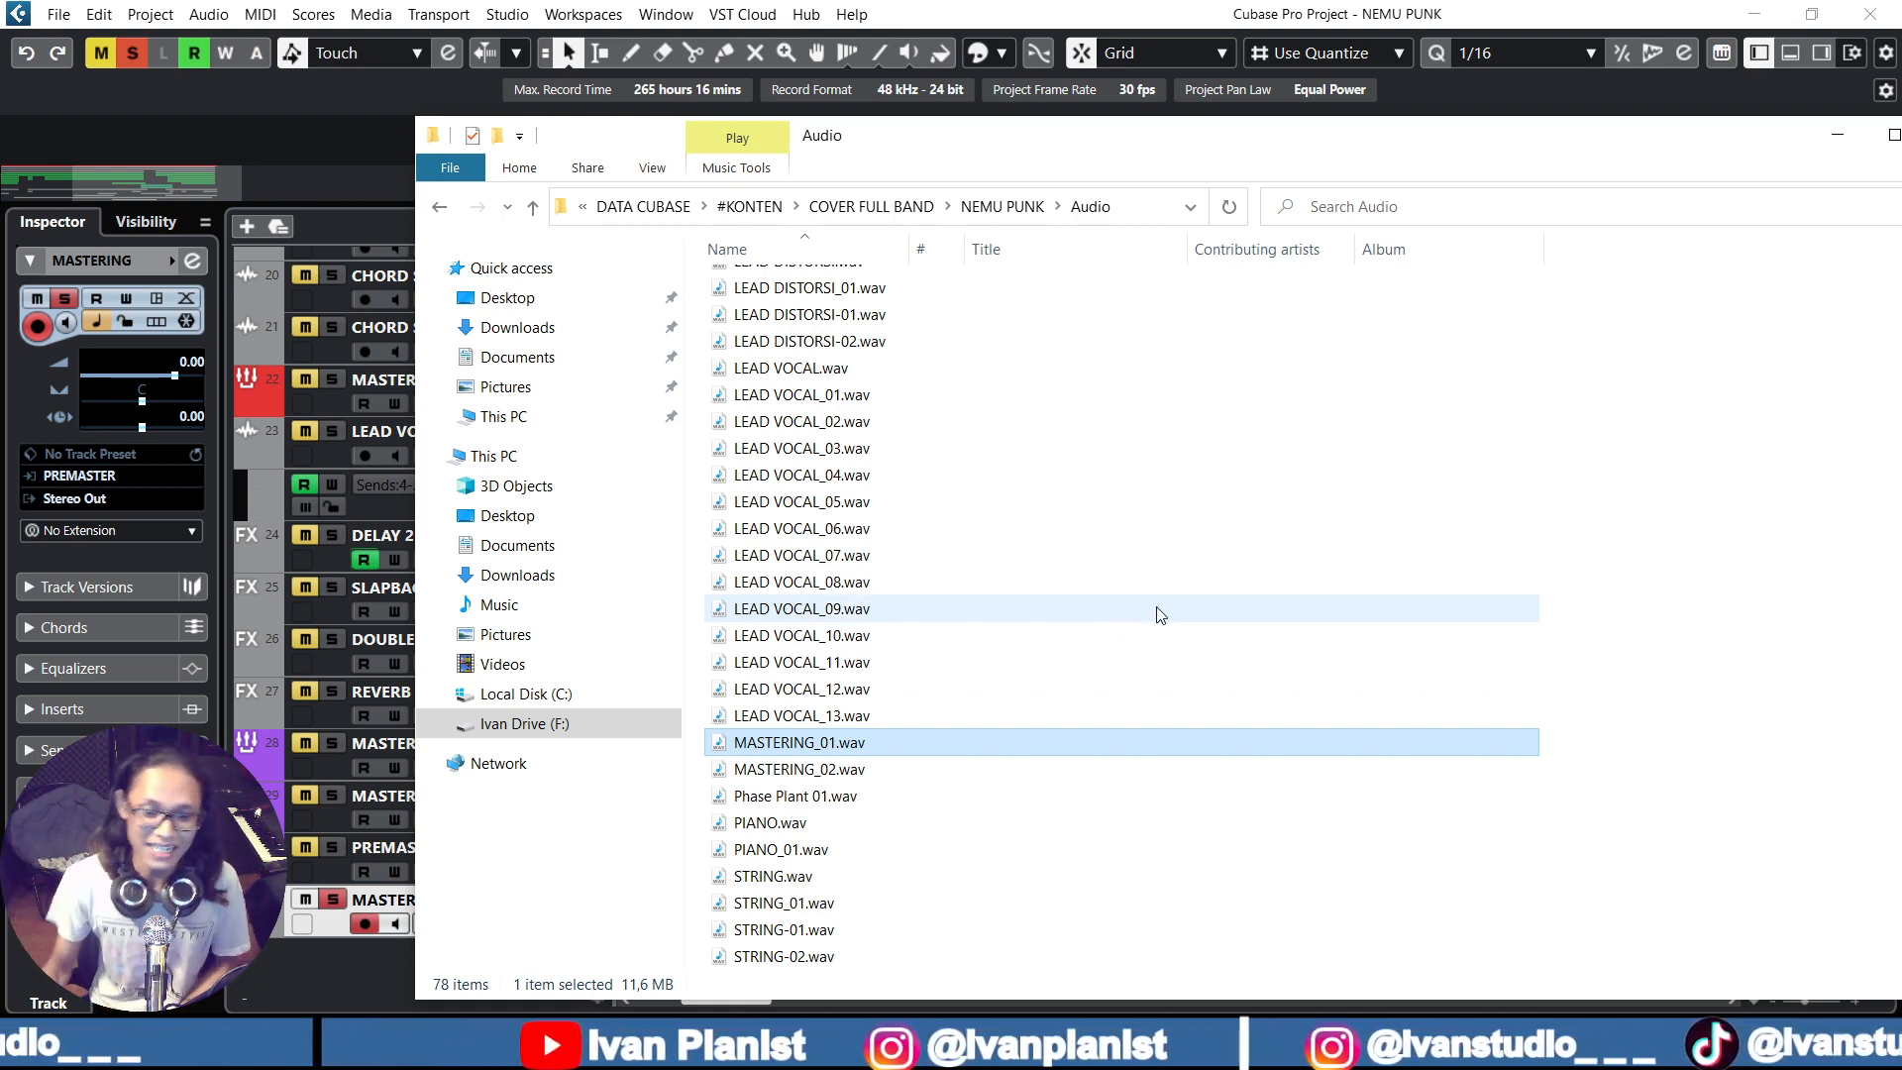
Look through the Audio folder's recordings, go back to the NEMU PUNK project folder, and reopen the Audio folder
left_click_drag(1290, 145, 1174, 91)
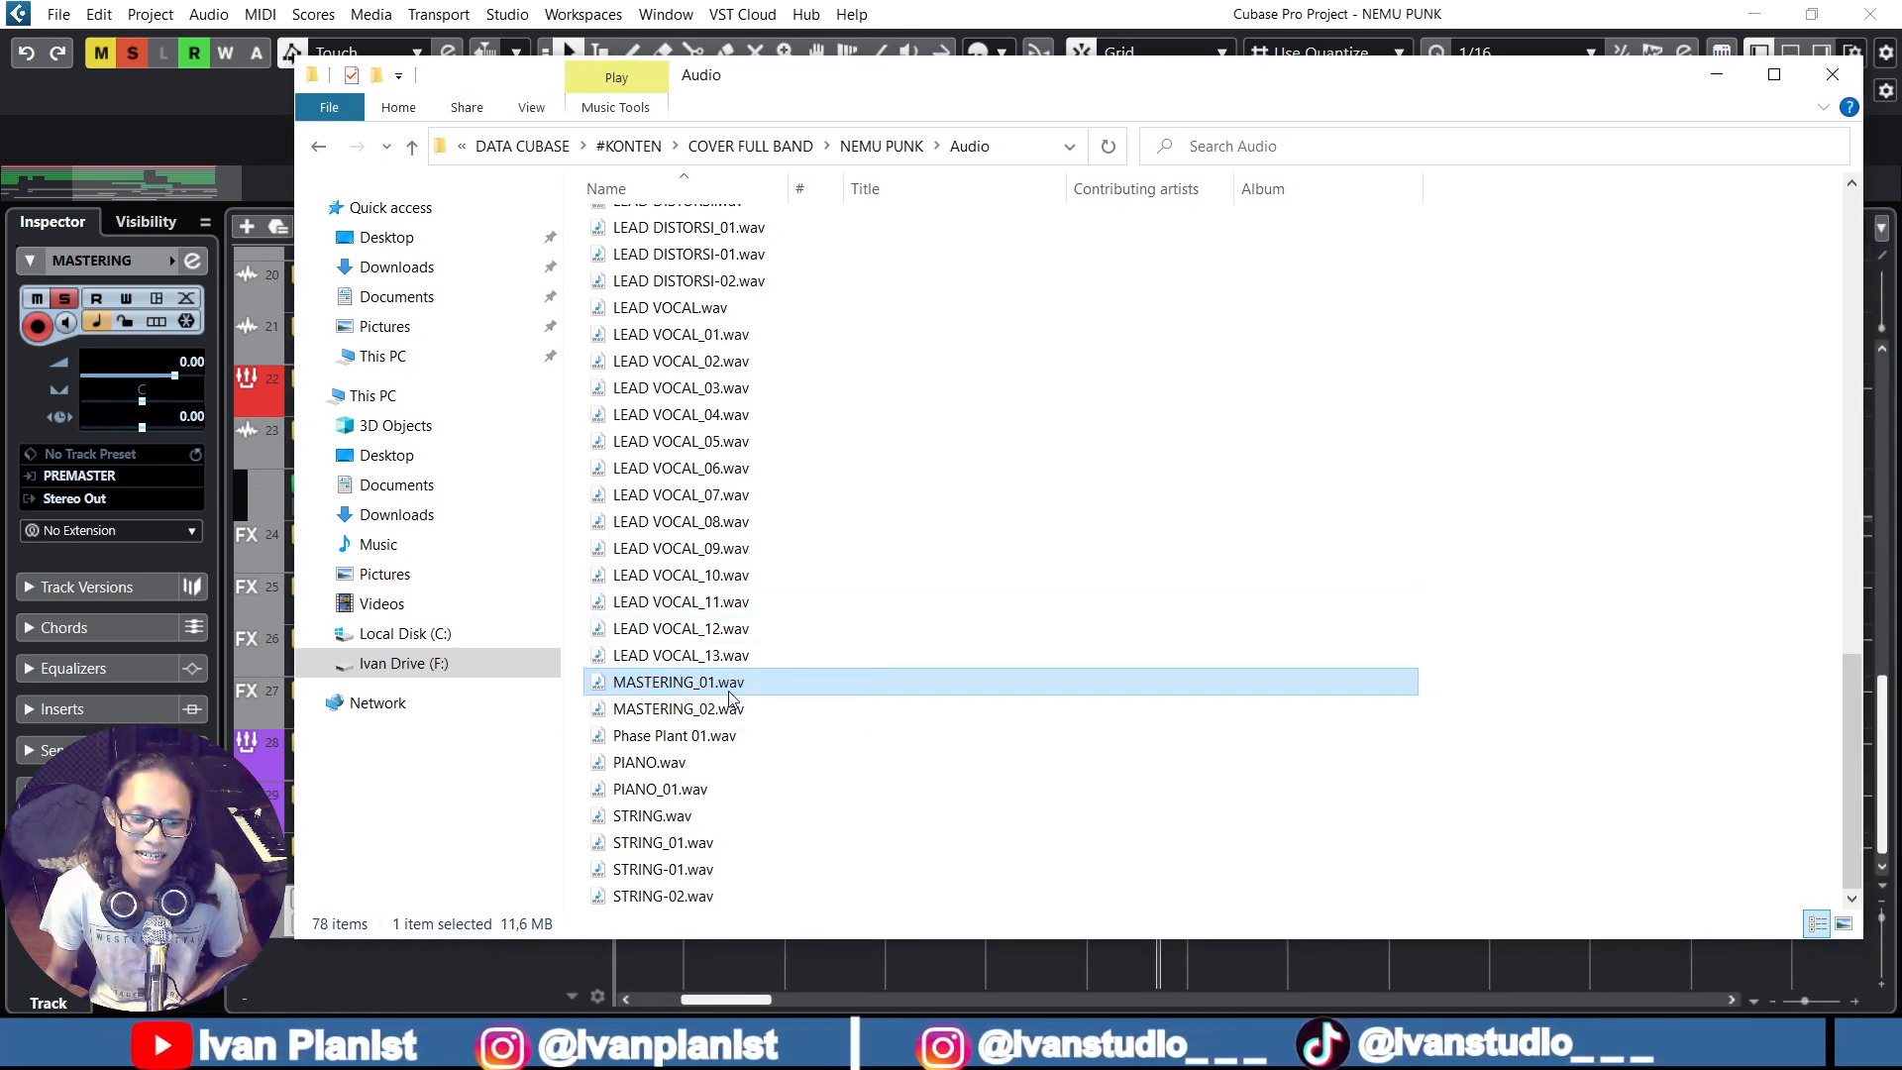
scroll(730, 696, "up", 17)
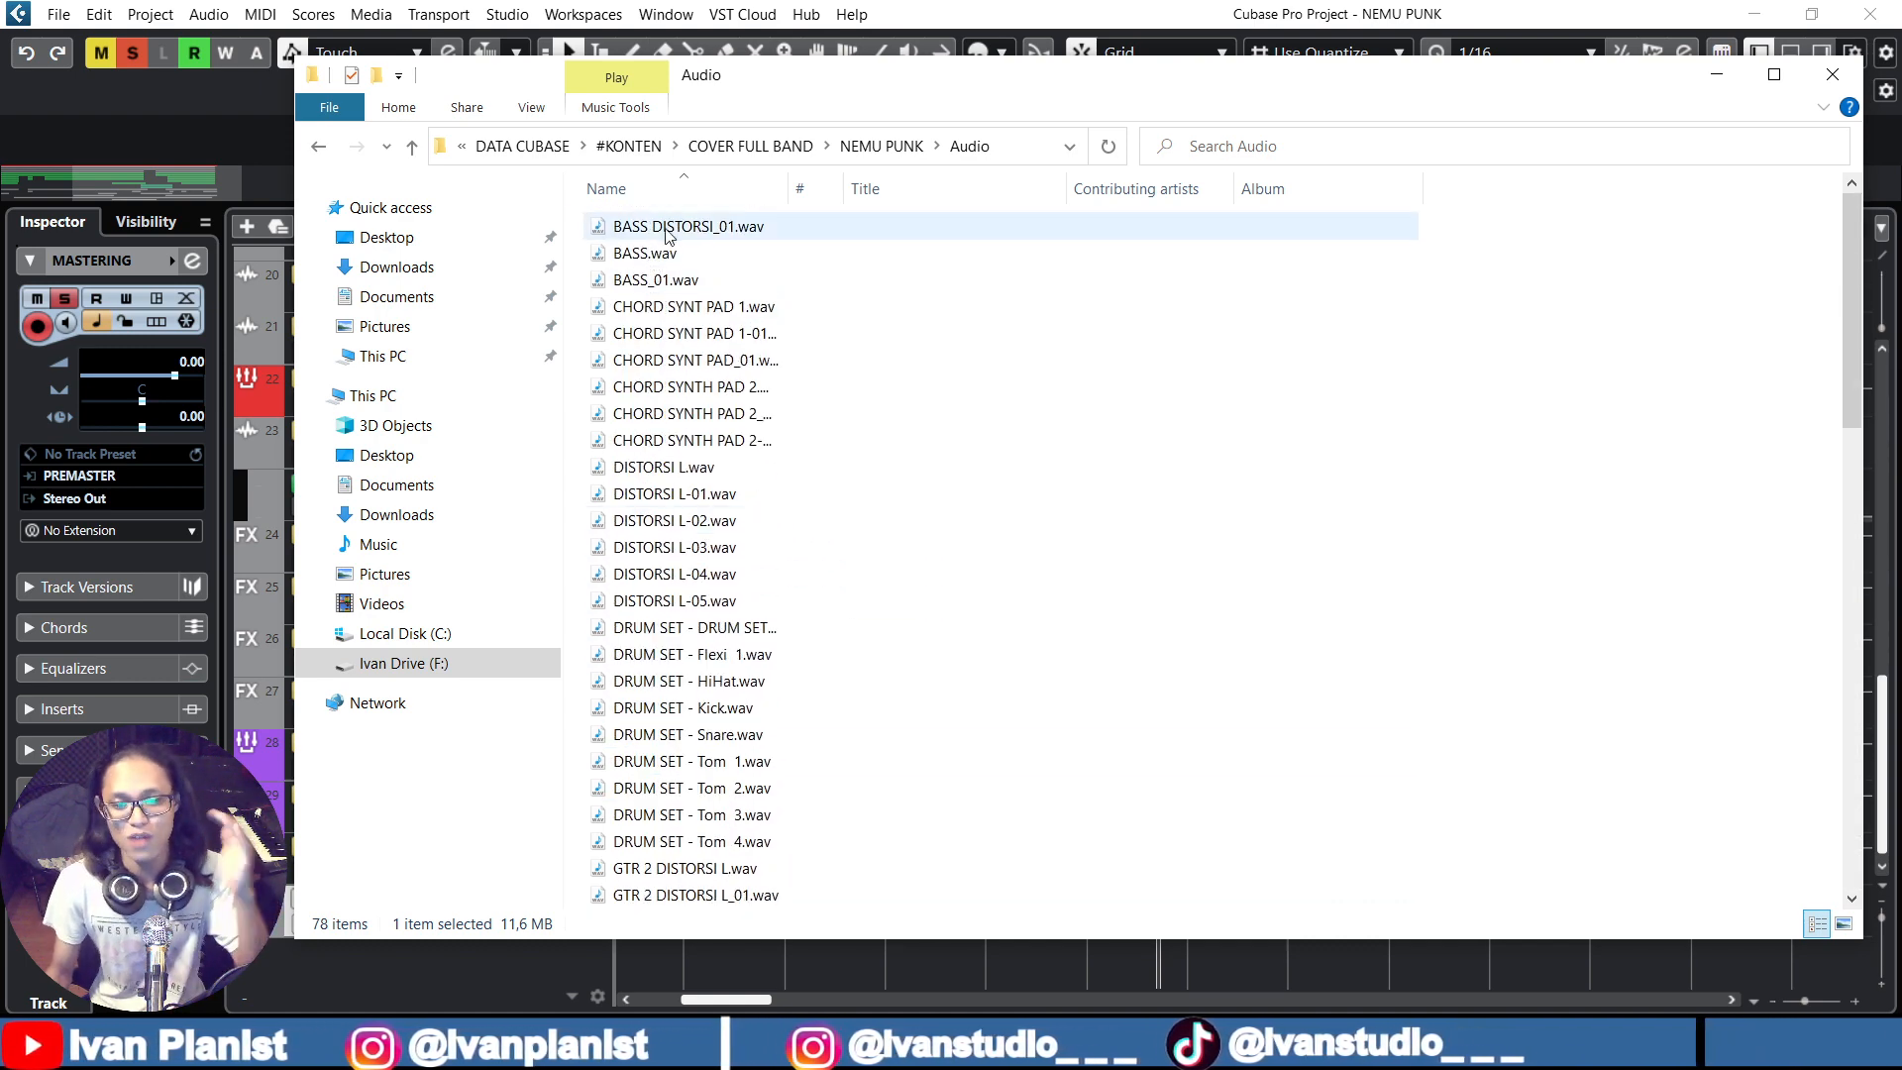
scroll(728, 331, "down", 7)
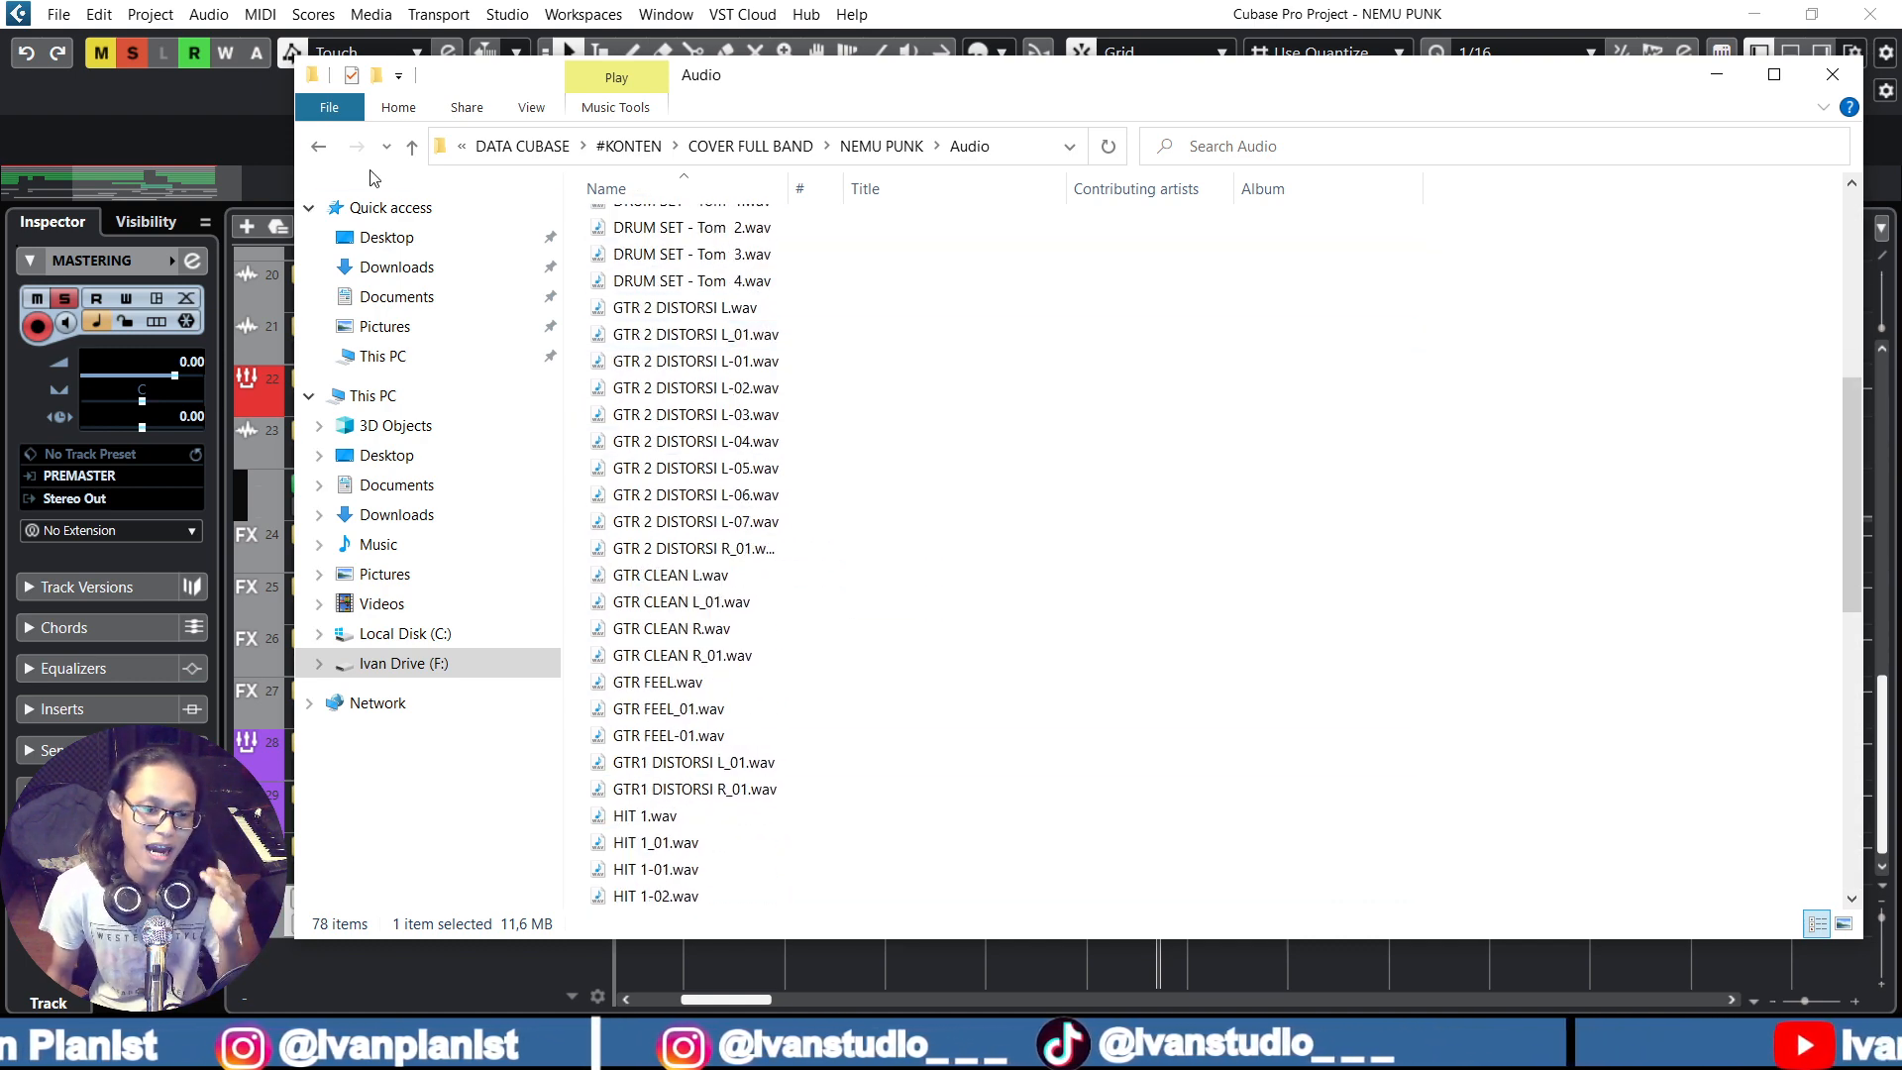
left_click(319, 149)
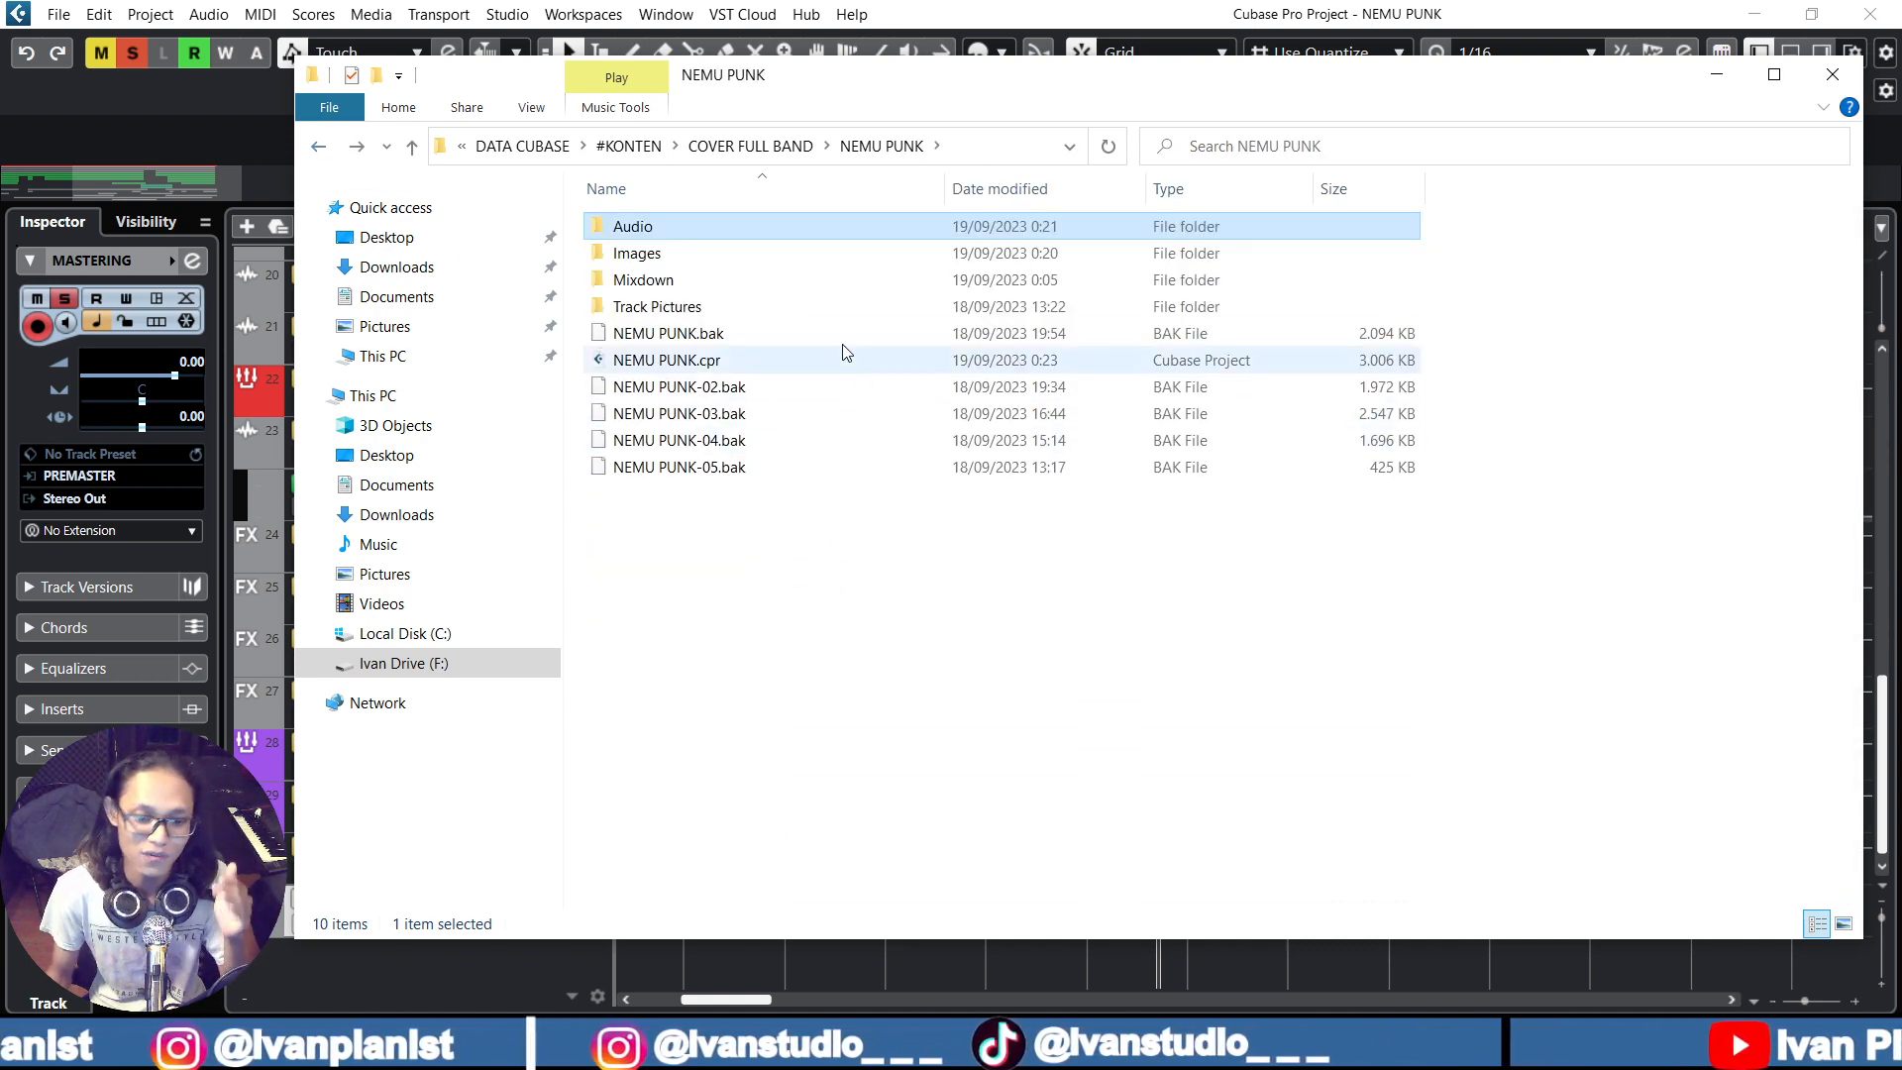
double_click(654, 235)
Review the WAV files in the Audio folder, select MASTERING_01.wav, and close File Explorer to return to the Cubase project
scroll(832, 564, "down", 17)
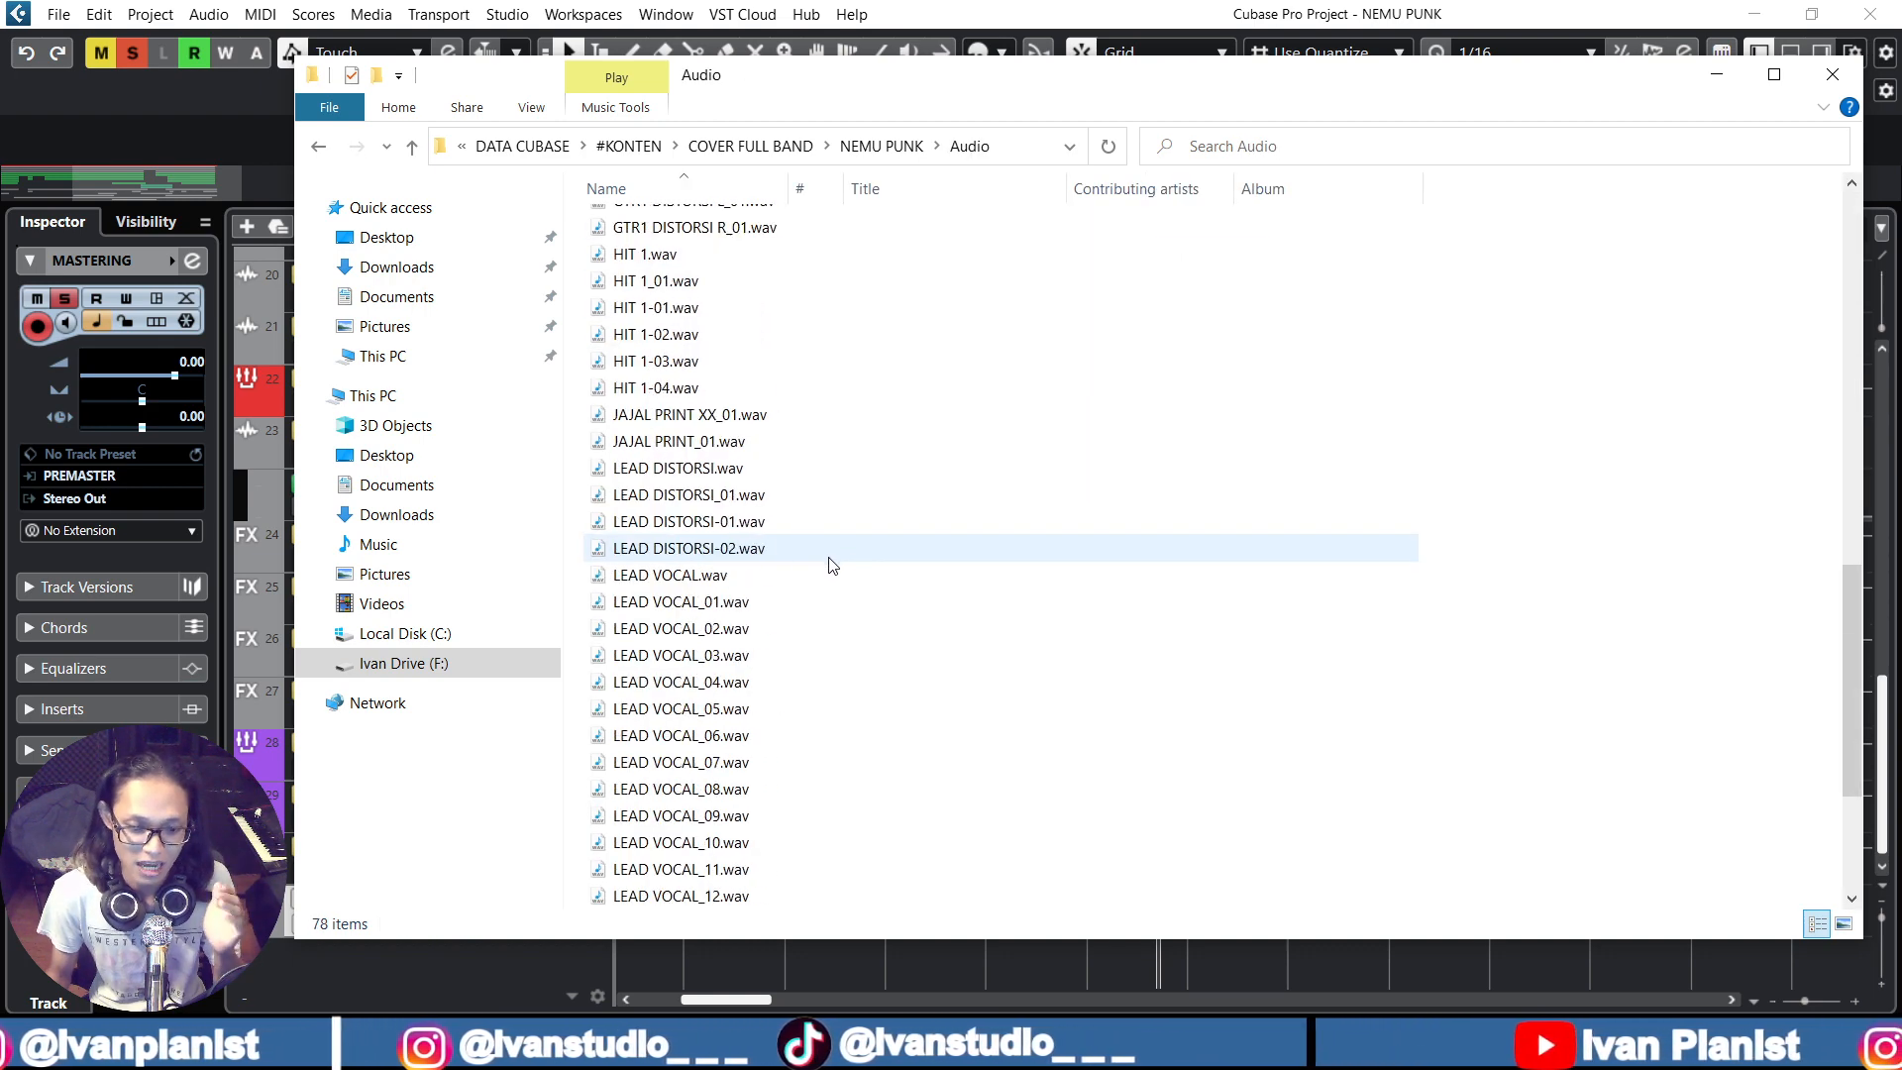
scroll(832, 565, "up", 12)
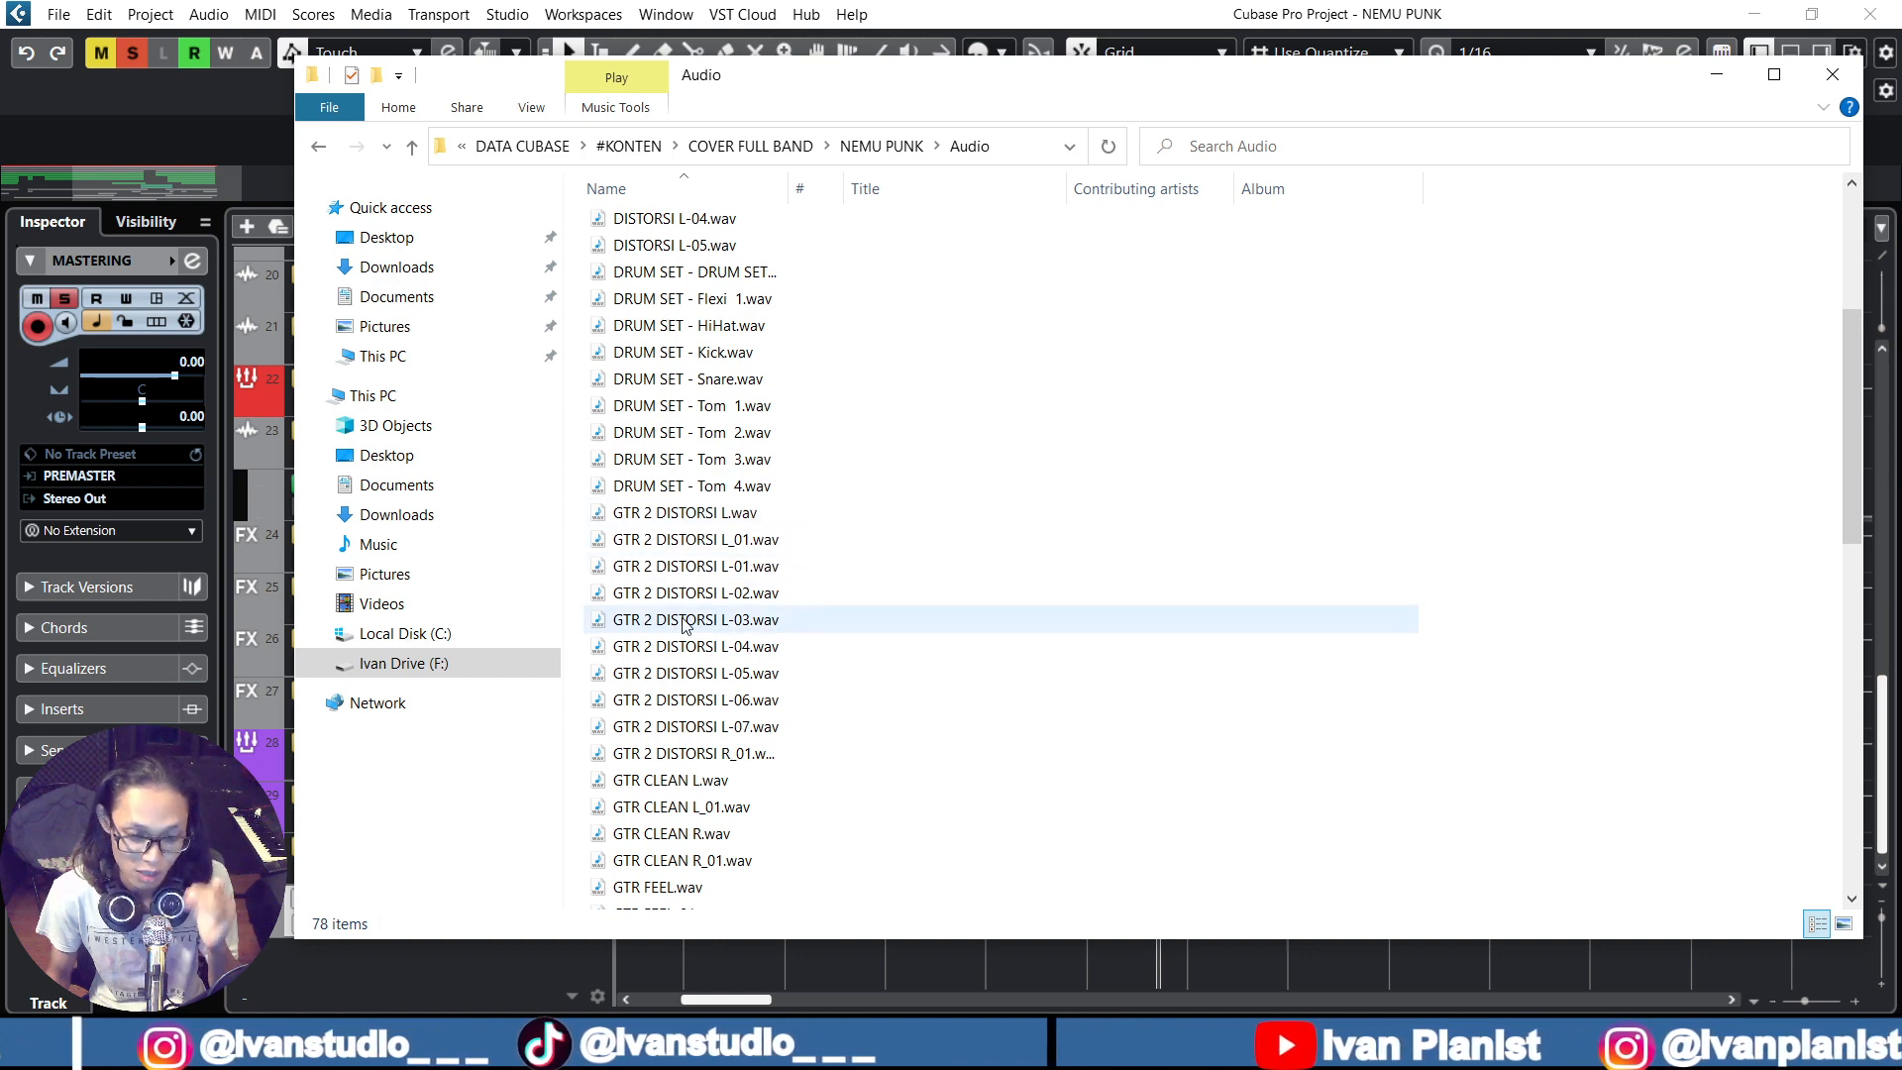
scroll(707, 654, "up", 4)
scroll(694, 594, "down", 17)
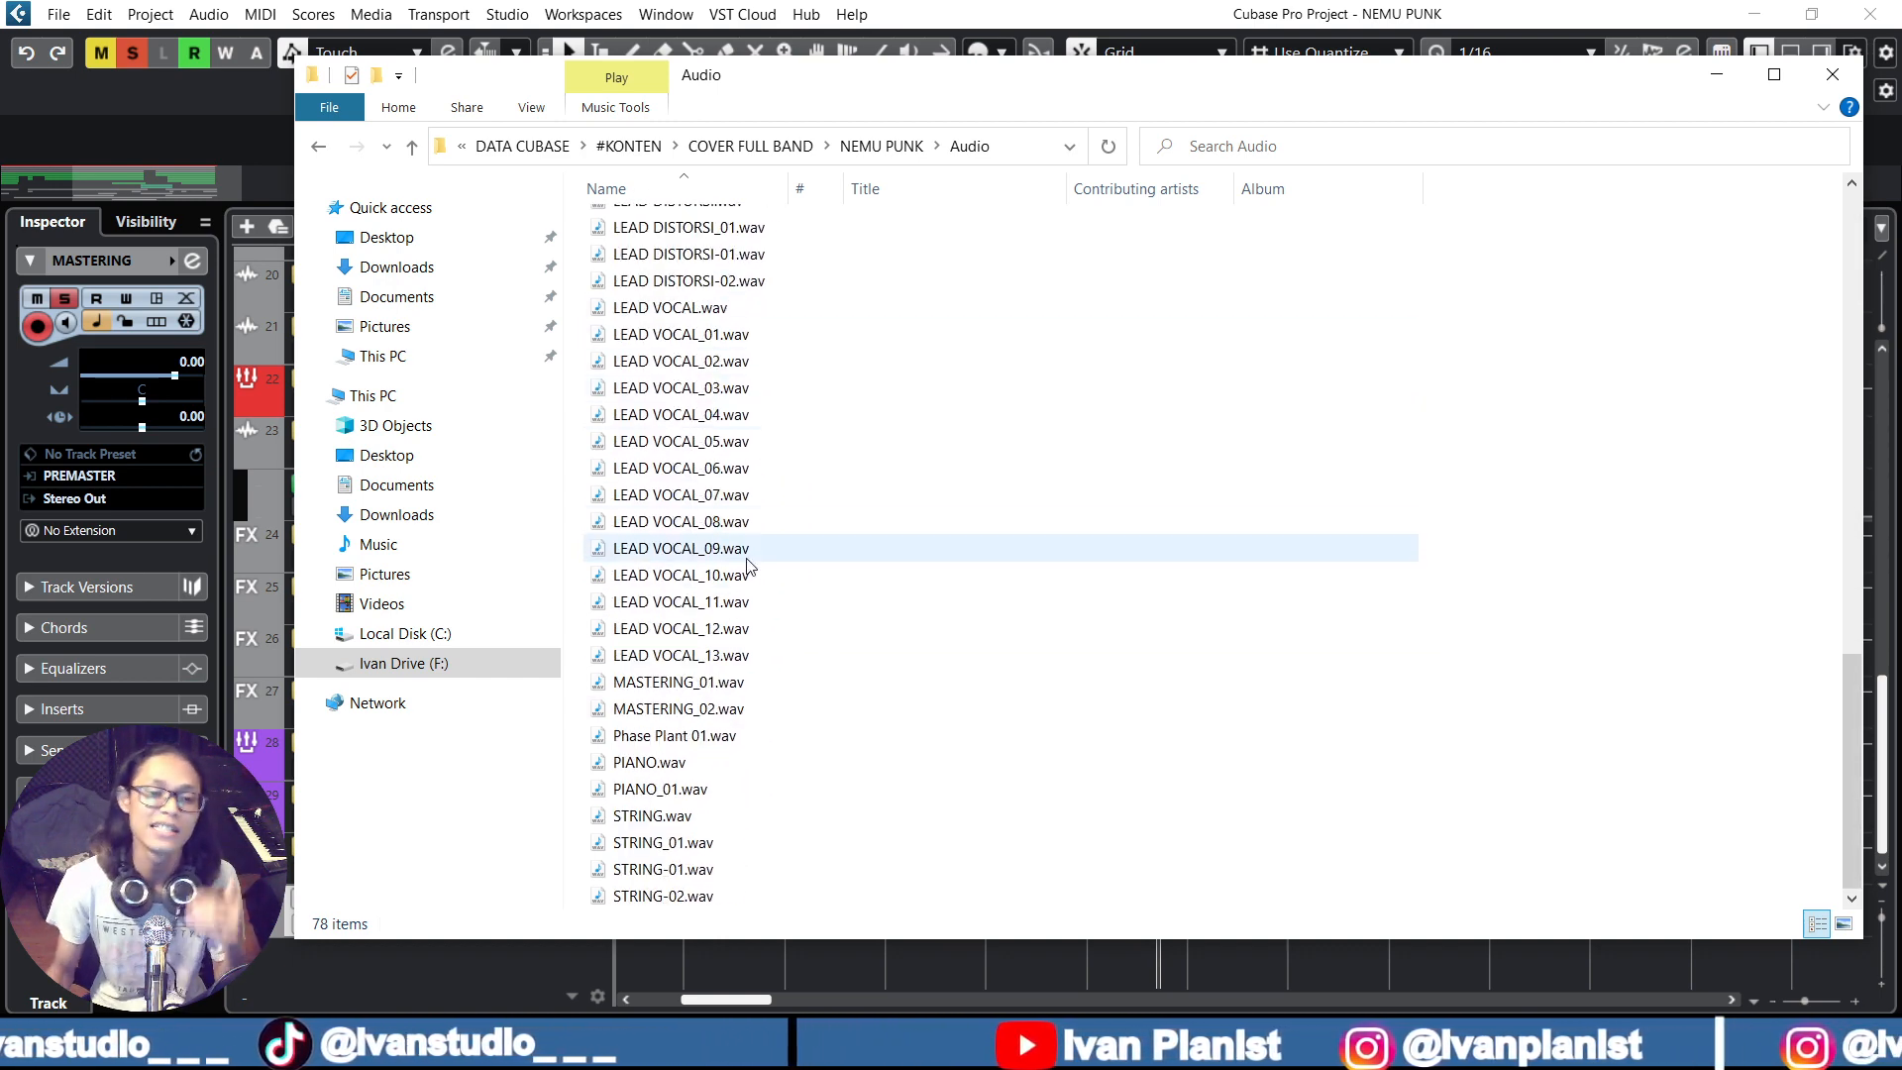
left_click(715, 685)
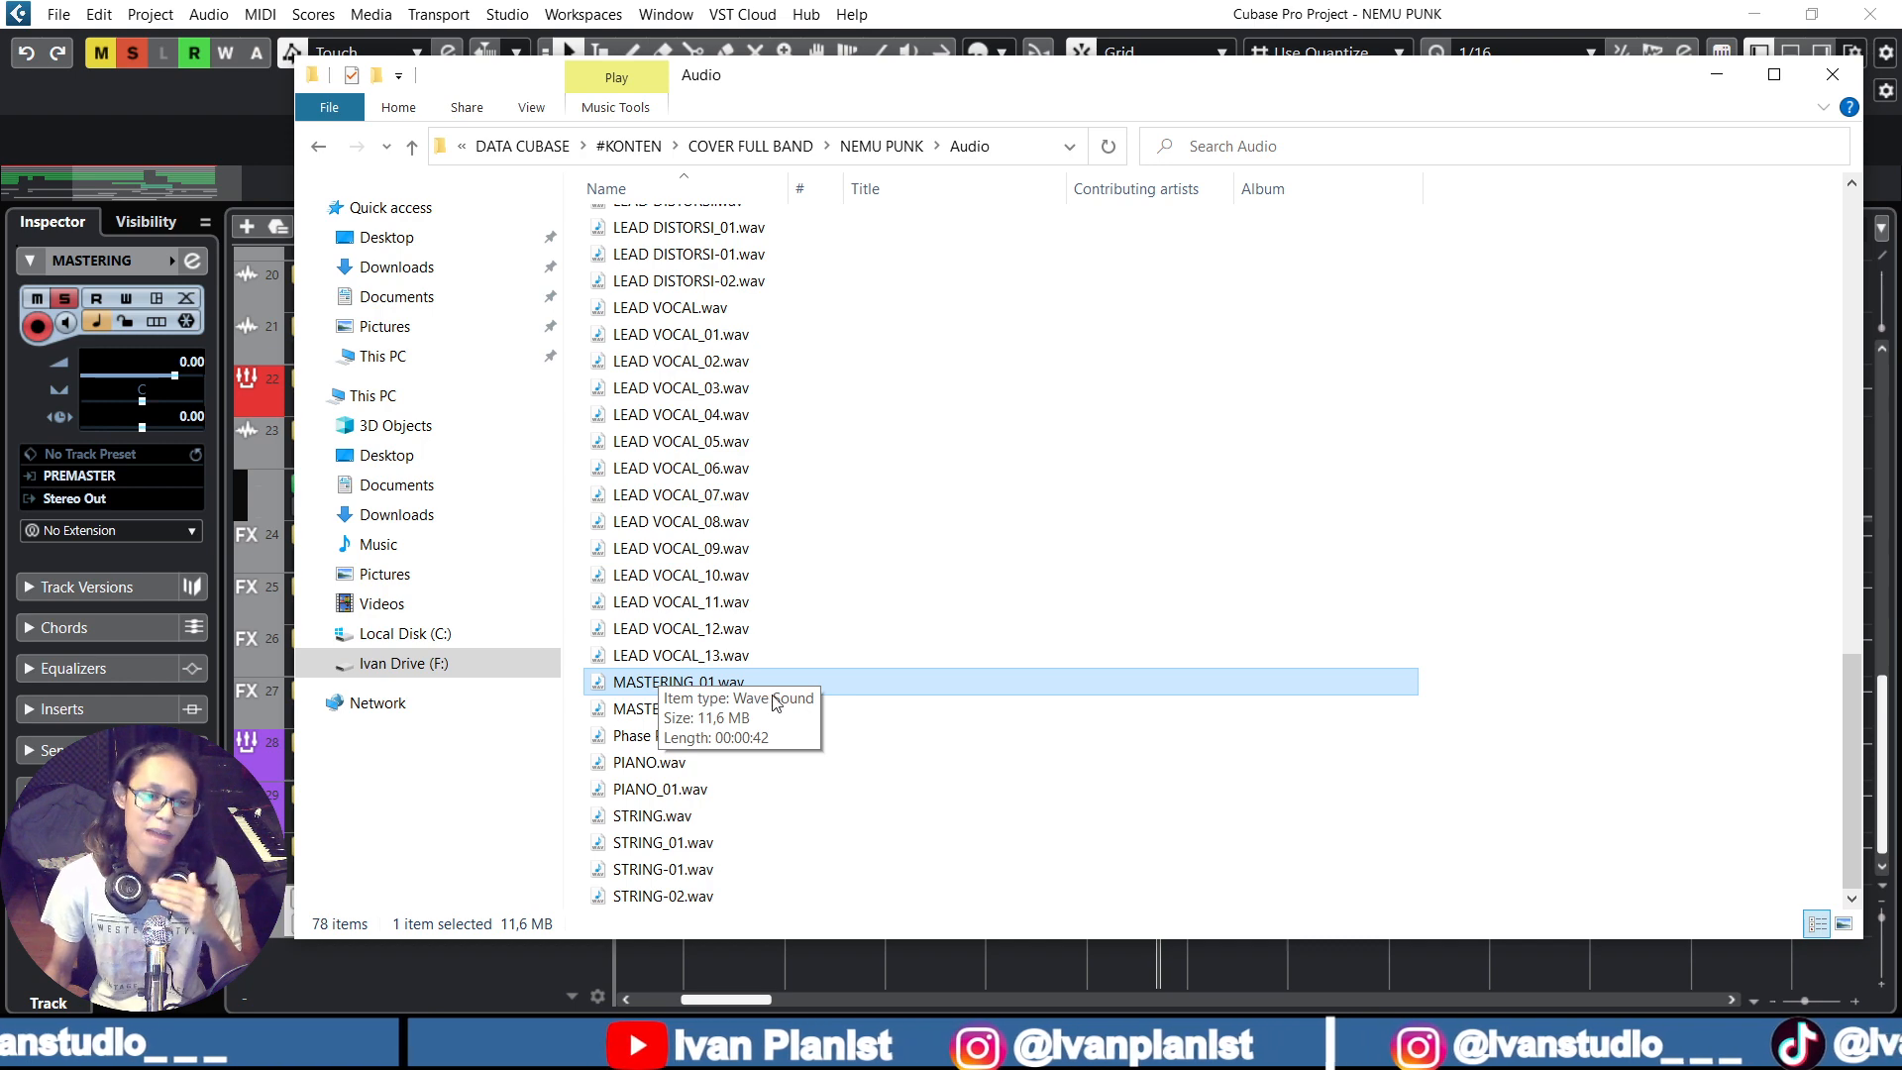
left_click(1838, 71)
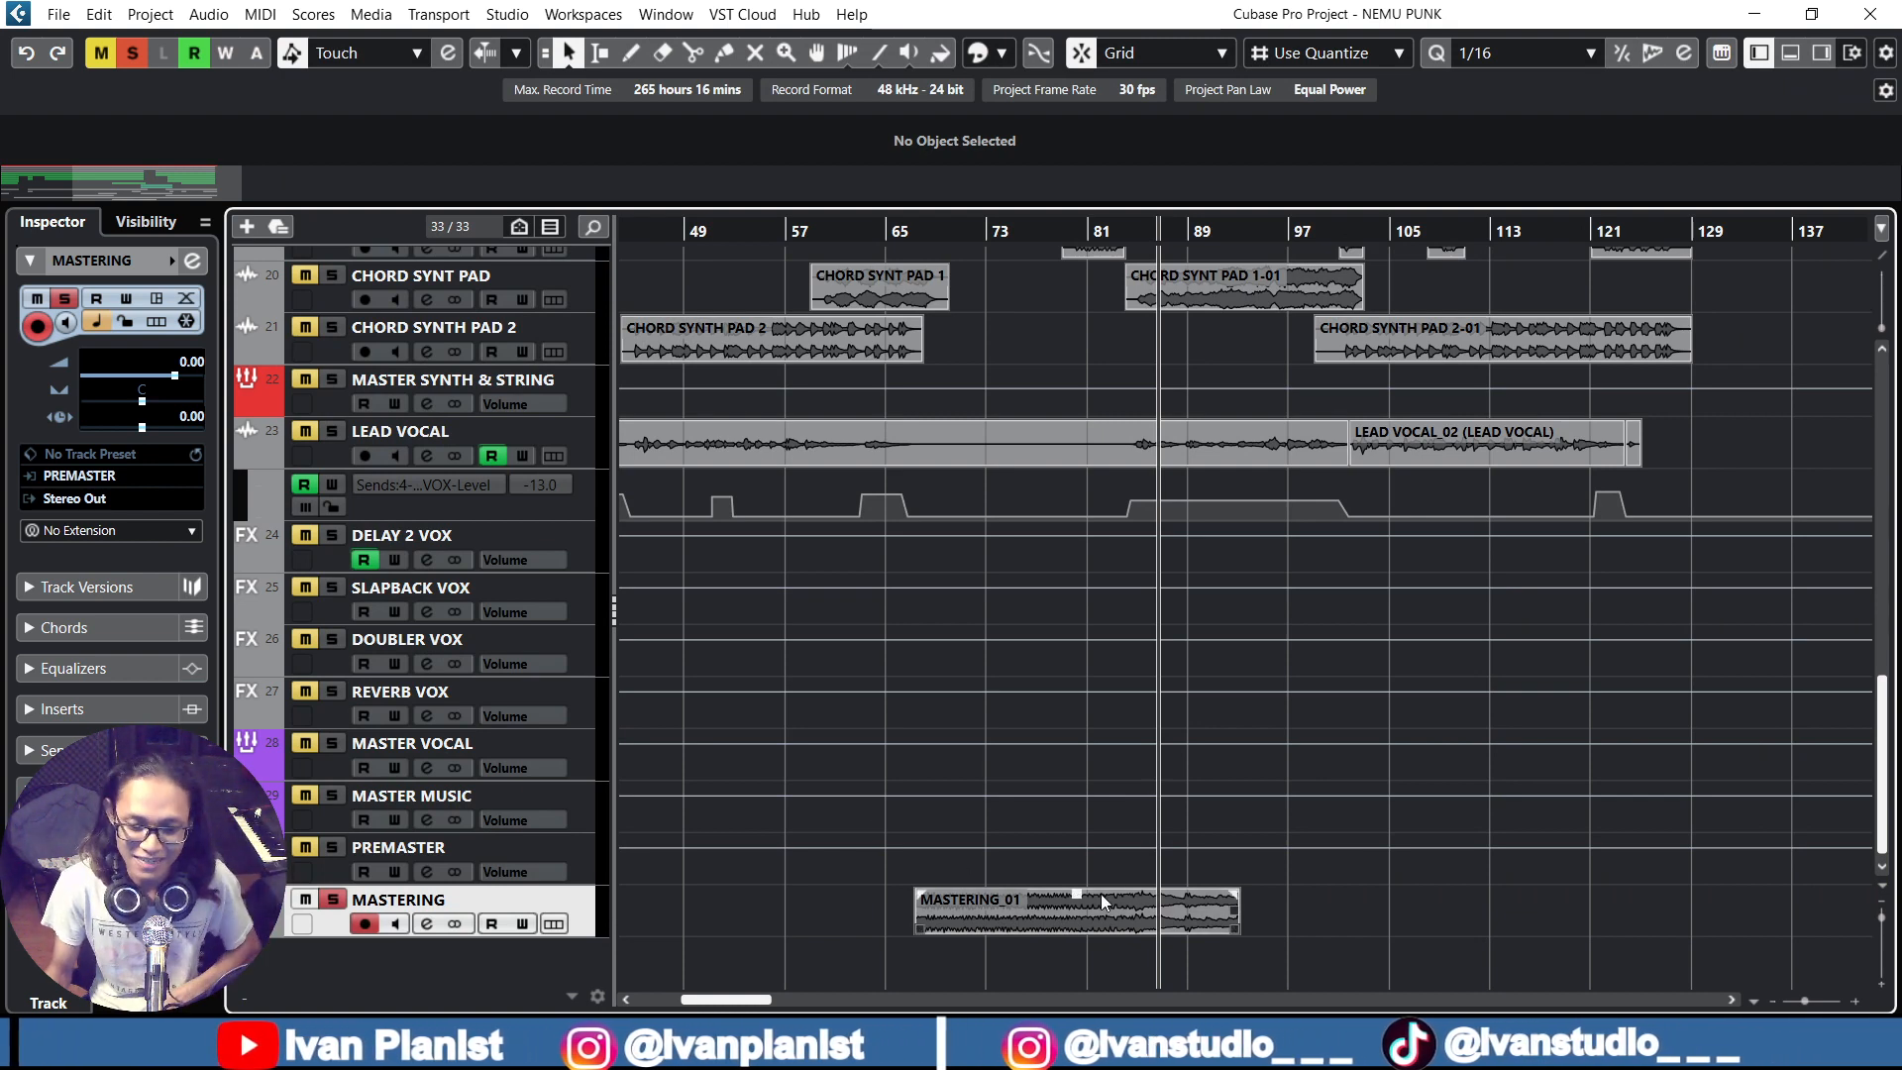
Select the MASTERING_01 clip, view the Export Audio Mixdown settings, and close the dialog without exporting
left_click(1102, 893)
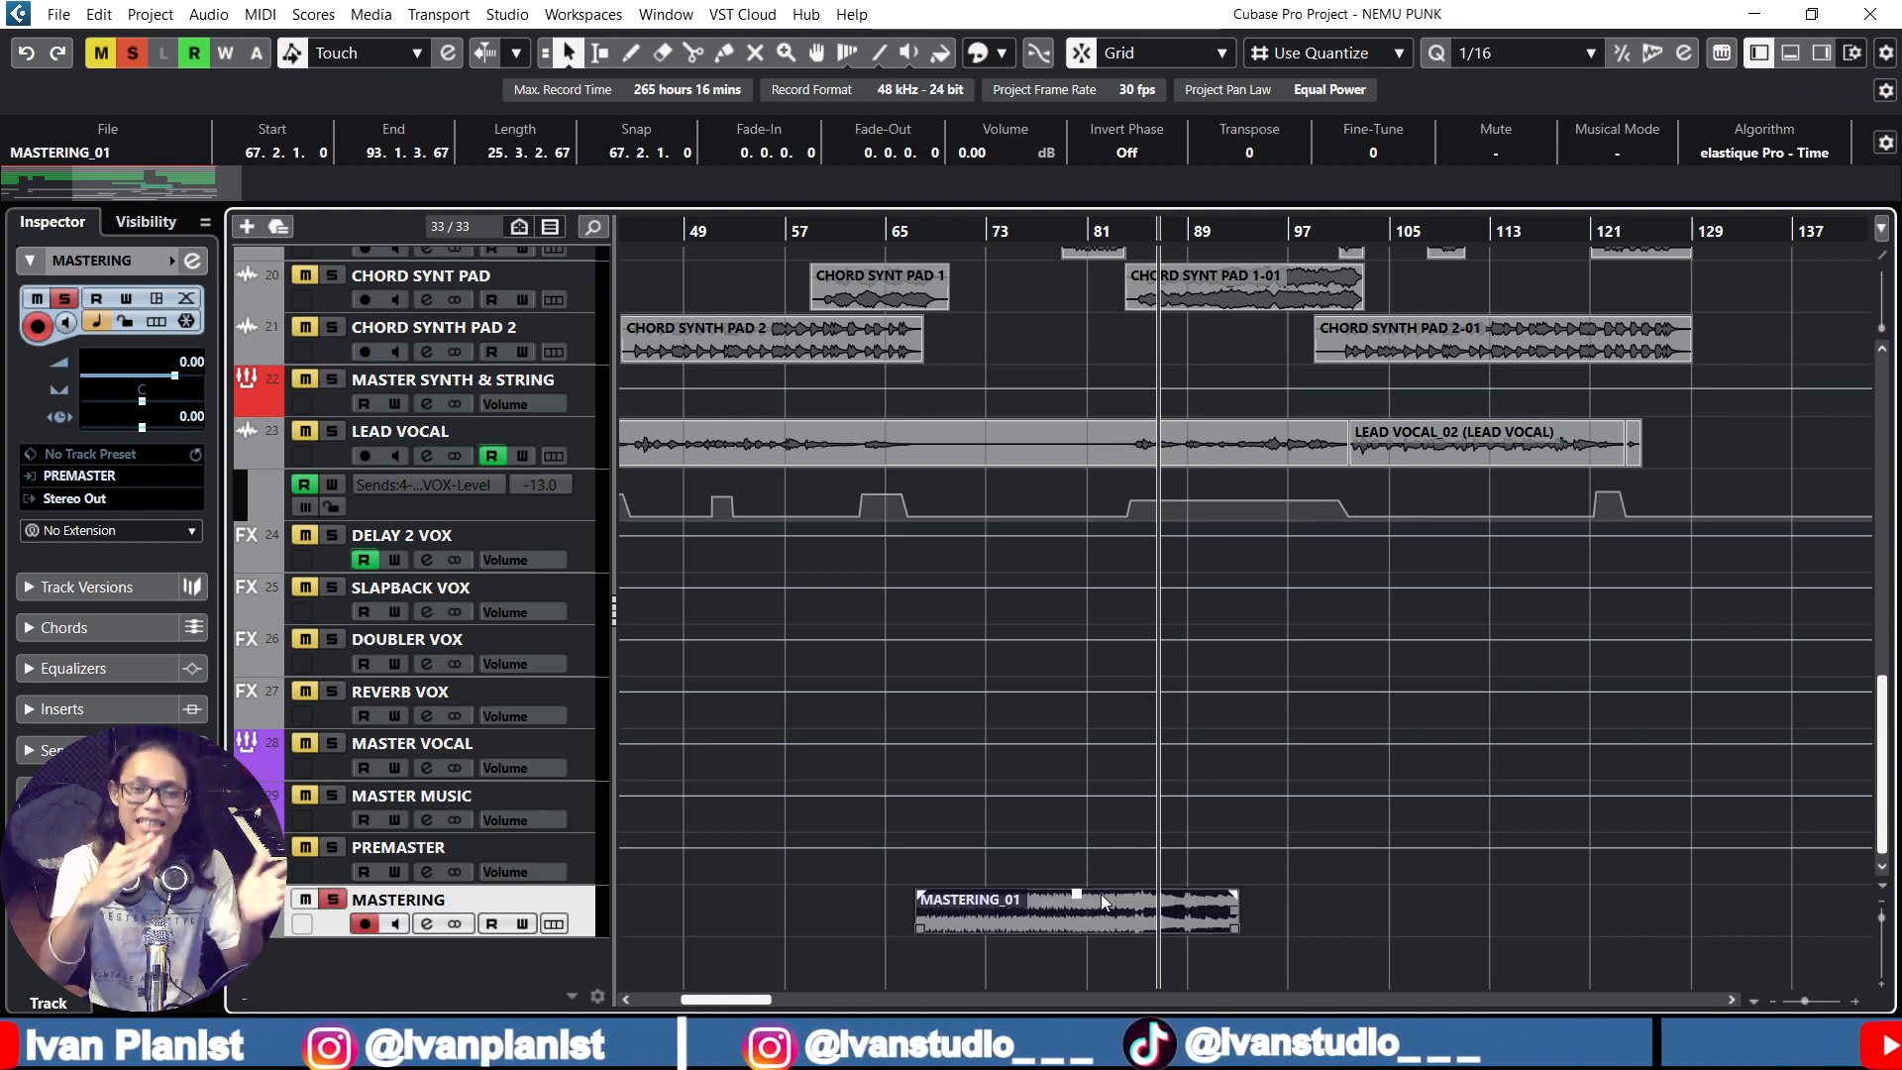
left_click(62, 15)
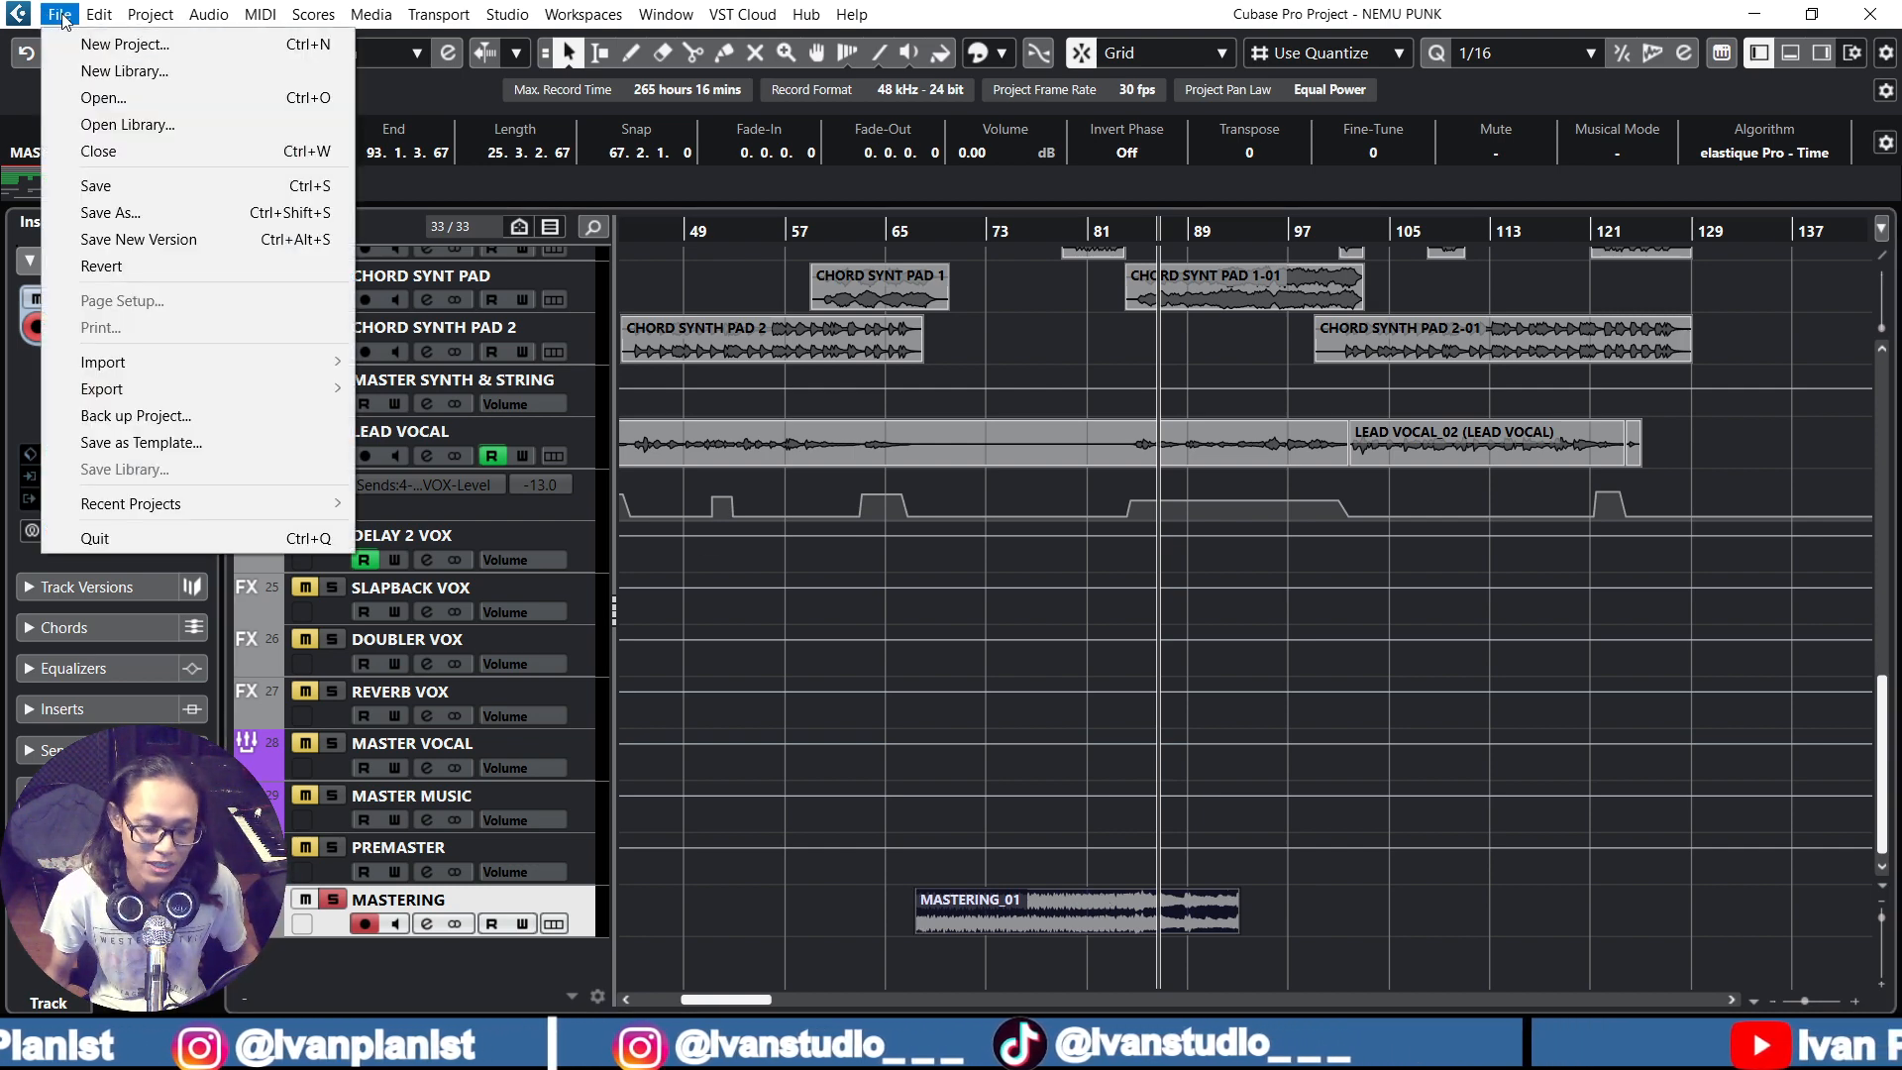
mouse_move(318, 388)
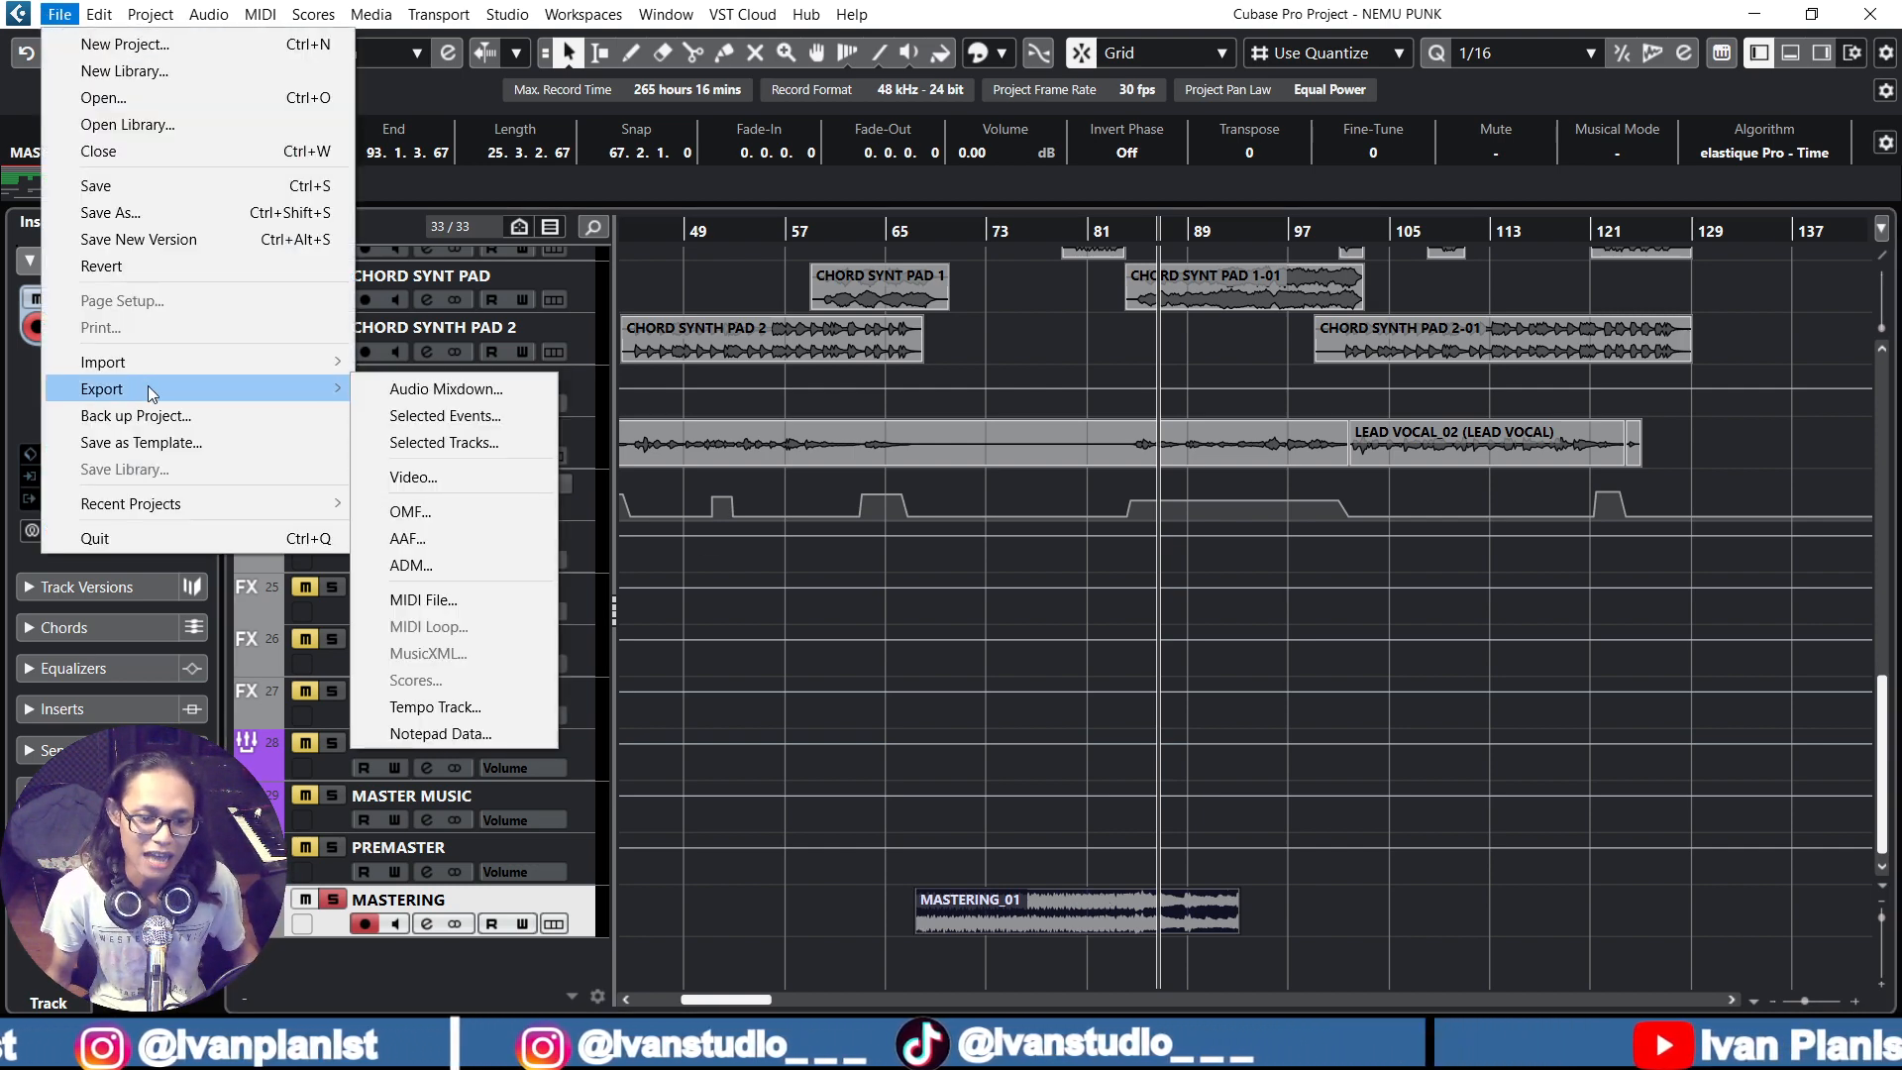
left_click(442, 396)
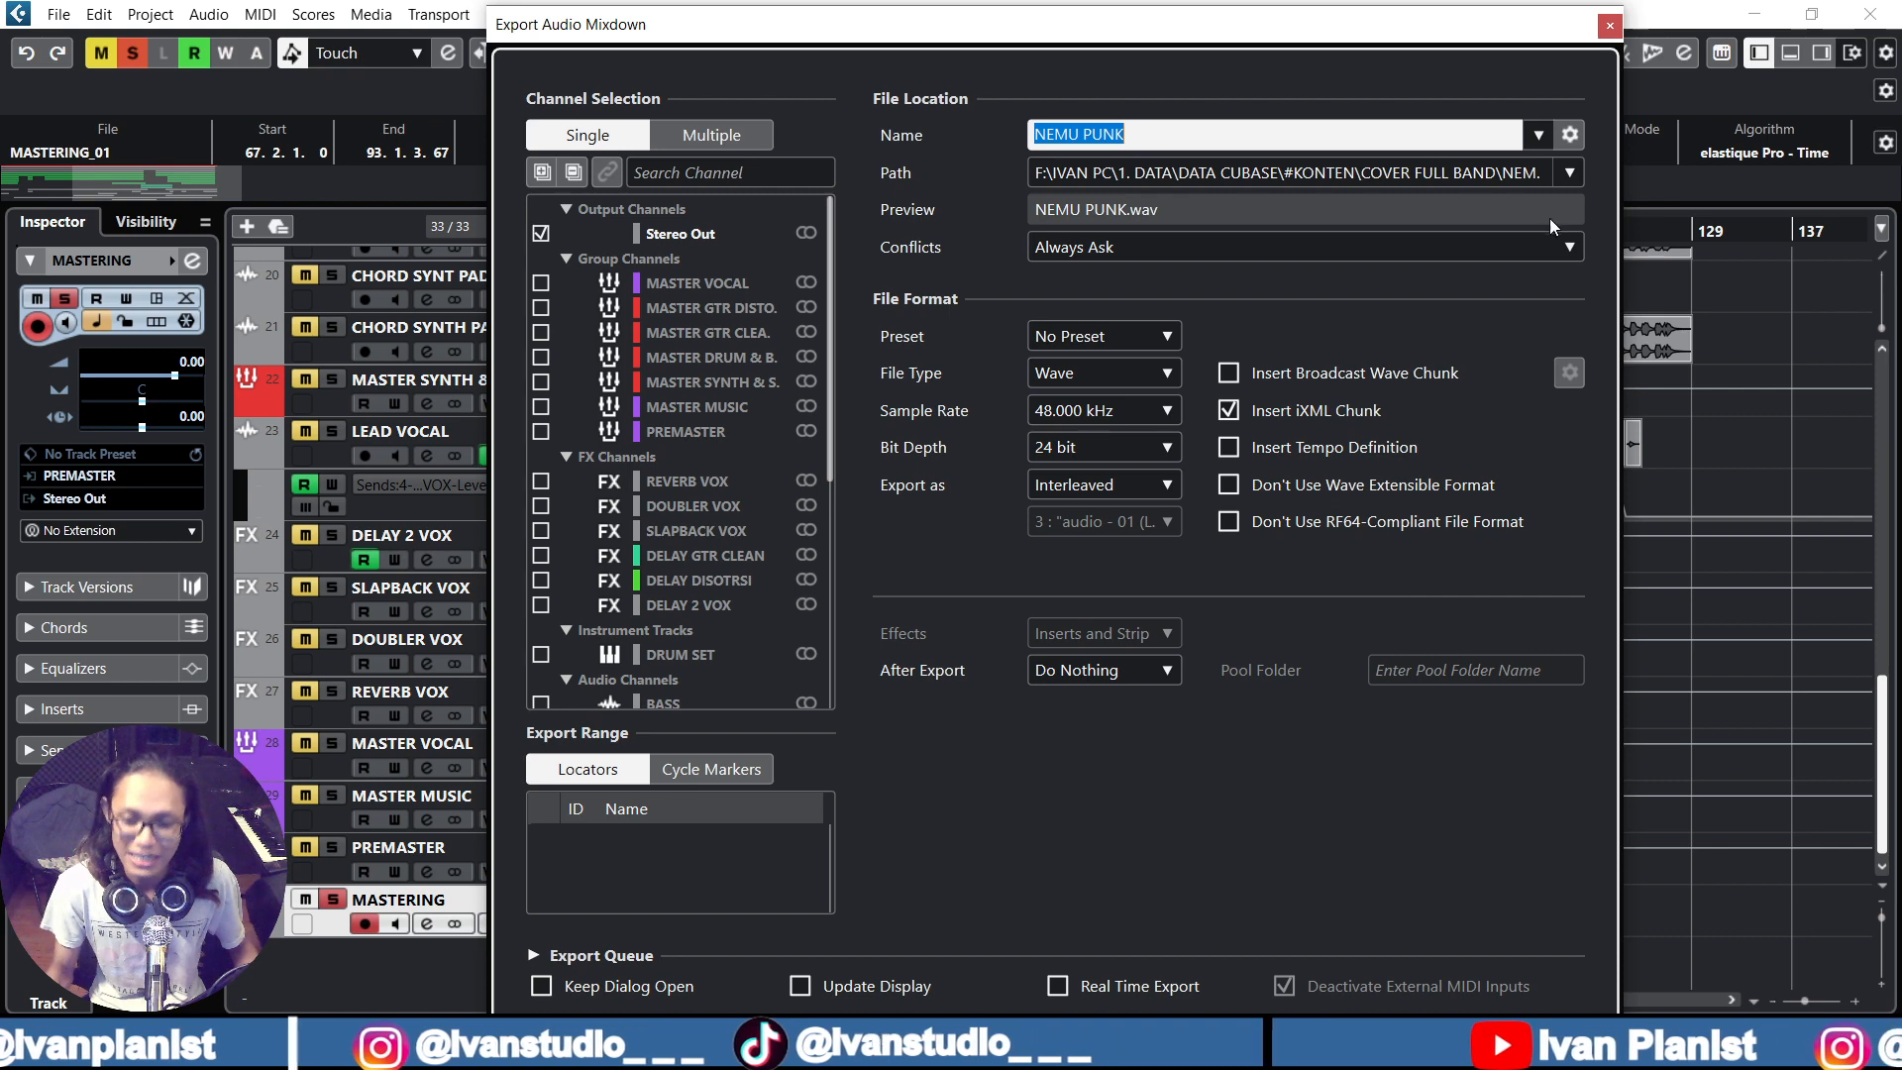
left_click(1610, 27)
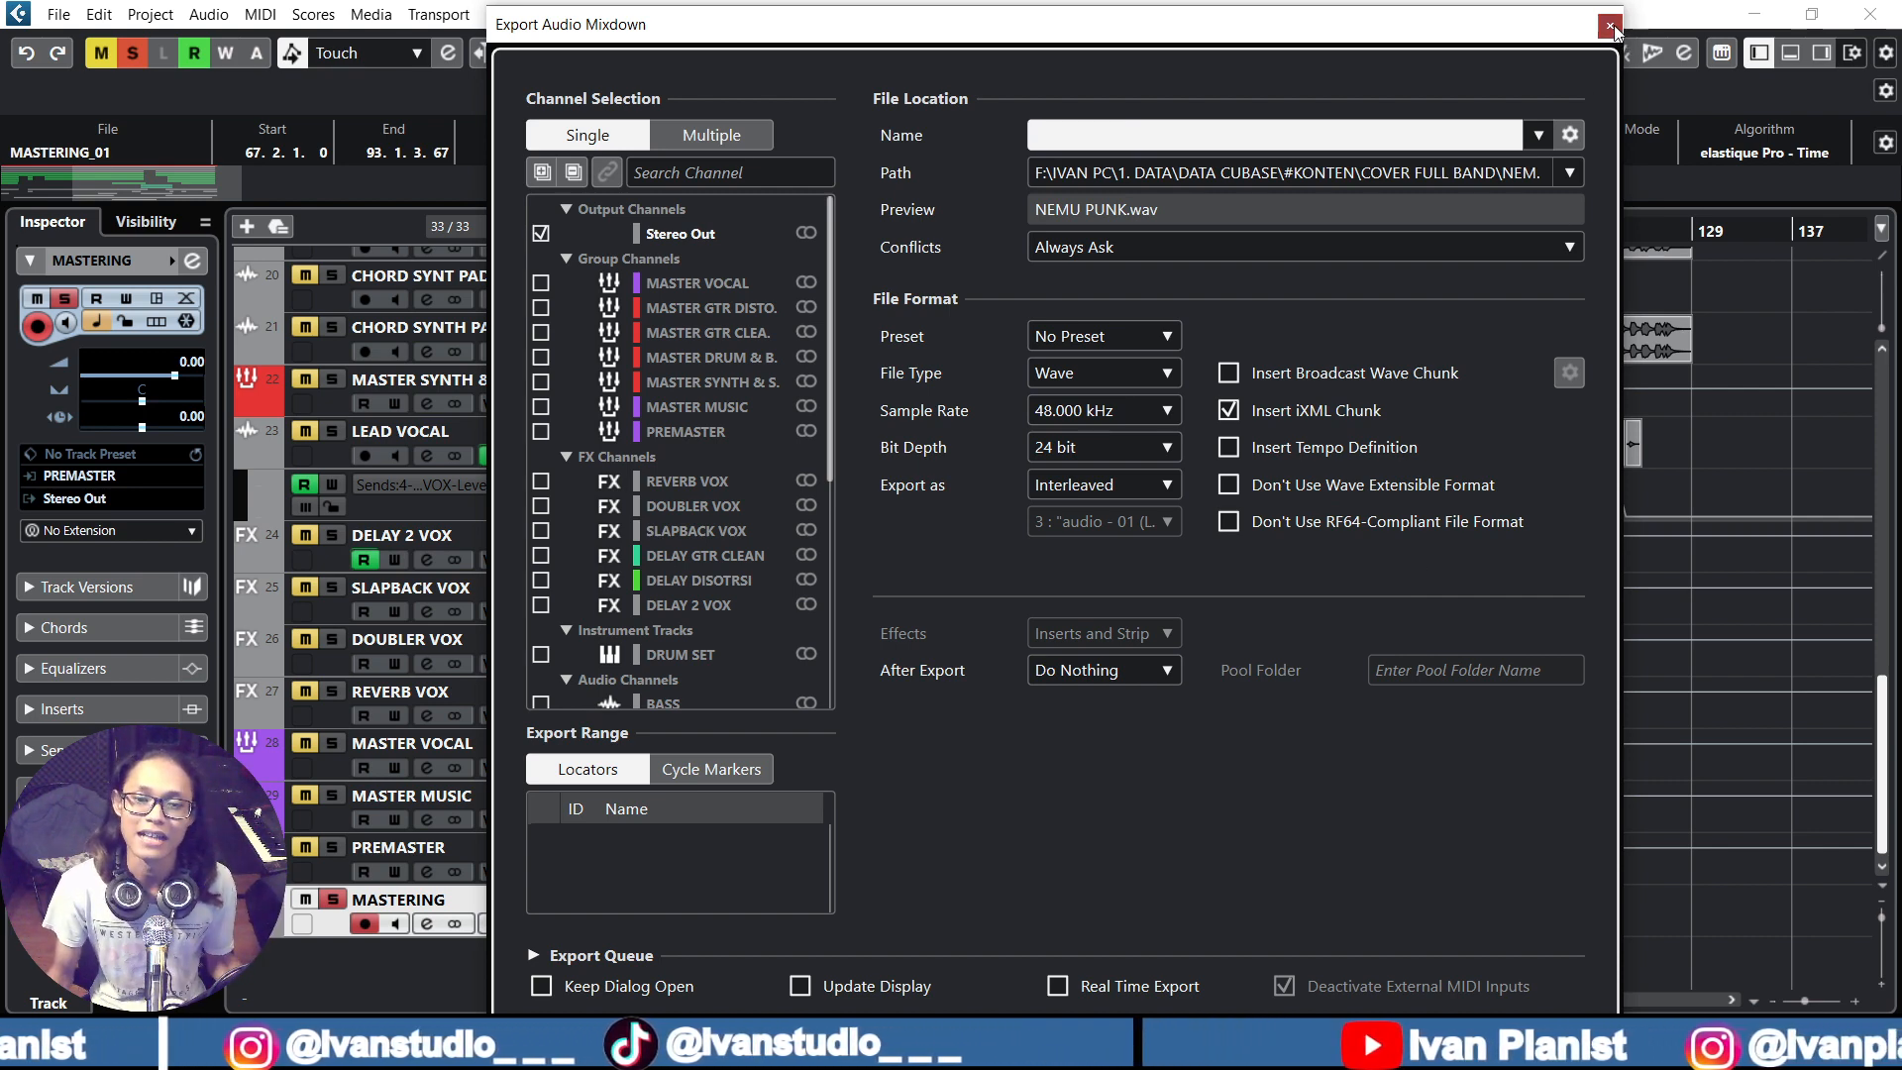